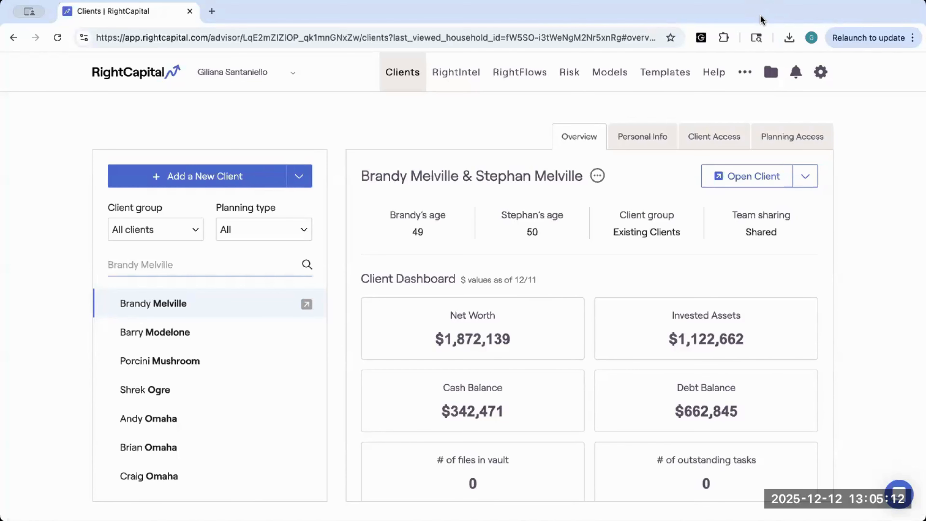
# - Open the plan of the client household selected in the client list
pyautogui.click(307, 305)
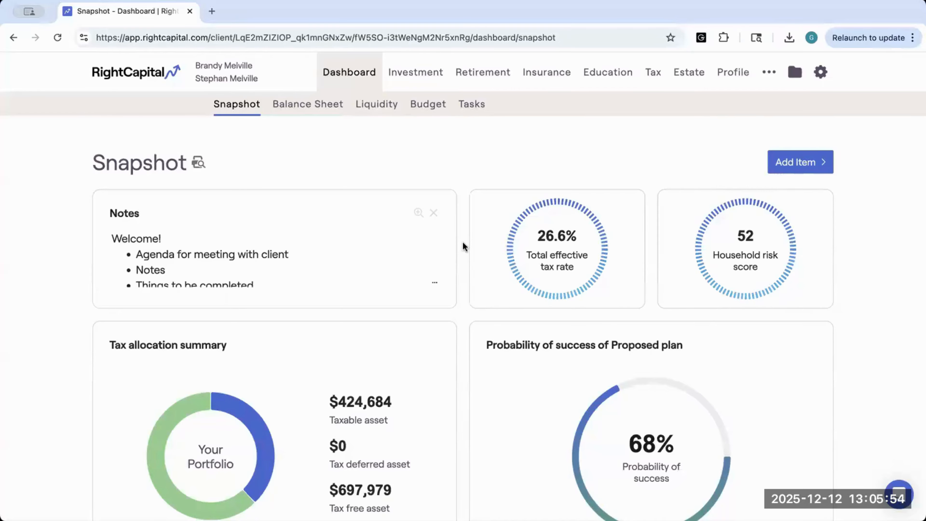
# - Look through all the cards on the Snapshot dashboard, including allocations, rates, education goal and net worth, and return to the start
pyautogui.scroll(-3, 462, 244)
pyautogui.scroll(-4, 462, 245)
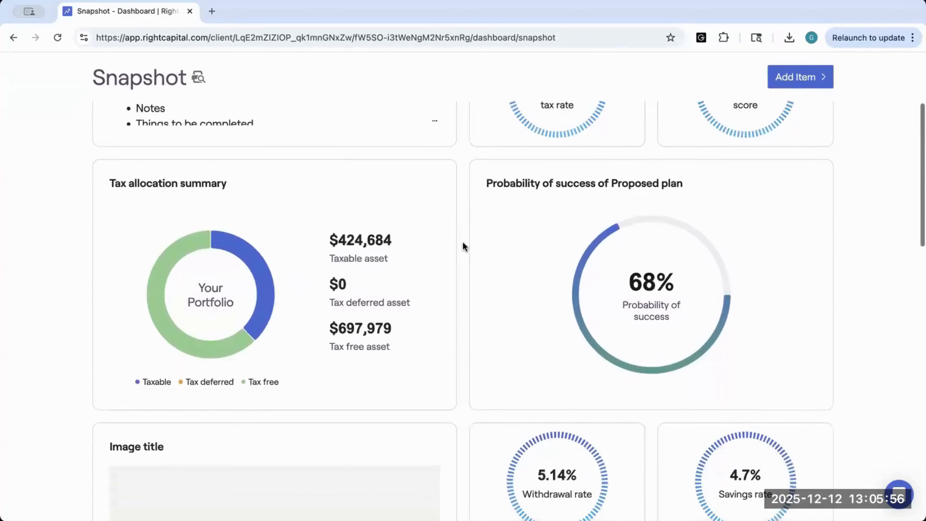
pyautogui.scroll(-5, 462, 243)
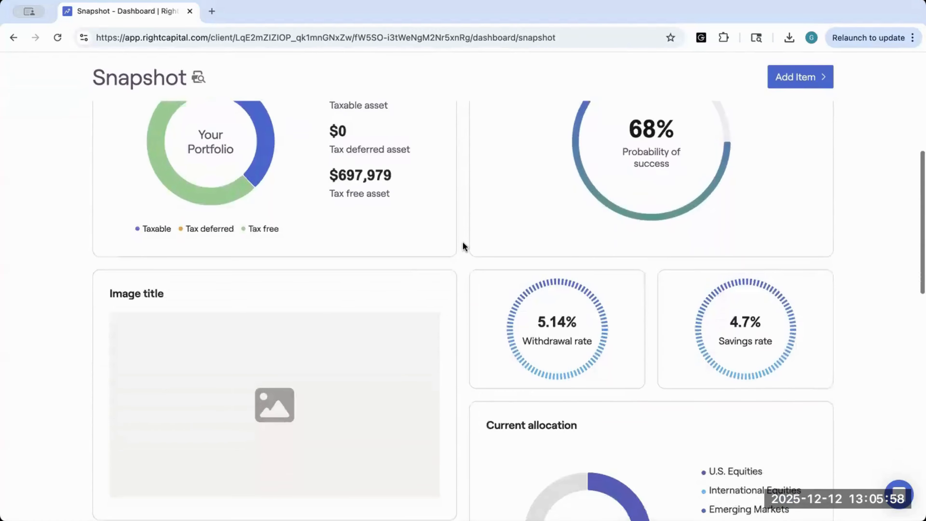
pyautogui.scroll(-5, 462, 246)
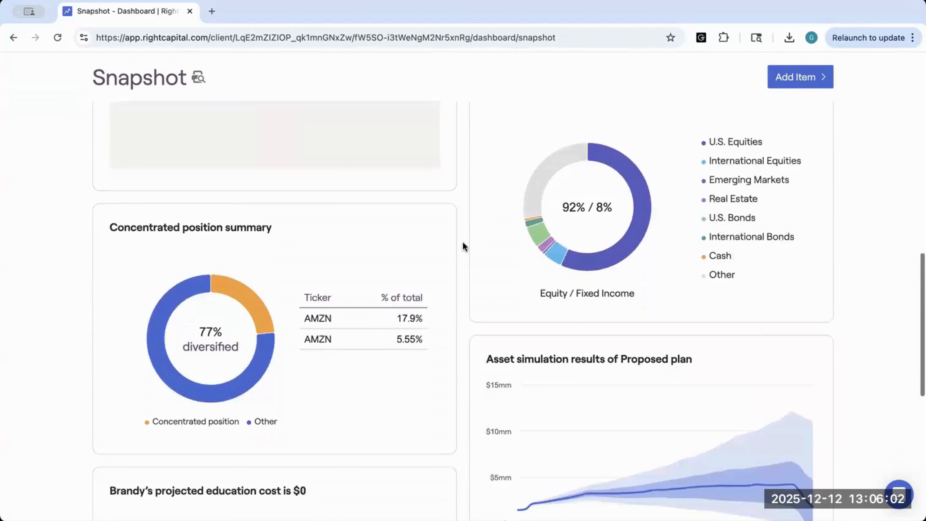
pyautogui.scroll(-4, 462, 243)
pyautogui.scroll(-4, 463, 243)
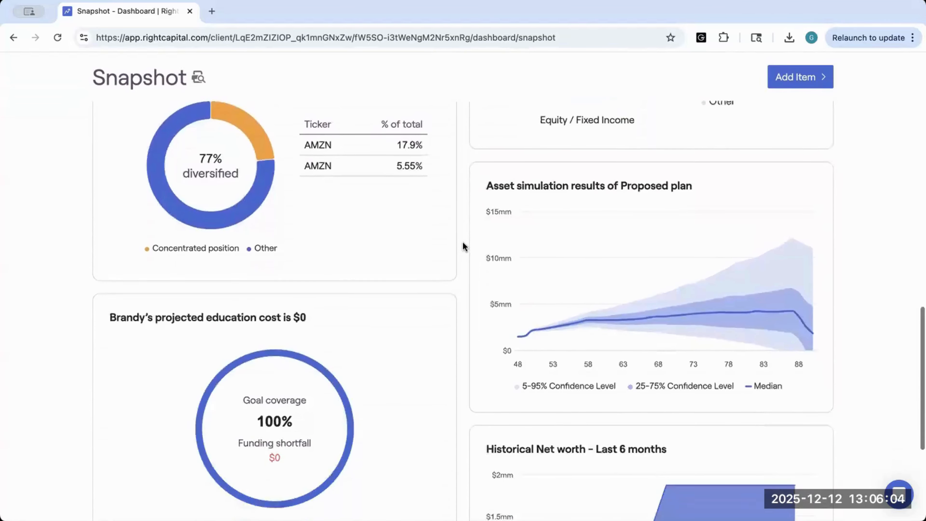
pyautogui.scroll(-1, 462, 246)
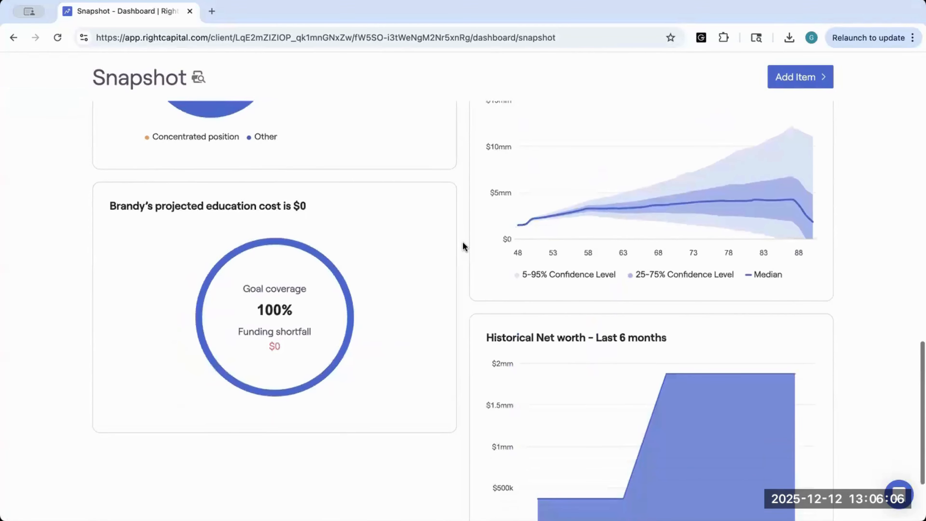
pyautogui.scroll(2, 463, 246)
pyautogui.scroll(18, 463, 243)
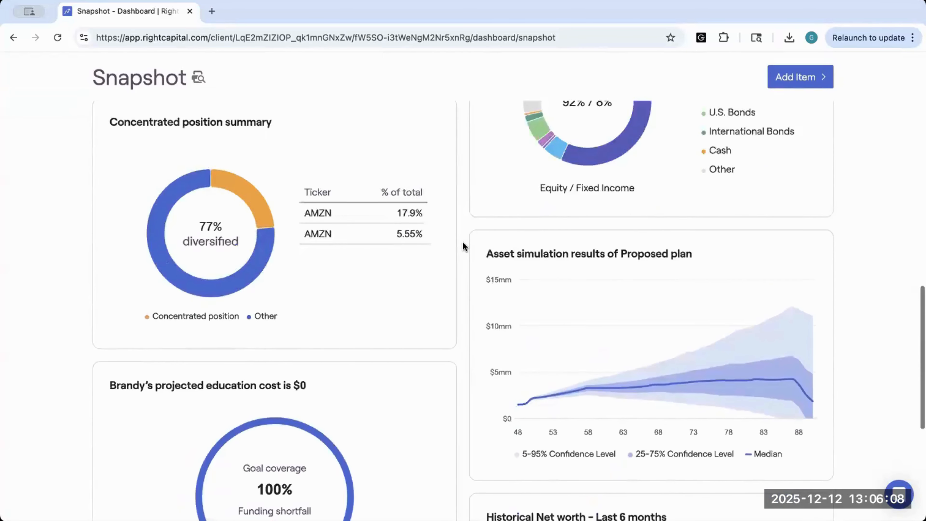
pyautogui.scroll(5, 462, 241)
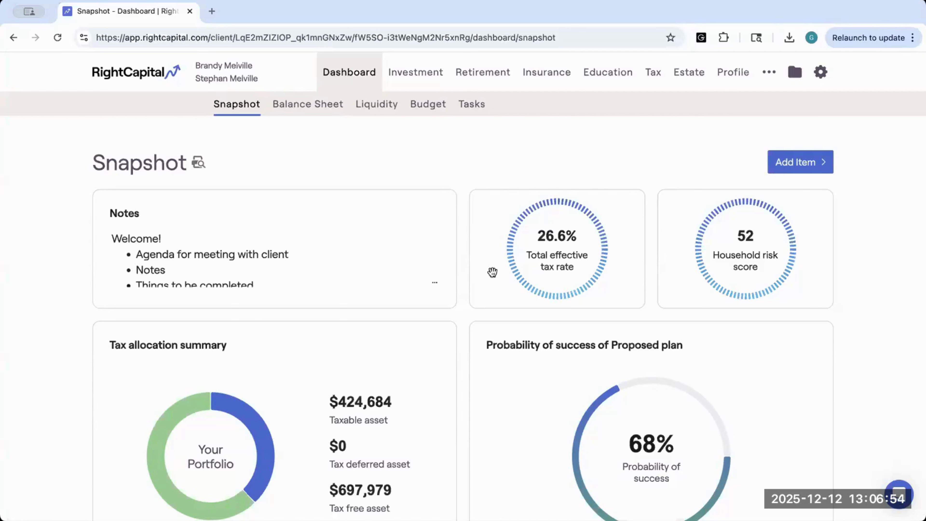
# - Rearrange the Snapshot so the Image title card comes first, with the Total effective tax rate and Household risk score cards directly beneath it
pyautogui.scroll(-2, 373, 347)
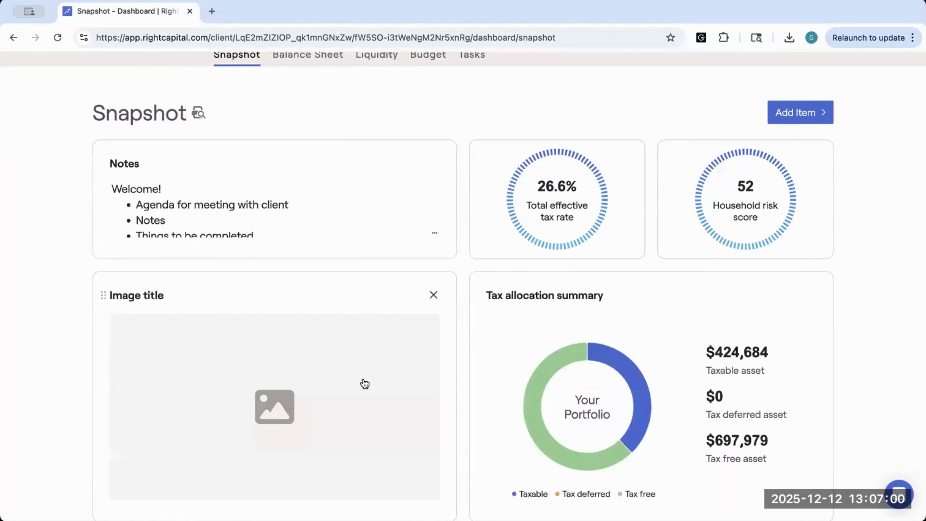
pyautogui.scroll(-2, 364, 381)
pyautogui.moveTo(311, 169); pyautogui.dragTo(331, 418)
pyautogui.scroll(-2, 331, 418)
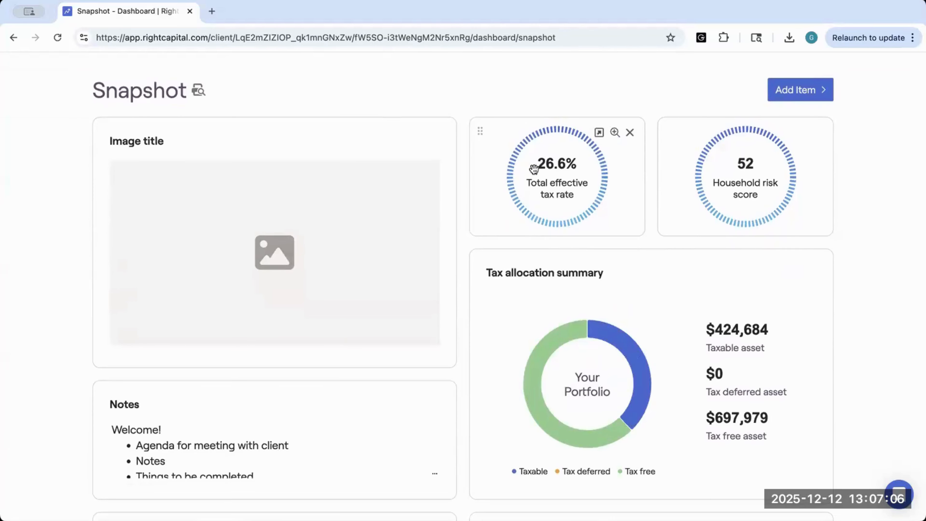
pyautogui.moveTo(533, 168); pyautogui.dragTo(394, 342)
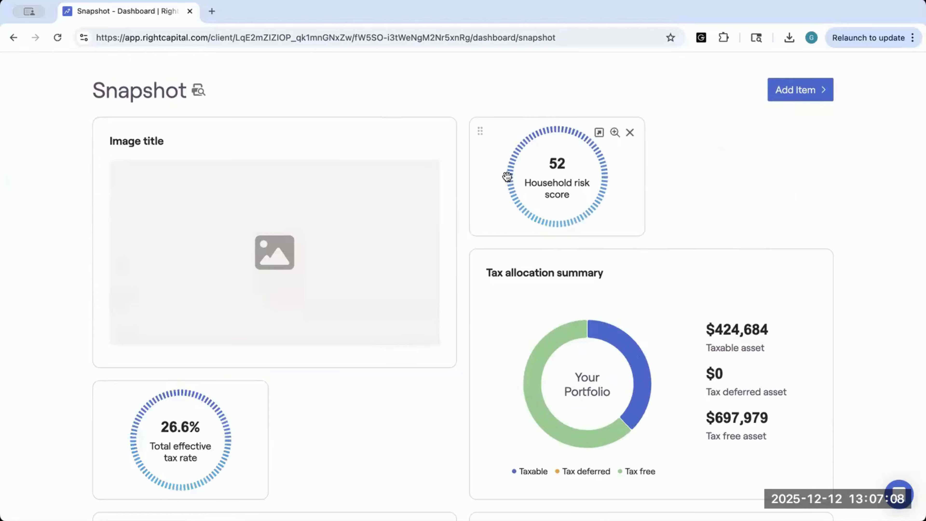
pyautogui.moveTo(506, 179); pyautogui.dragTo(392, 429)
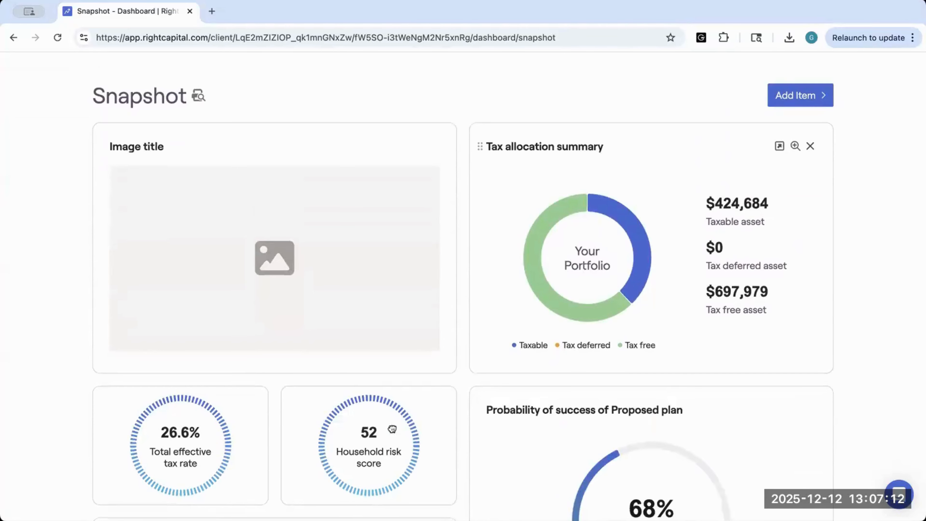
# - Delete the Image title card from the Snapshot dashboard and confirm its removal
pyautogui.moveTo(426, 163)
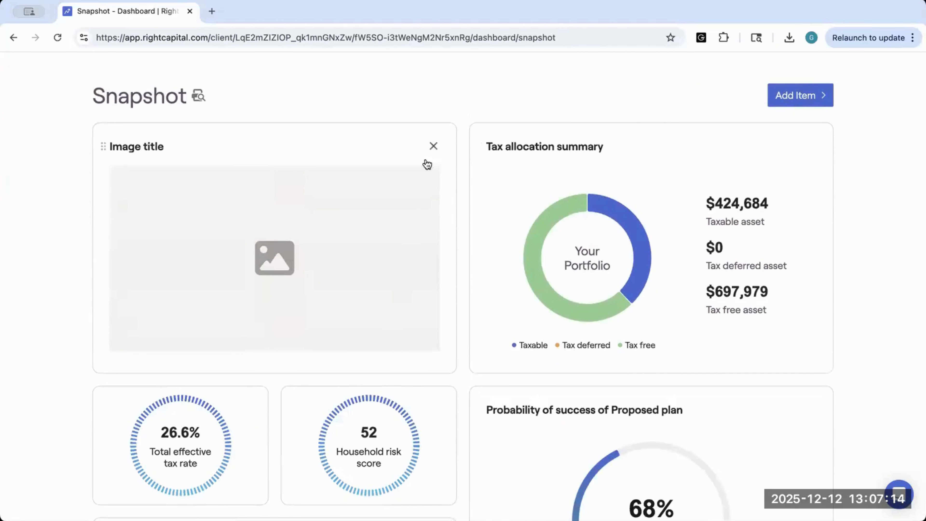
pyautogui.click(432, 148)
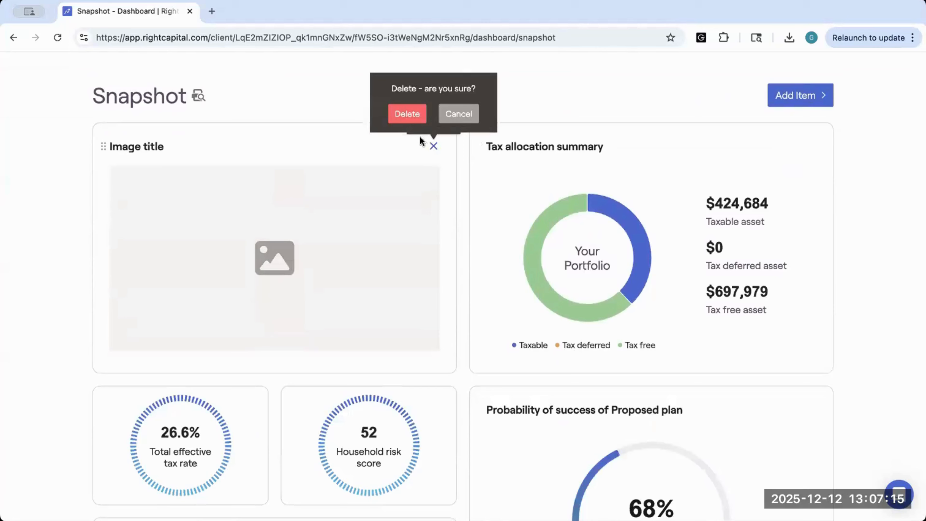
pyautogui.click(403, 115)
# - Preview the Household risk score card in an enlarged view and close the preview
pyautogui.moveTo(433, 207)
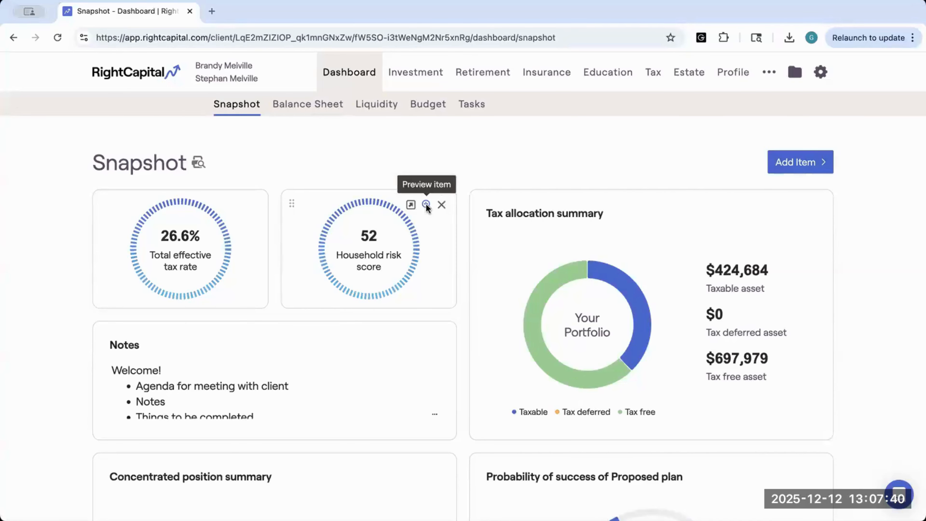
pyautogui.click(425, 204)
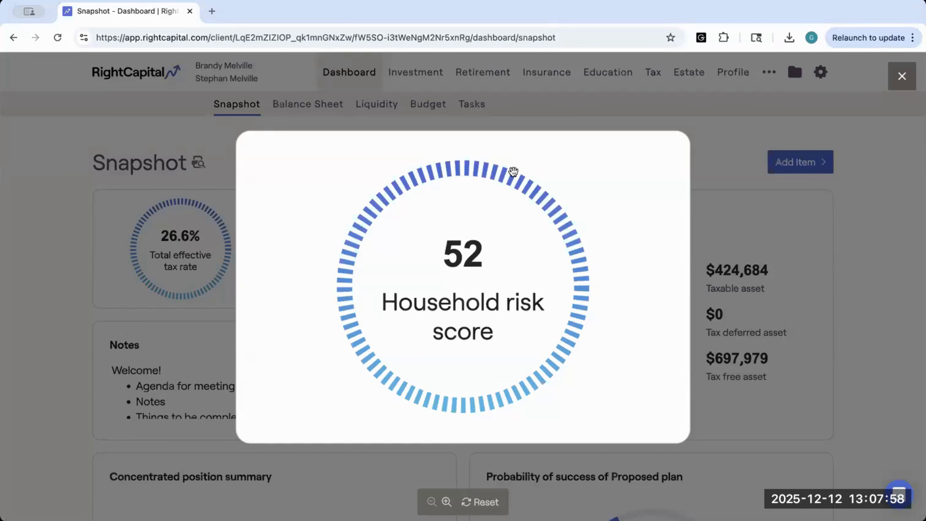
pyautogui.click(902, 76)
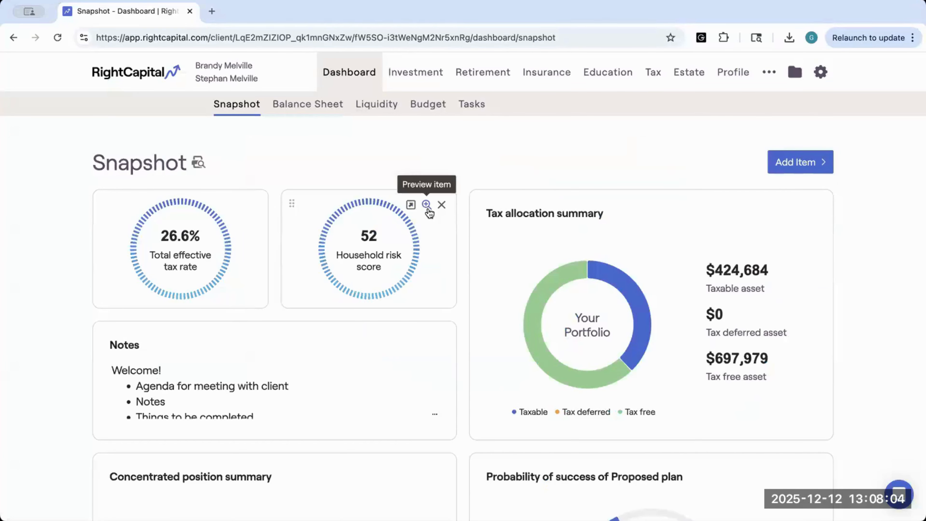
# - Preview the Tax allocation summary card enlarged, inspect the shares of its chart segments, and close the preview
pyautogui.click(793, 214)
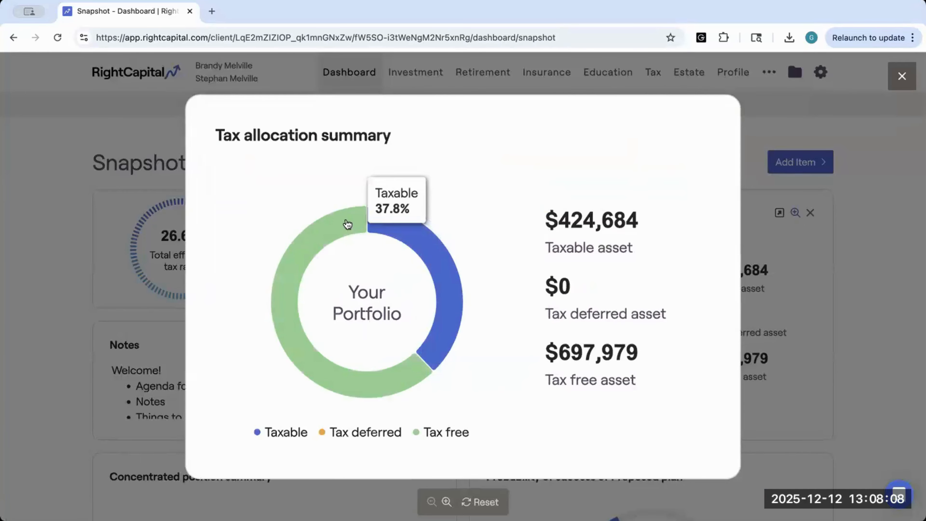
pyautogui.moveTo(372, 222)
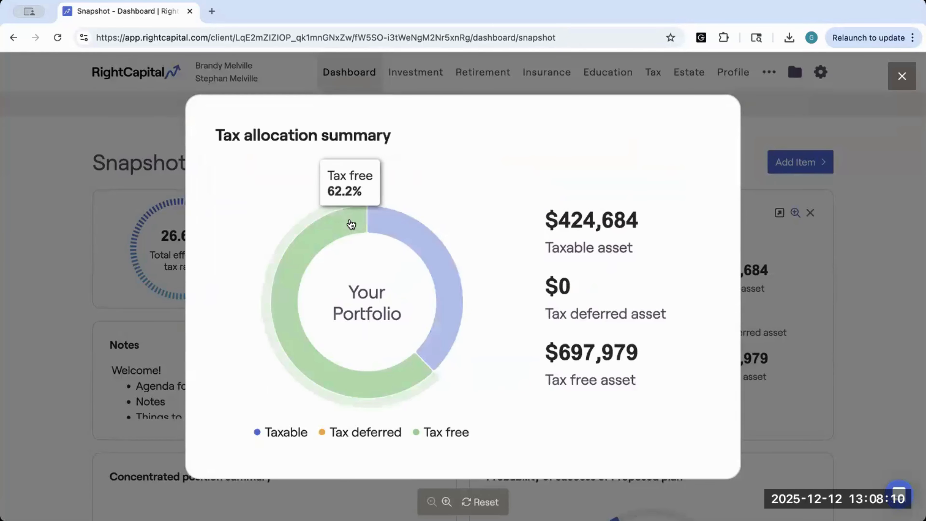
pyautogui.click(899, 78)
# - Preview the Current allocation card enlarged, inspect its chart, and close the preview
pyautogui.scroll(-4, 571, 380)
pyautogui.scroll(-7, 571, 379)
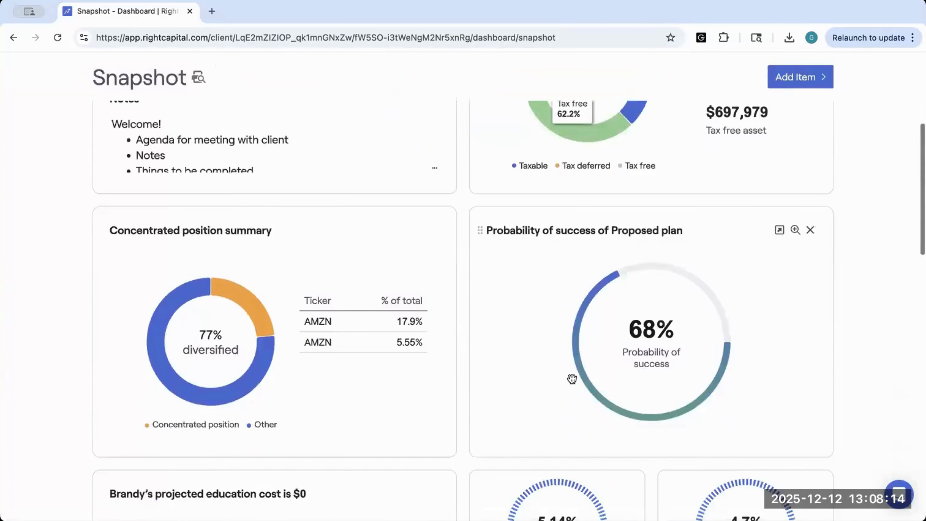
pyautogui.scroll(-2, 571, 379)
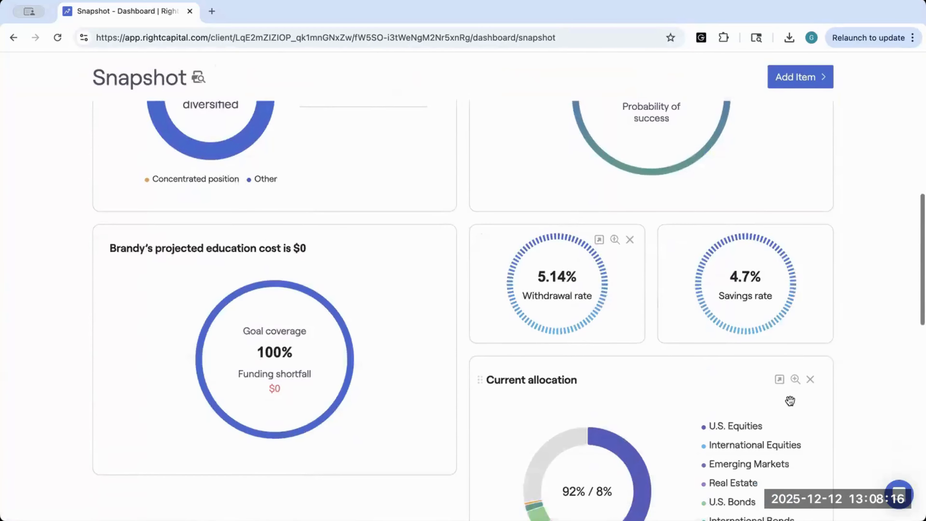
pyautogui.click(795, 380)
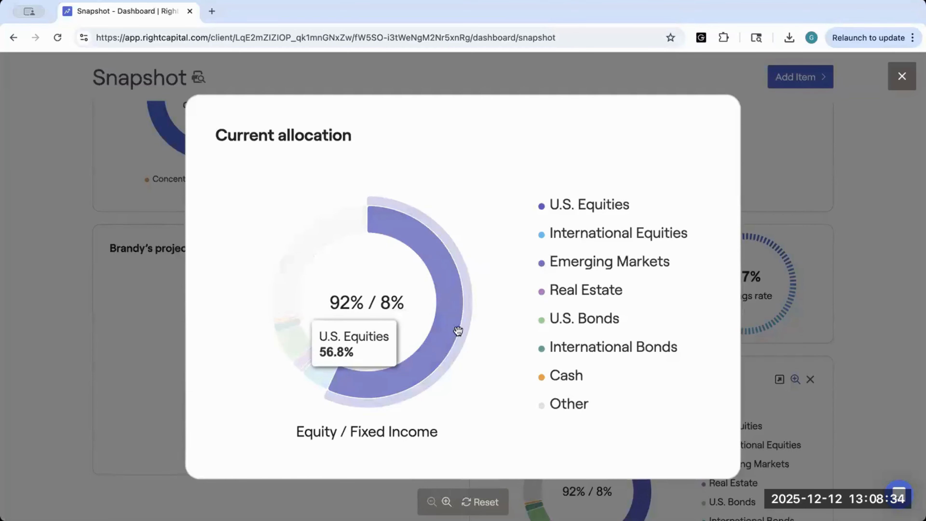
pyautogui.click(901, 77)
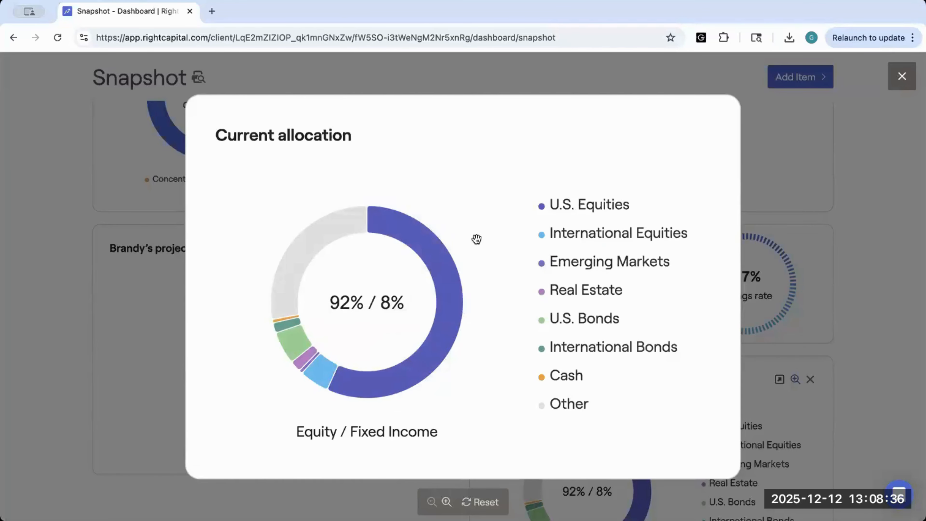
# - Open the full Risk Analysis page from the Household risk score card and return to the Snapshot dashboard
pyautogui.scroll(5, 477, 239)
pyautogui.scroll(6, 477, 239)
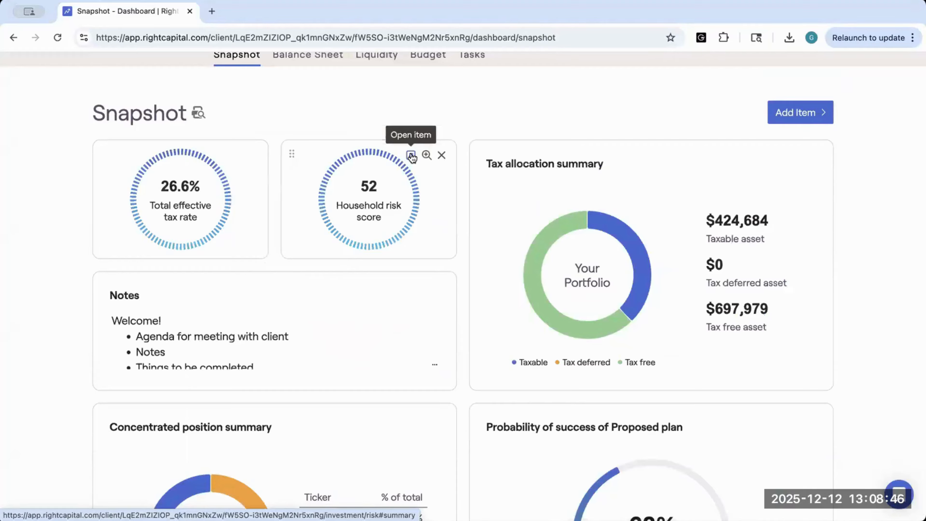
pyautogui.click(410, 154)
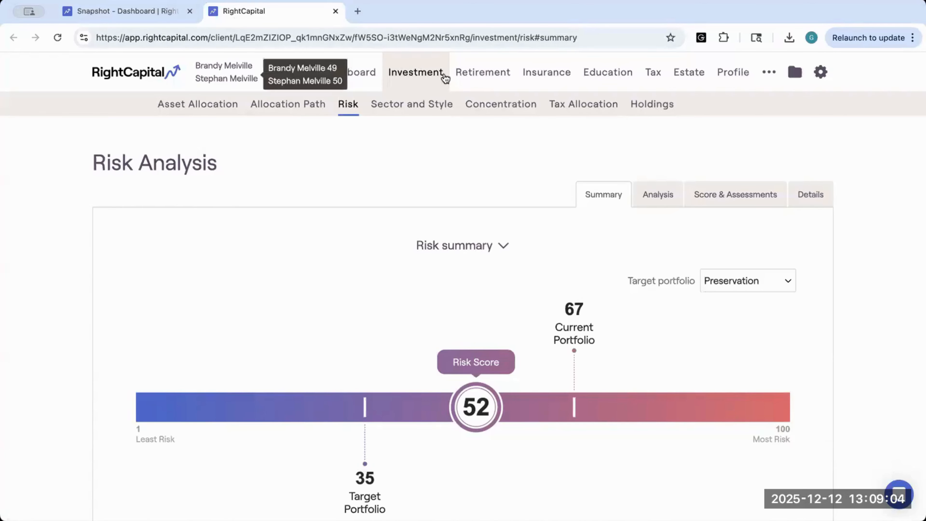
pyautogui.click(336, 11)
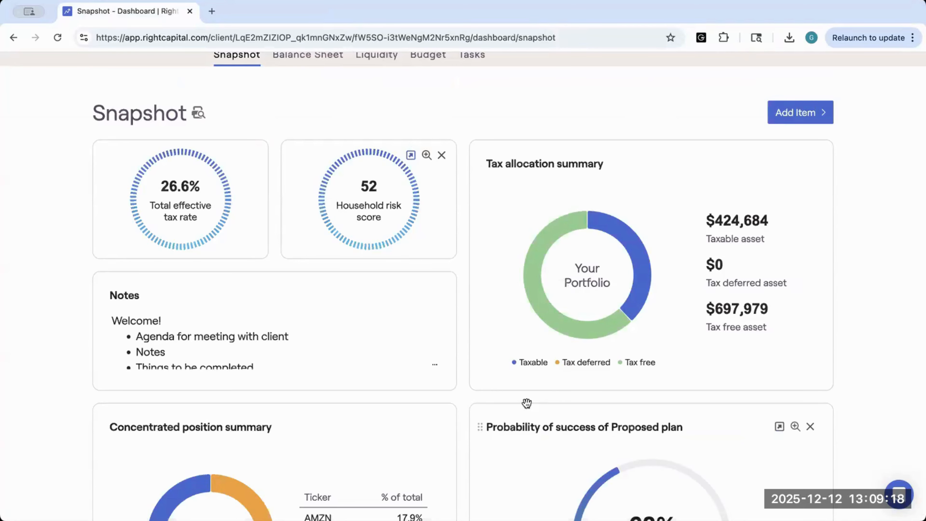
# - Move the Probability of success of Proposed plan card to the first position on the Snapshot, beside the Tax allocation summary
pyautogui.scroll(-3, 342, 364)
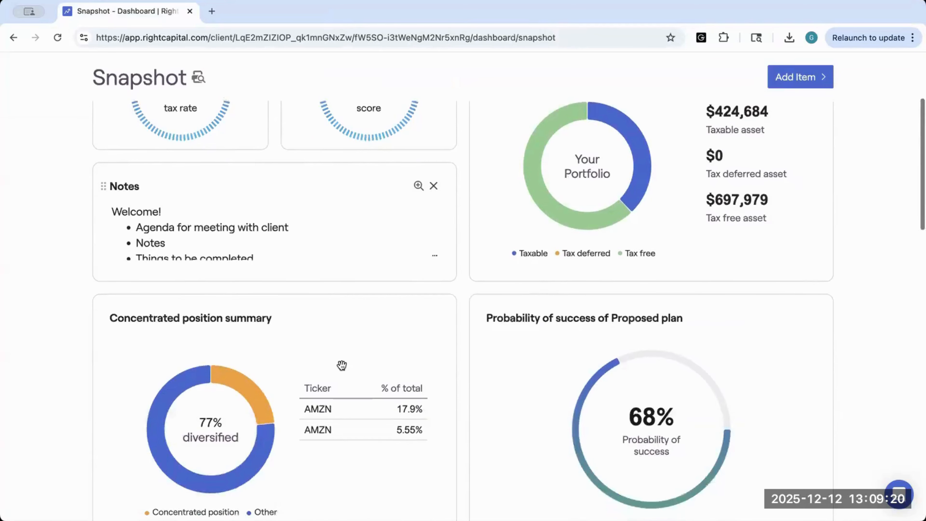
pyautogui.scroll(3, 419, 182)
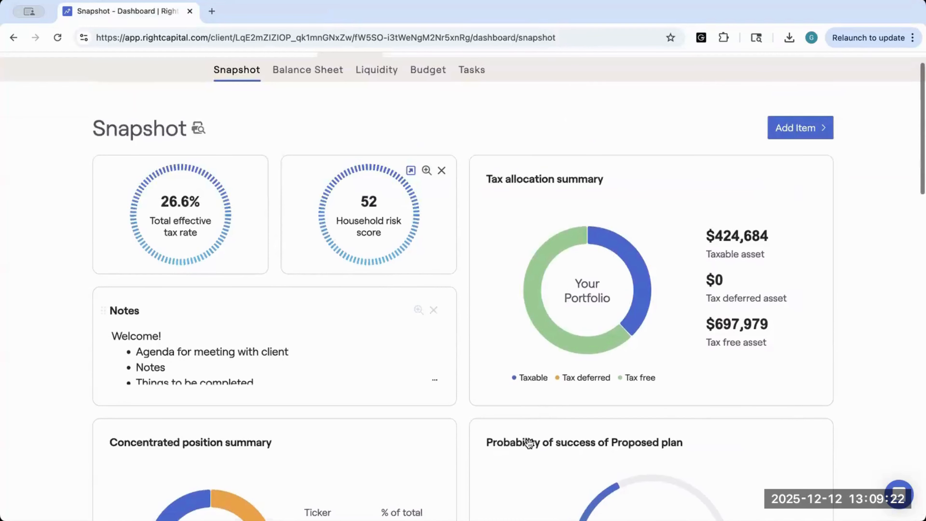
pyautogui.moveTo(198, 153); pyautogui.dragTo(246, 221)
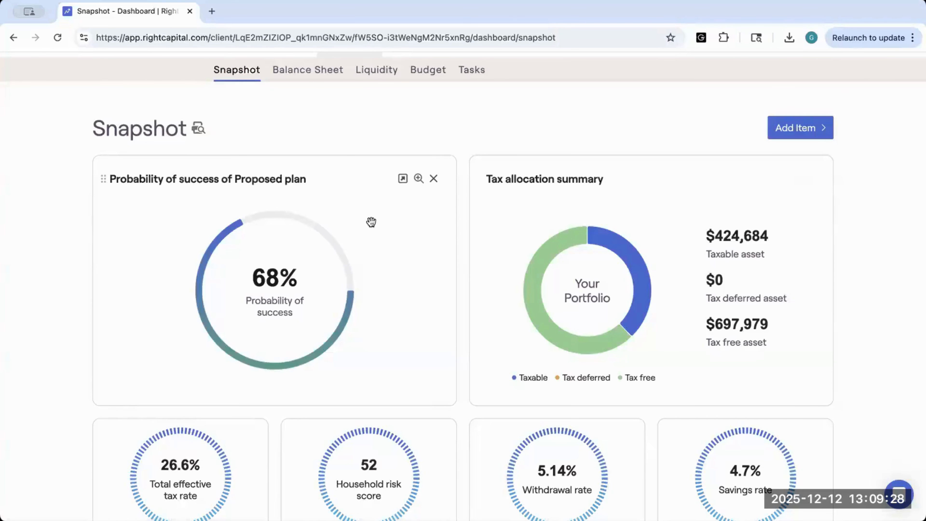
# - Open the Retirement Analysis page from the Probability of success card, review the plan comparison, and return to the Snapshot dashboard
pyautogui.scroll(-1, 371, 221)
pyautogui.scroll(-1, 371, 221)
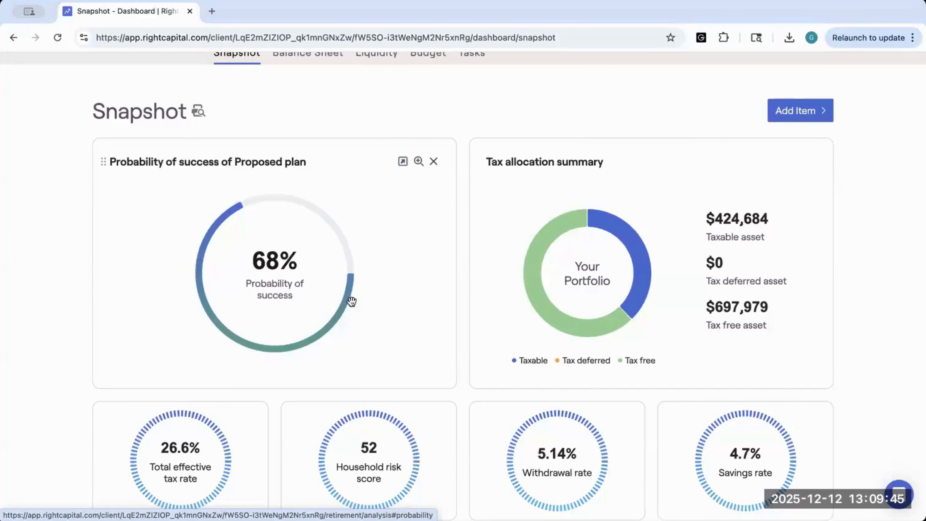
pyautogui.click(402, 161)
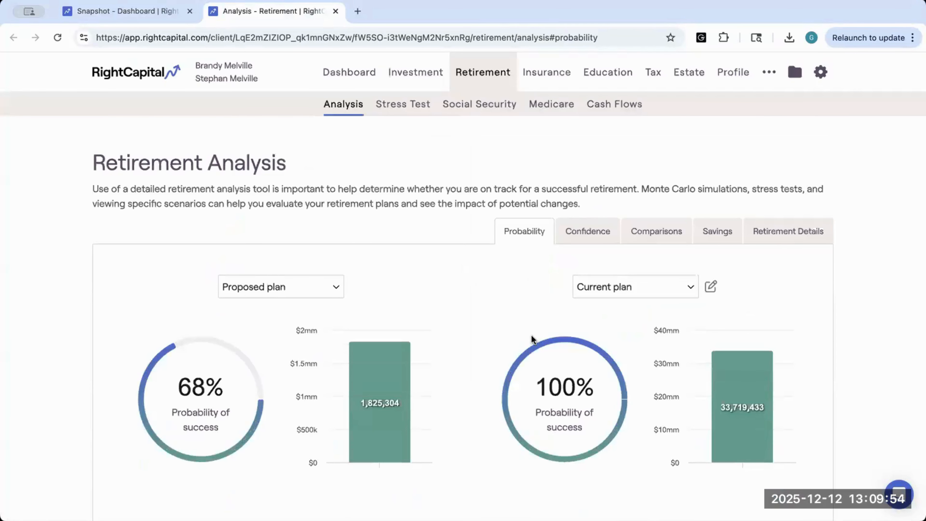
pyautogui.scroll(-2, 432, 271)
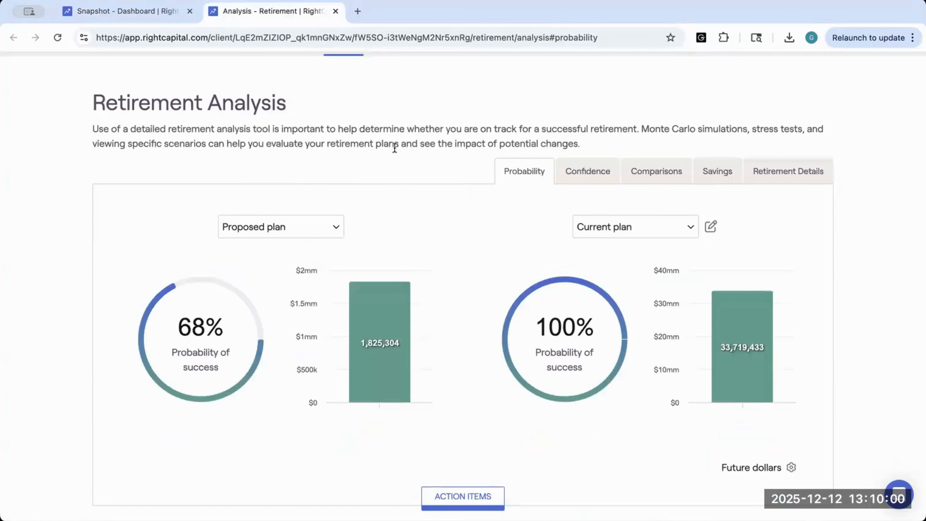
pyautogui.click(102, 11)
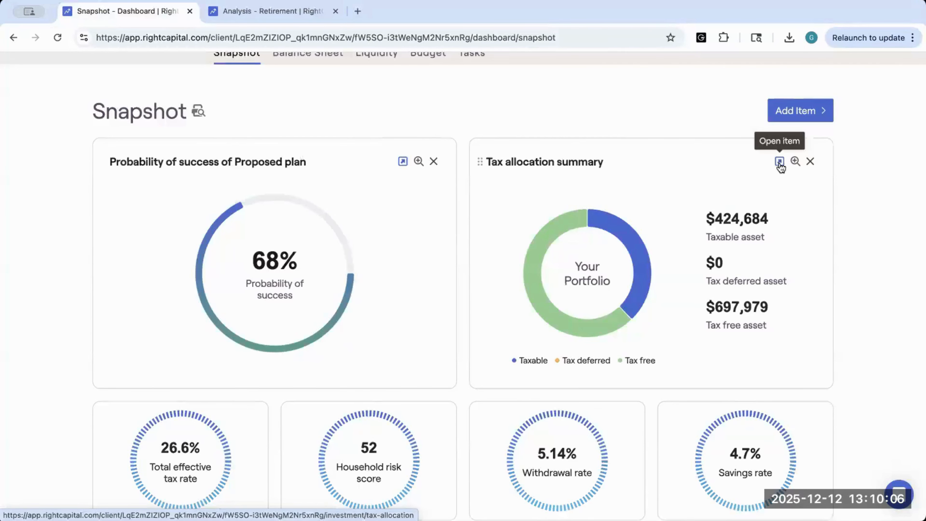
# - Open the Tax Allocation page from the Tax allocation summary card and go back to the dashboard's Snapshot
pyautogui.click(779, 161)
pyautogui.click(779, 161)
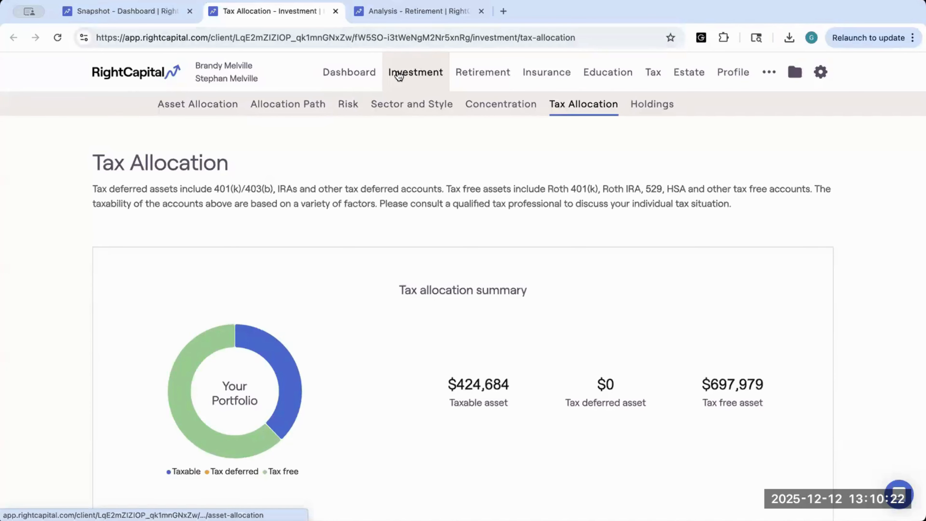
pyautogui.click(334, 78)
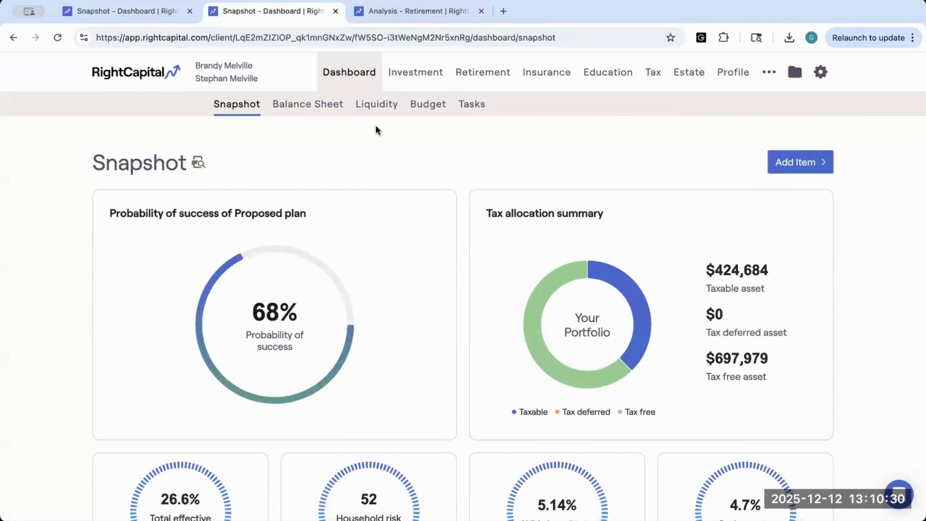
# - Open the Tax Estimate page from the Total effective tax rate card, close the extra pages, and return to the Snapshot dashboard
pyautogui.moveTo(403, 215)
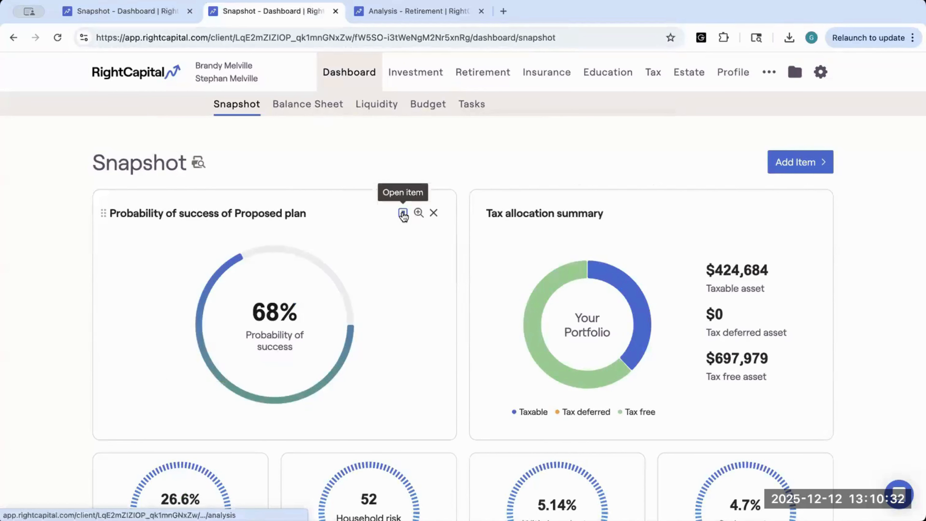
pyautogui.scroll(-5, 402, 212)
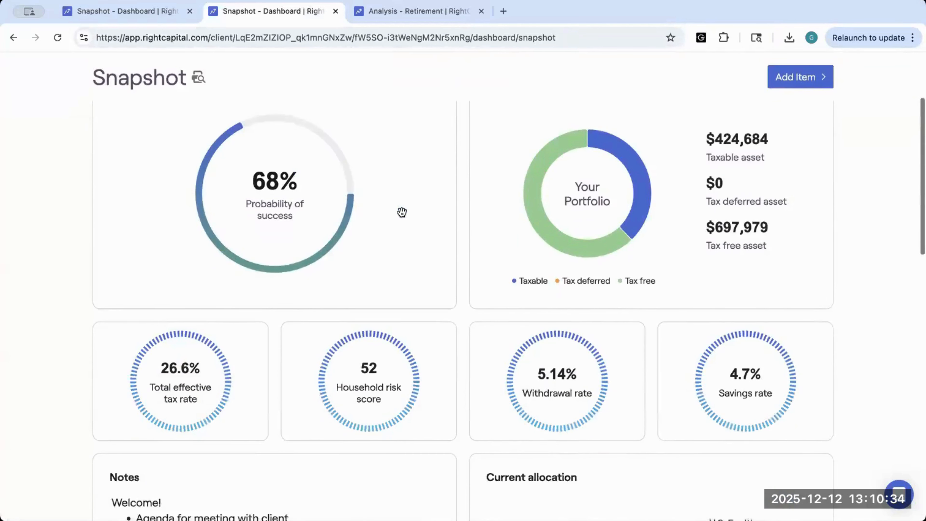
pyautogui.moveTo(235, 312)
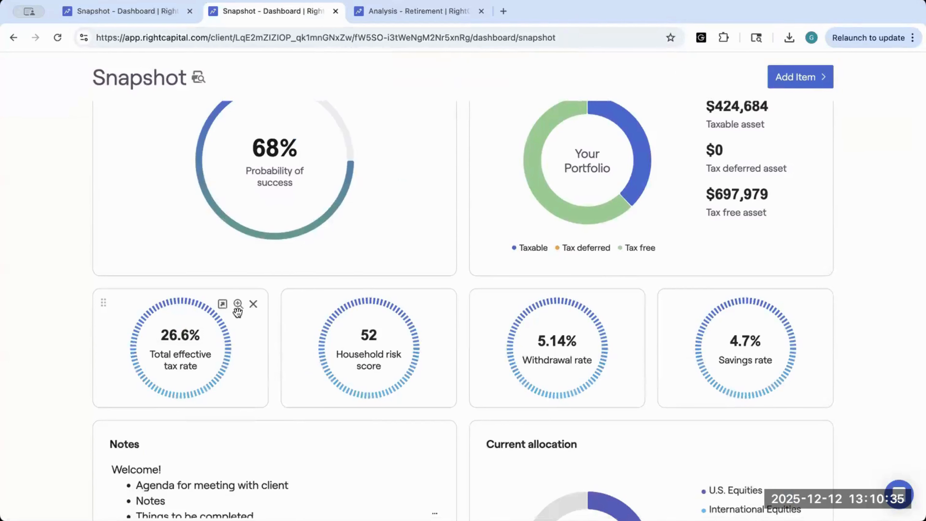
pyautogui.click(222, 305)
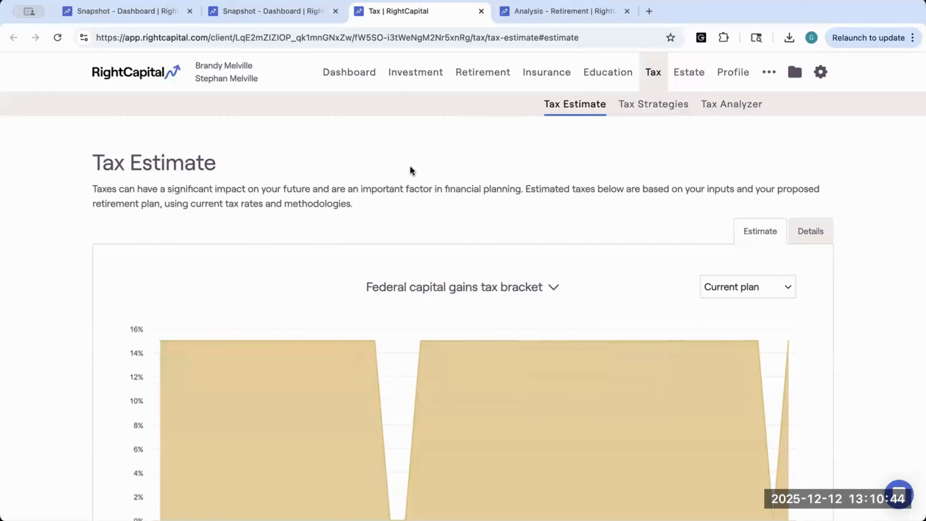
pyautogui.click(335, 11)
pyautogui.click(335, 11)
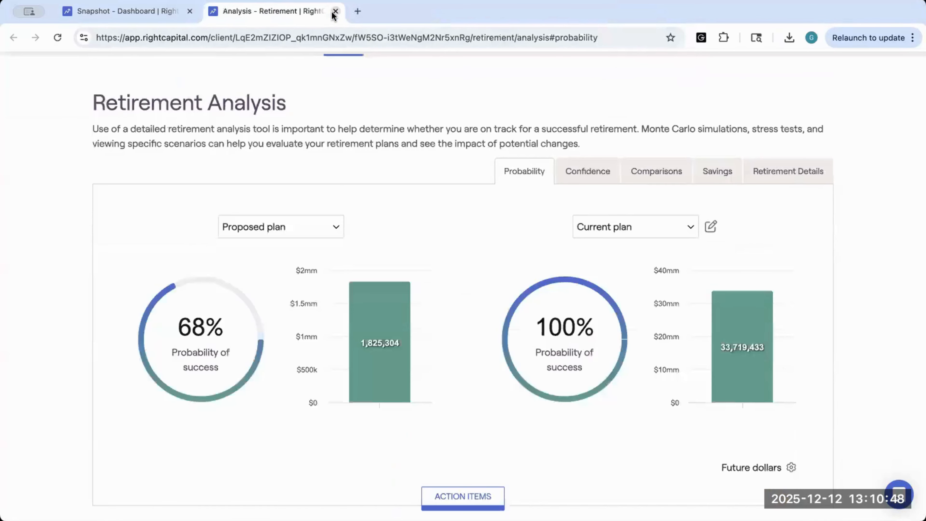
pyautogui.click(335, 11)
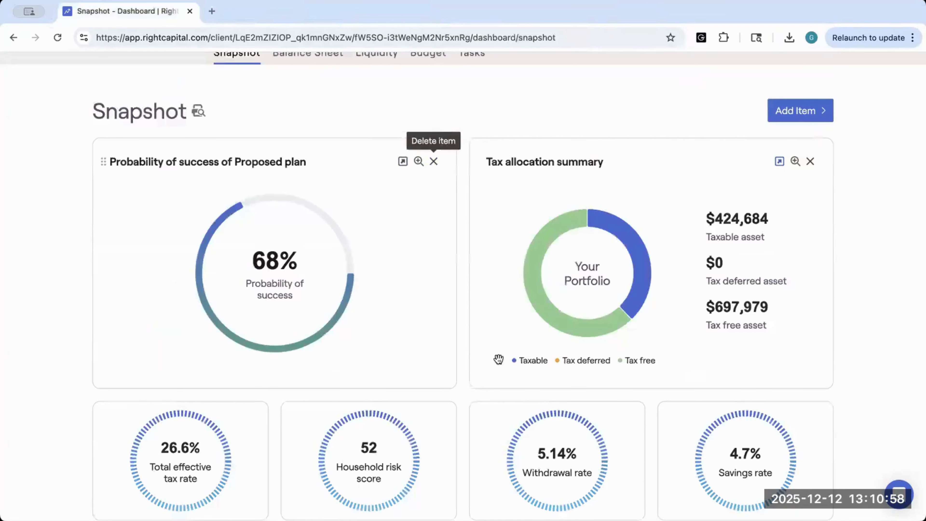
# - Add the Net worth key metric card to the Snapshot dashboard
pyautogui.scroll(-5, 529, 415)
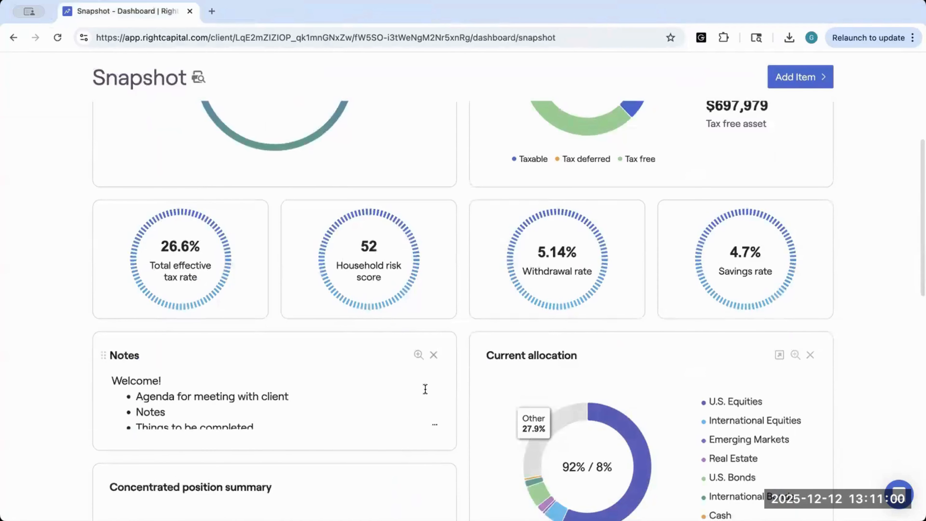
pyautogui.scroll(-7, 378, 499)
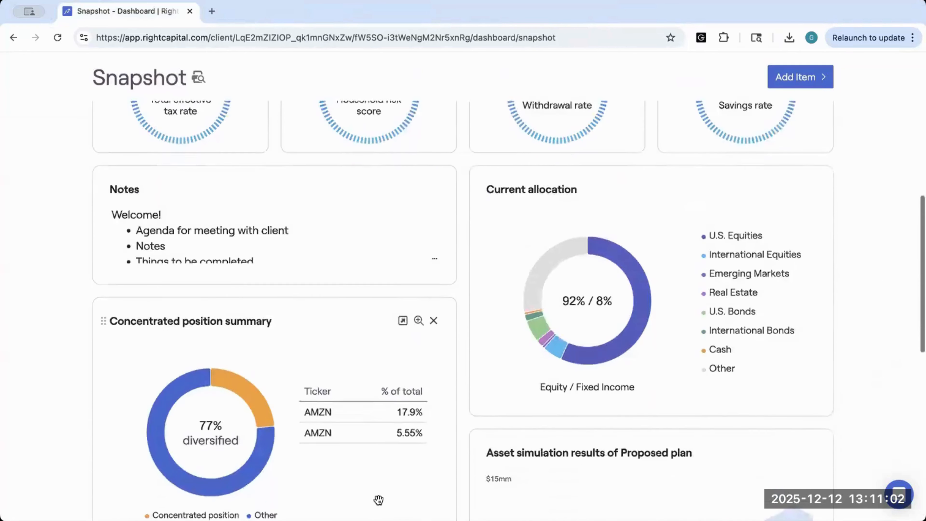
pyautogui.scroll(10, 378, 499)
pyautogui.scroll(4, 378, 499)
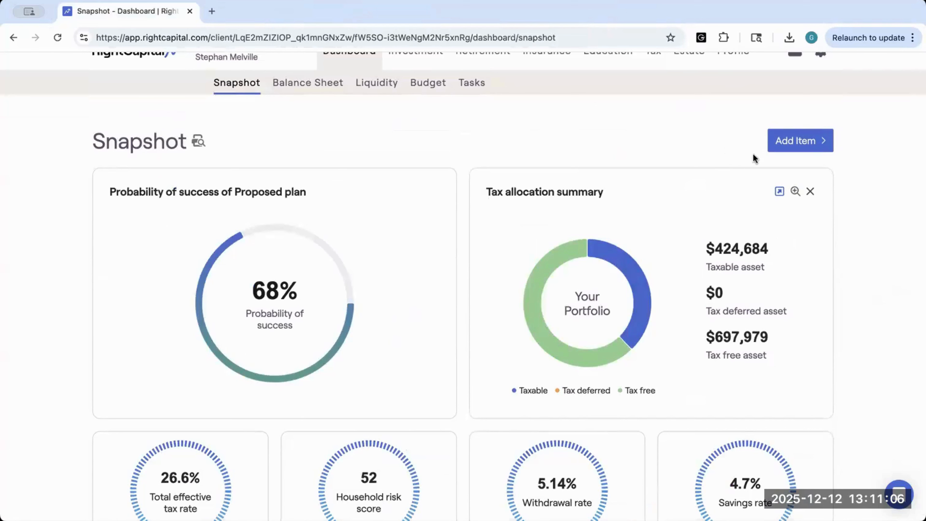
pyautogui.click(773, 148)
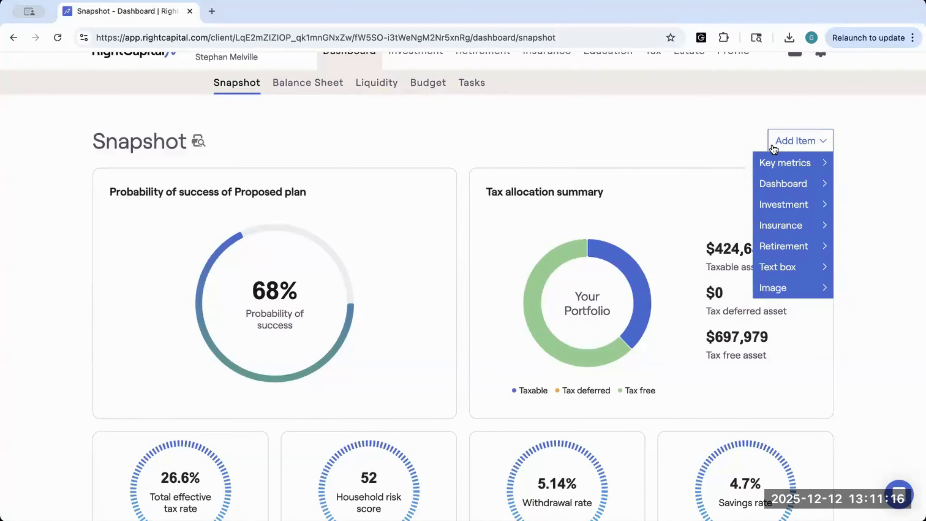
pyautogui.moveTo(777, 169)
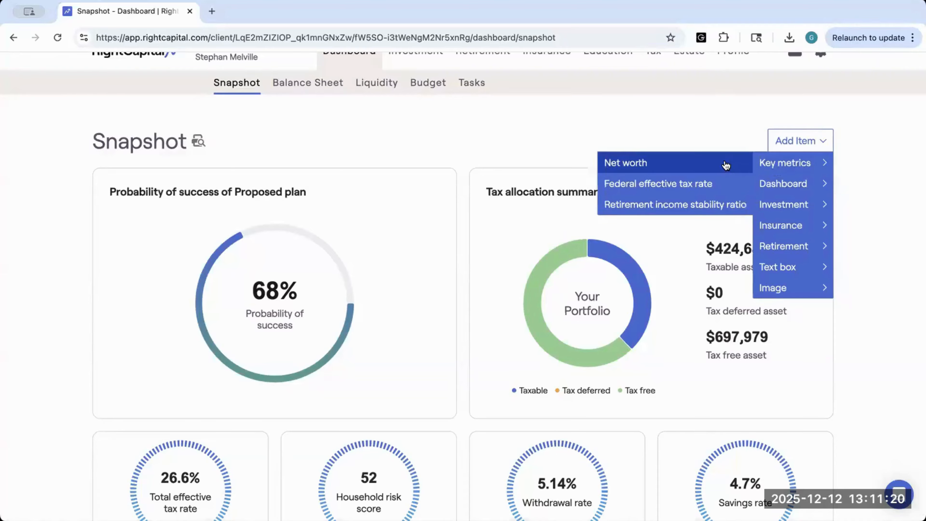
pyautogui.click(674, 168)
pyautogui.moveTo(153, 398)
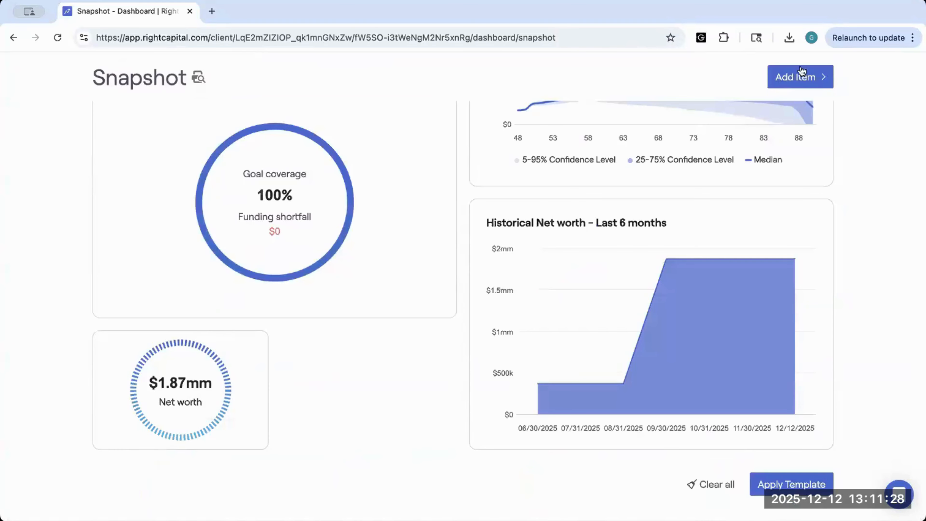
# - Add the Federal effective tax rate and Retirement income stability ratio key metrics to the Snapshot
pyautogui.click(798, 77)
pyautogui.moveTo(768, 102)
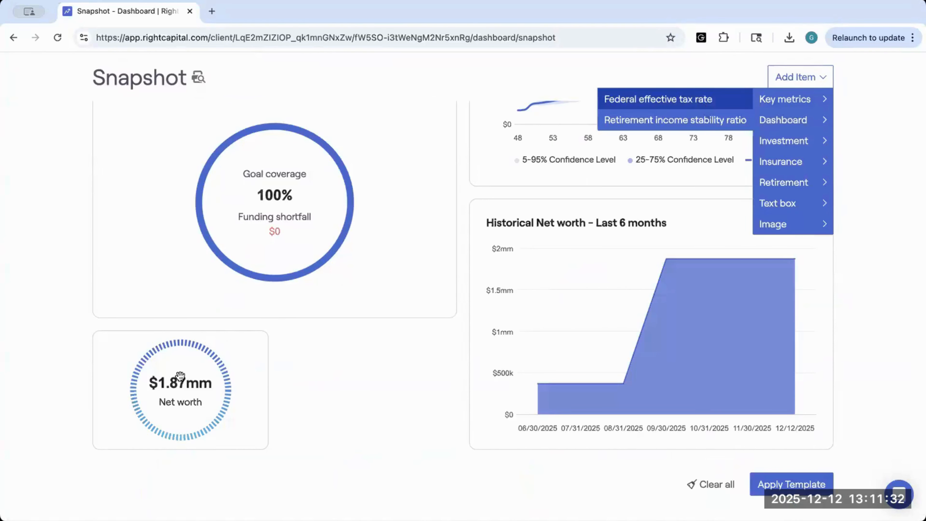
pyautogui.moveTo(217, 401)
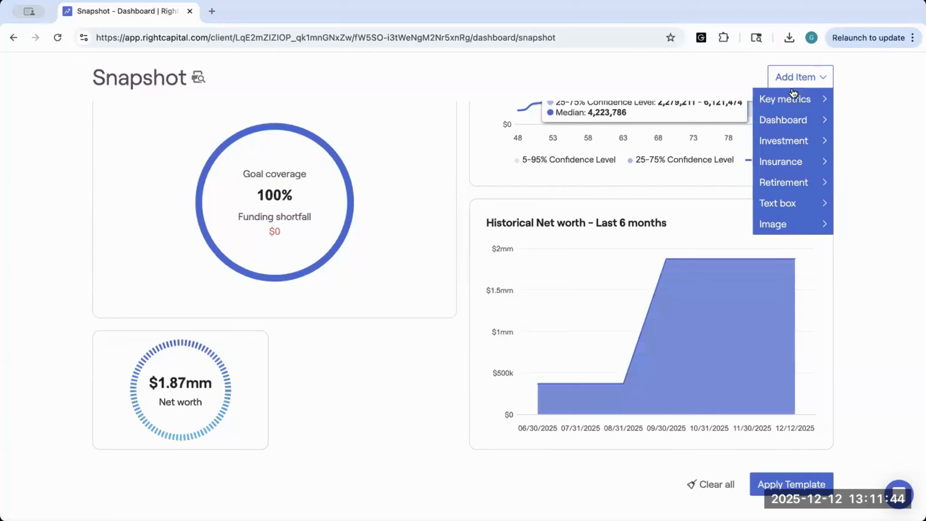
pyautogui.click(699, 103)
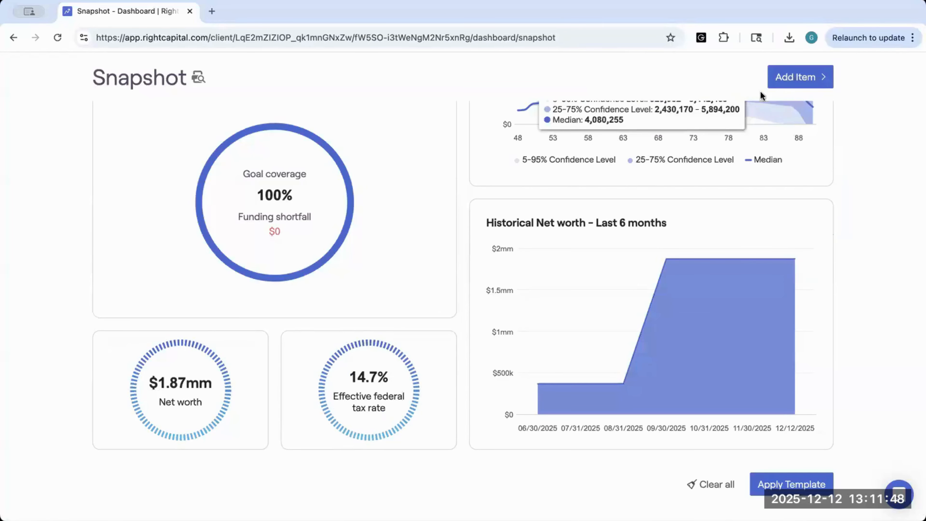
pyautogui.click(794, 78)
pyautogui.moveTo(771, 100)
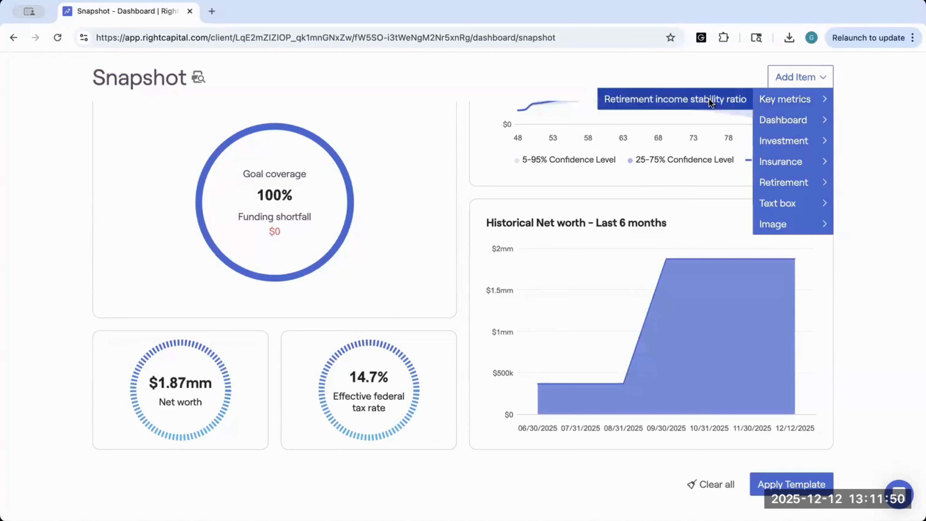
pyautogui.click(708, 101)
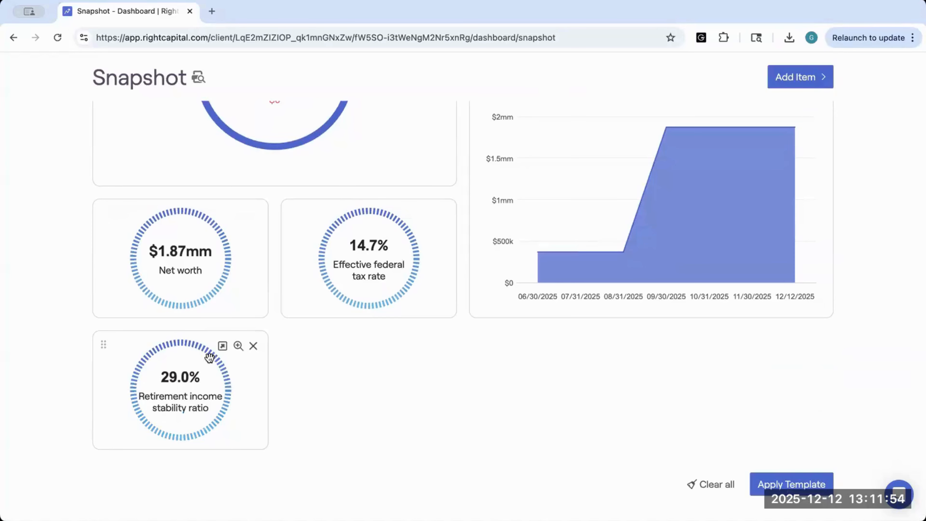
# - Open the retirement details page from the Retirement income stability ratio card and go back to the key metric cards on the Snapshot
pyautogui.click(222, 346)
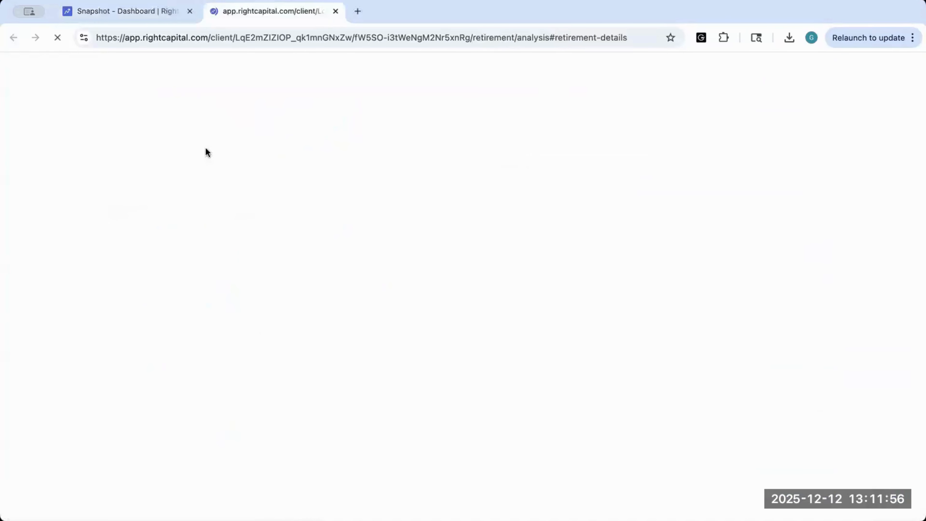
pyautogui.click(126, 15)
pyautogui.scroll(10, 275, 335)
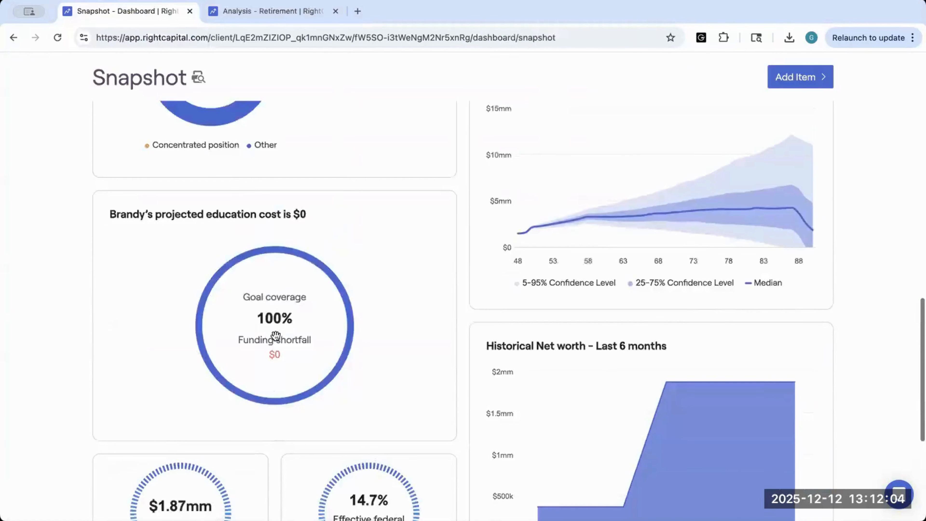
pyautogui.scroll(8, 275, 335)
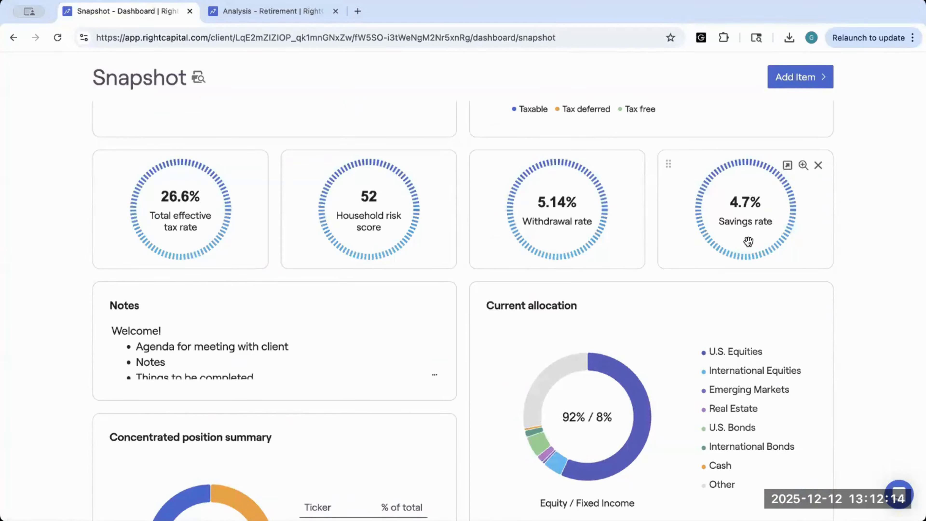
# - Delete the Withdrawal rate, Savings rate, Household risk score and Total effective tax rate cards from the Snapshot
pyautogui.click(782, 84)
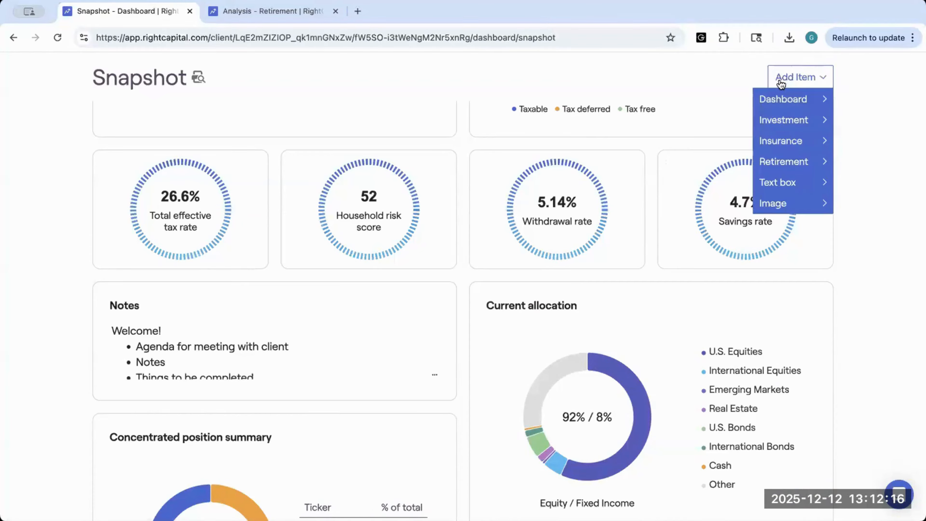
pyautogui.moveTo(779, 94)
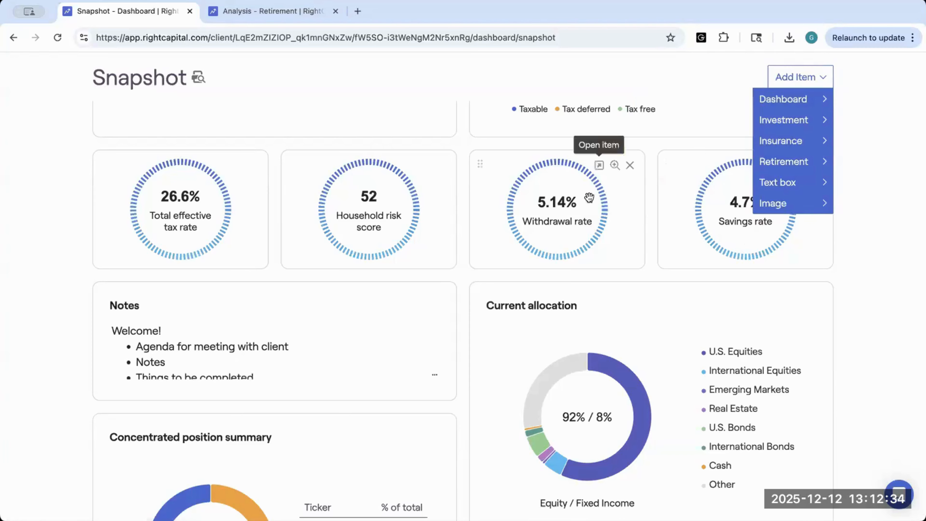
pyautogui.click(629, 165)
pyautogui.click(603, 135)
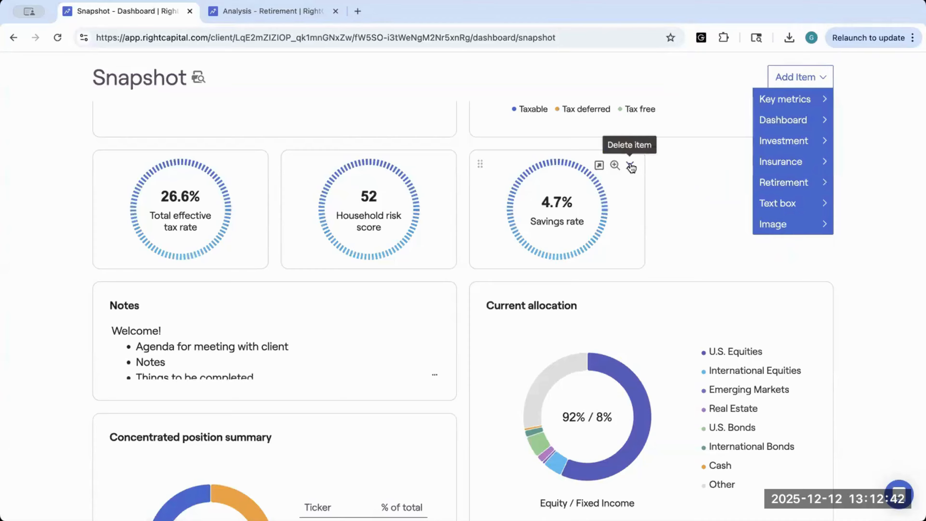
pyautogui.click(630, 165)
pyautogui.click(603, 135)
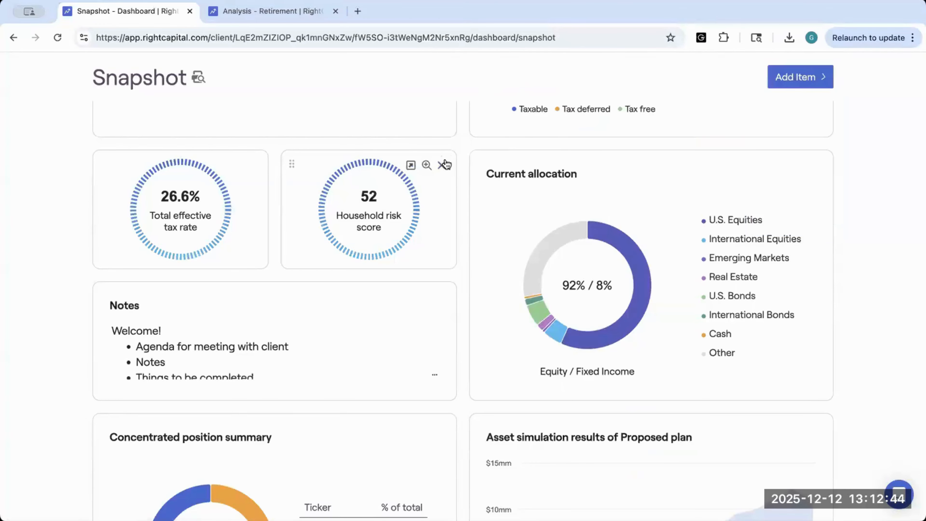
pyautogui.click(441, 166)
pyautogui.click(415, 133)
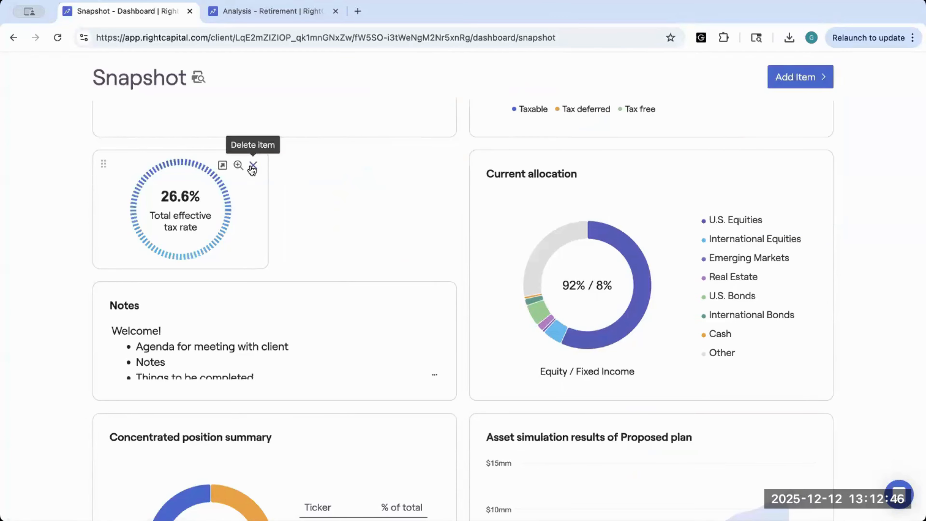
pyautogui.click(252, 165)
pyautogui.click(234, 139)
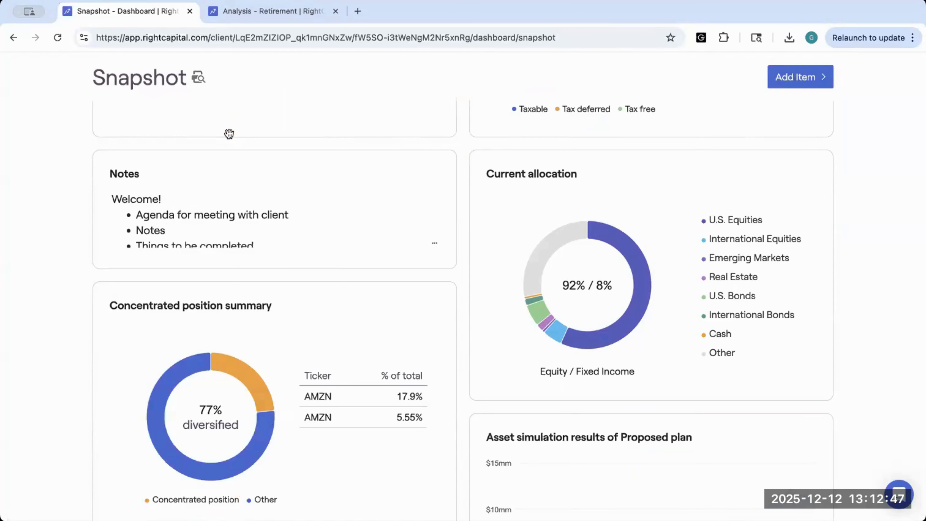
# - Review the key metrics and Dashboard items available to add, and add the Risk summary card from the Investment items
pyautogui.click(795, 79)
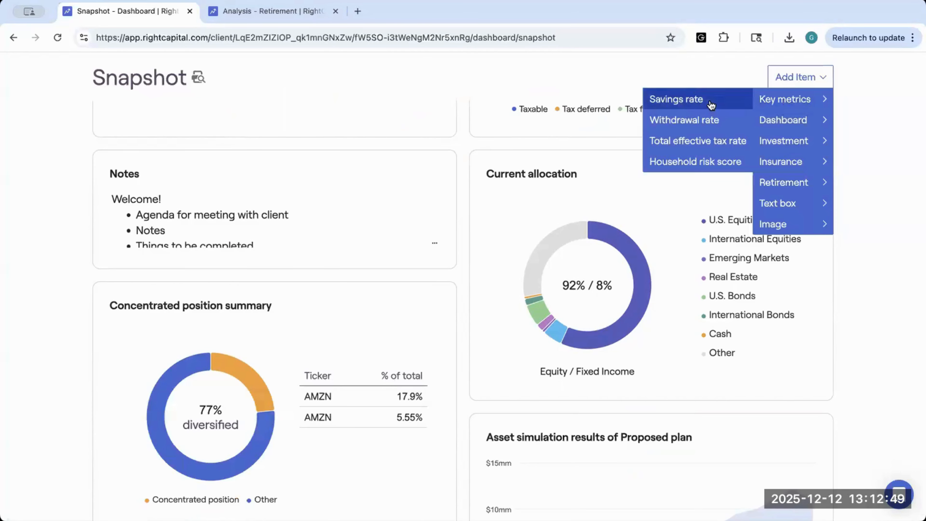
pyautogui.click(693, 163)
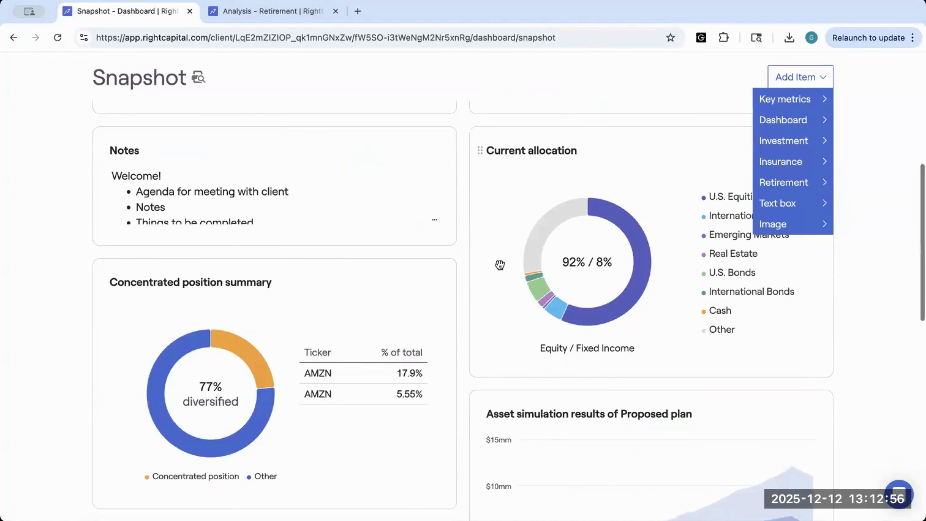
pyautogui.scroll(3, 499, 264)
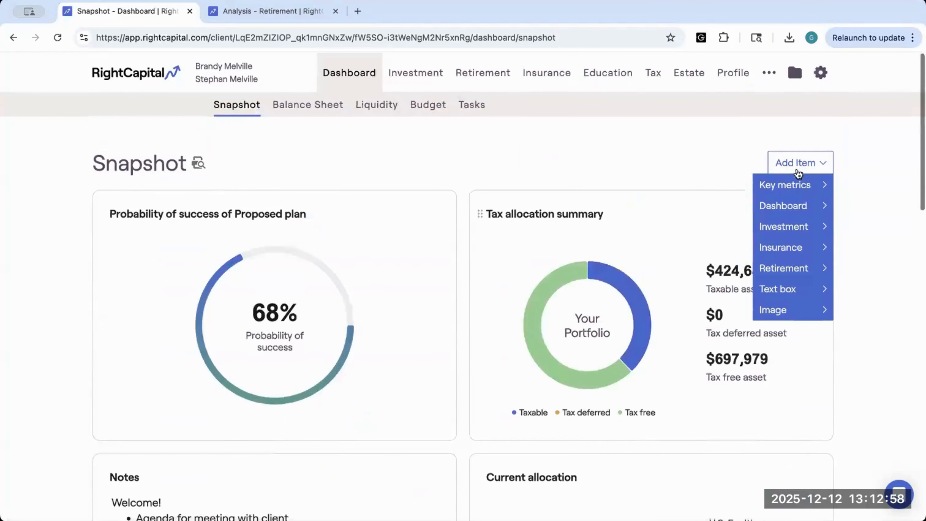
pyautogui.moveTo(789, 217)
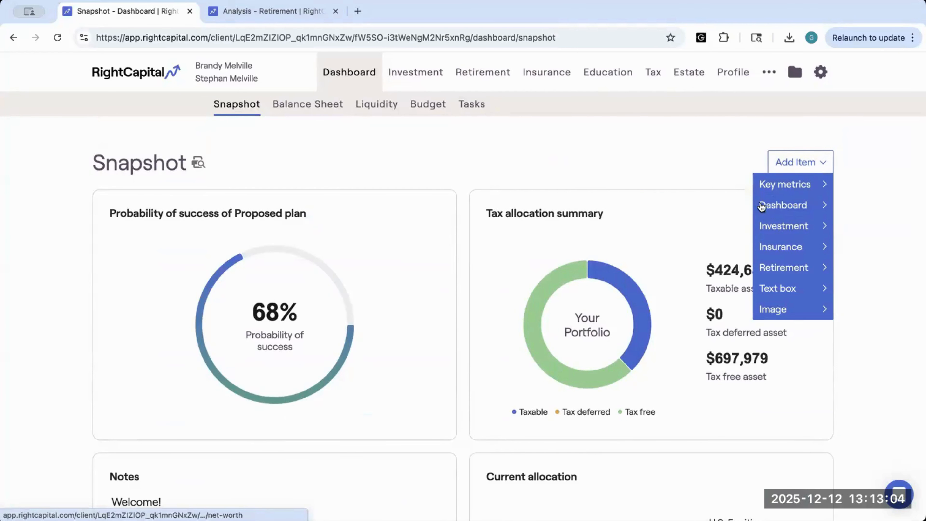
pyautogui.moveTo(763, 209)
pyautogui.moveTo(767, 187)
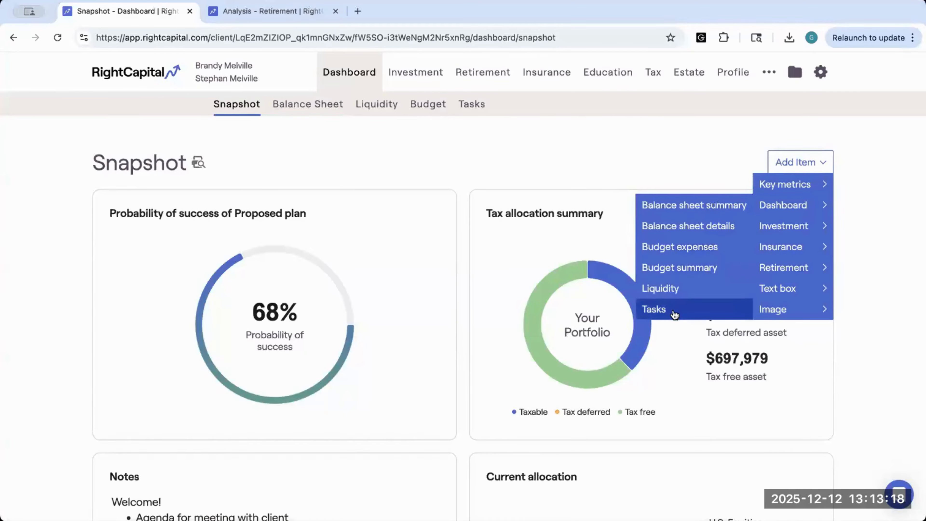
pyautogui.moveTo(775, 232)
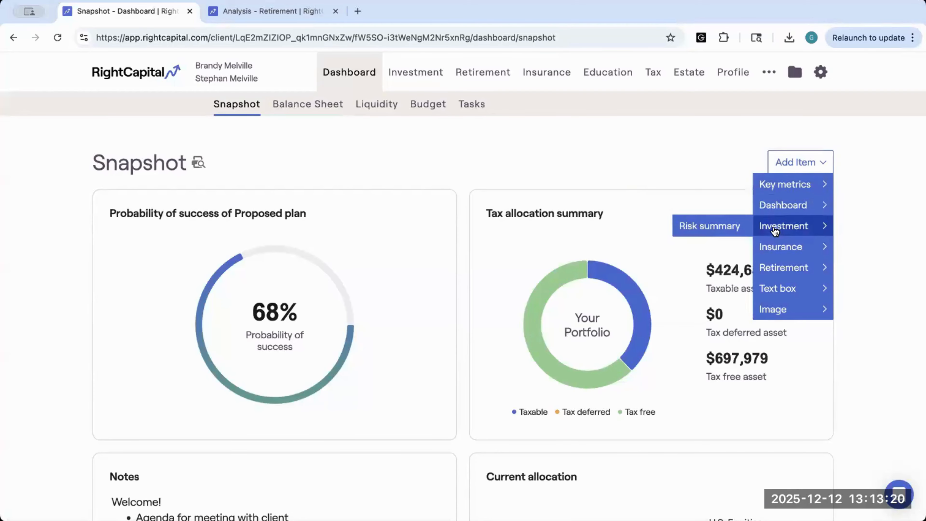
pyautogui.click(730, 229)
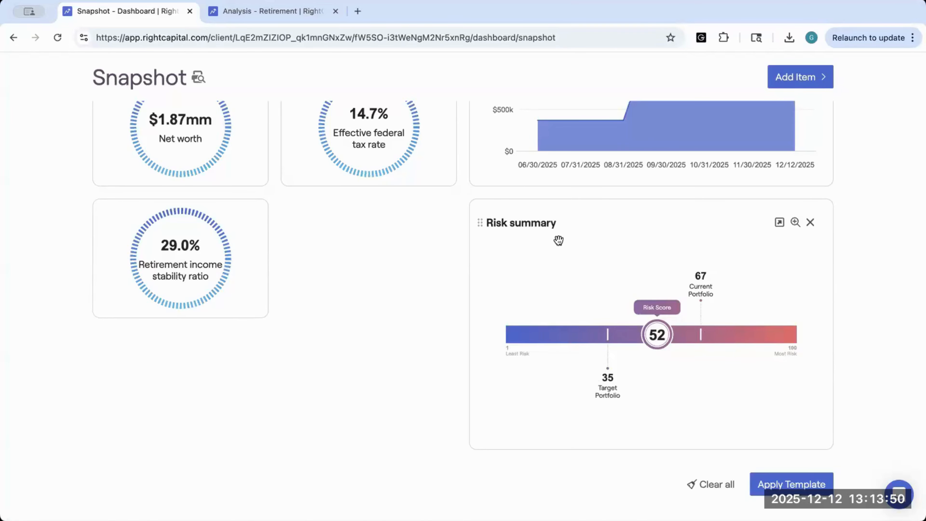
# - Delete the Risk summary card from the Snapshot
pyautogui.scroll(3, 558, 240)
pyautogui.scroll(20, 557, 241)
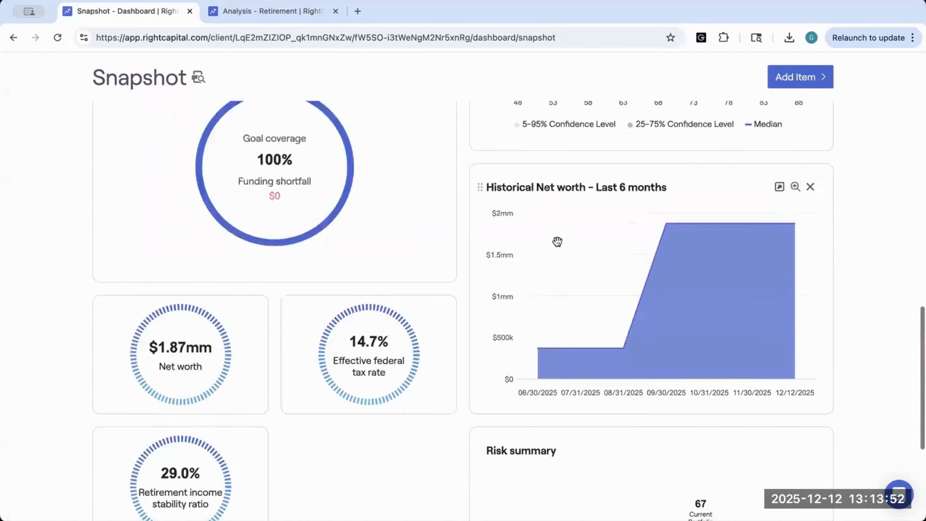
pyautogui.click(798, 77)
pyautogui.moveTo(795, 121)
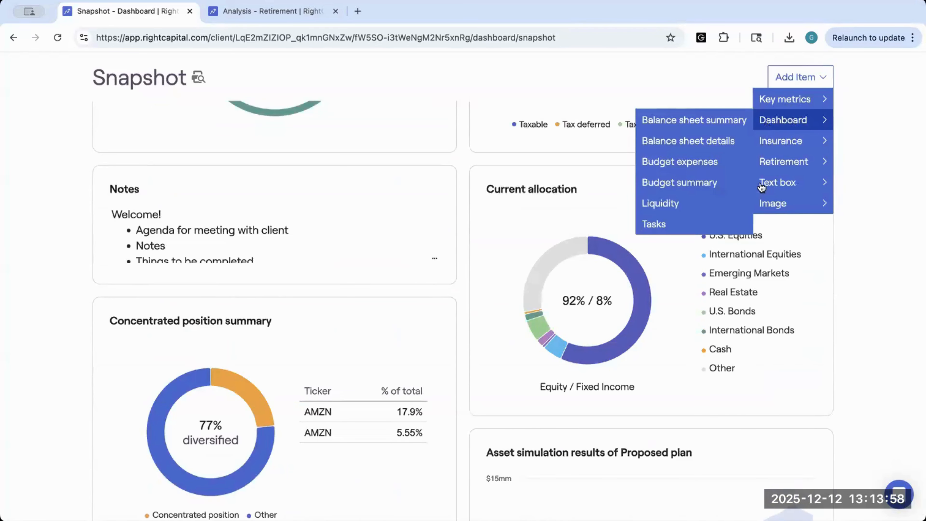
pyautogui.scroll(-6, 853, 288)
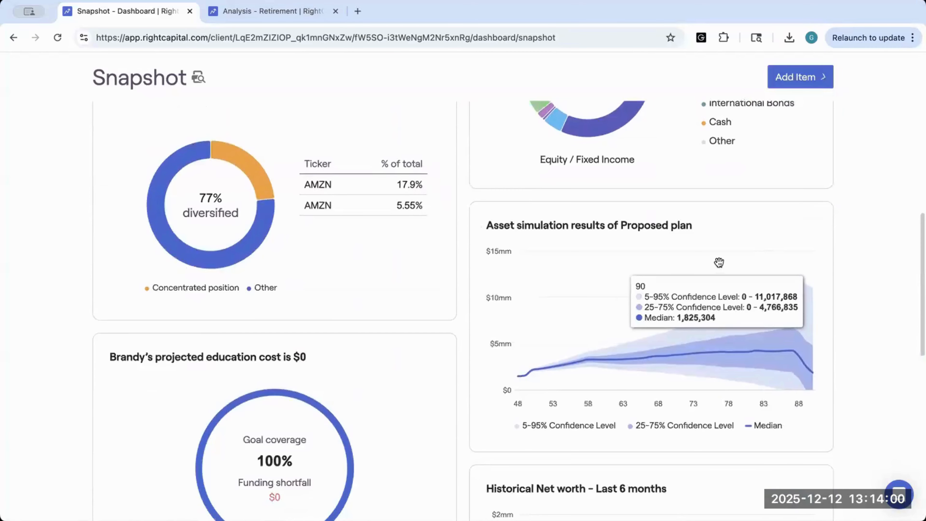
pyautogui.scroll(-15, 718, 262)
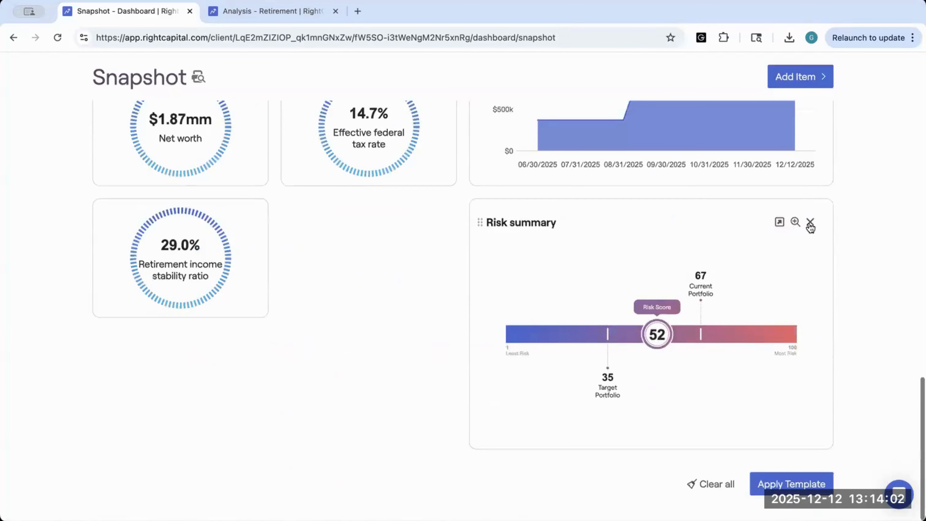
pyautogui.click(811, 225)
pyautogui.click(779, 190)
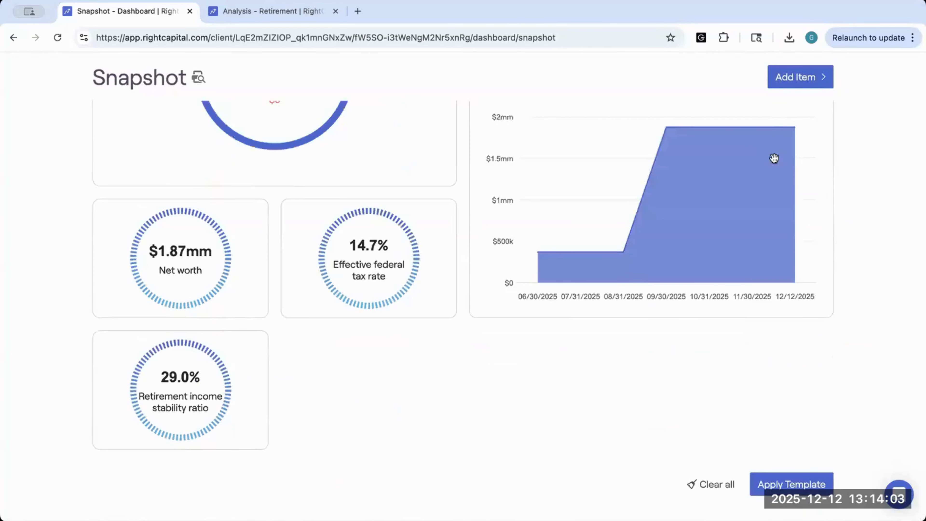
# - Add the Client's life insurance analysis card from the Insurance items to the Snapshot
pyautogui.click(784, 80)
pyautogui.moveTo(780, 142)
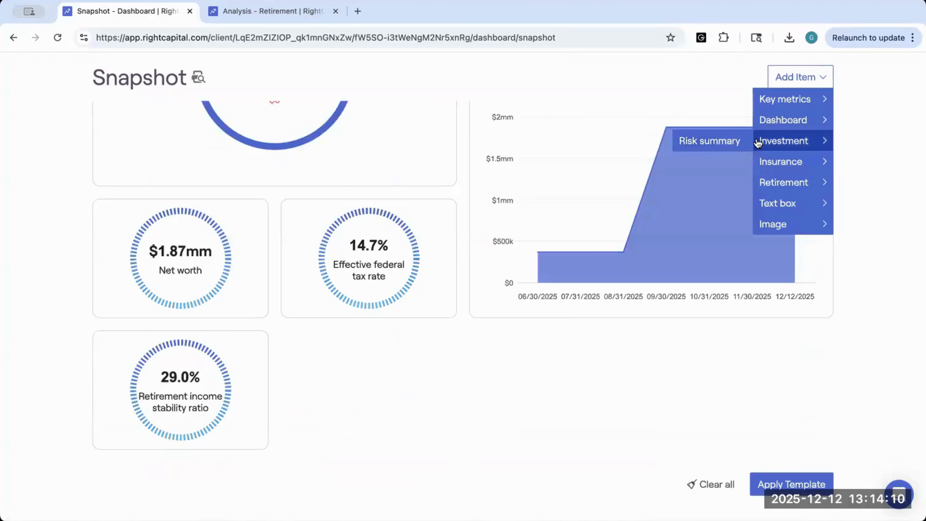
pyautogui.moveTo(775, 168)
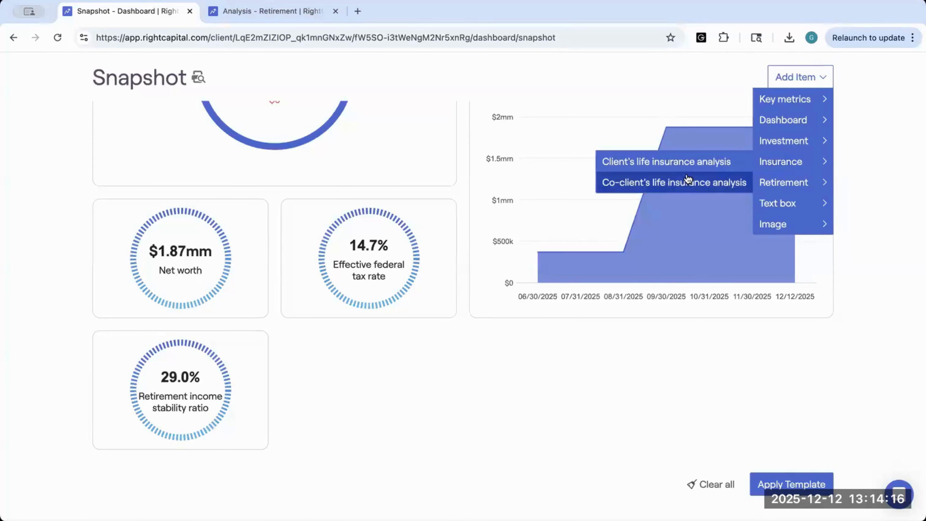
pyautogui.click(673, 163)
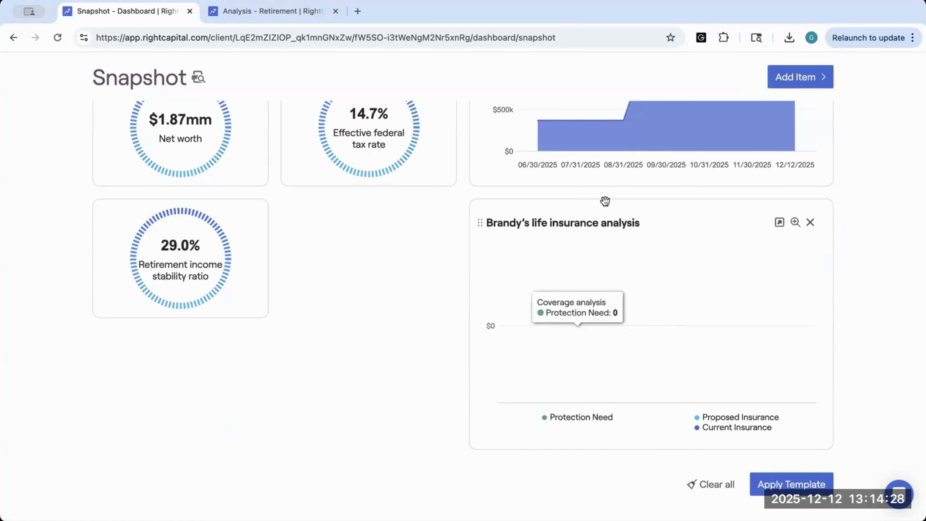
# - Add a Term Life insurance policy to the Net Worth section of the client's Profile
pyautogui.scroll(1, 603, 201)
pyautogui.scroll(15, 582, 52)
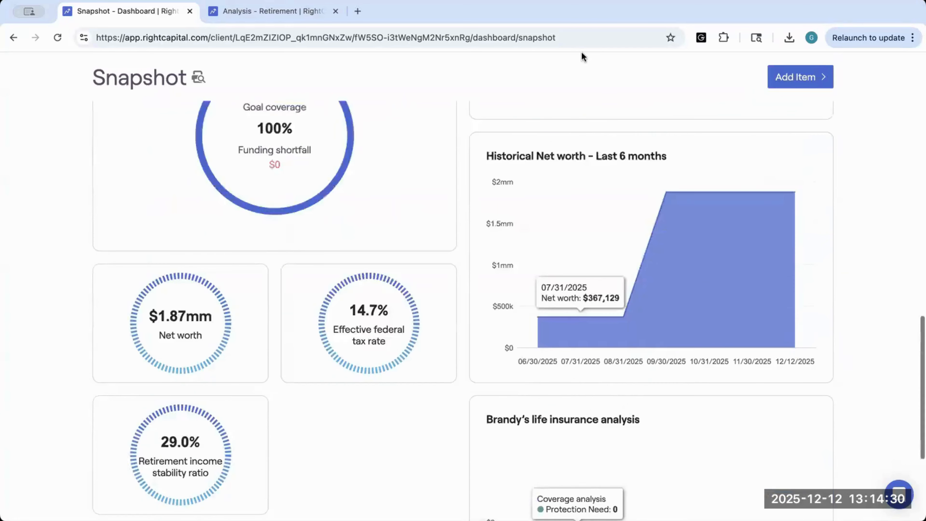
pyautogui.scroll(3, 583, 56)
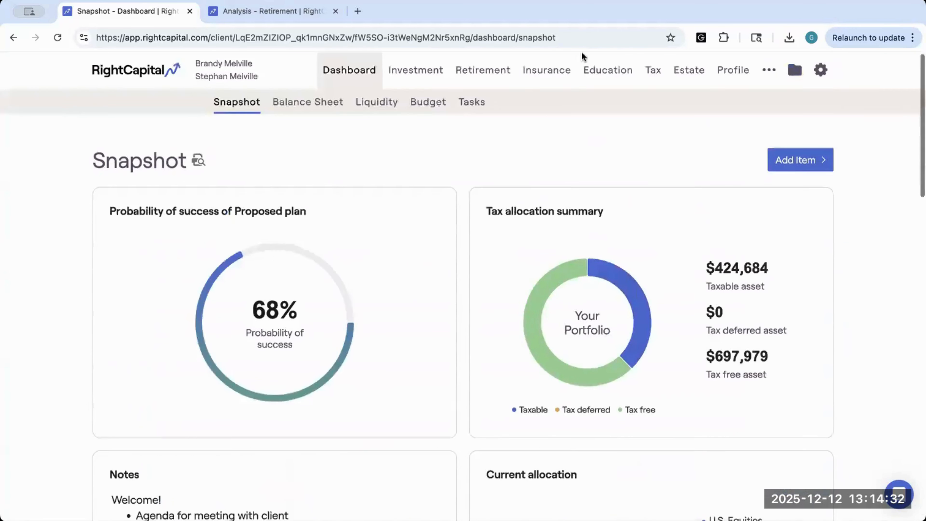
pyautogui.click(734, 73)
pyautogui.click(736, 165)
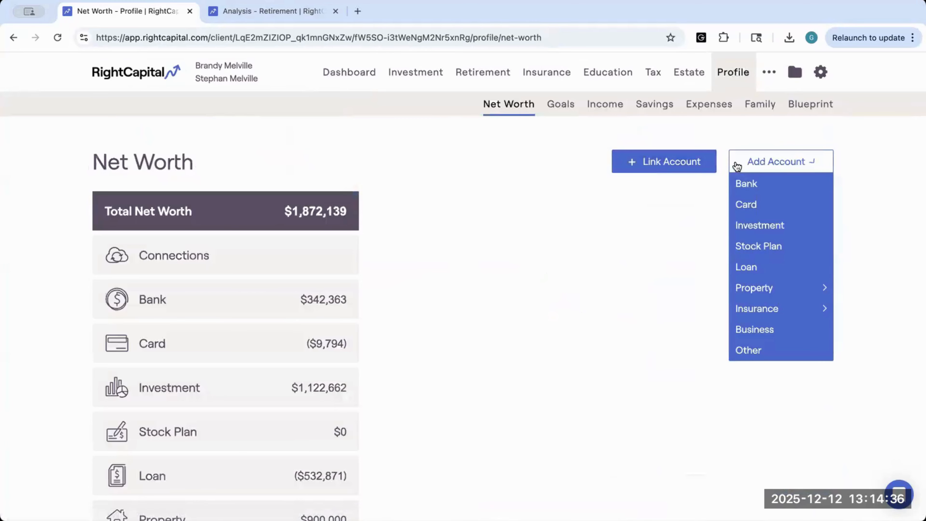
pyautogui.moveTo(747, 314)
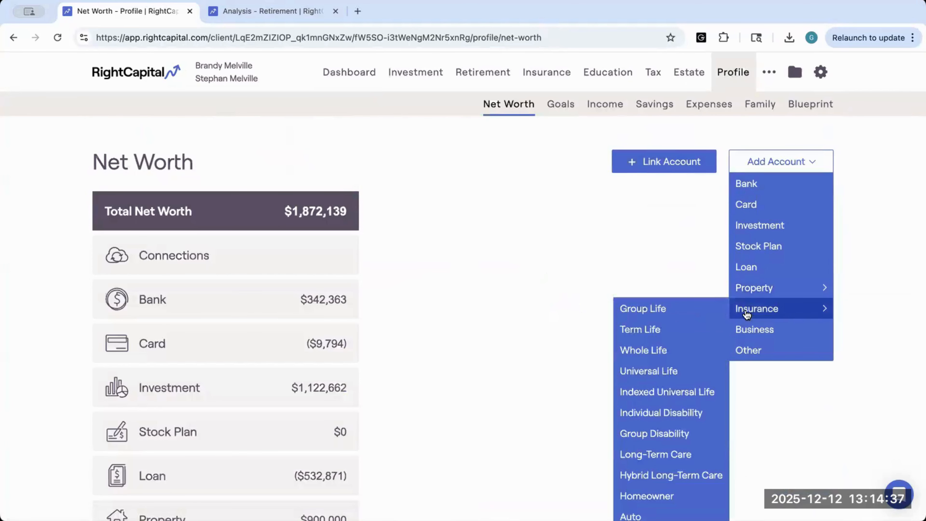
pyautogui.click(656, 323)
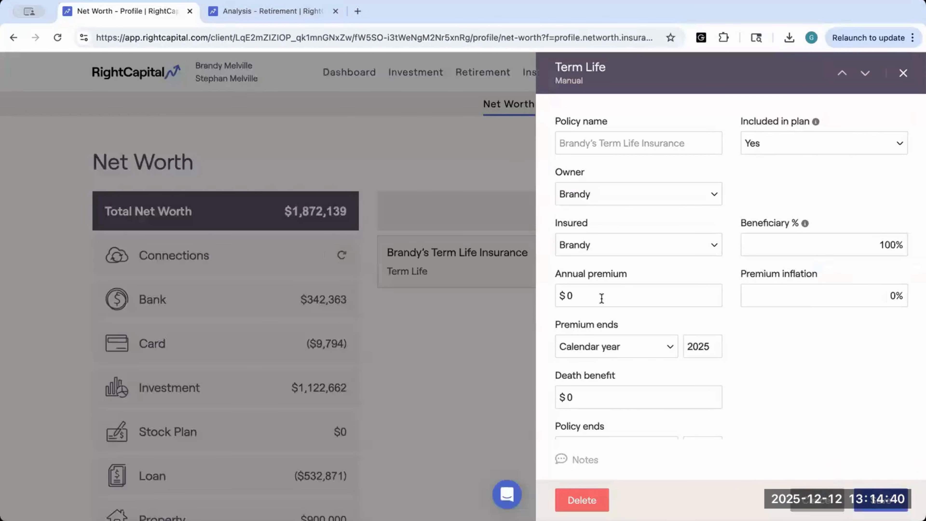
# - Set the Term Life policy's annual premium to $1,000 and death benefit to $2,000,000, and save it
pyautogui.click(601, 298)
pyautogui.press('BackSpace')
pyautogui.write('1,000')
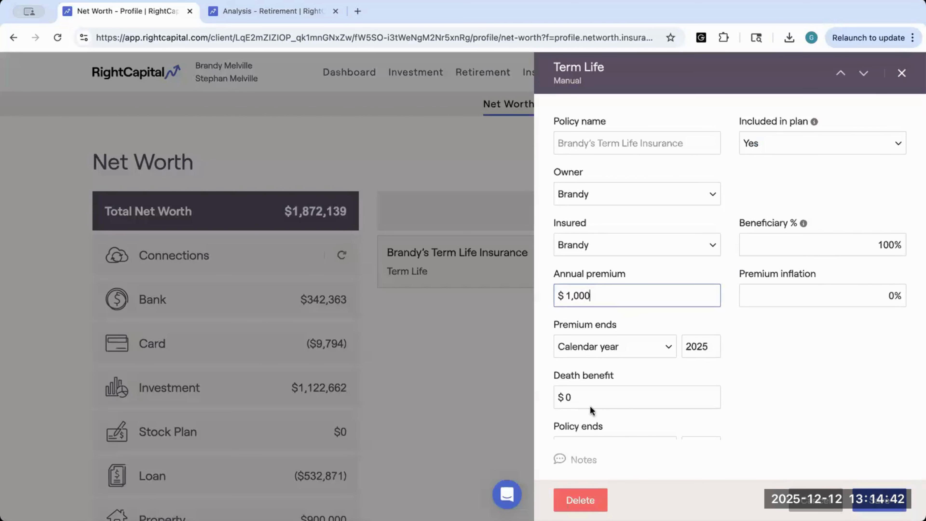
pyautogui.scroll(-2, 668, 322)
pyautogui.click(591, 366)
pyautogui.press('BackSpace')
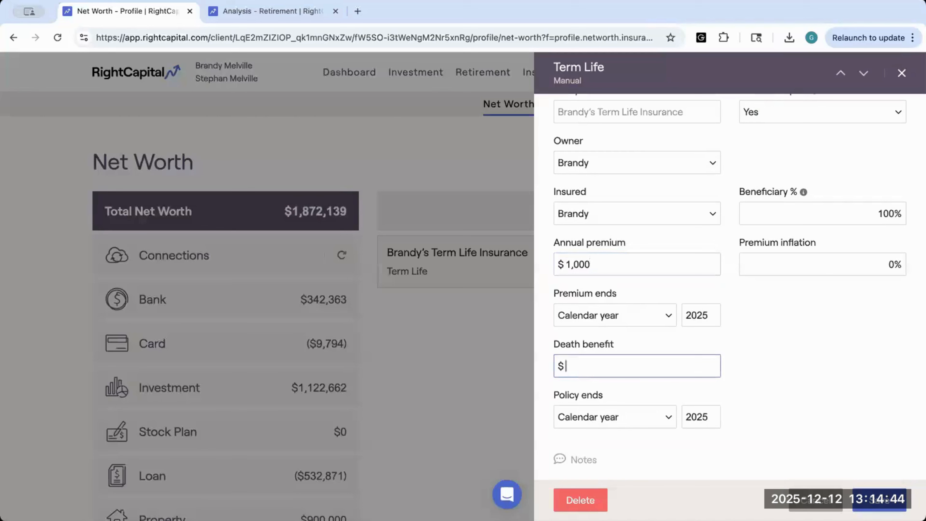
pyautogui.write('2000000')
pyautogui.scroll(1, 815, 287)
pyautogui.scroll(-1, 816, 287)
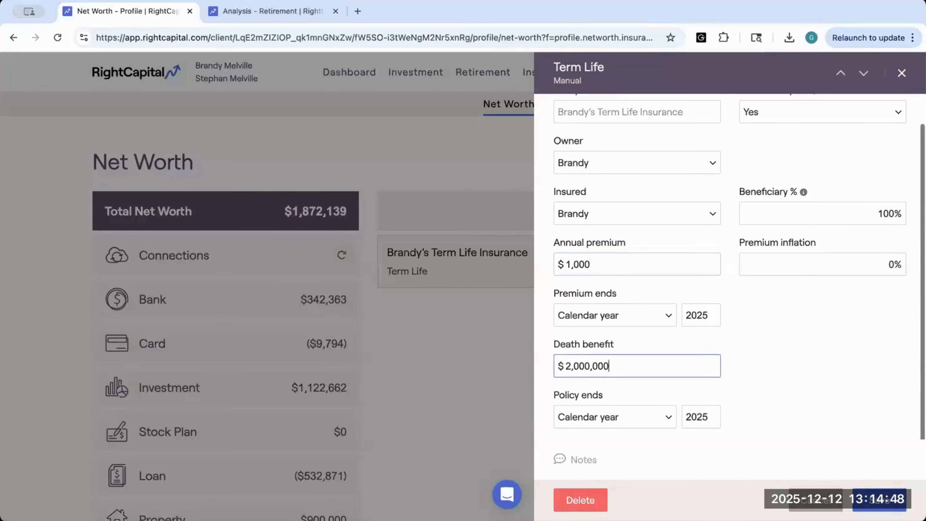
pyautogui.click(879, 500)
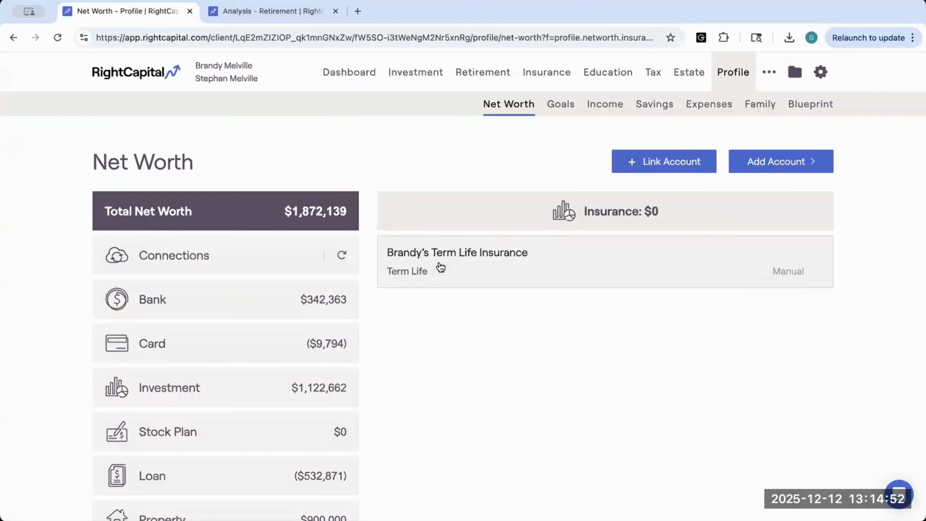
# - Return to the Snapshot and check the current coverage in the client's life insurance analysis card
pyautogui.click(344, 76)
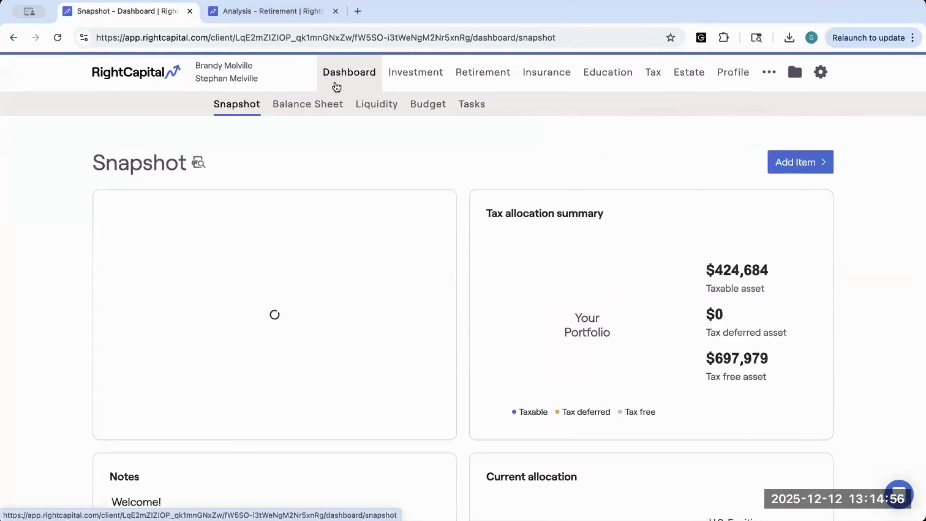
pyautogui.scroll(-10, 374, 296)
pyautogui.scroll(-6, 374, 296)
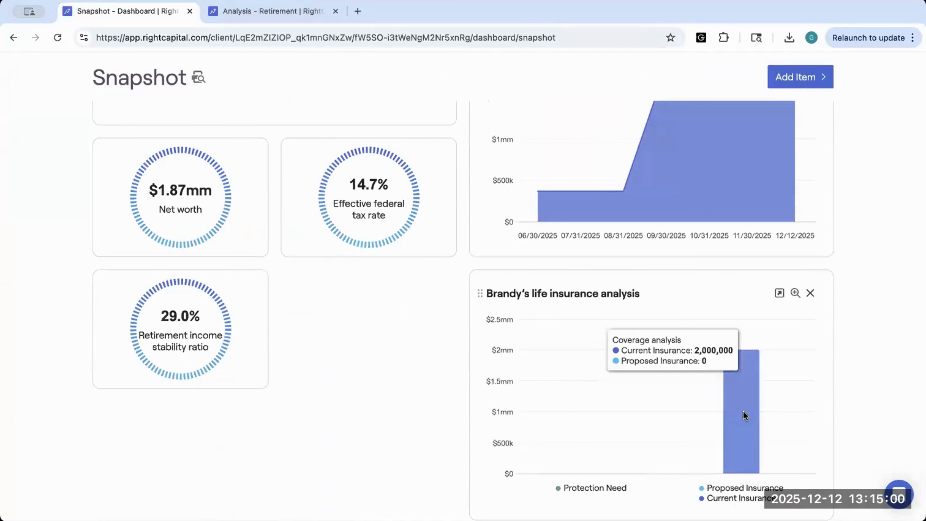
pyautogui.scroll(-1, 591, 320)
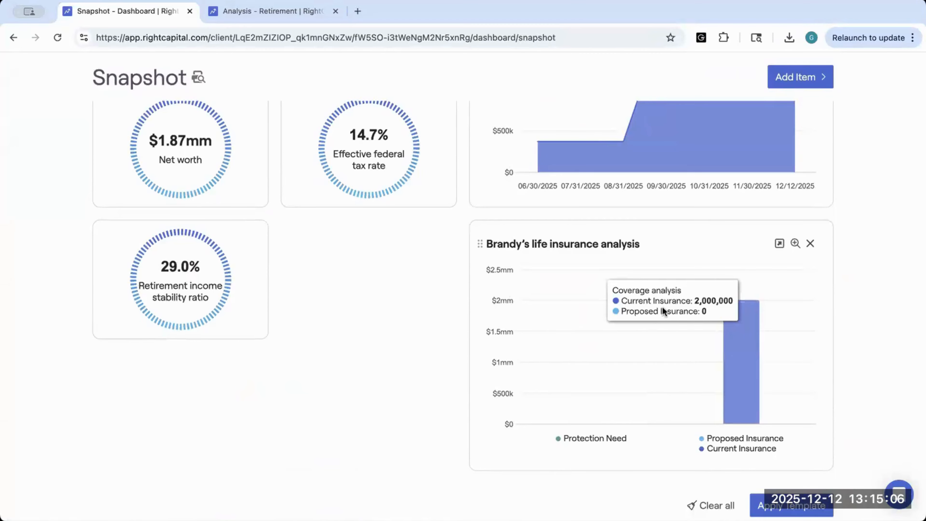
# - Set the client's proposed additional life insurance to $250,000 in the Life Insurance Analysis summary
pyautogui.scroll(15, 634, 201)
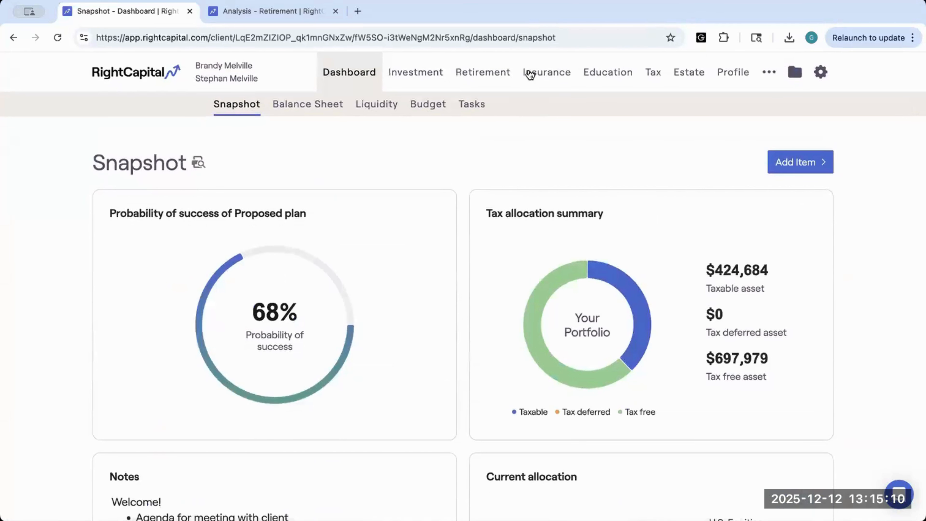
pyautogui.click(531, 74)
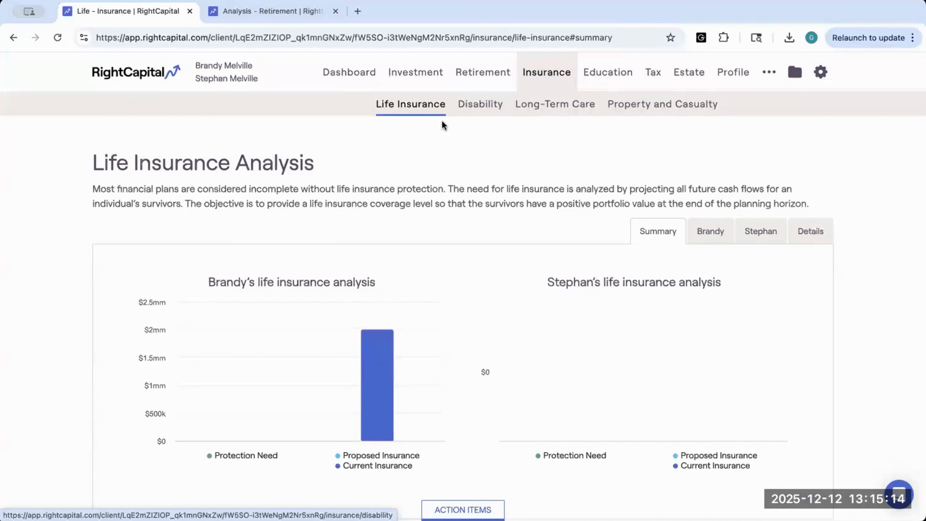
pyautogui.scroll(-1, 439, 122)
pyautogui.scroll(-1, 316, 366)
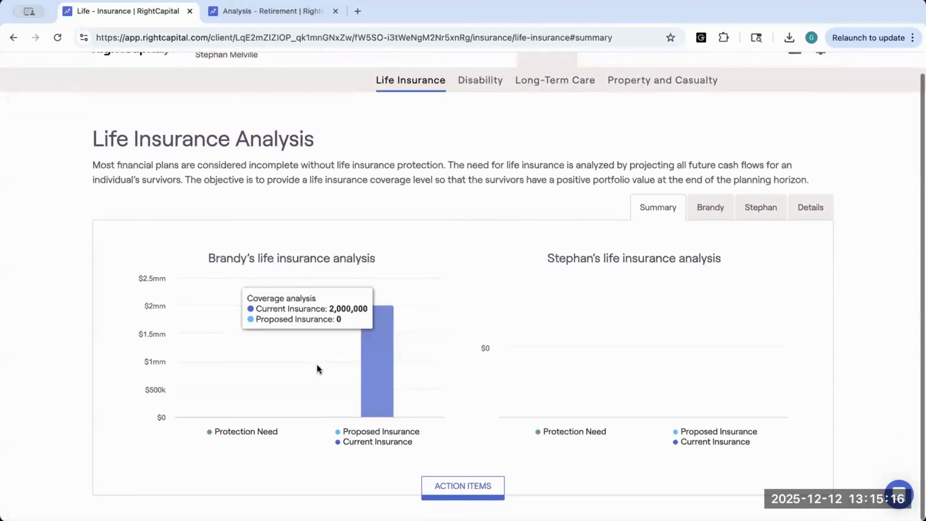
pyautogui.scroll(-5, 444, 488)
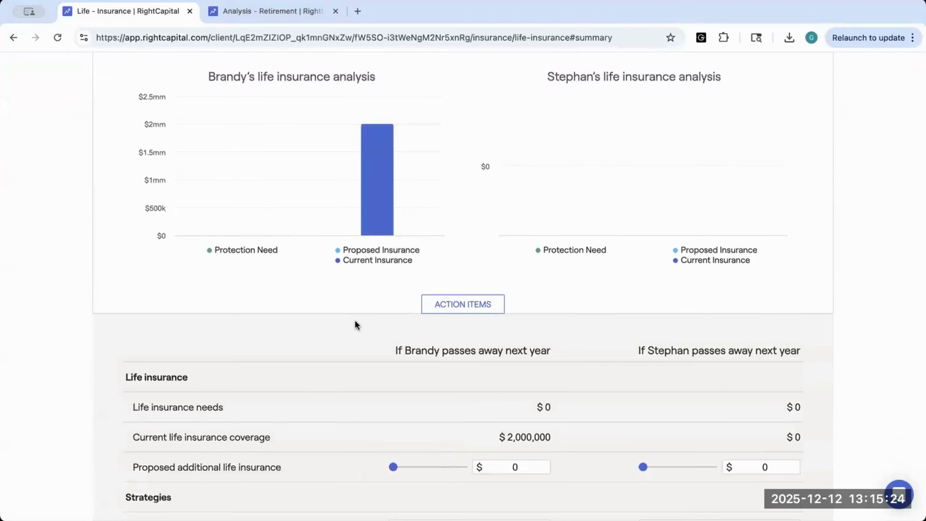
pyautogui.moveTo(358, 207)
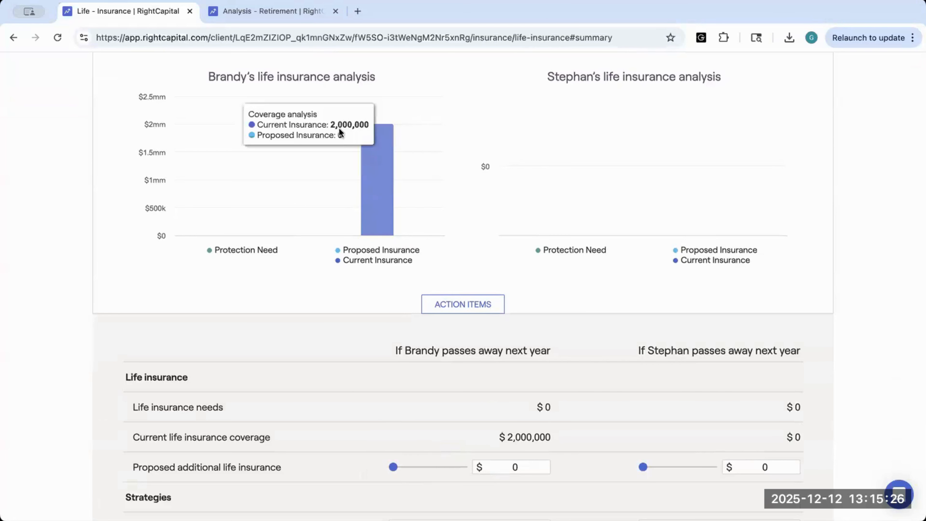
pyautogui.moveTo(275, 136)
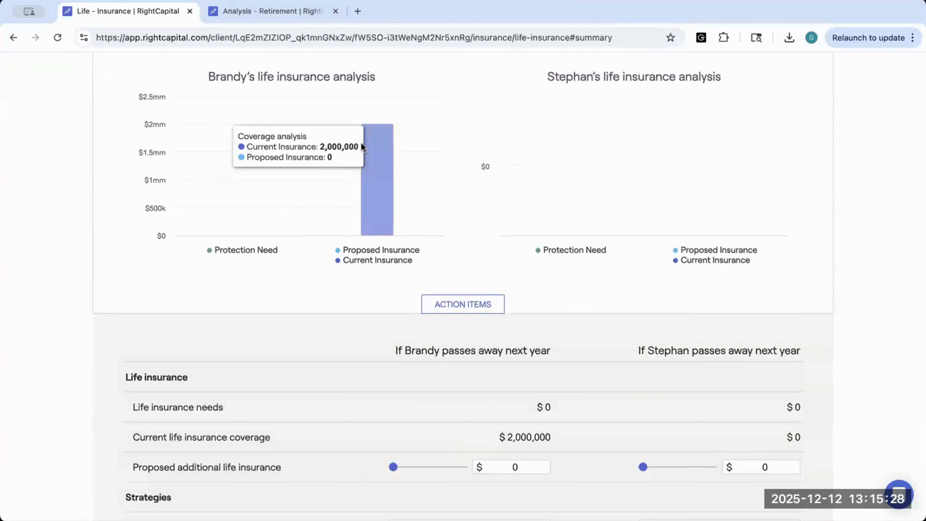
pyautogui.click(410, 467)
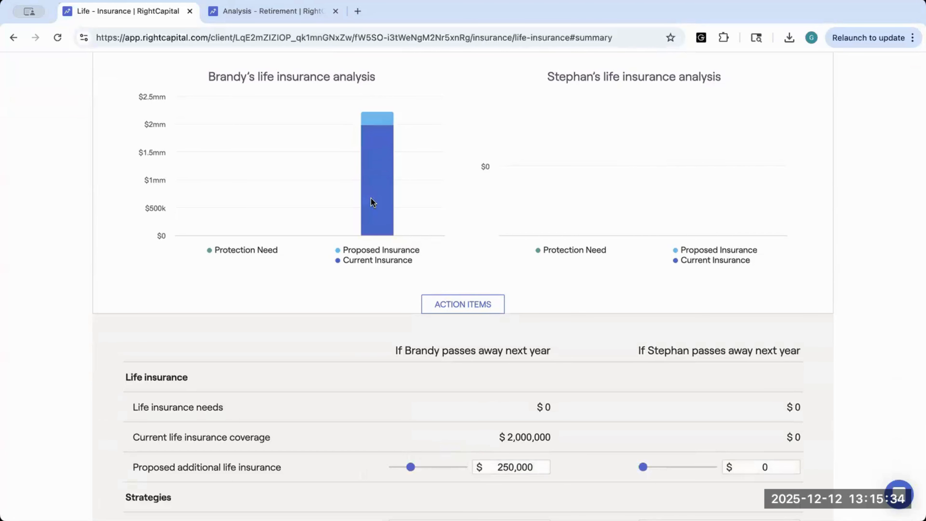
pyautogui.moveTo(382, 121)
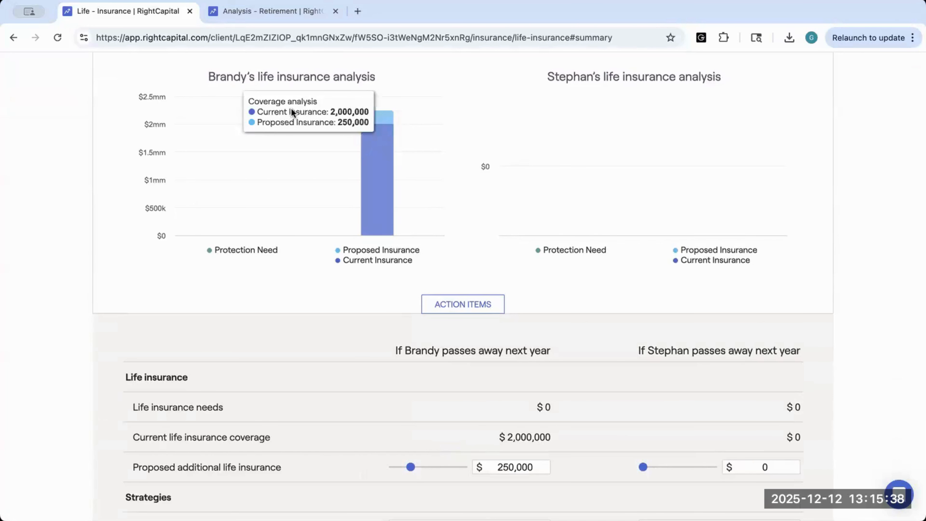
# - Go back to the Snapshot and examine the proposed and current insurance in the client's life insurance analysis card
pyautogui.scroll(5, 291, 109)
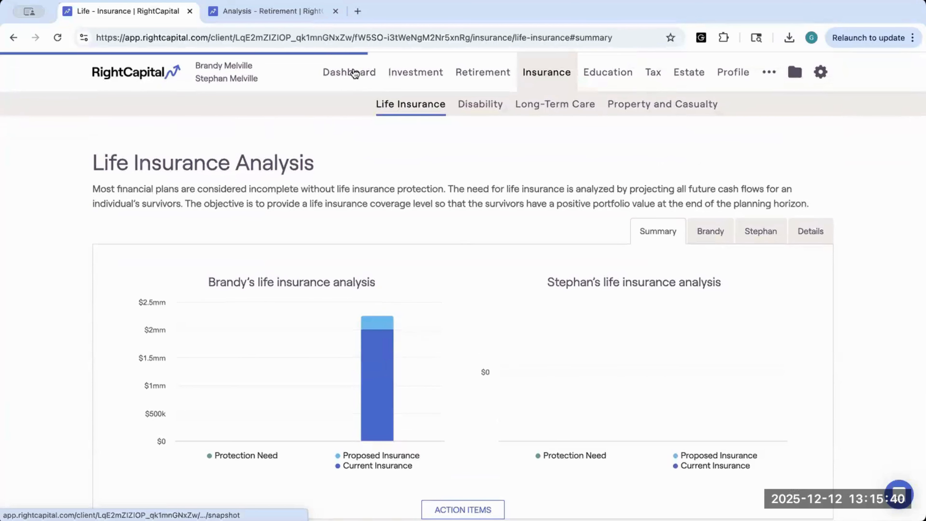
pyautogui.click(353, 73)
pyautogui.scroll(-10, 459, 273)
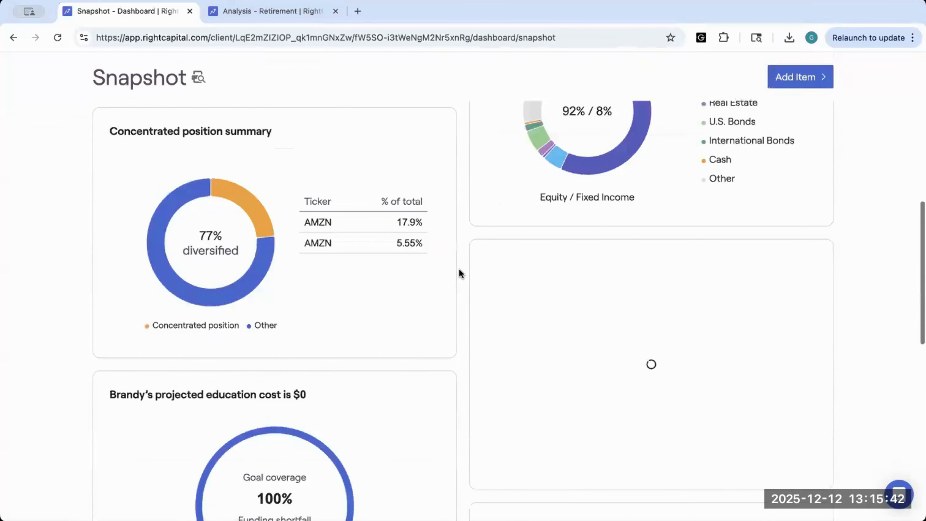
pyautogui.scroll(-10, 459, 272)
pyautogui.scroll(-1, 664, 451)
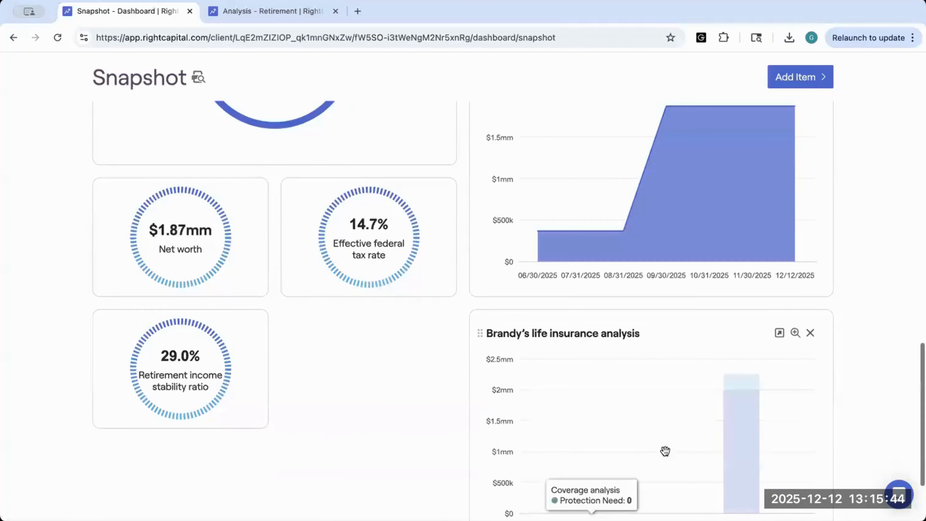
pyautogui.scroll(-2, 664, 451)
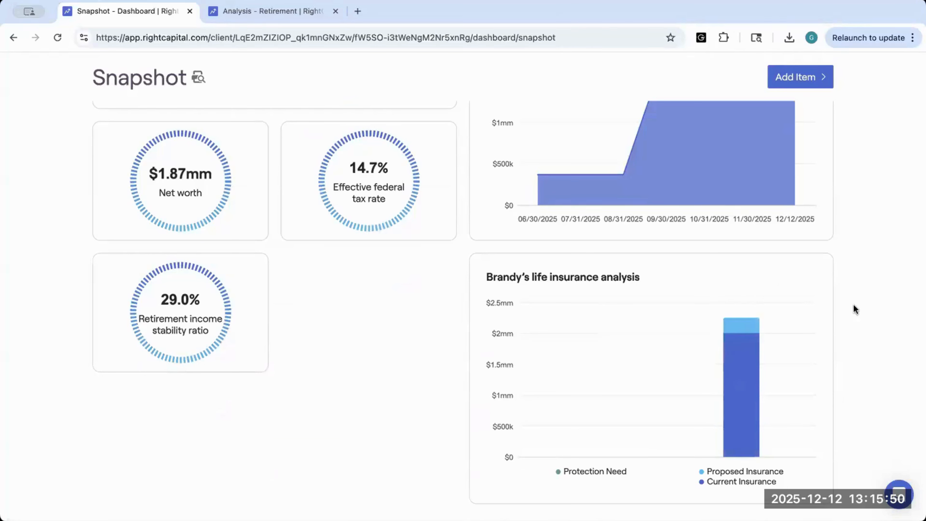
pyautogui.moveTo(785, 296)
pyautogui.moveTo(739, 302)
pyautogui.scroll(6, 526, 243)
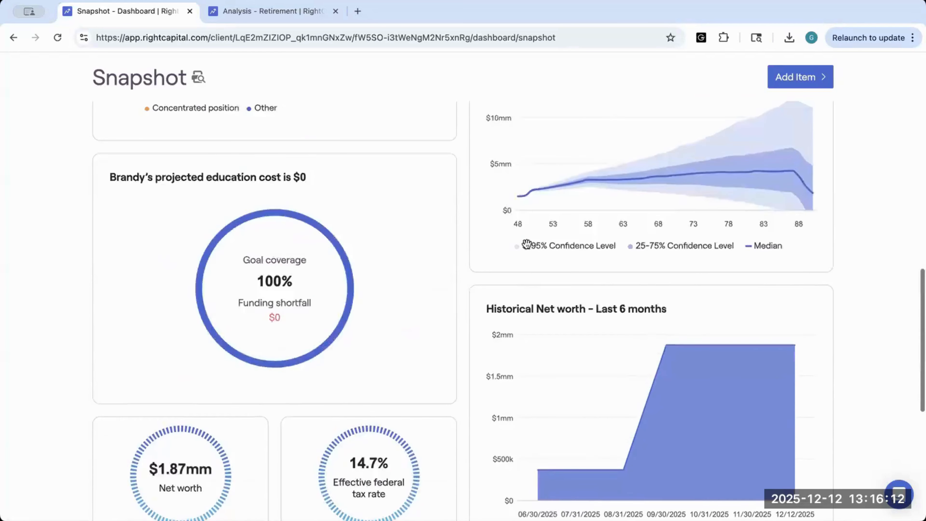
pyautogui.scroll(15, 526, 242)
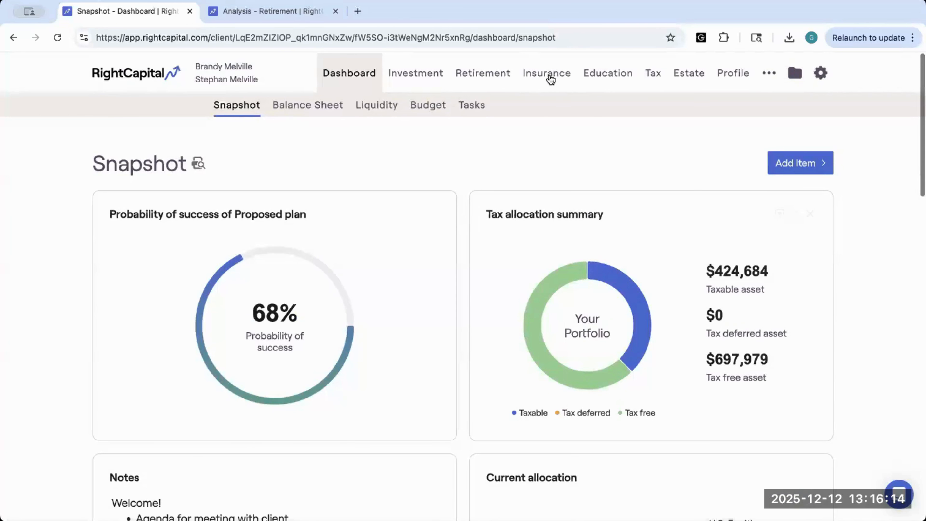
pyautogui.scroll(-2, 553, 300)
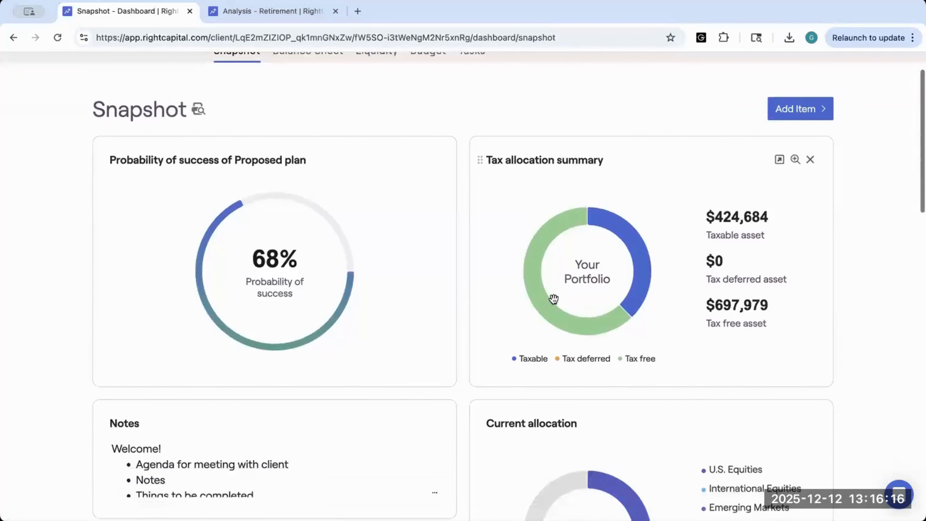
# - Add the retirement Waterfall chart card to the Snapshot
pyautogui.scroll(2, 554, 299)
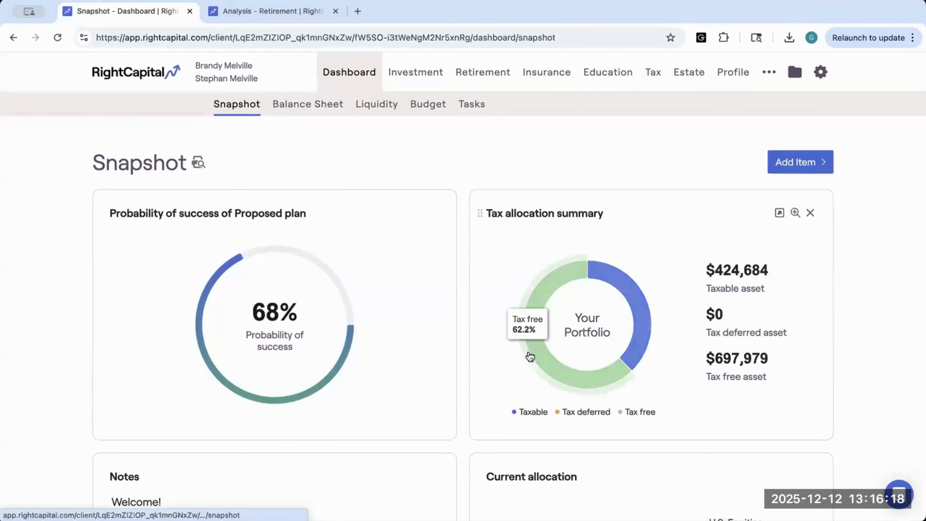
pyautogui.scroll(-15, 527, 350)
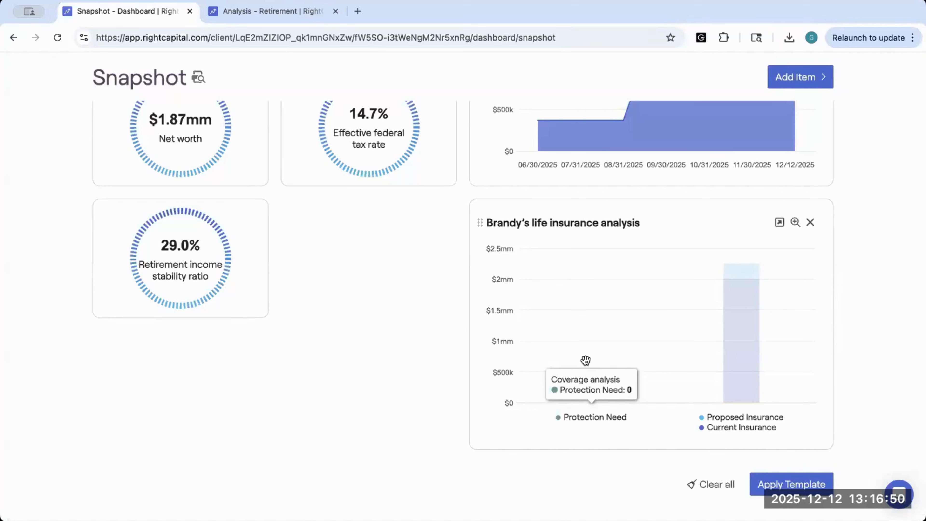
pyautogui.click(798, 84)
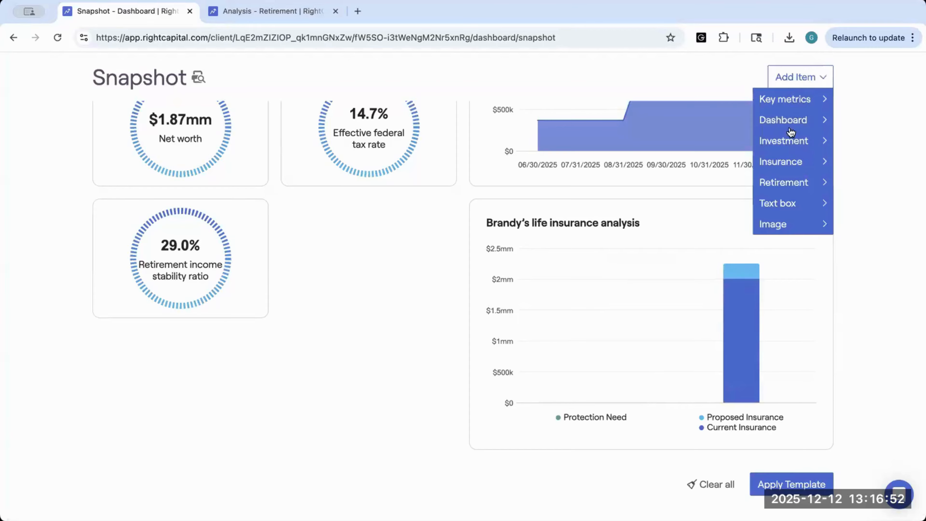
pyautogui.moveTo(782, 167)
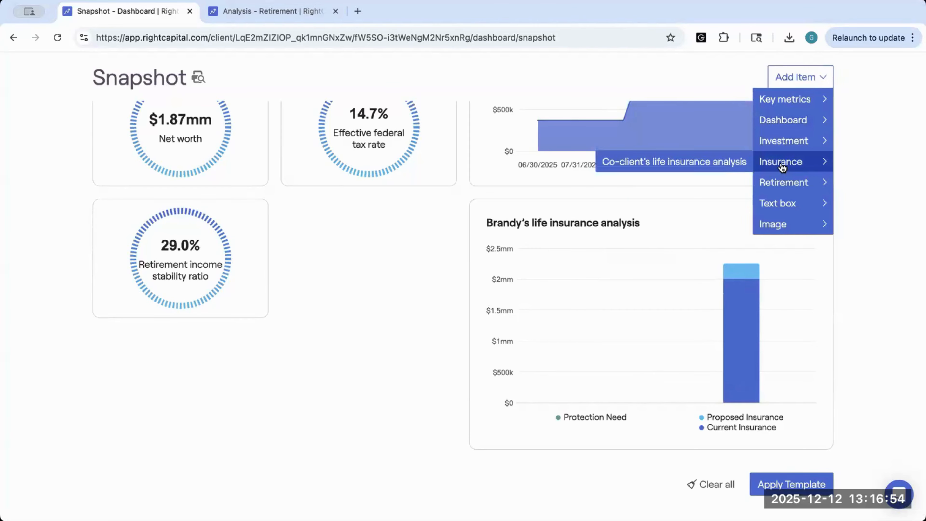
pyautogui.moveTo(774, 184)
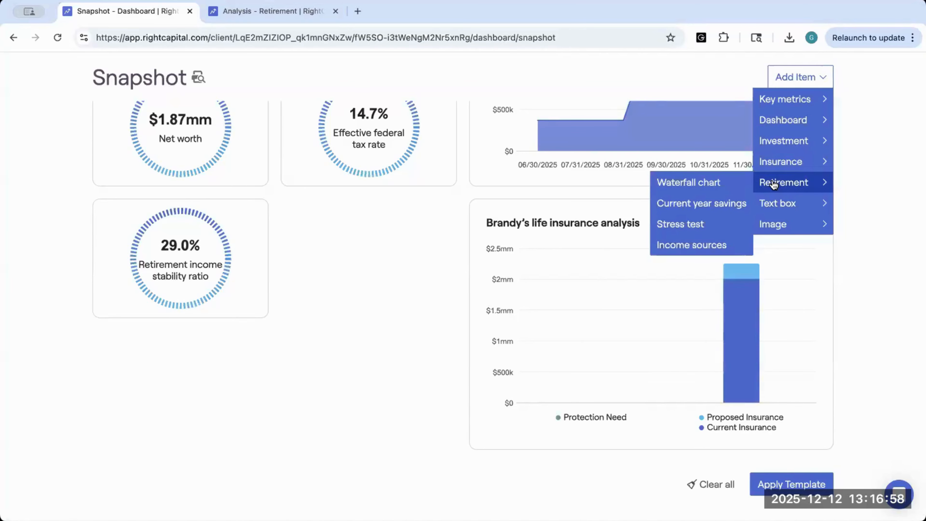
pyautogui.click(703, 183)
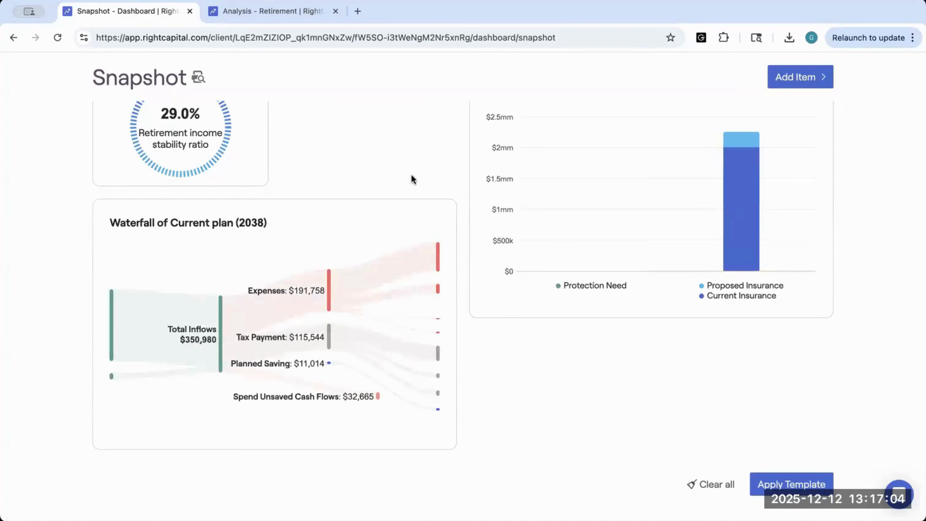
# - Add the retirement Stress test and Income sources cards to the Snapshot
pyautogui.click(779, 87)
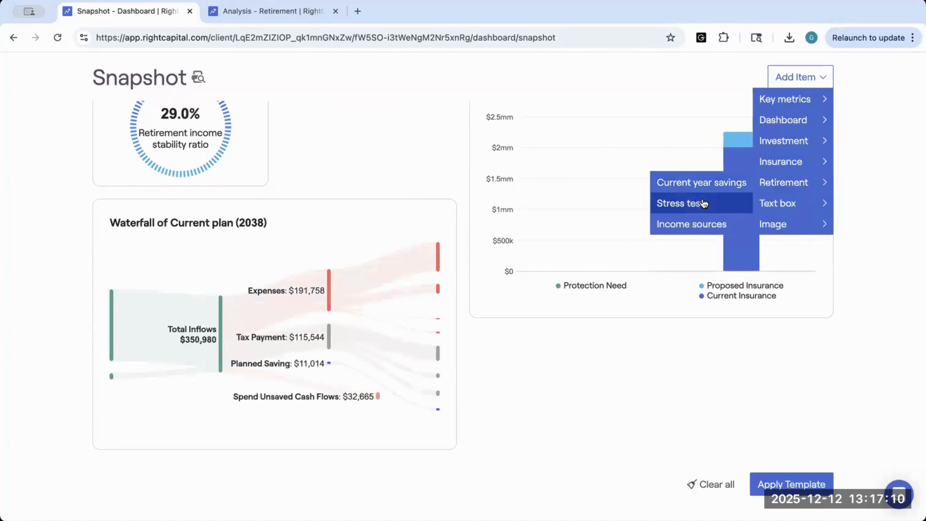
pyautogui.click(690, 205)
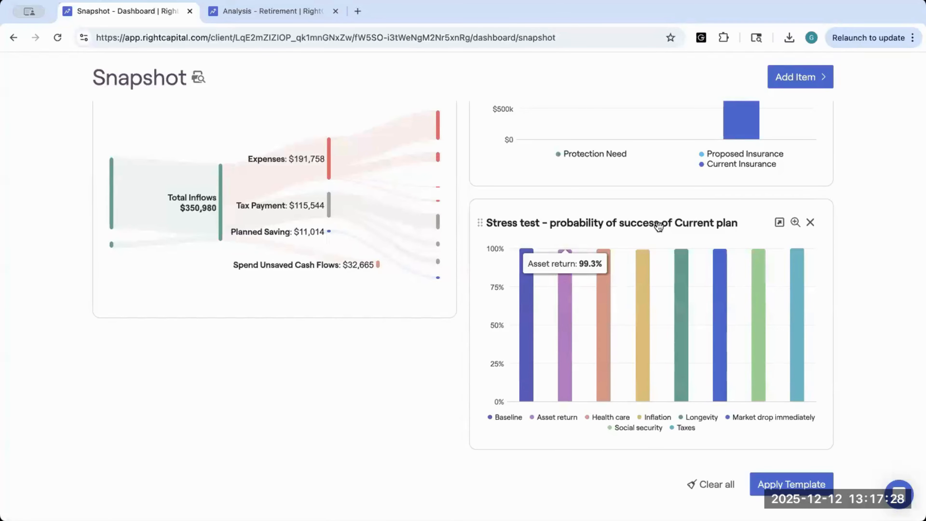
pyautogui.click(802, 79)
pyautogui.moveTo(791, 193)
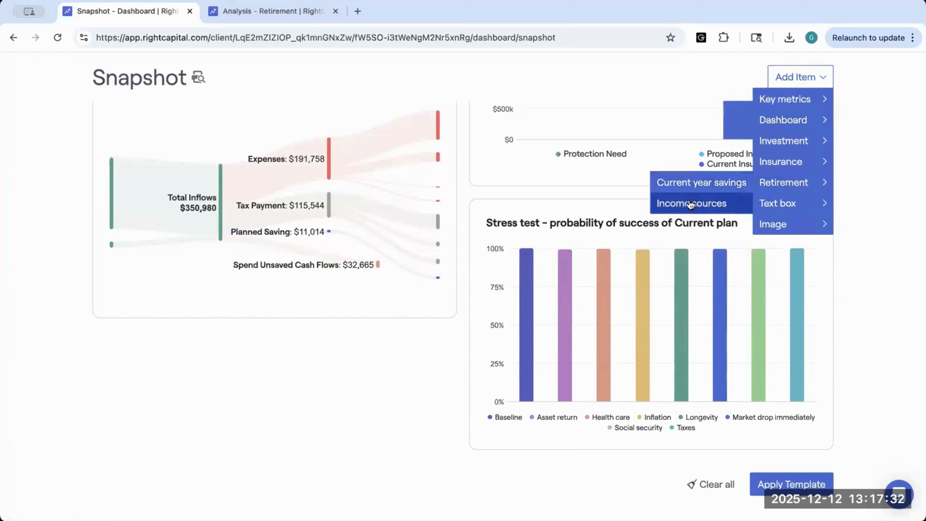
pyautogui.click(690, 204)
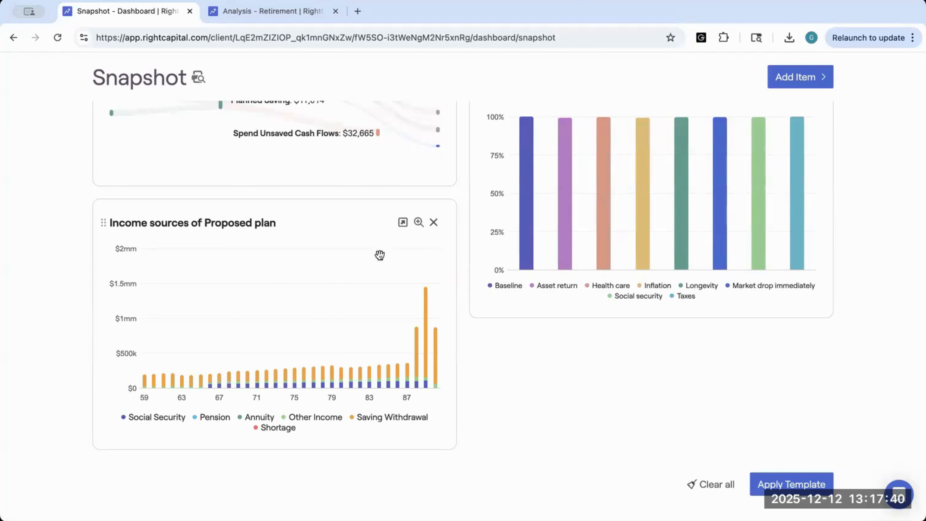
# - Open the retirement analysis behind the Income sources card, and close both retirement analysis tabs to return to the Snapshot
pyautogui.click(403, 224)
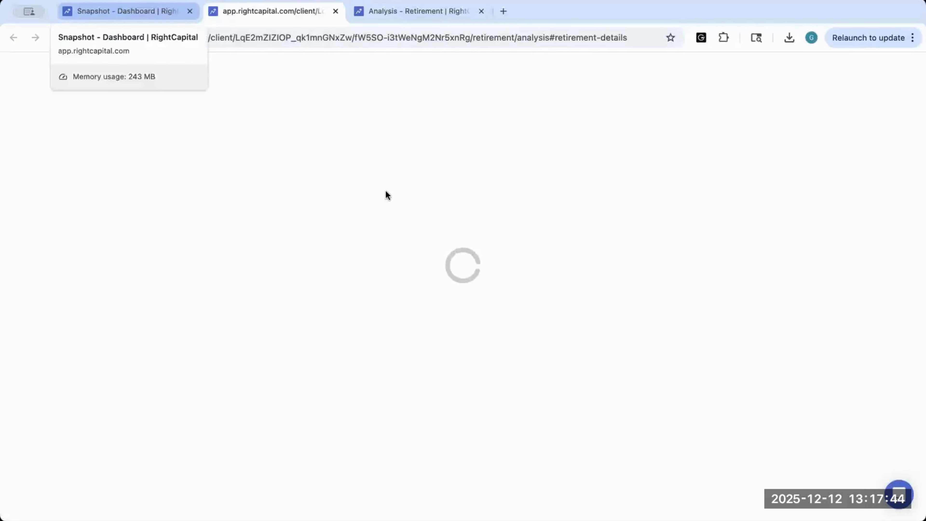
pyautogui.click(335, 11)
pyautogui.click(335, 11)
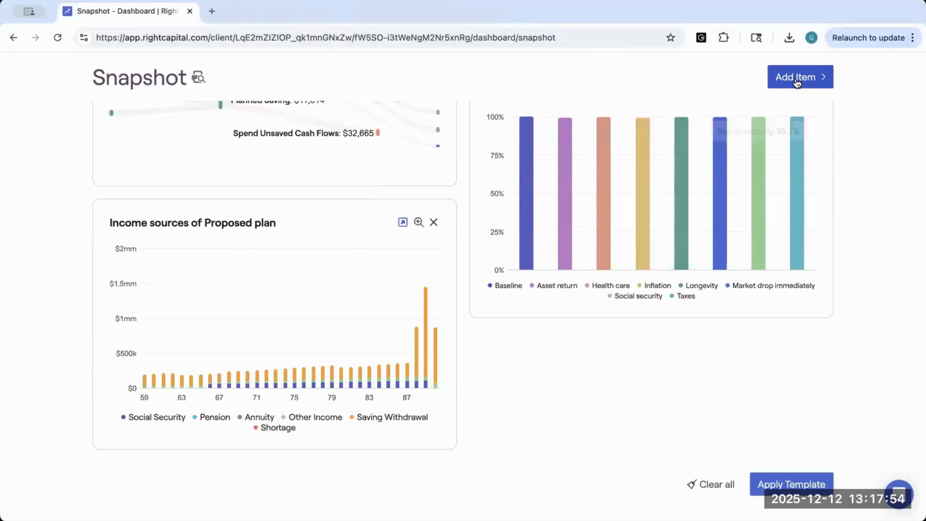
# - Look at the text box options for new items and read through the existing Notes card with the meeting agenda
pyautogui.click(796, 81)
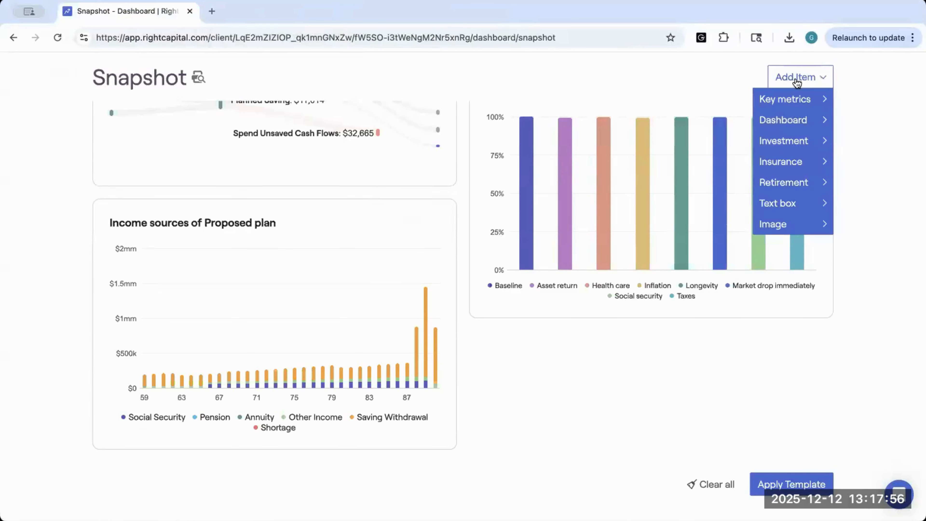
pyautogui.moveTo(789, 207)
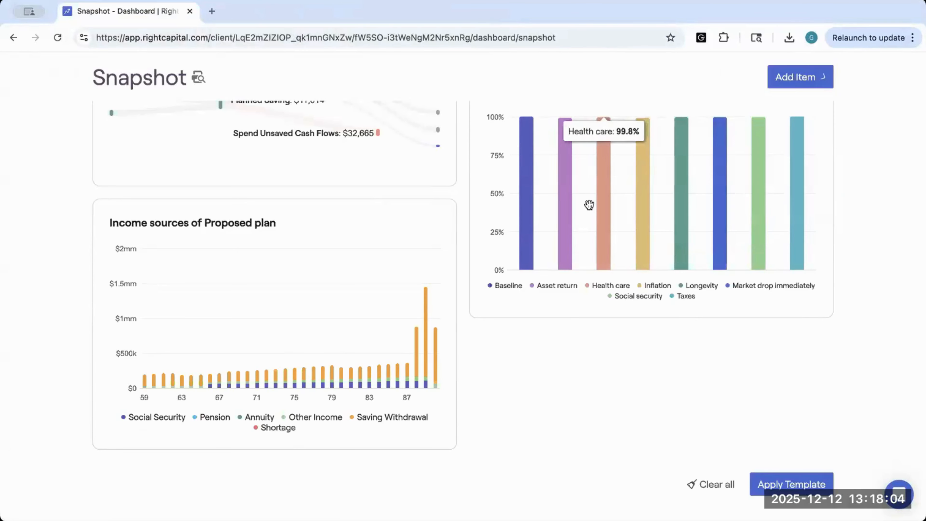
pyautogui.scroll(5, 589, 204)
pyautogui.scroll(10, 589, 204)
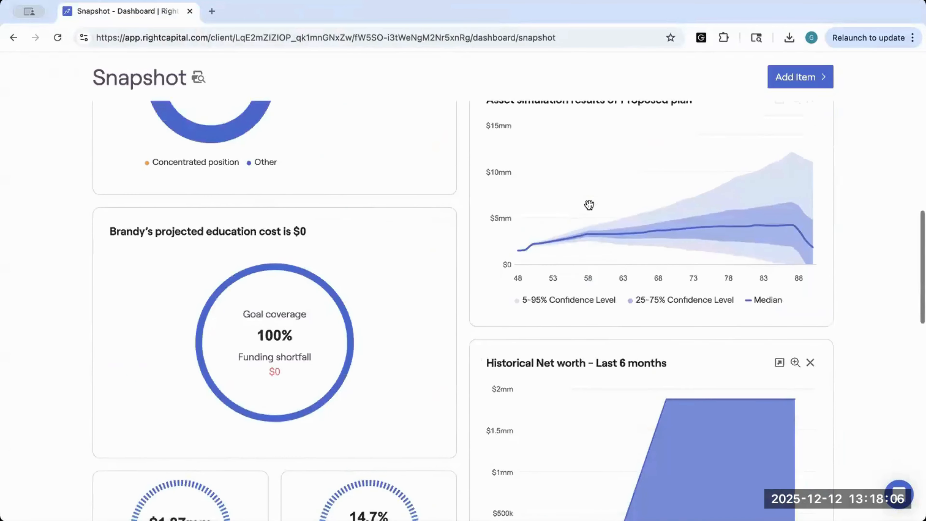
pyautogui.scroll(3, 589, 203)
pyautogui.scroll(-1, 203, 325)
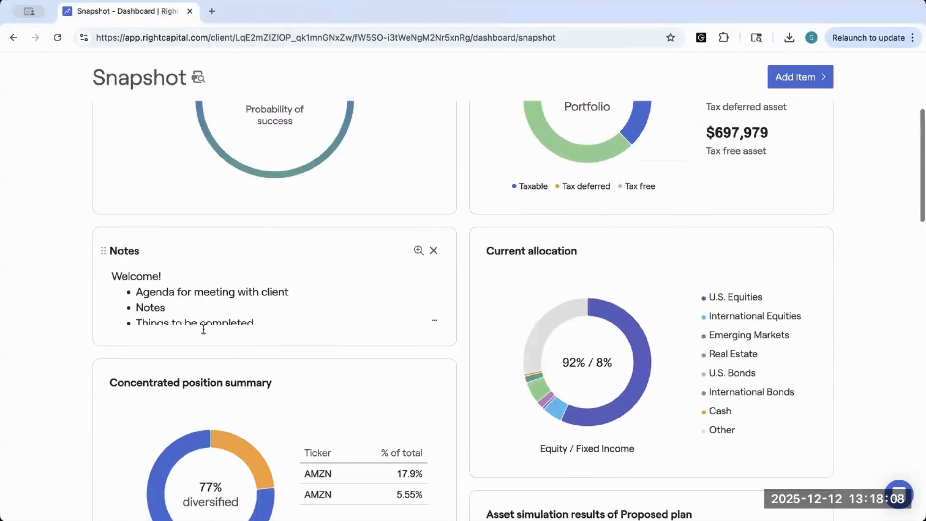
pyautogui.click(268, 306)
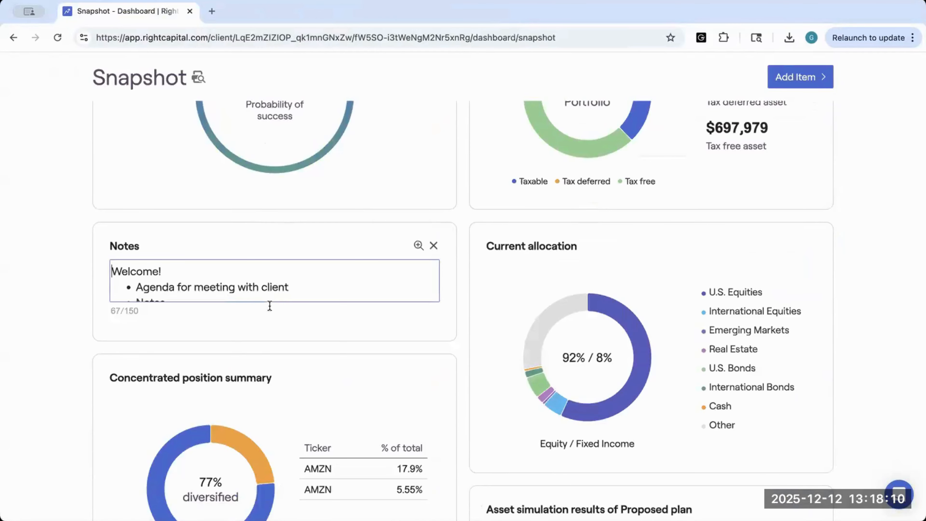
pyautogui.scroll(-2, 190, 275)
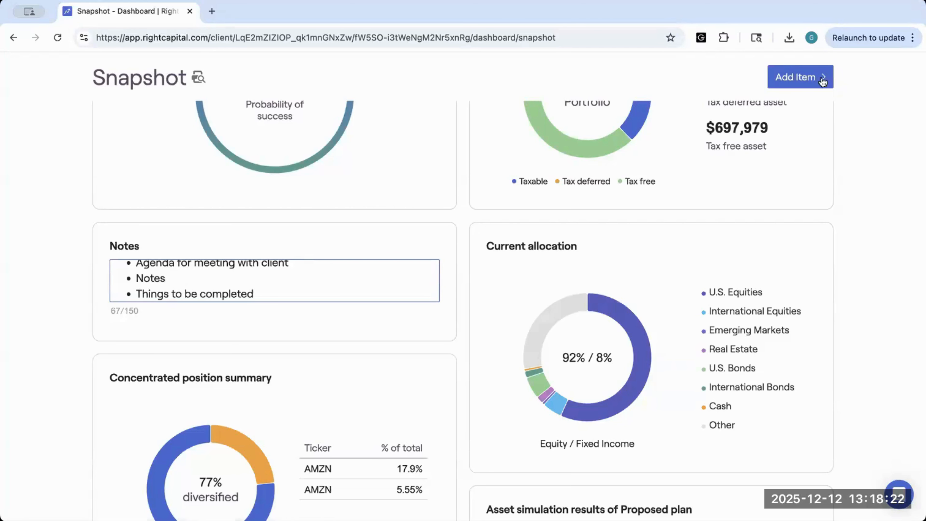
# - Add a full-size text box and a double-size text box to the Snapshot
pyautogui.click(795, 77)
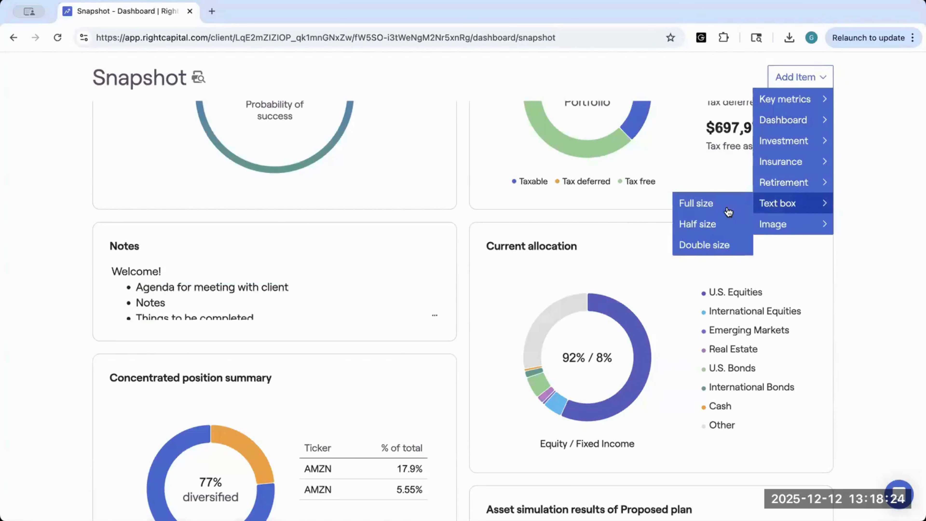
pyautogui.click(713, 206)
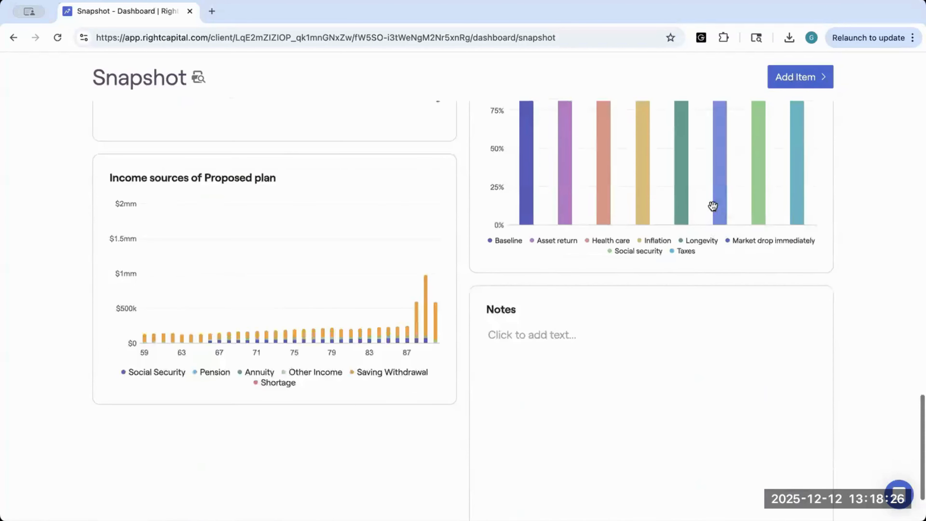
pyautogui.scroll(2, 605, 241)
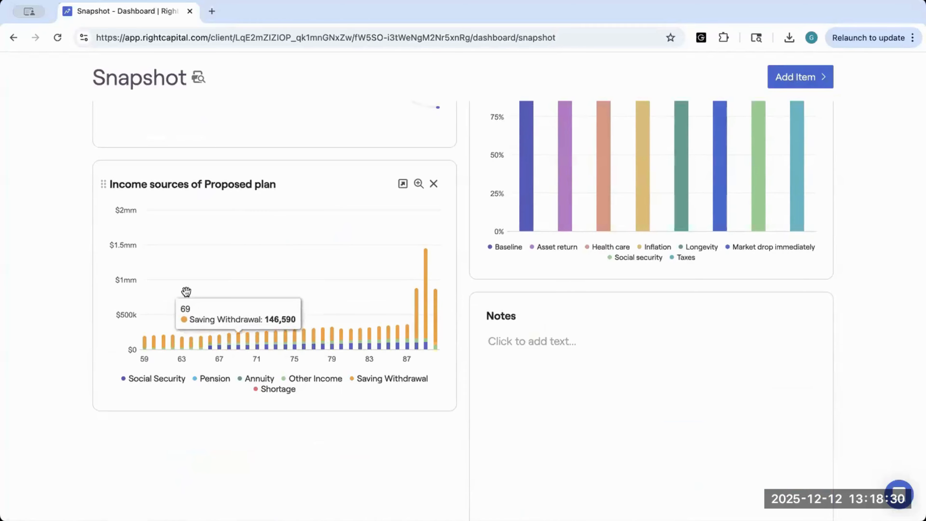
pyautogui.scroll(-3, 751, 125)
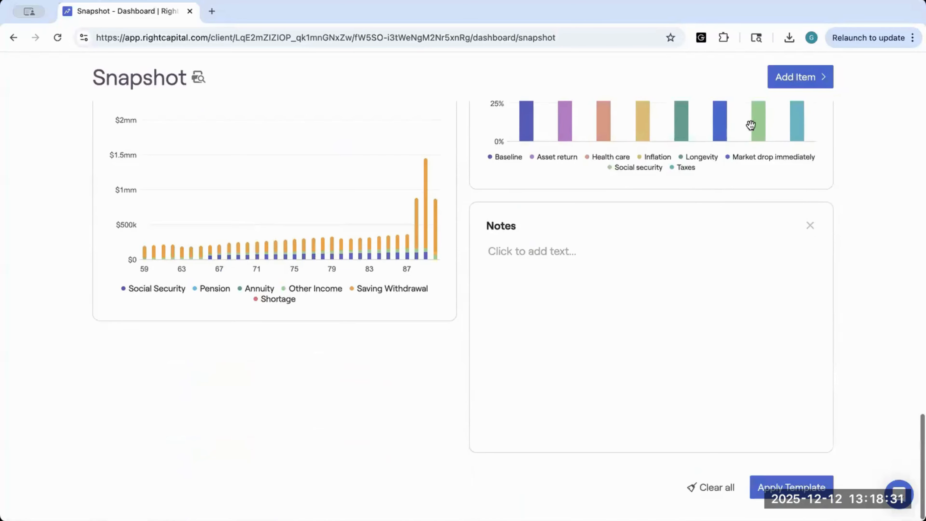
pyautogui.click(786, 77)
pyautogui.moveTo(783, 210)
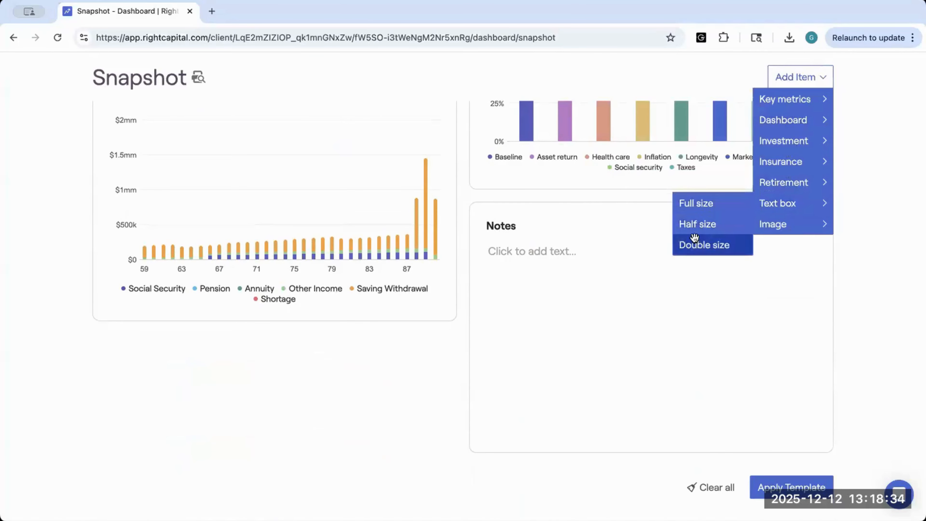
pyautogui.click(696, 242)
pyautogui.scroll(5, 257, 195)
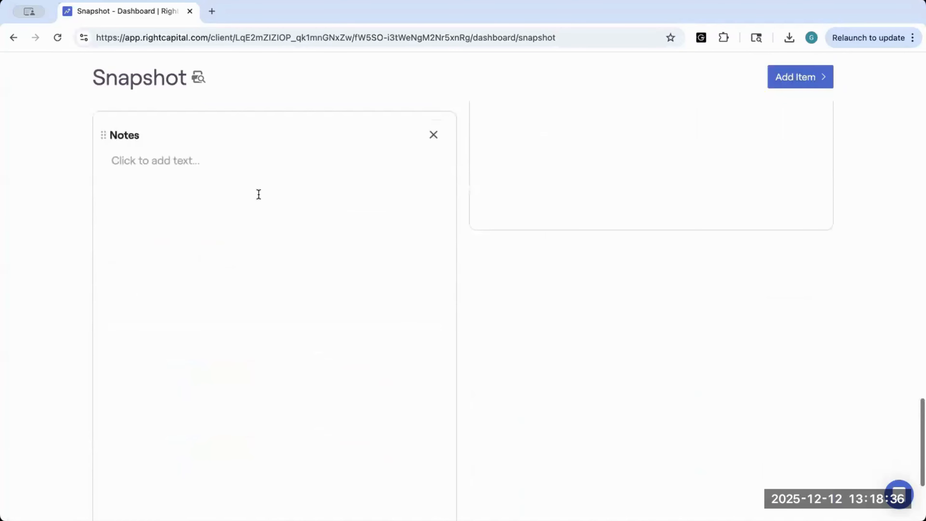
# - Activate the empty full-size and double-size Notes boxes to compare their character limits
pyautogui.click(527, 147)
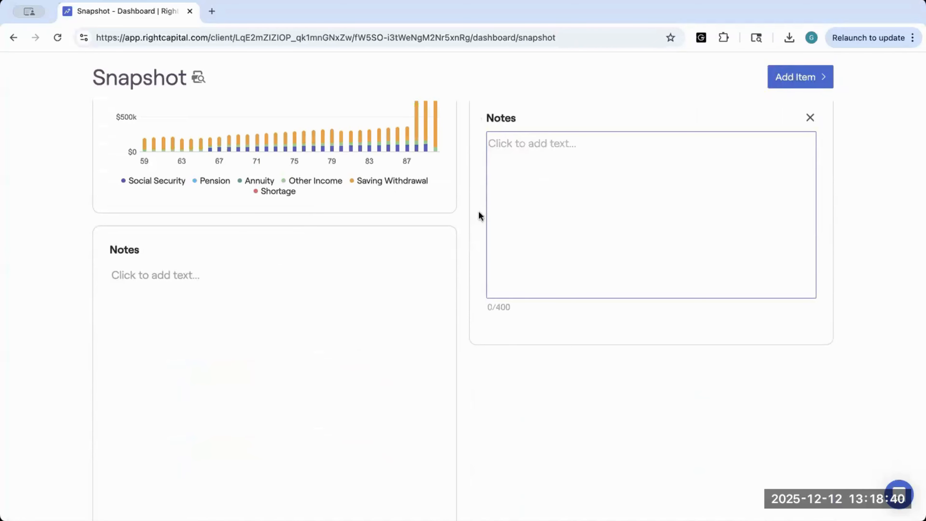
pyautogui.click(243, 283)
pyautogui.scroll(-8, 274, 419)
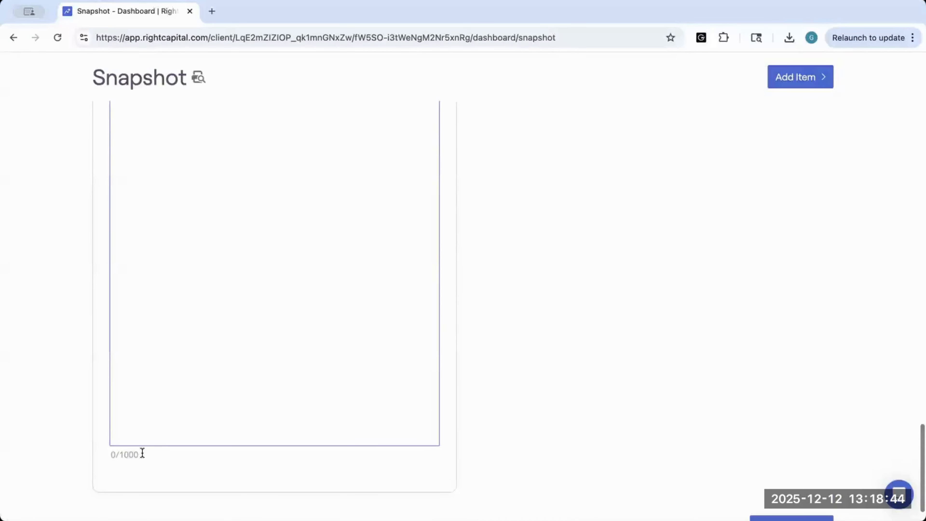
pyautogui.scroll(5, 172, 347)
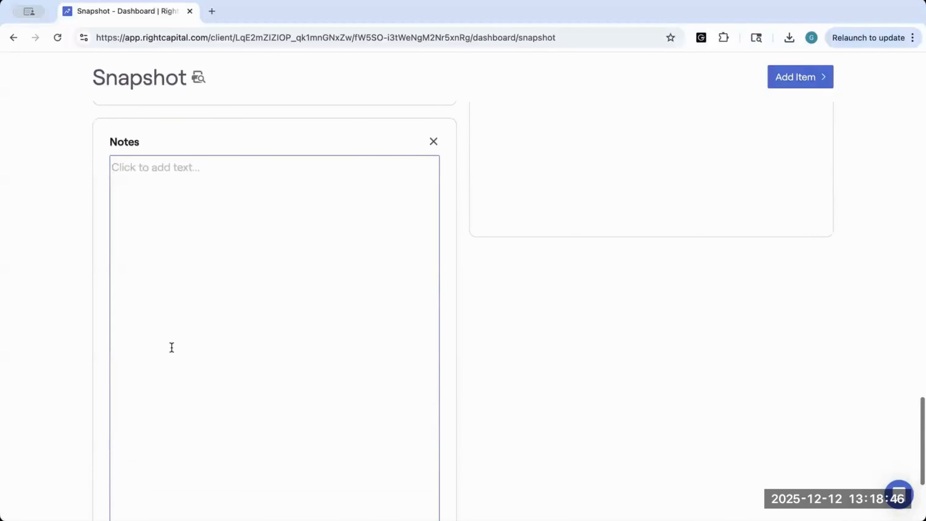
pyautogui.scroll(-1, 172, 347)
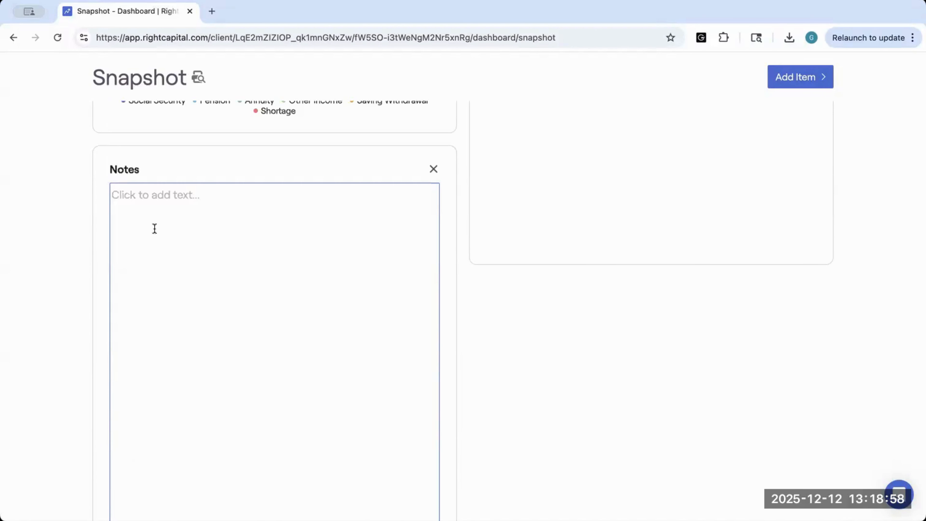
pyautogui.scroll(5, 217, 157)
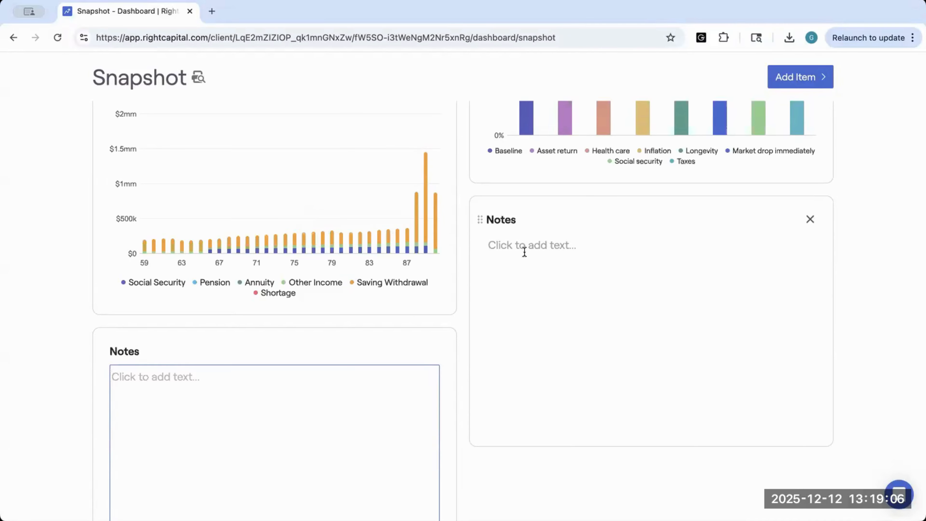
# - Go back to the Welcome notes card near the beginning of the Snapshot and review its agenda text
pyautogui.scroll(15, 524, 252)
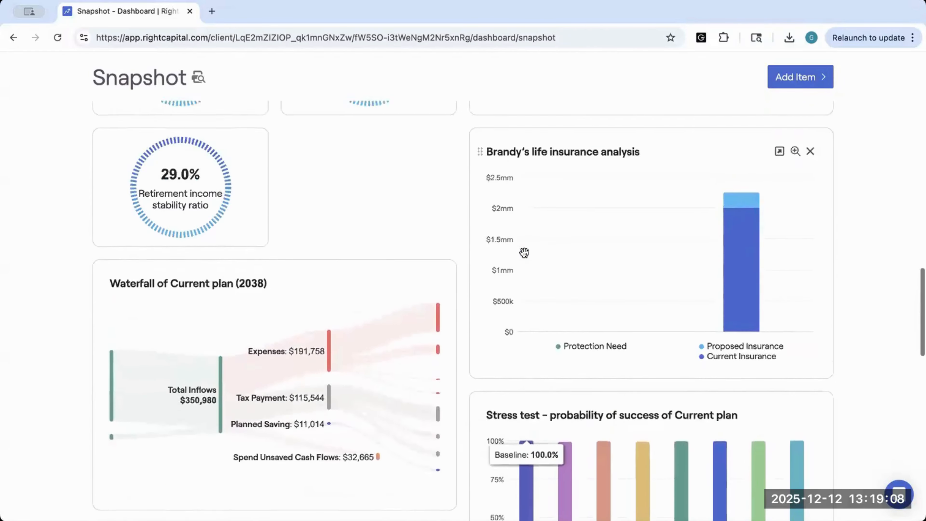
pyautogui.scroll(15, 524, 251)
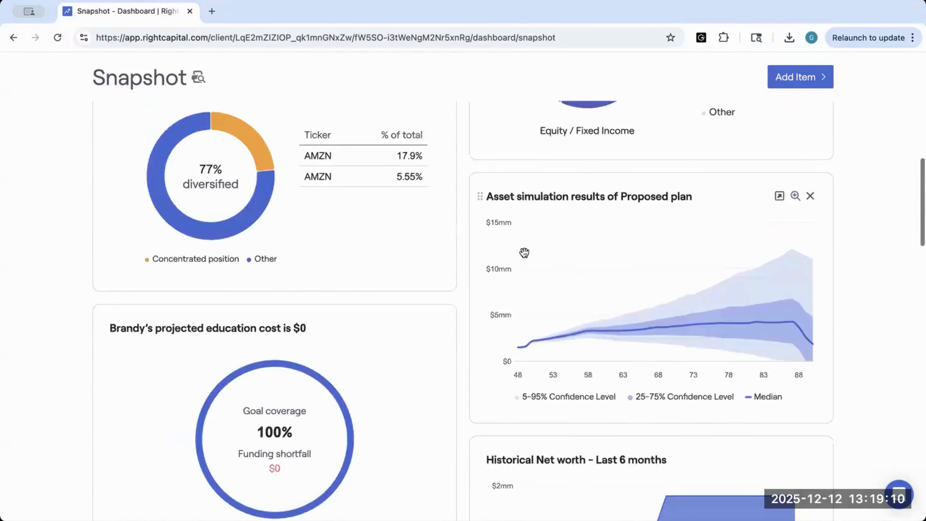
pyautogui.scroll(7, 524, 252)
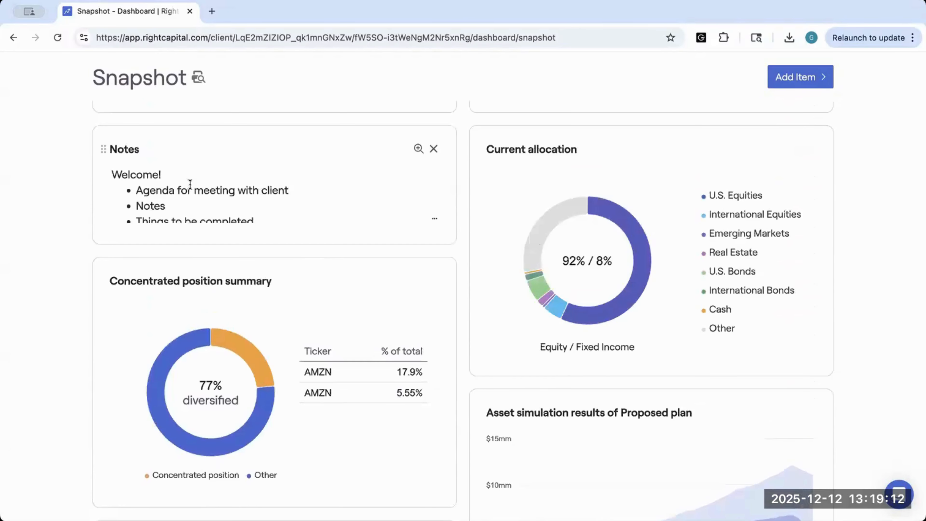
pyautogui.scroll(2, 190, 184)
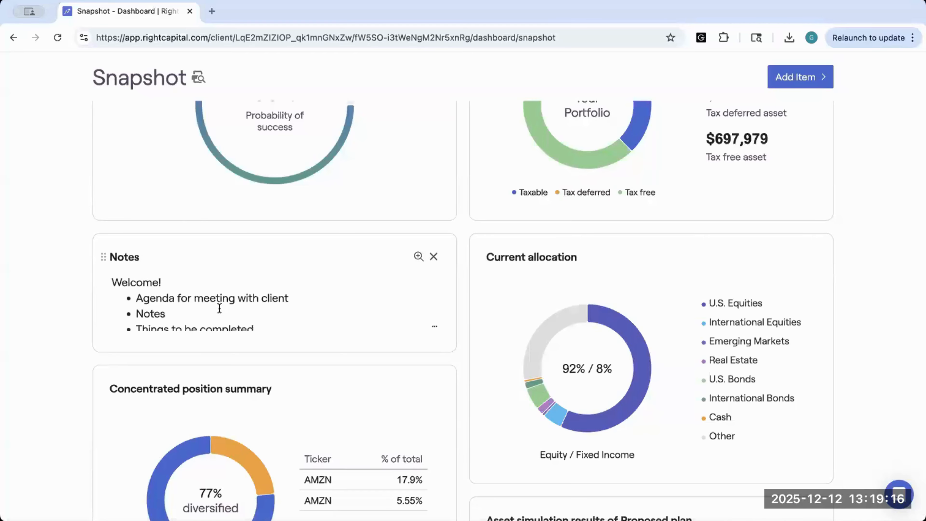
pyautogui.scroll(-1, 220, 308)
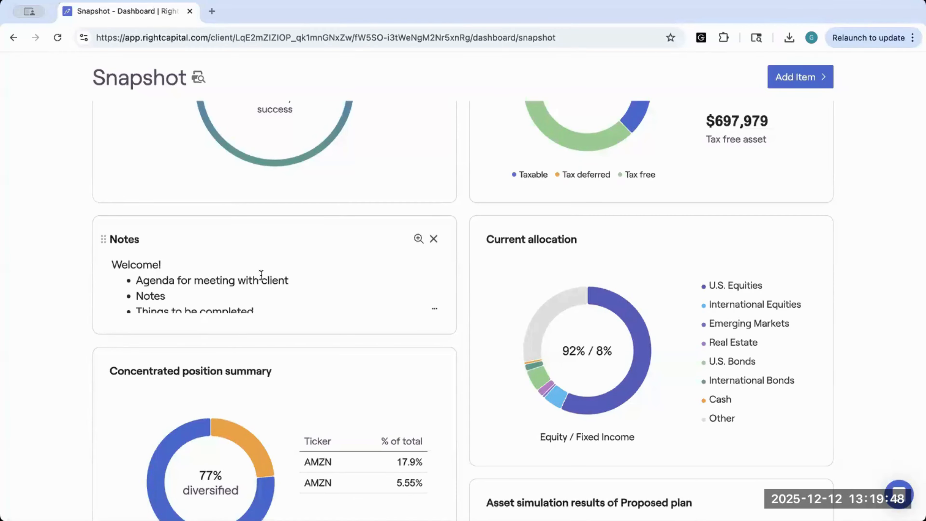
pyautogui.scroll(1, 696, 132)
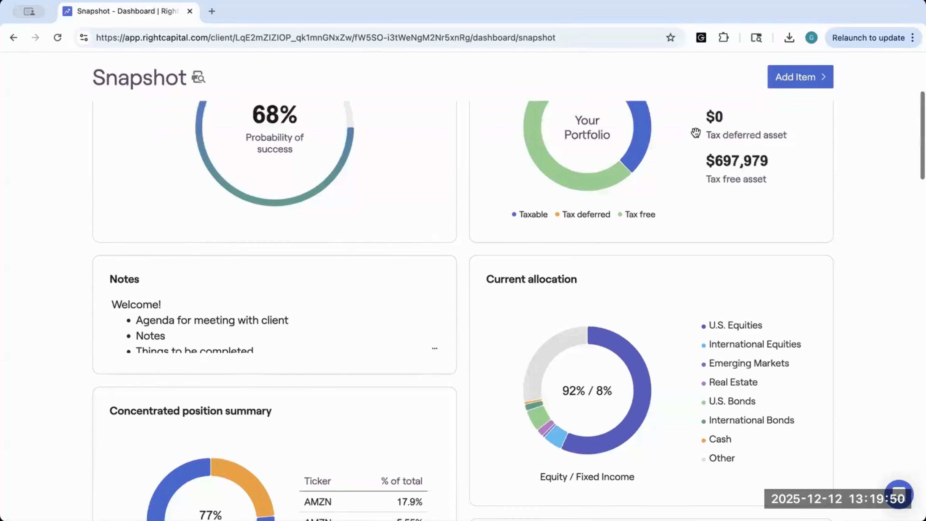
# - Add a full-size image item to the Snapshot and look at the upload sources for its picture
pyautogui.scroll(2, 695, 132)
pyautogui.click(787, 78)
pyautogui.moveTo(783, 229)
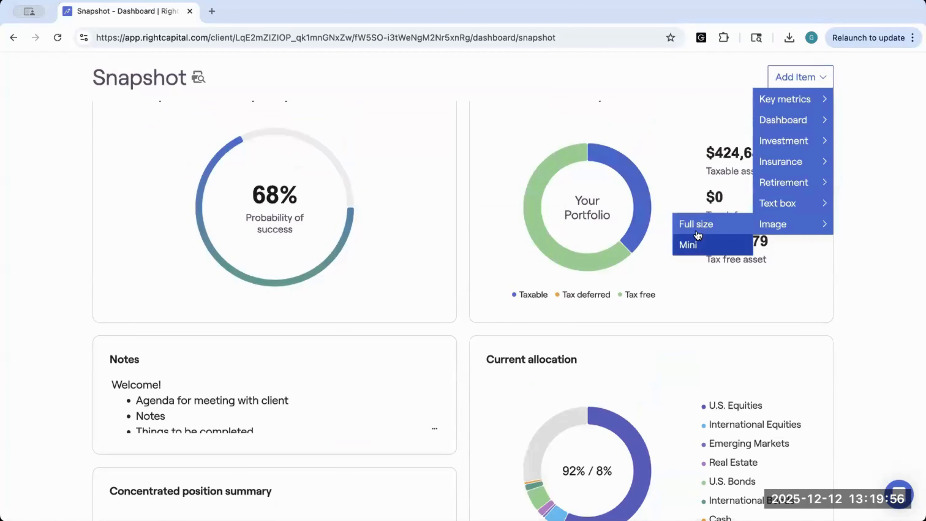
pyautogui.click(685, 222)
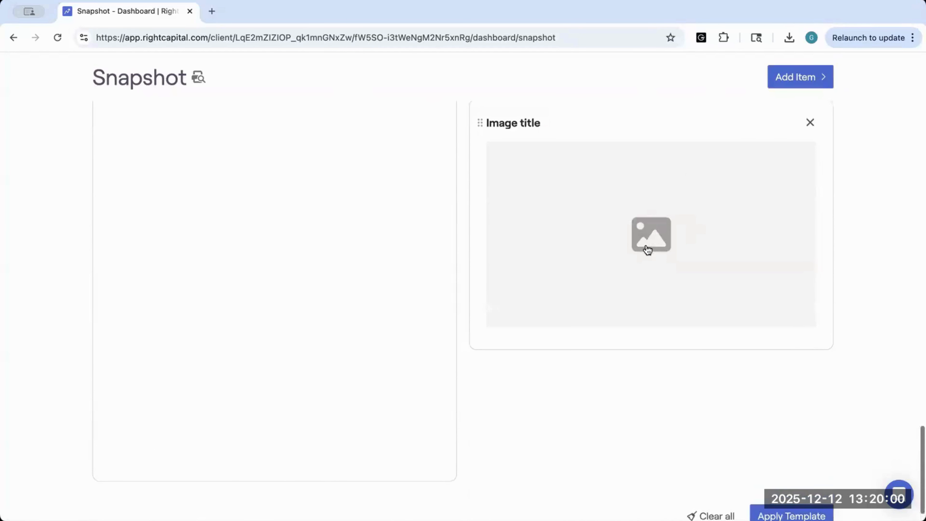
pyautogui.scroll(1, 628, 217)
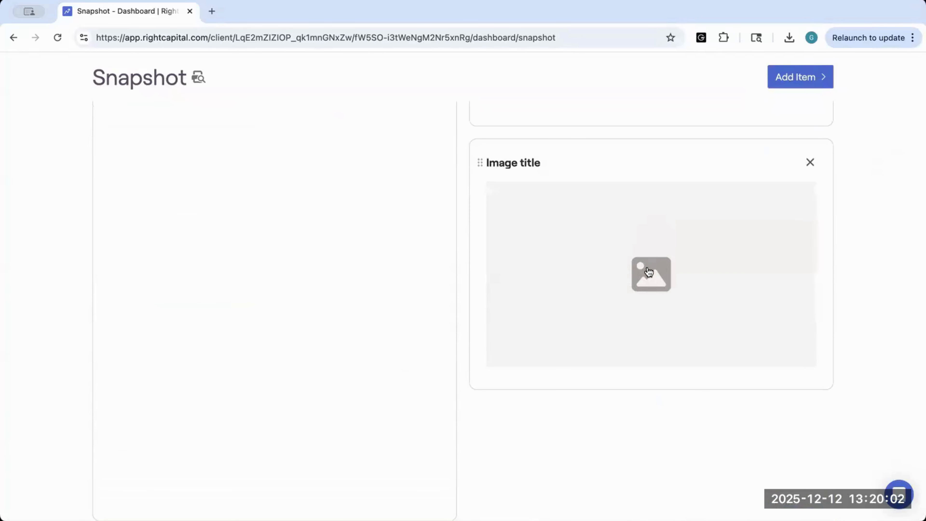
pyautogui.click(660, 287)
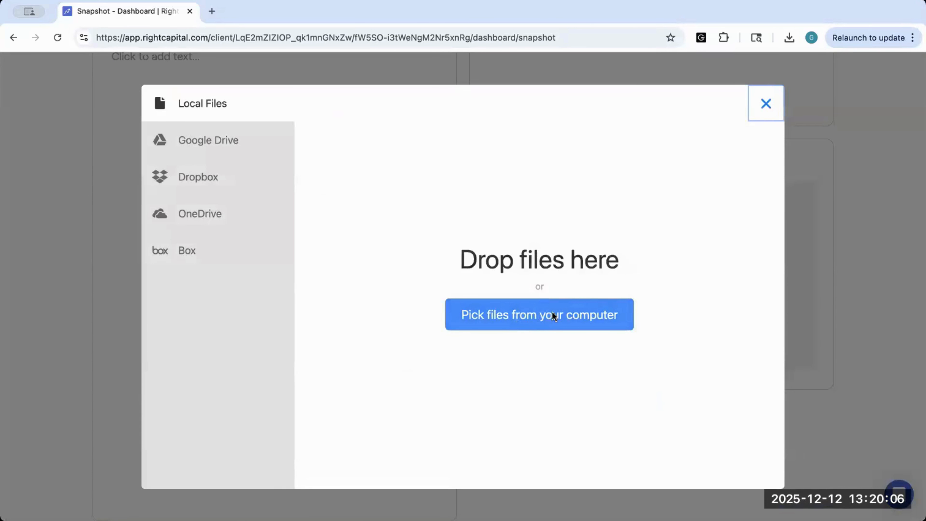
pyautogui.click(765, 103)
# - Delete the two empty Notes text boxes and the empty image card from the Snapshot
pyautogui.scroll(20, 646, 229)
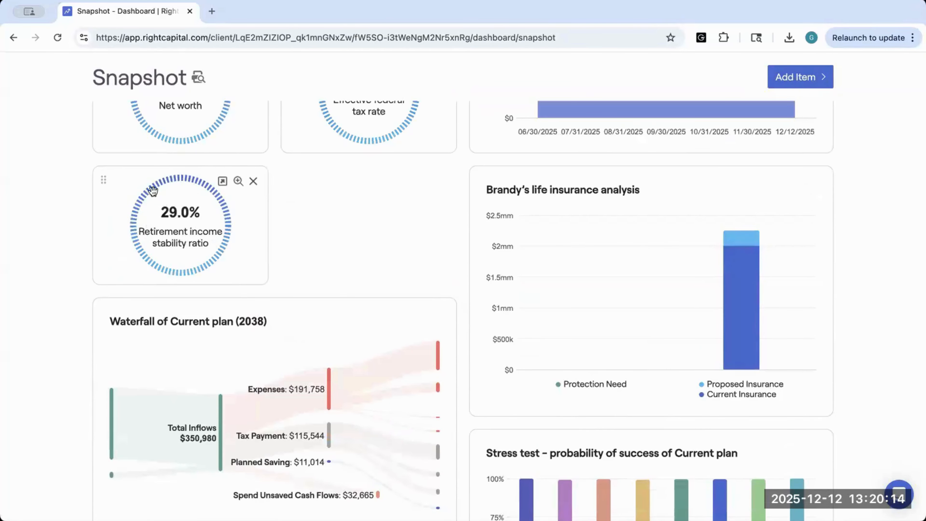
pyautogui.scroll(-3, 322, 297)
pyautogui.scroll(-8, 323, 297)
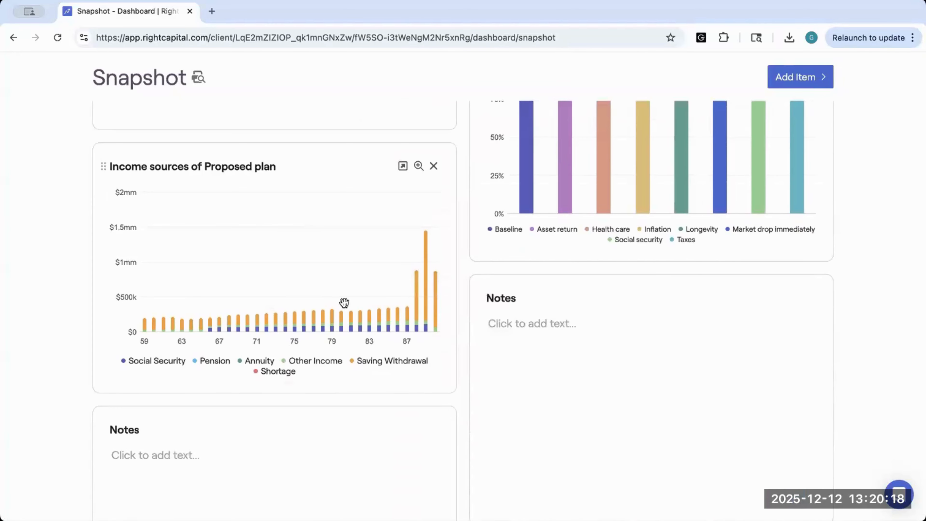
pyautogui.scroll(-2, 412, 343)
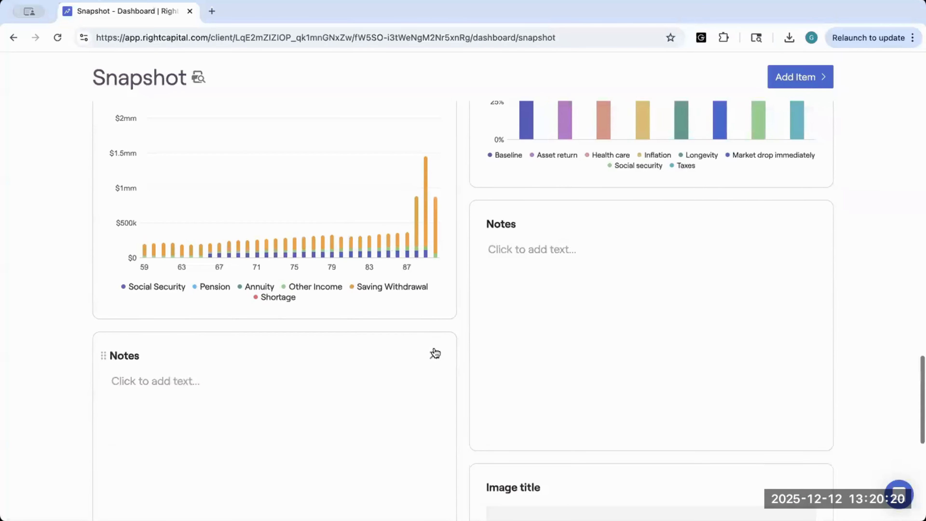
pyautogui.click(436, 356)
pyautogui.click(405, 322)
pyautogui.click(810, 228)
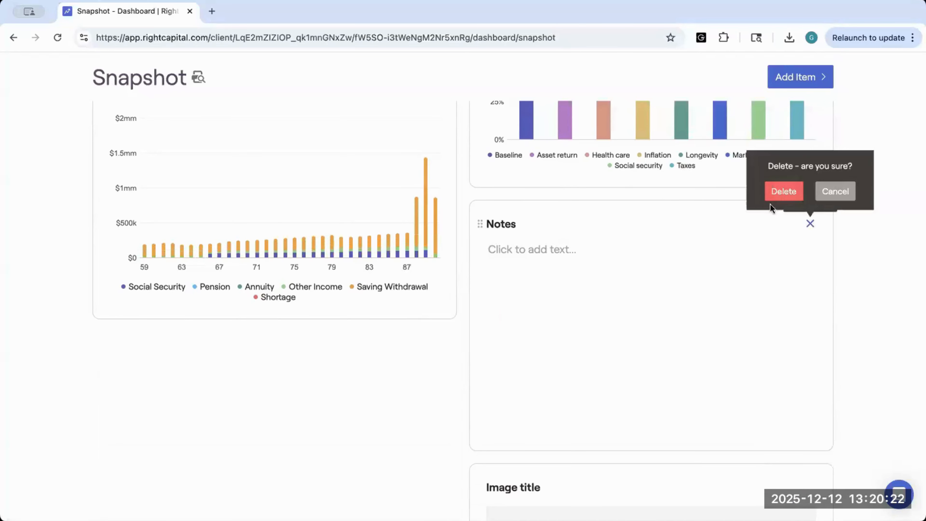
pyautogui.click(772, 191)
pyautogui.click(811, 226)
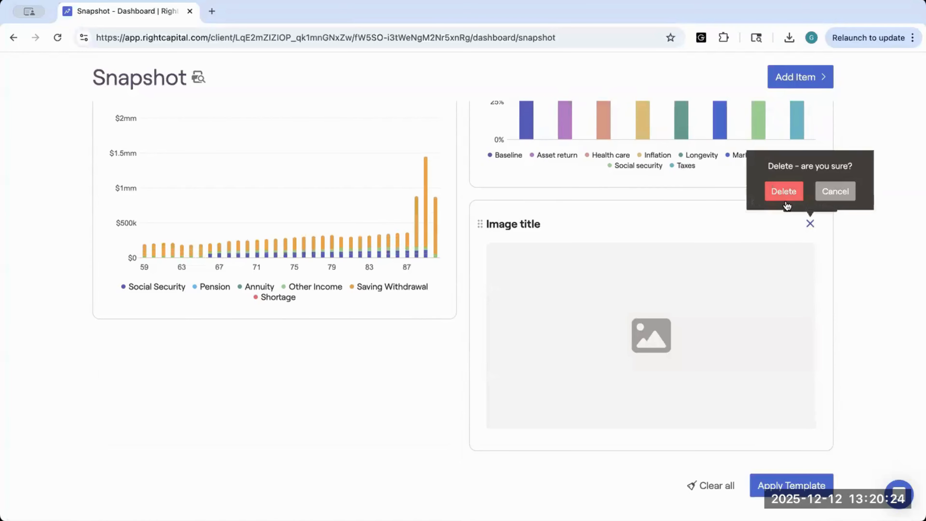
pyautogui.click(778, 192)
# - Delete the Retirement income stability ratio card from the Snapshot
pyautogui.scroll(10, 590, 273)
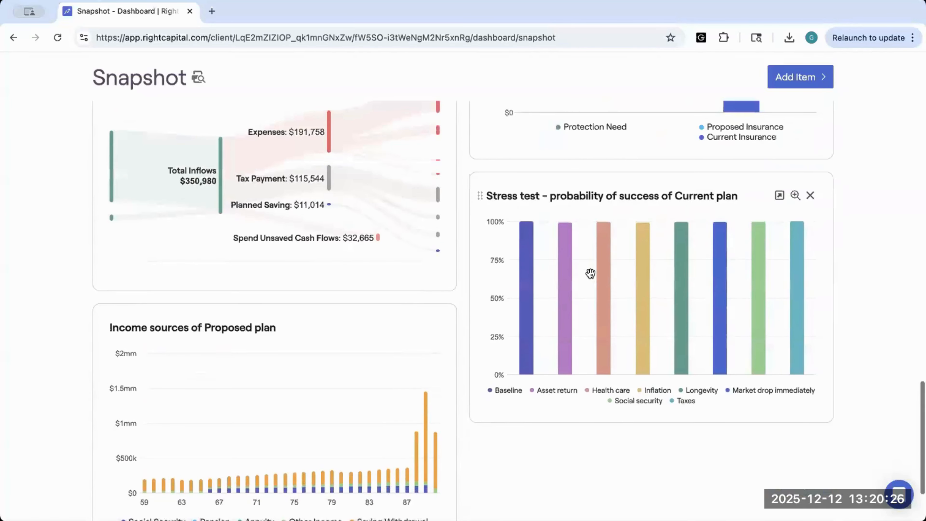
pyautogui.scroll(10, 590, 273)
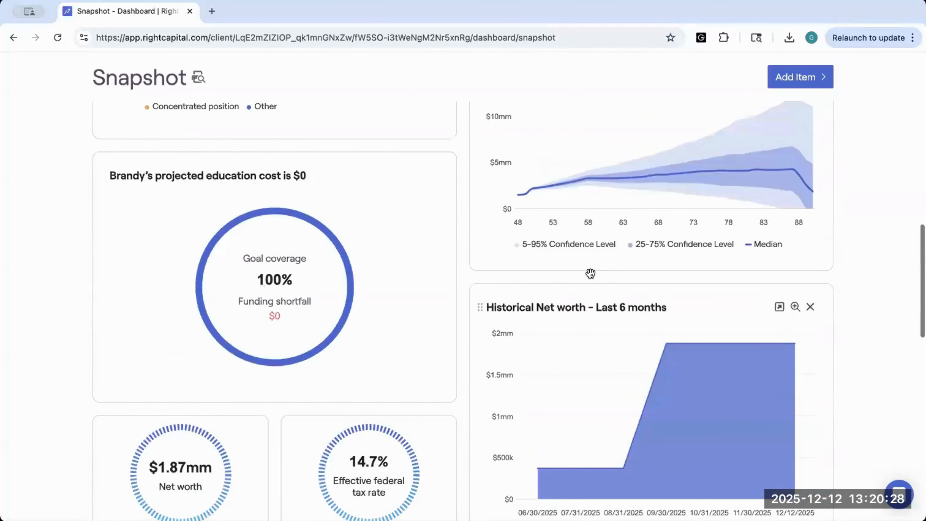
pyautogui.scroll(-8, 589, 271)
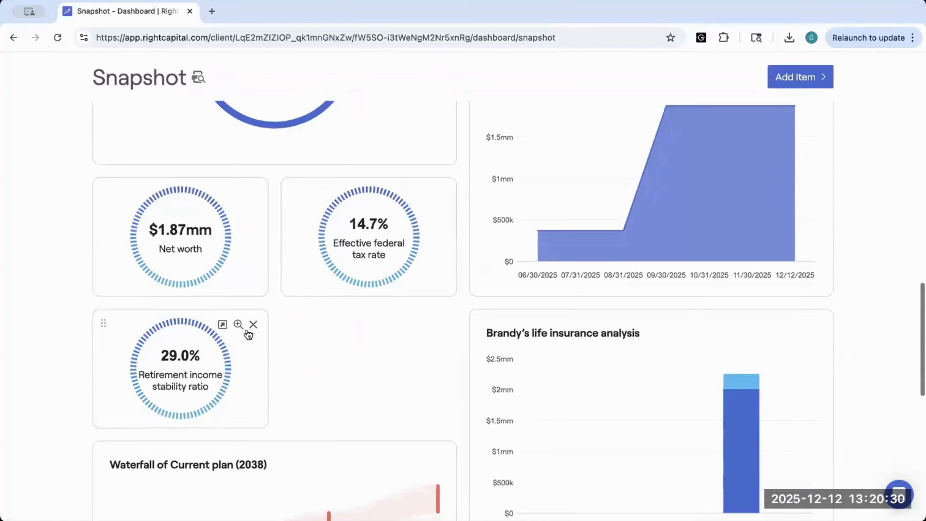
pyautogui.click(254, 330)
pyautogui.click(227, 291)
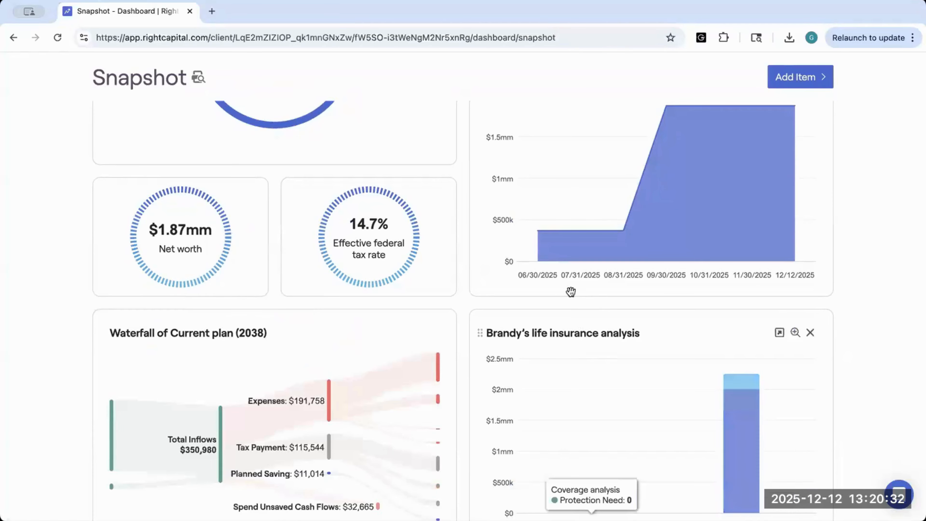
# - Open the source page of the Waterfall of Current plan card, review its 2038 cash flows and return to the Snapshot
pyautogui.scroll(-2, 432, 320)
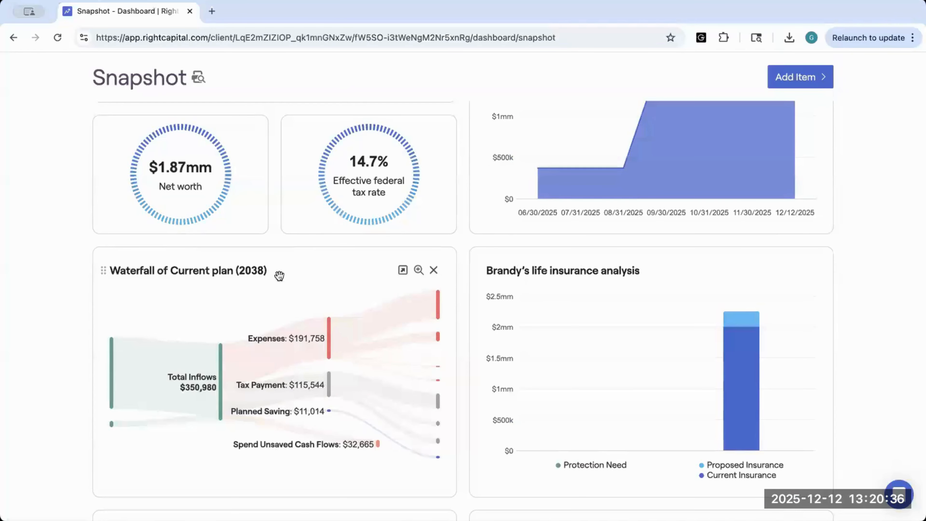
pyautogui.click(400, 271)
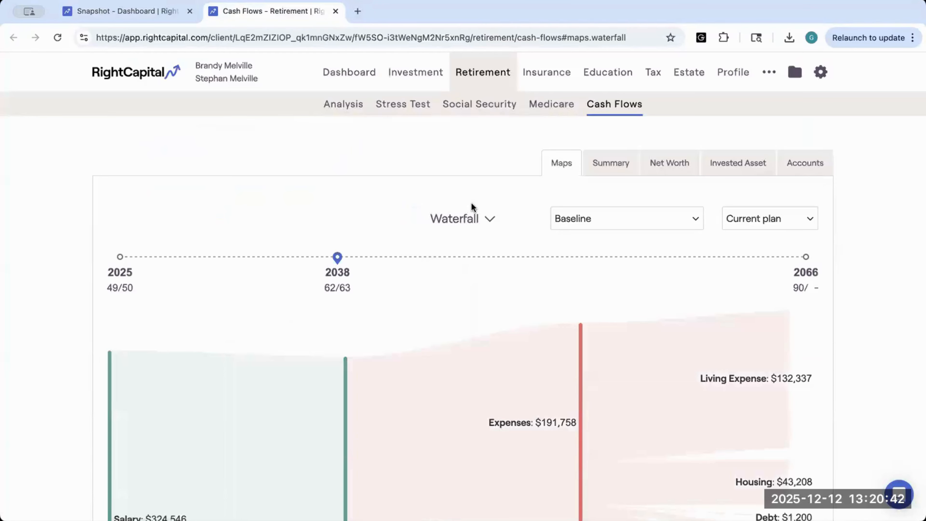
pyautogui.scroll(-3, 472, 207)
pyautogui.scroll(-2, 471, 207)
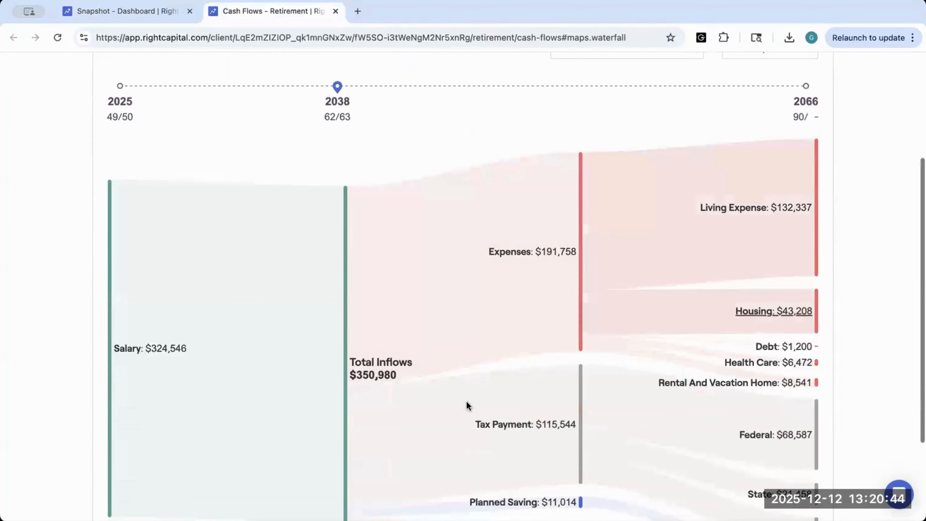
pyautogui.scroll(-2, 237, 283)
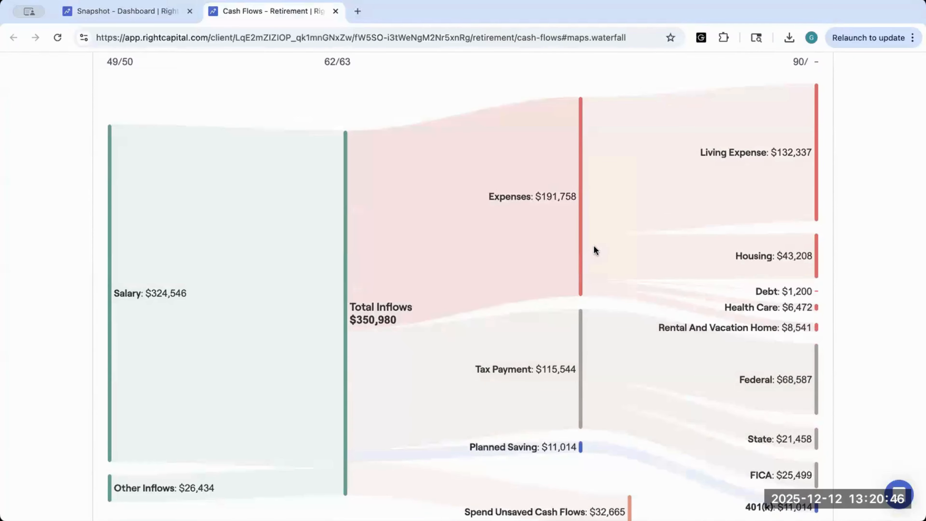
pyautogui.scroll(1, 593, 250)
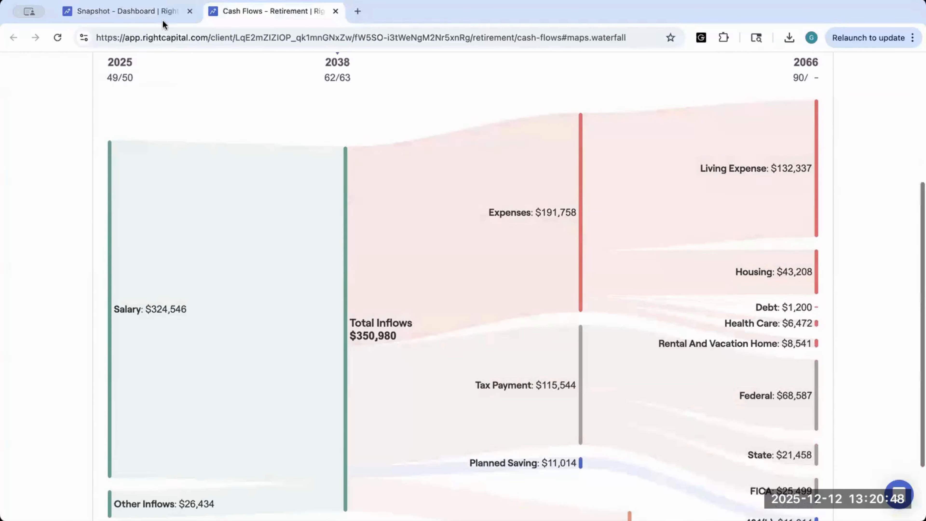
pyautogui.click(138, 15)
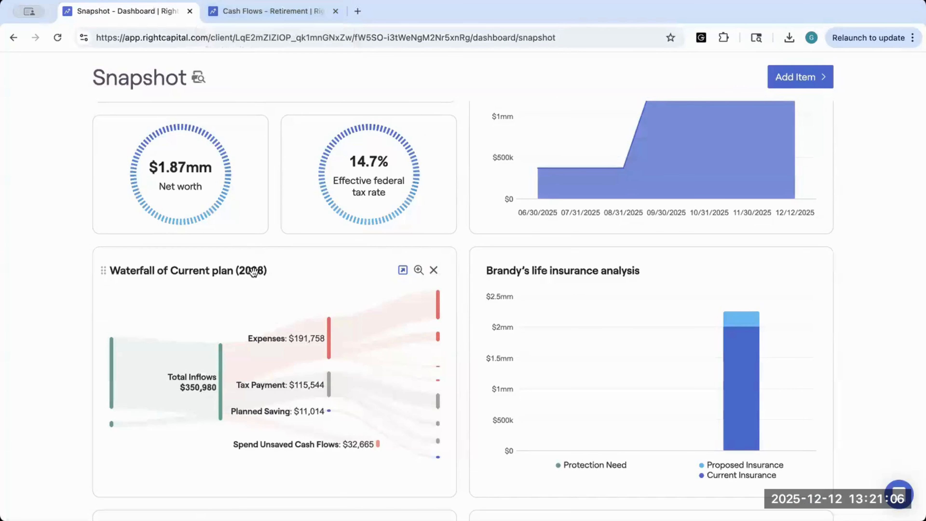
# - Set the year of the Waterfall map on the retirement Cash Flows page to 2025
pyautogui.click(232, 12)
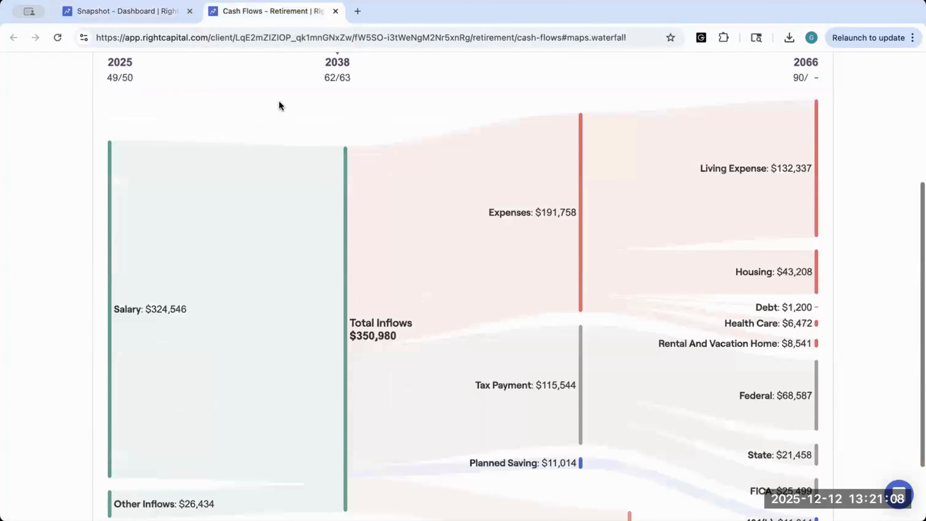
pyautogui.scroll(3, 302, 127)
pyautogui.scroll(2, 451, 154)
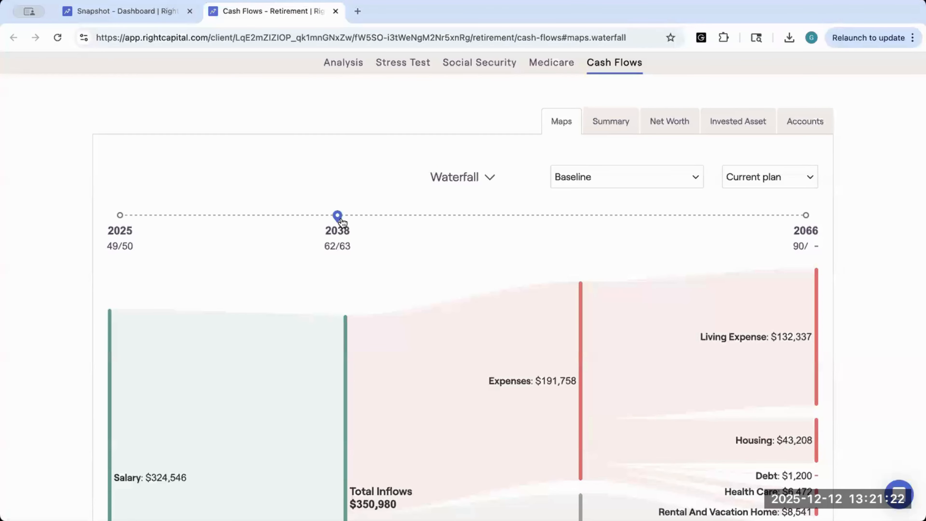
pyautogui.moveTo(336, 221); pyautogui.dragTo(119, 216)
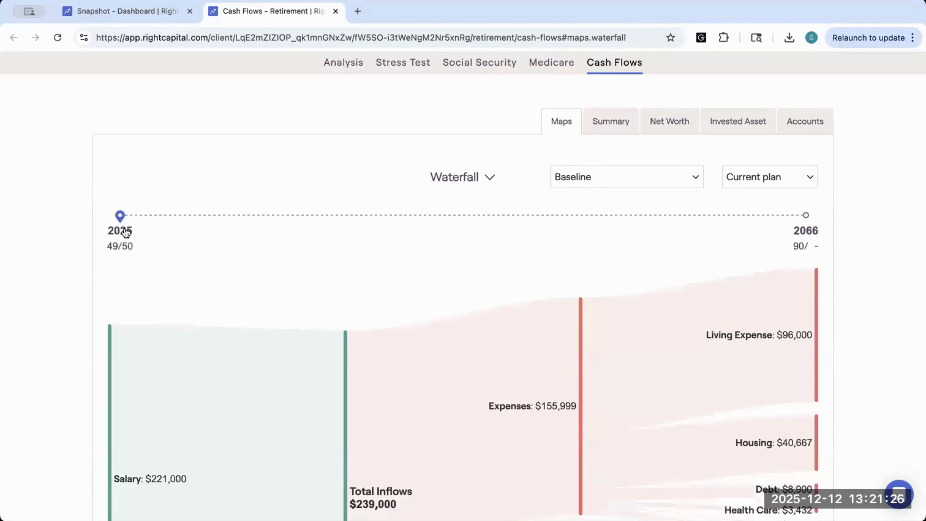
pyautogui.click(154, 251)
pyautogui.click(120, 215)
pyautogui.scroll(-1, 110, 187)
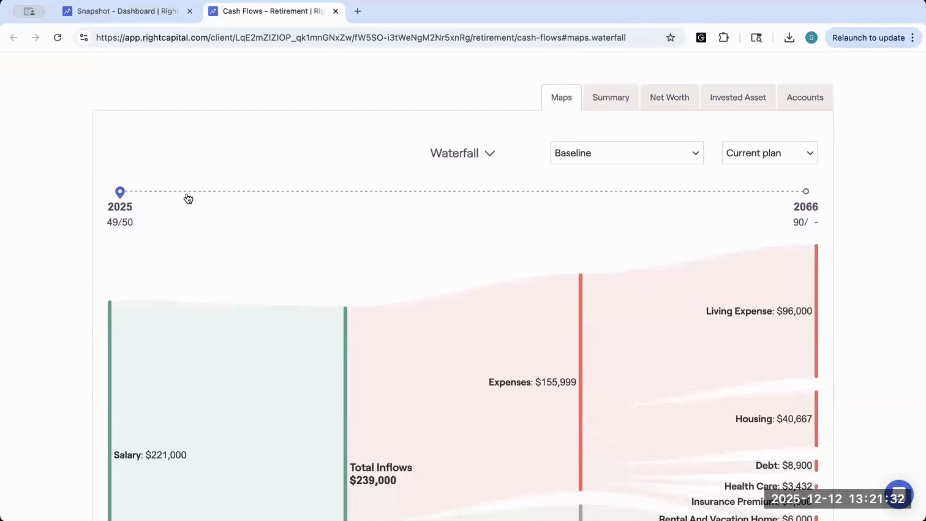
# - Return to the Snapshot and reload it to update the Waterfall card
pyautogui.click(127, 12)
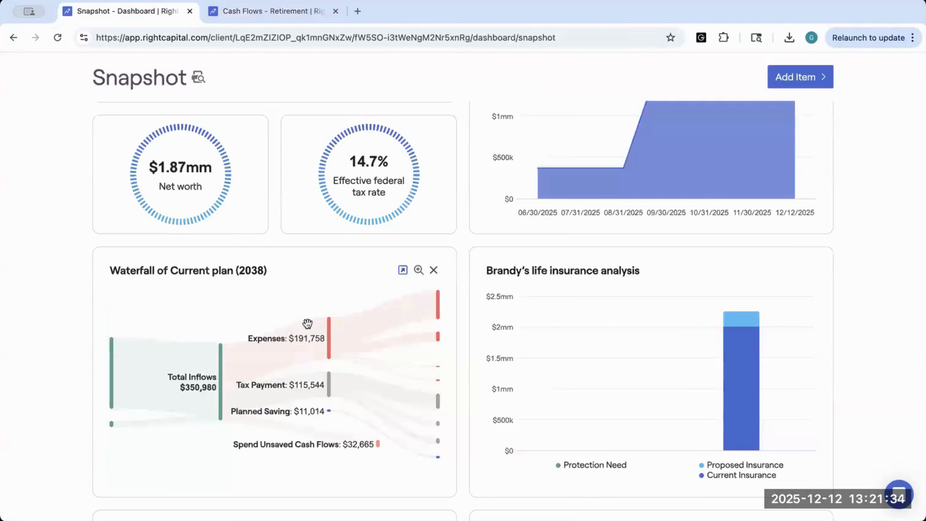
pyautogui.click(63, 37)
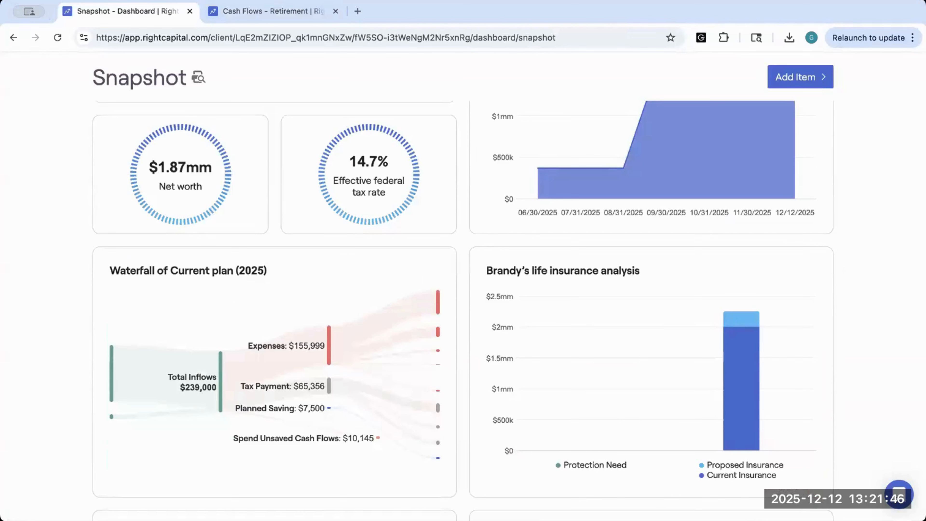
pyautogui.moveTo(758, 429)
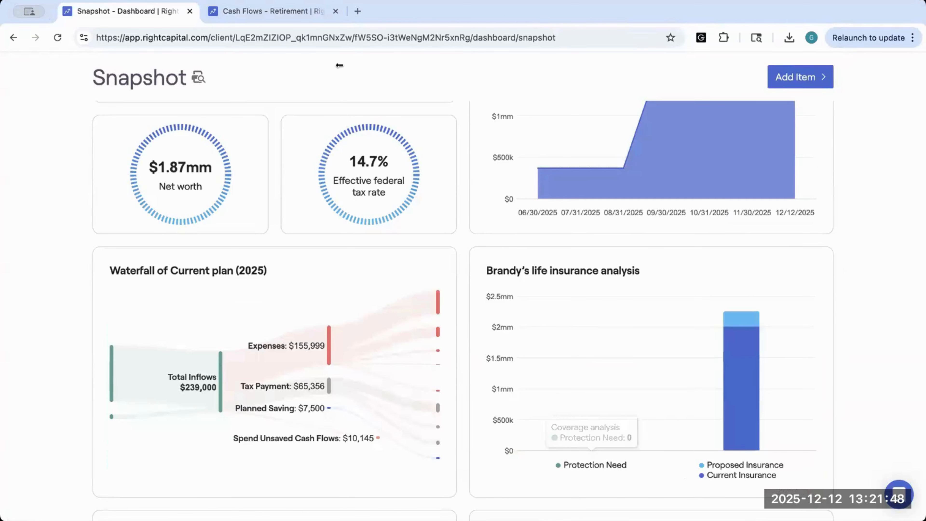
# - Open the Historical Net worth card's balance sheet page, set its period to Last 30 days and return to the Snapshot
pyautogui.scroll(5, 423, 255)
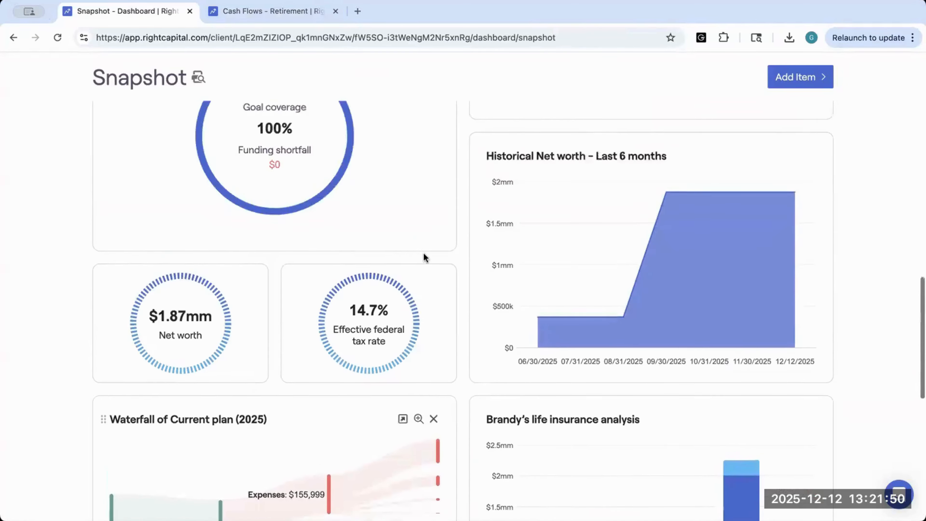
pyautogui.moveTo(631, 165)
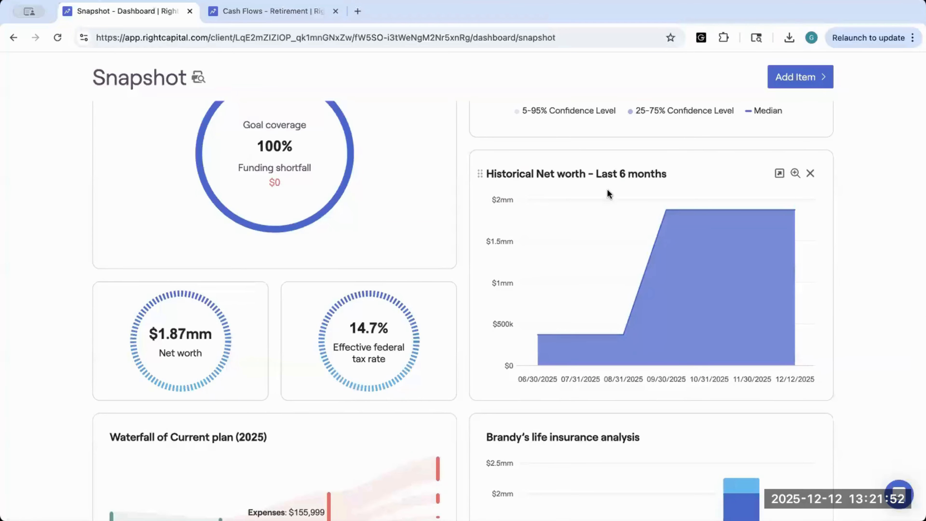
pyautogui.scroll(1, 607, 194)
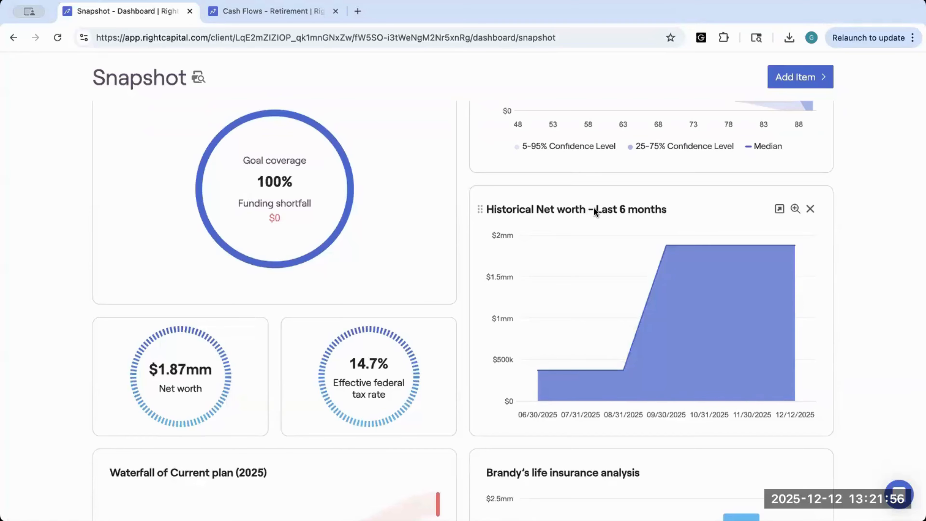
pyautogui.scroll(1, 594, 205)
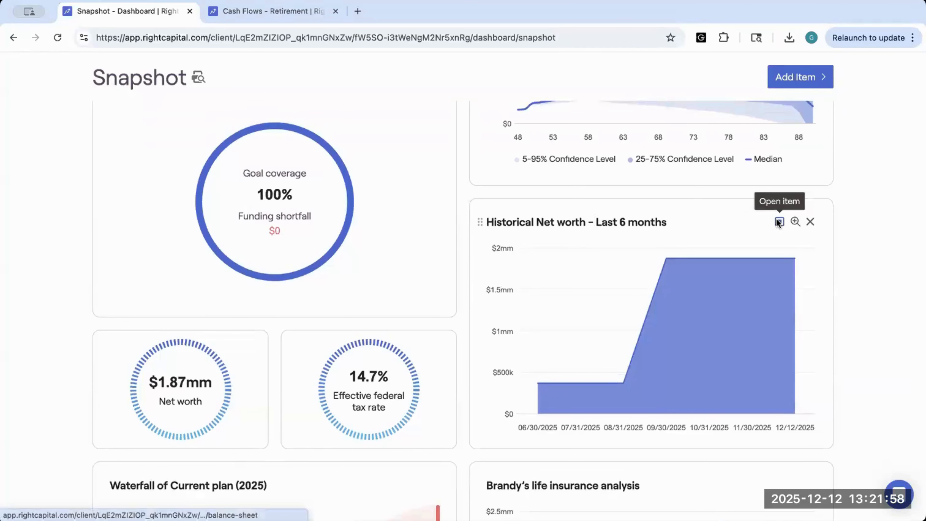
pyautogui.click(779, 221)
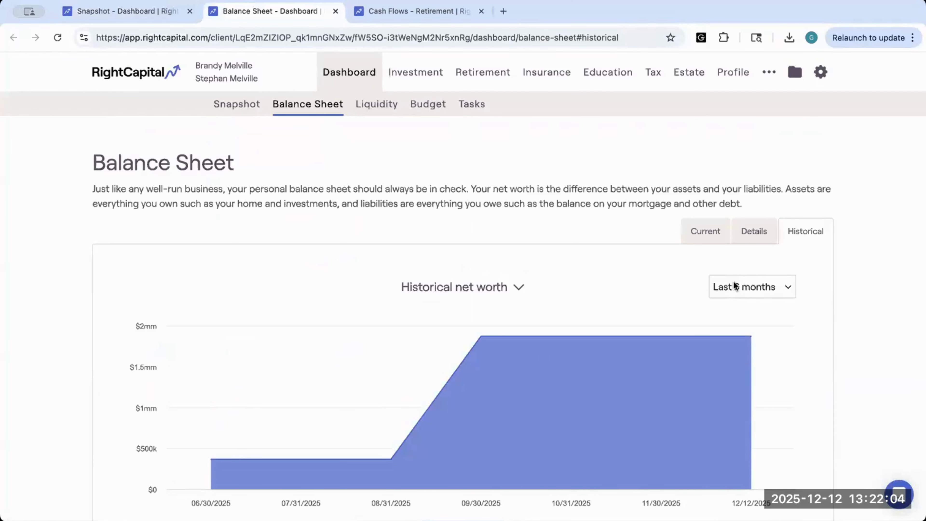
pyautogui.scroll(-2, 581, 294)
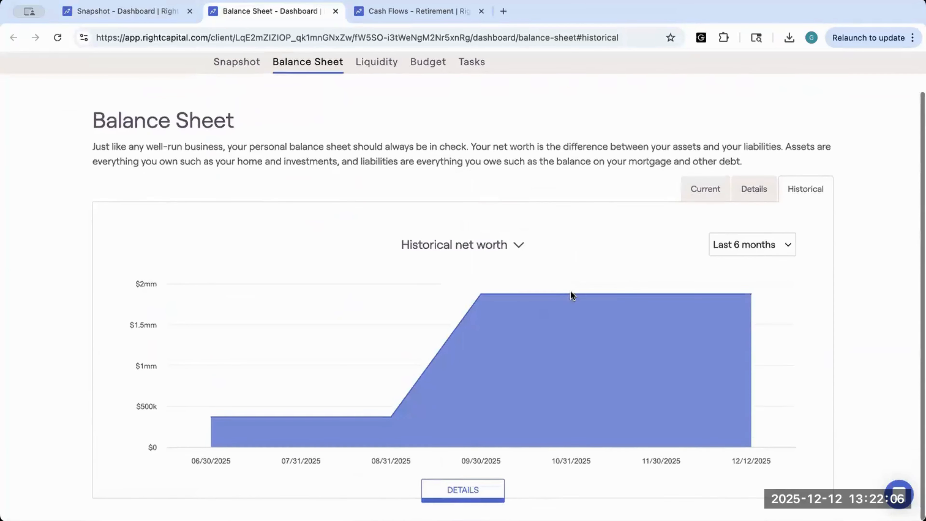
pyautogui.click(734, 245)
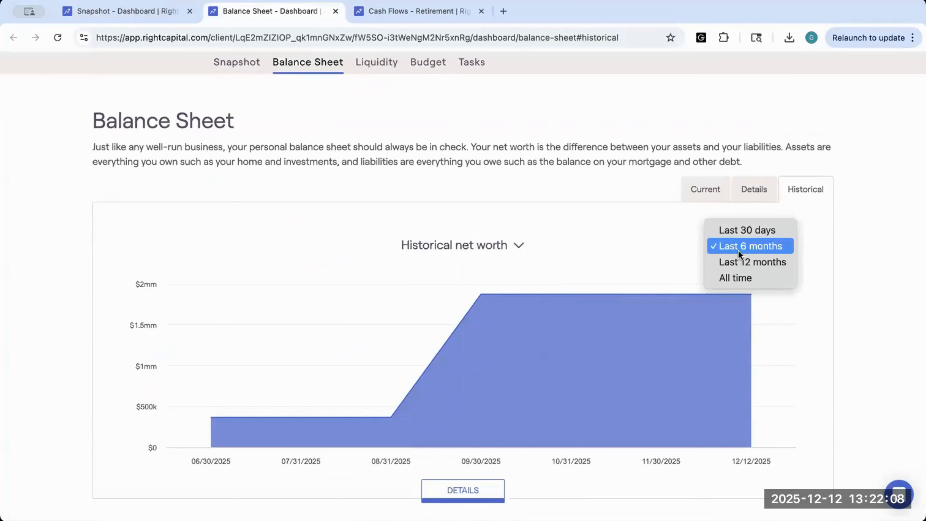
pyautogui.click(736, 234)
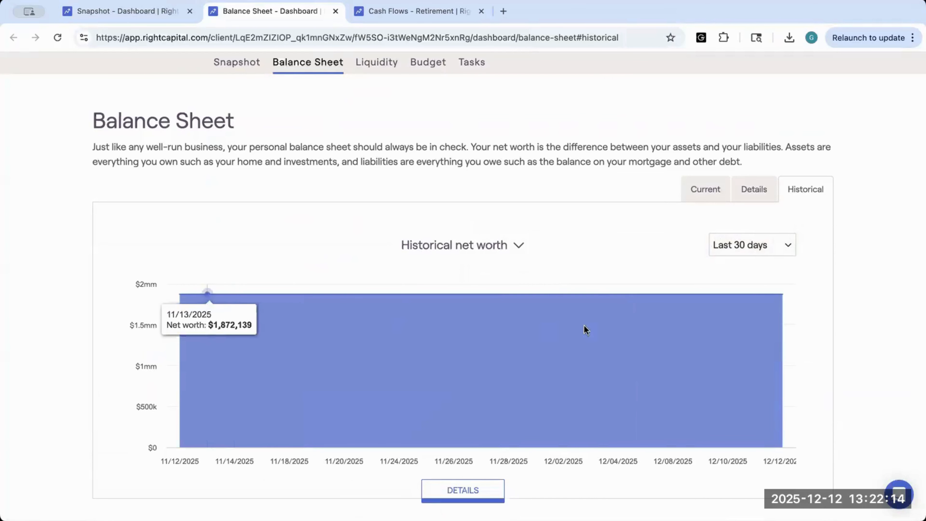
pyautogui.click(113, 14)
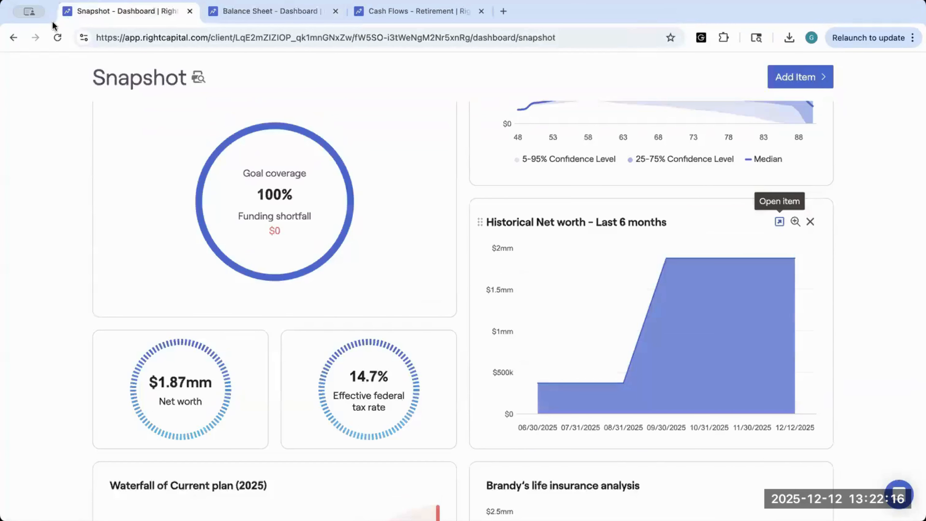
# - Reload the Snapshot to update the Historical Net worth card to the last 30 days
pyautogui.click(58, 38)
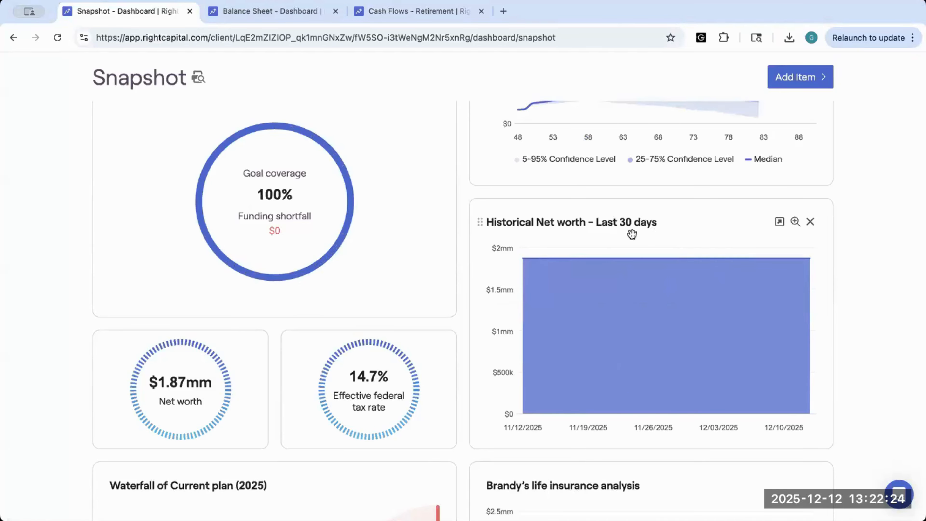
pyautogui.scroll(2, 626, 233)
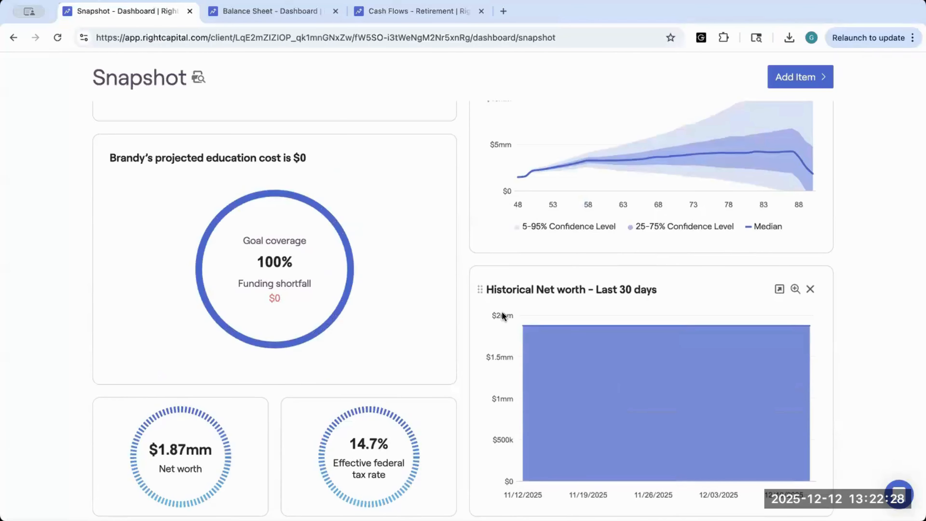
pyautogui.scroll(1, 497, 212)
pyautogui.scroll(2, 497, 213)
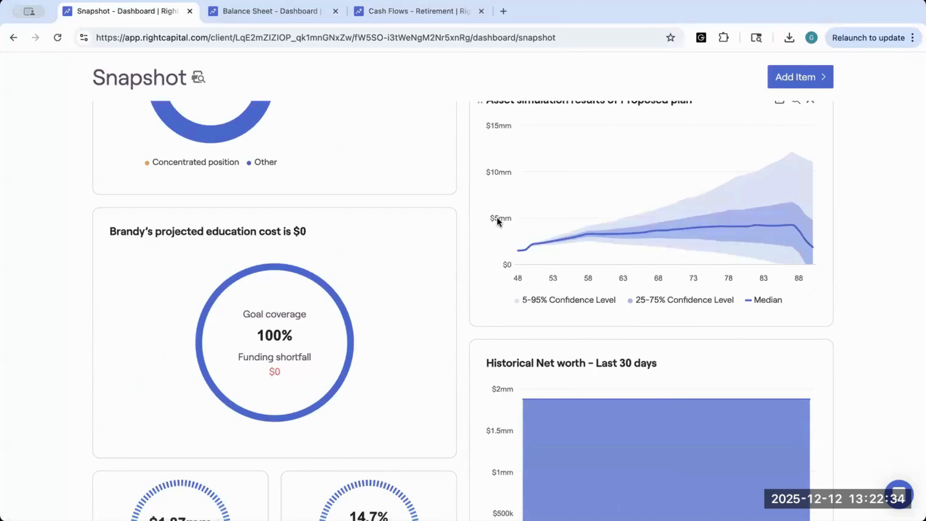
# - Open the Retirement Analysis page and switch the plan compared with the Current plan to New Plan 1
pyautogui.scroll(-2, 497, 219)
pyautogui.scroll(9, 497, 223)
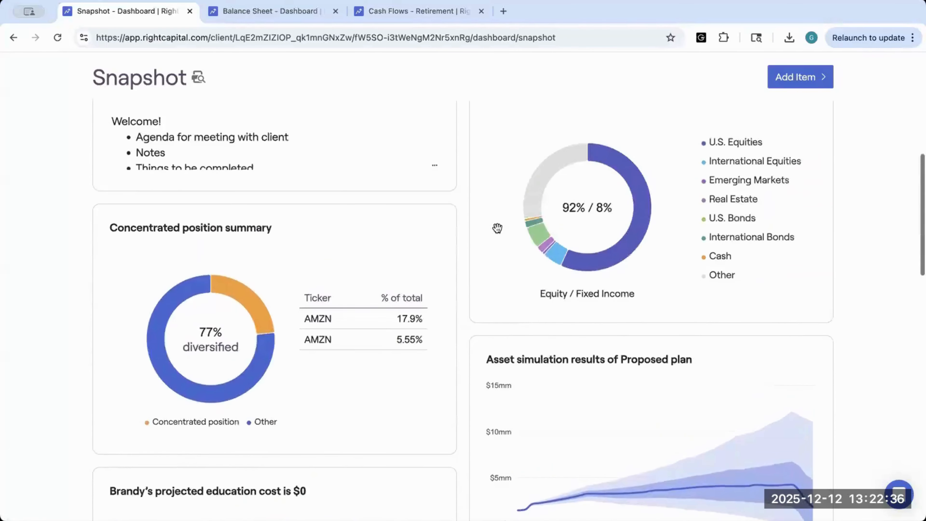
pyautogui.scroll(9, 498, 228)
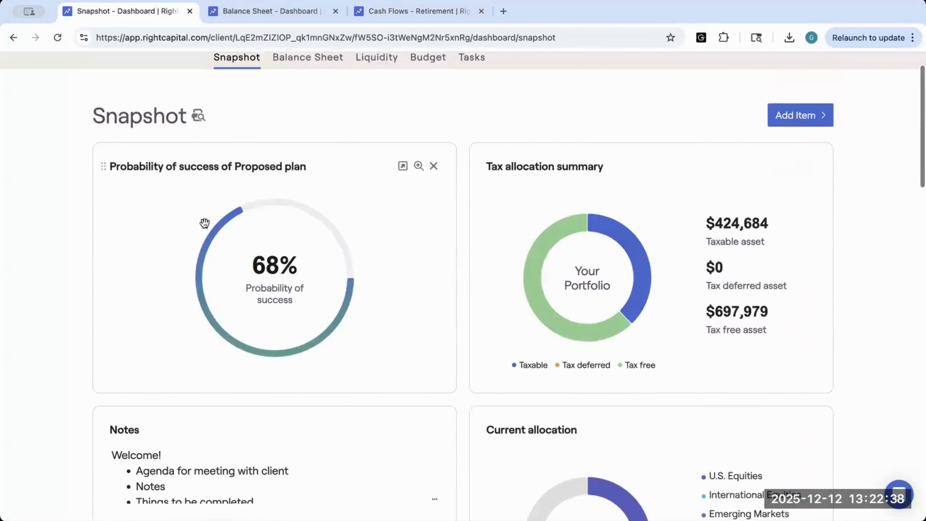
pyautogui.scroll(2, 275, 229)
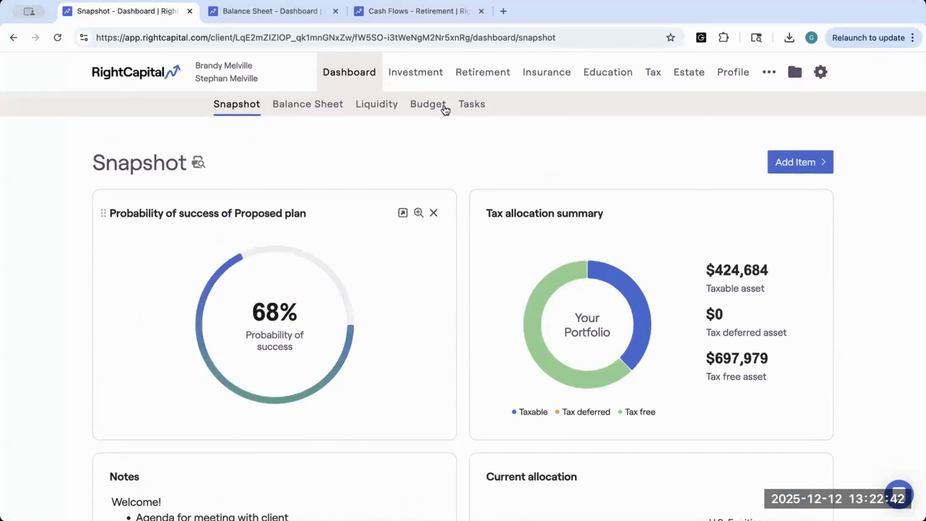
pyautogui.click(474, 73)
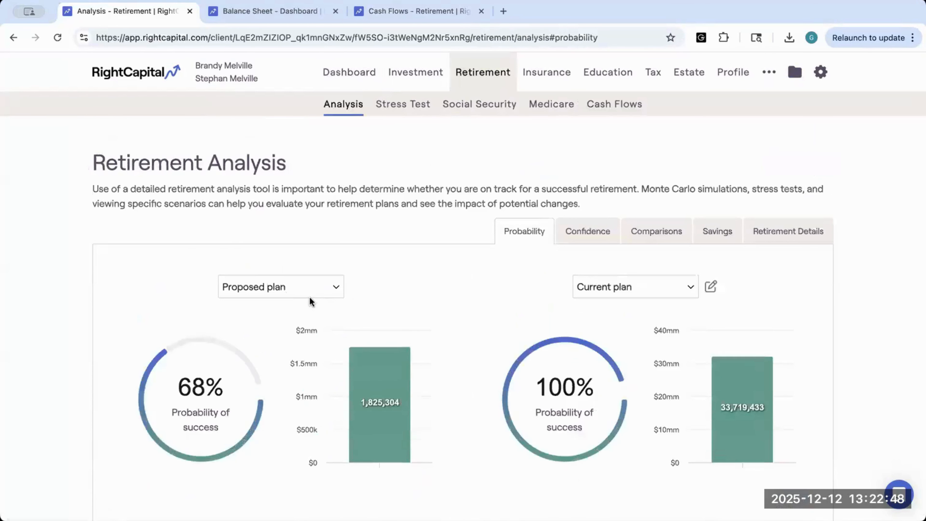
pyautogui.click(329, 285)
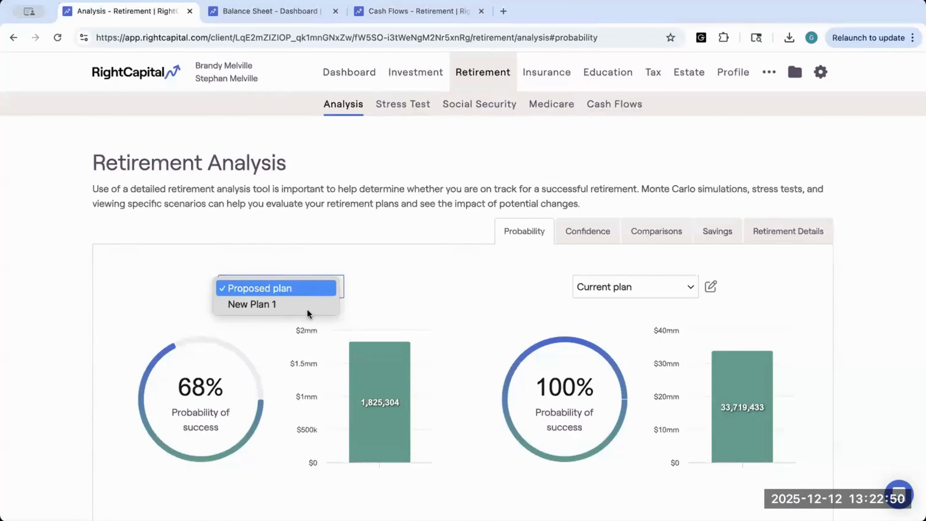
pyautogui.click(247, 303)
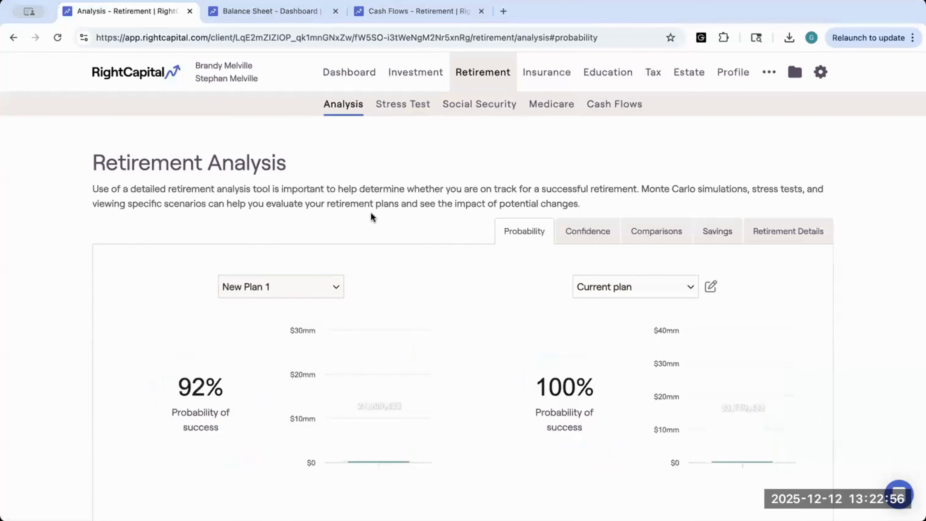
# - Return to the Snapshot and check the Probability of success card for New Plan 1
pyautogui.click(344, 72)
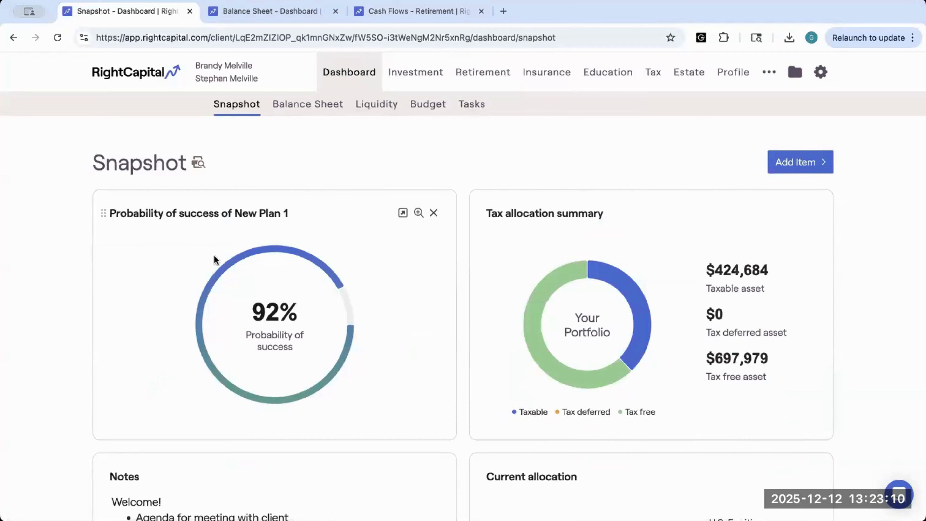
pyautogui.scroll(-2, 443, 313)
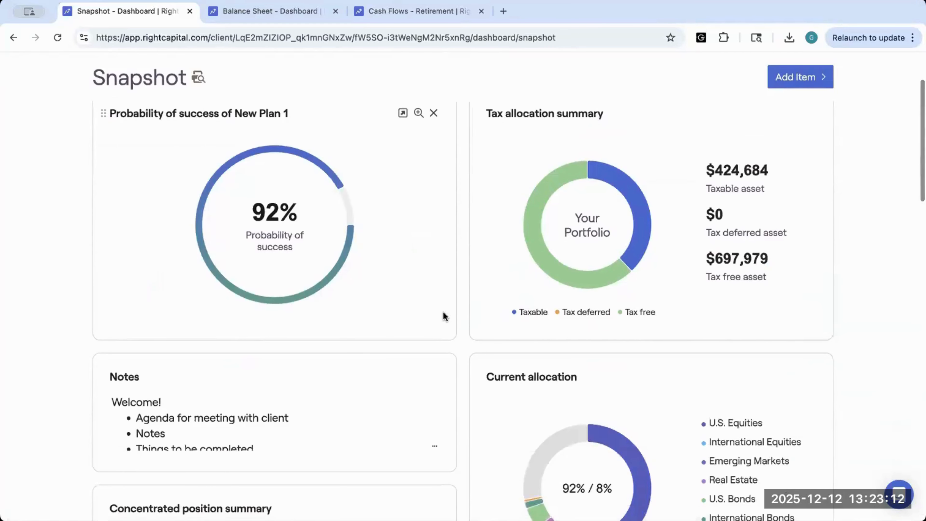
pyautogui.scroll(1, 443, 316)
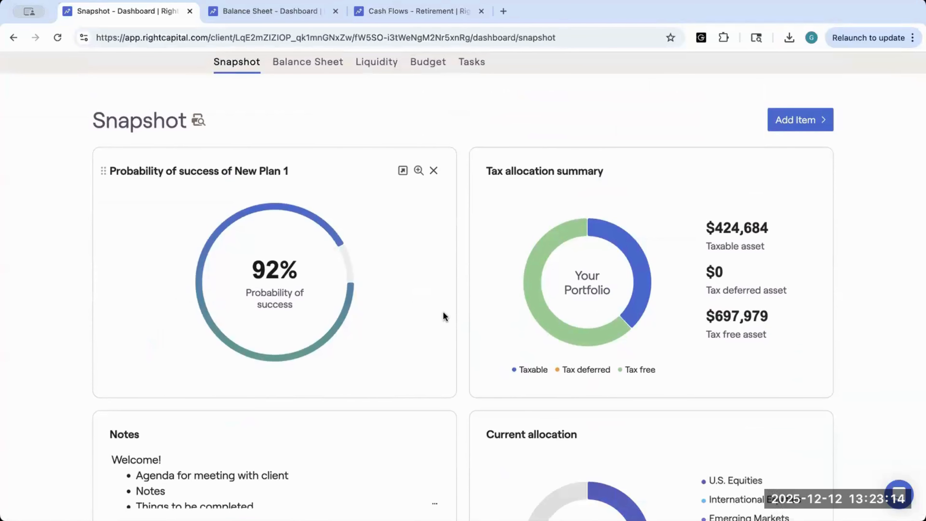
pyautogui.scroll(1, 399, 252)
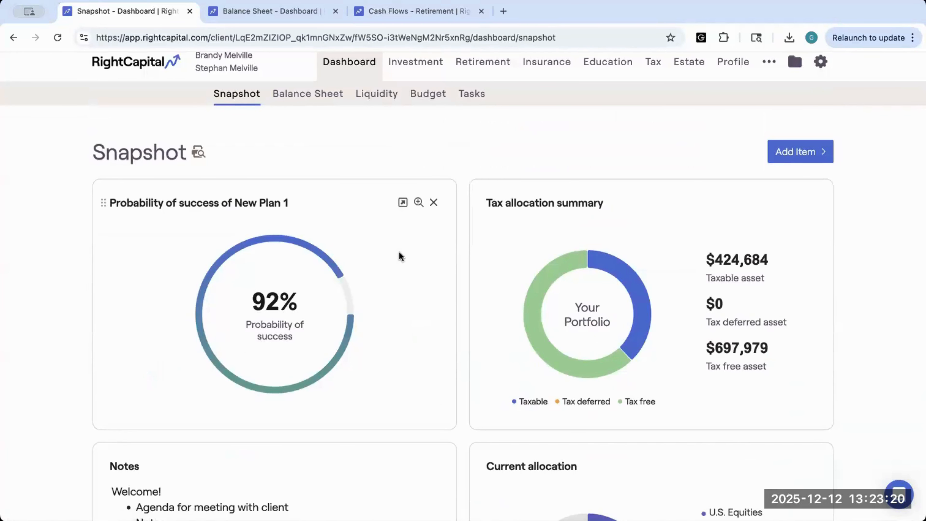
pyautogui.scroll(1, 399, 253)
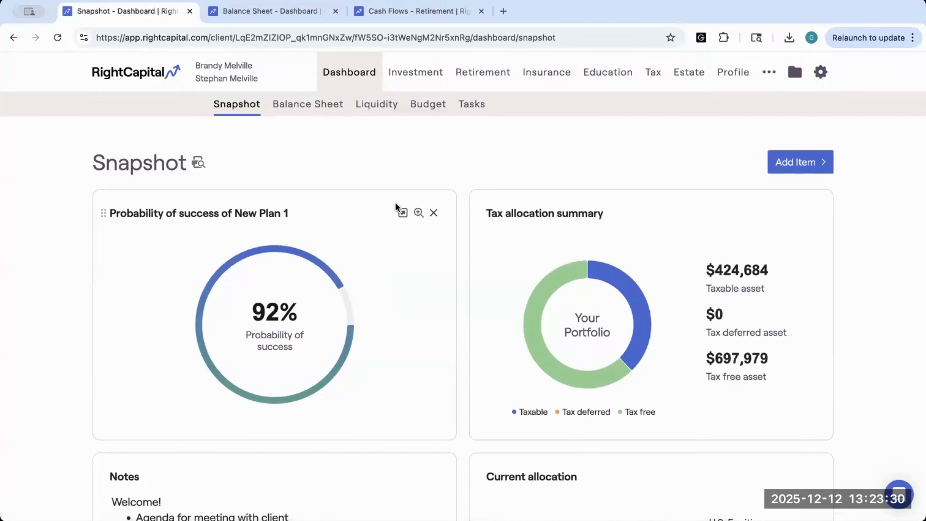
# - Look through the remaining Snapshot cards, including the asset simulation, Historical Net worth and Waterfall cards
pyautogui.moveTo(548, 278)
pyautogui.scroll(-8, 335, 376)
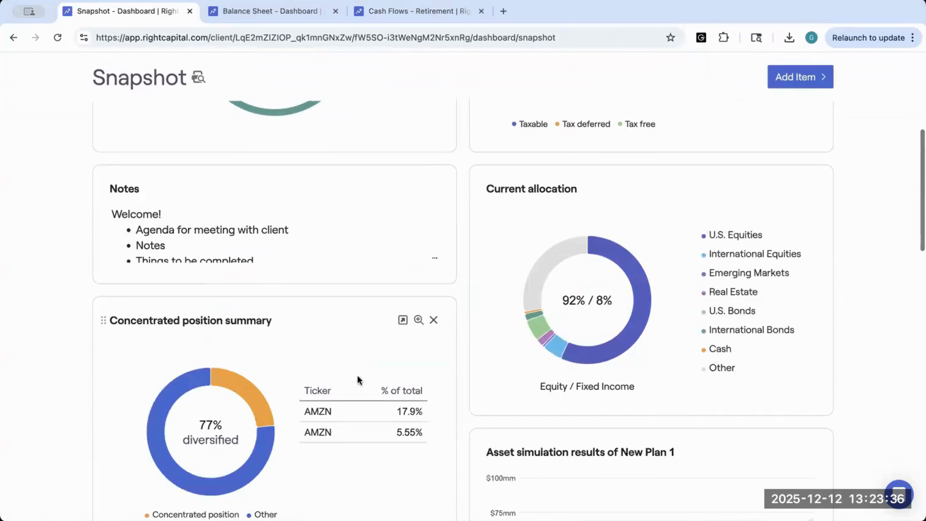
pyautogui.scroll(-5, 350, 391)
pyautogui.scroll(10, 349, 390)
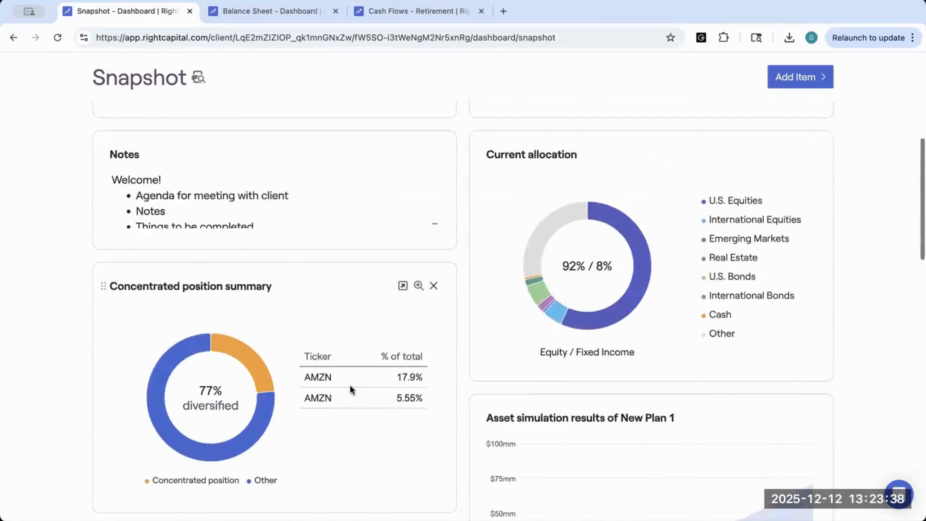
pyautogui.scroll(3, 349, 389)
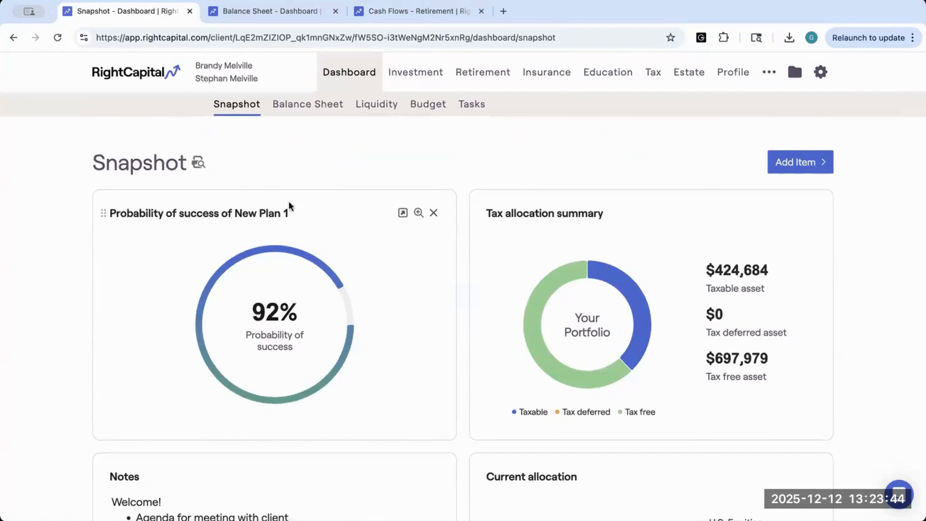
pyautogui.scroll(-1, 291, 294)
pyautogui.scroll(-15, 291, 294)
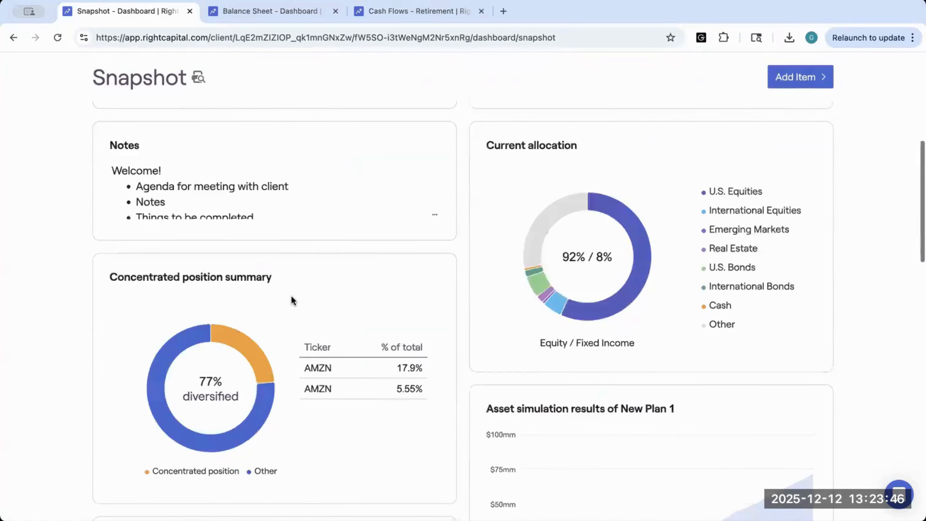
pyautogui.scroll(-10, 290, 295)
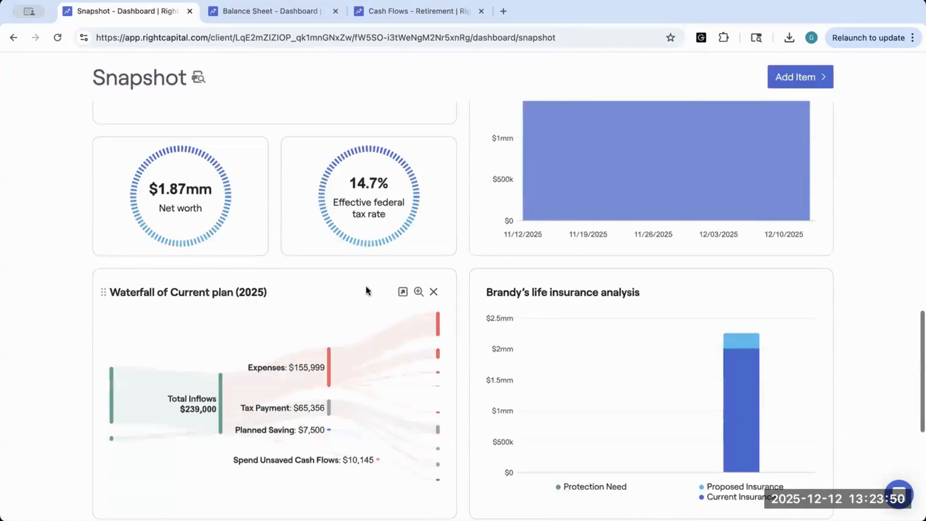
pyautogui.scroll(5, 740, 200)
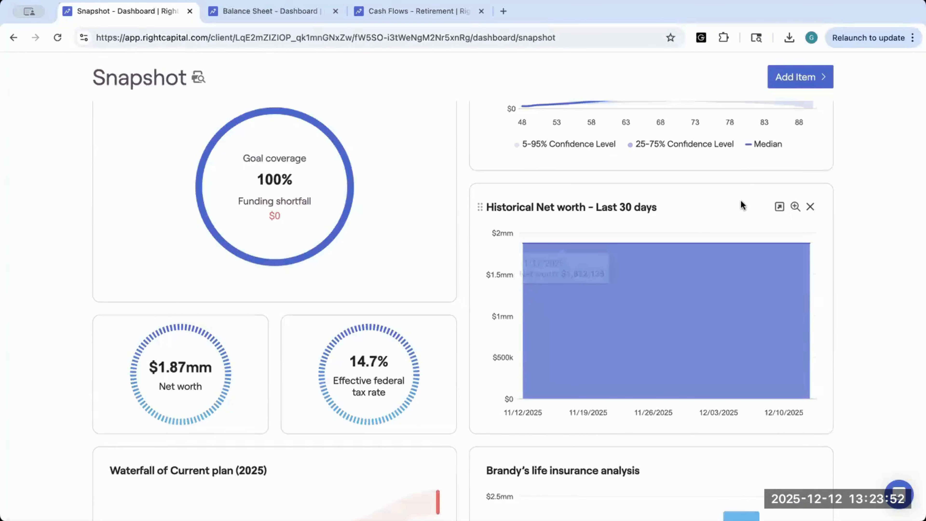
pyautogui.scroll(20, 740, 200)
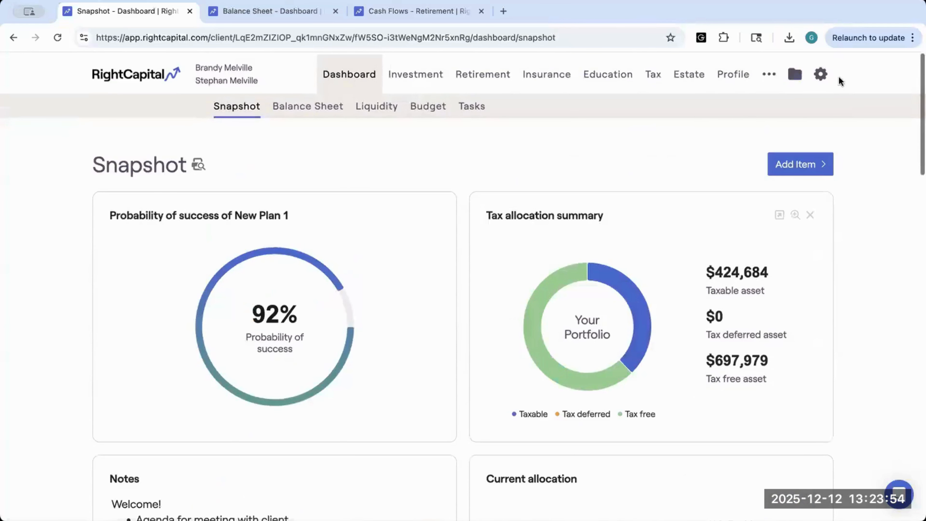
# - Open the client's Report page for choosing which pages to include
pyautogui.click(819, 73)
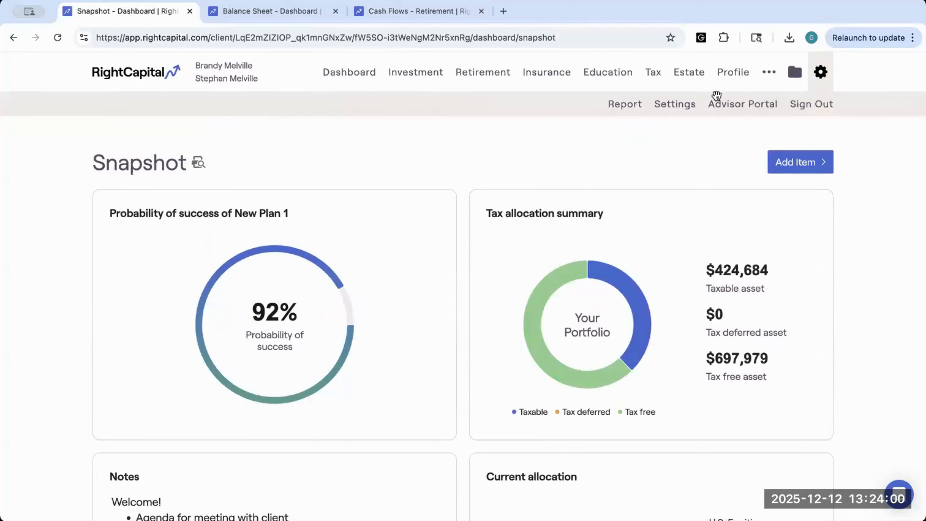
pyautogui.click(629, 106)
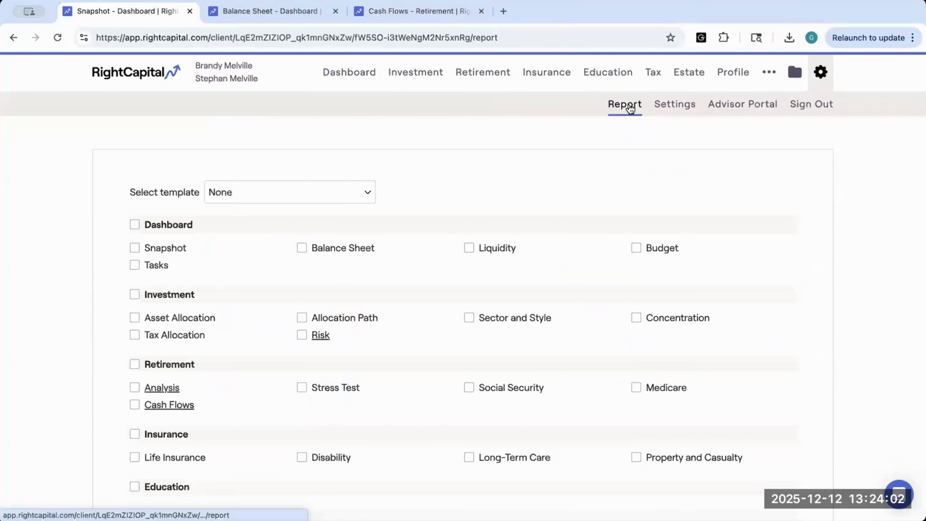
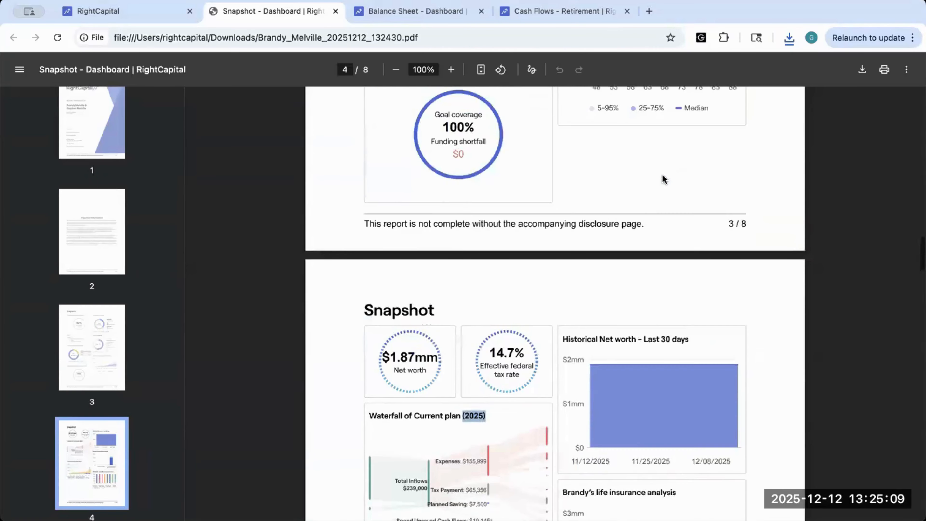
# - Close the Snapshot report PDF and the Balance Sheet and Cash Flows pages, and return to the Snapshot
pyautogui.scroll(3, 662, 178)
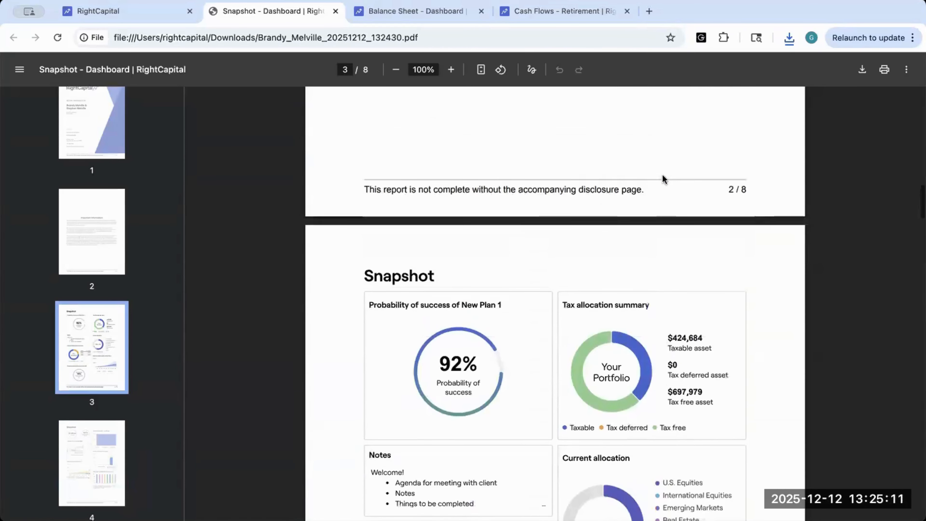
pyautogui.click(335, 11)
pyautogui.click(336, 12)
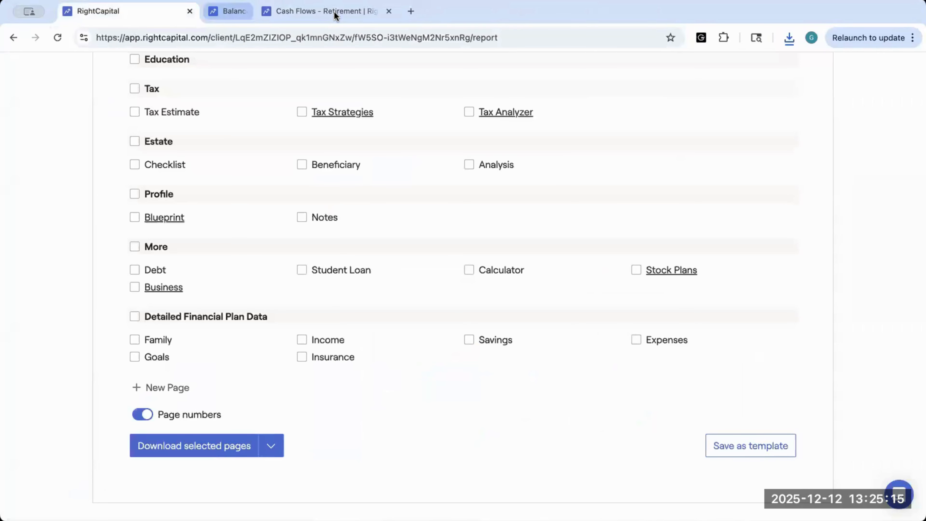
pyautogui.click(336, 12)
pyautogui.scroll(5, 354, 92)
pyautogui.scroll(6, 354, 92)
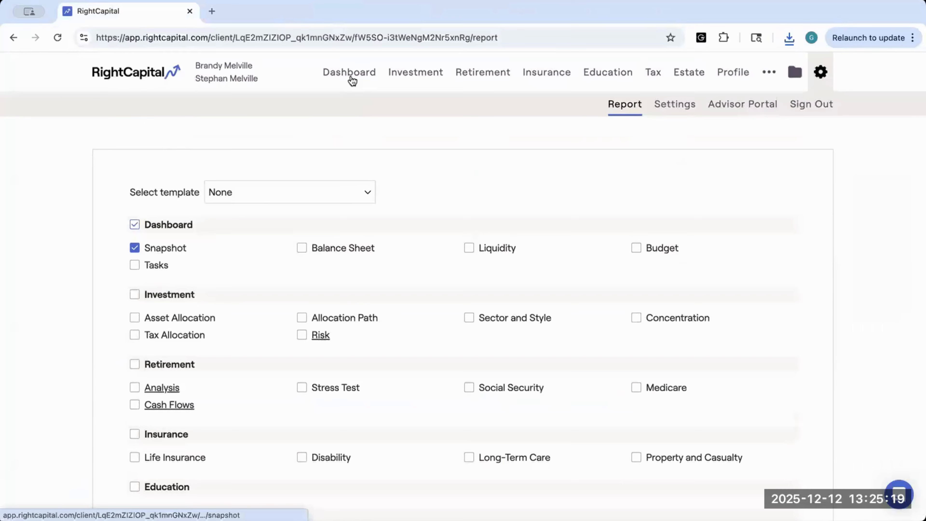
pyautogui.click(351, 79)
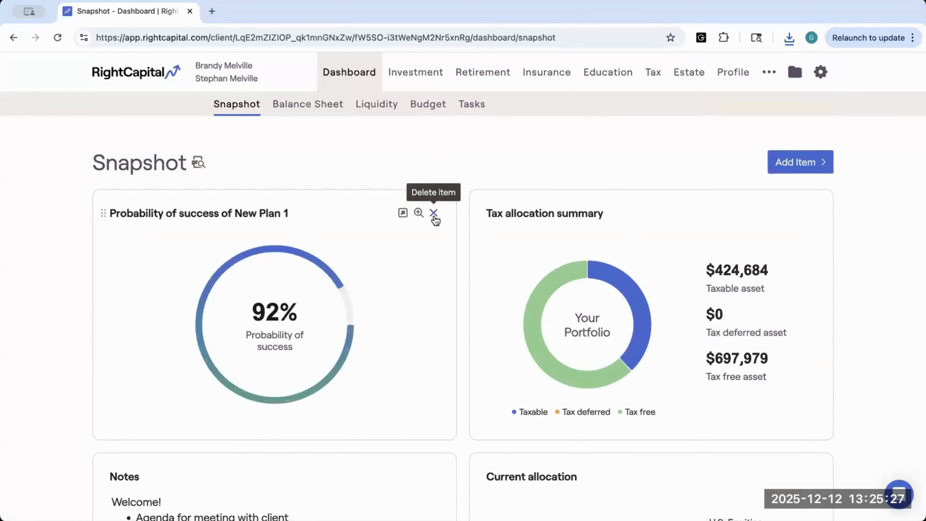
# - Delete the Probability of success, Notes, Concentrated position summary and projected education cost cards from the Snapshot
pyautogui.click(434, 214)
pyautogui.click(403, 179)
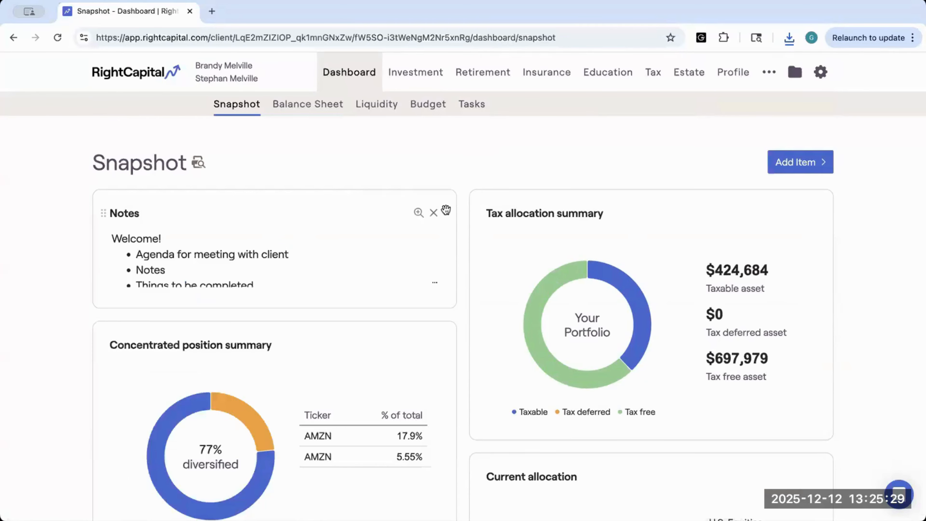
pyautogui.click(434, 215)
pyautogui.click(401, 180)
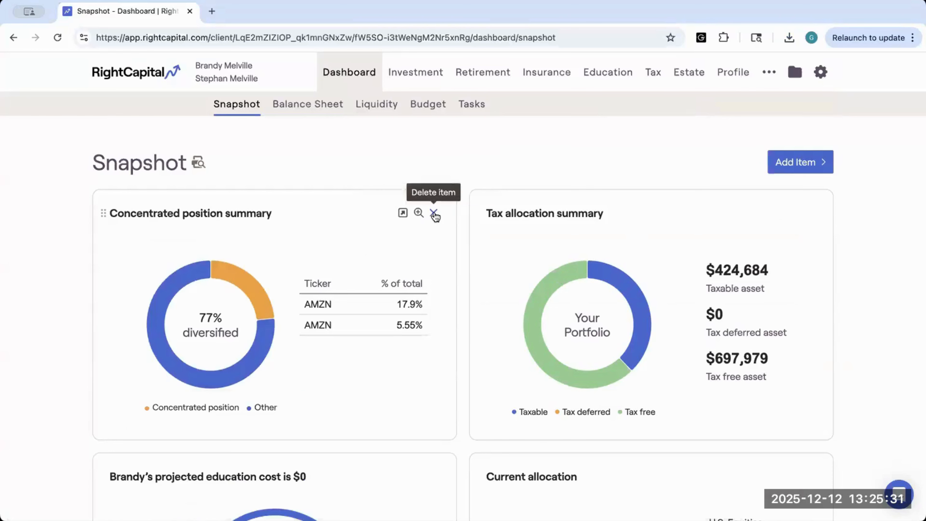
pyautogui.click(434, 213)
pyautogui.click(405, 180)
pyautogui.click(434, 213)
pyautogui.click(408, 184)
# - Delete the Effective federal tax rate, Net worth, Waterfall and Income sources cards from the Snapshot
pyautogui.click(440, 207)
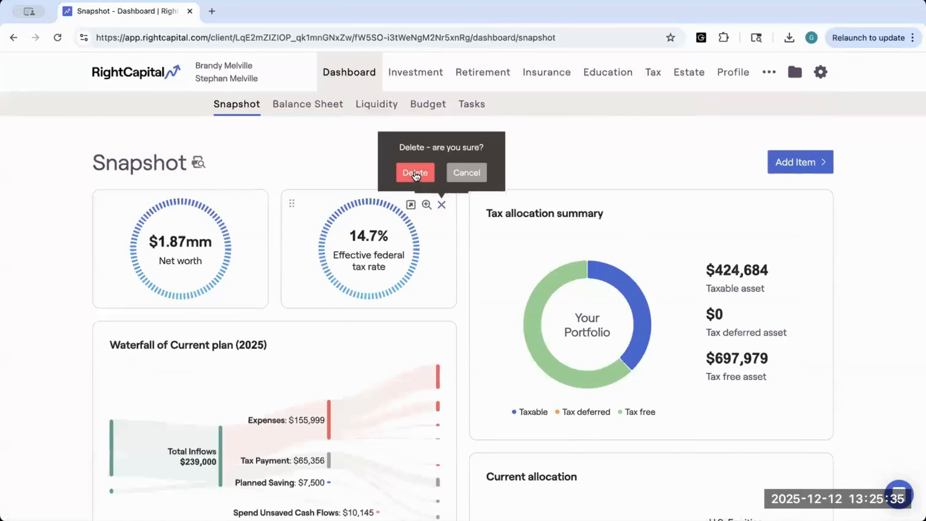
pyautogui.click(414, 177)
pyautogui.click(256, 204)
pyautogui.click(223, 174)
pyautogui.click(433, 213)
pyautogui.click(401, 180)
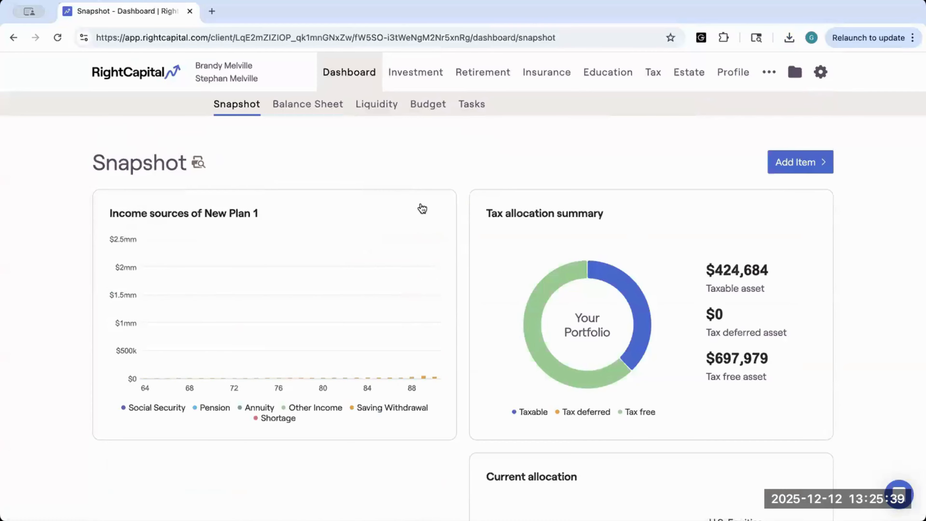
pyautogui.click(433, 213)
pyautogui.click(405, 180)
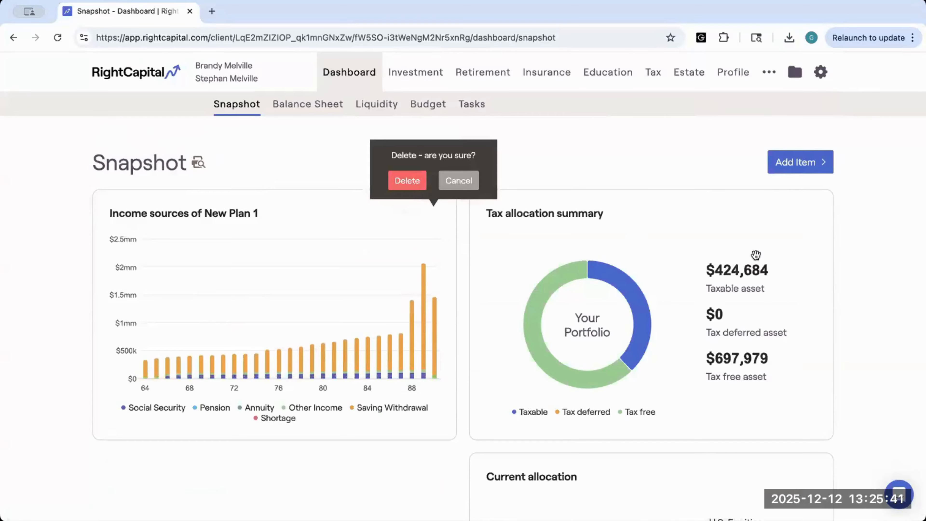
# - Delete the Tax allocation summary, Current allocation, Asset simulation results and Historical Net worth cards from the Snapshot
pyautogui.click(809, 212)
pyautogui.click(776, 180)
pyautogui.click(812, 213)
pyautogui.click(776, 180)
pyautogui.click(809, 212)
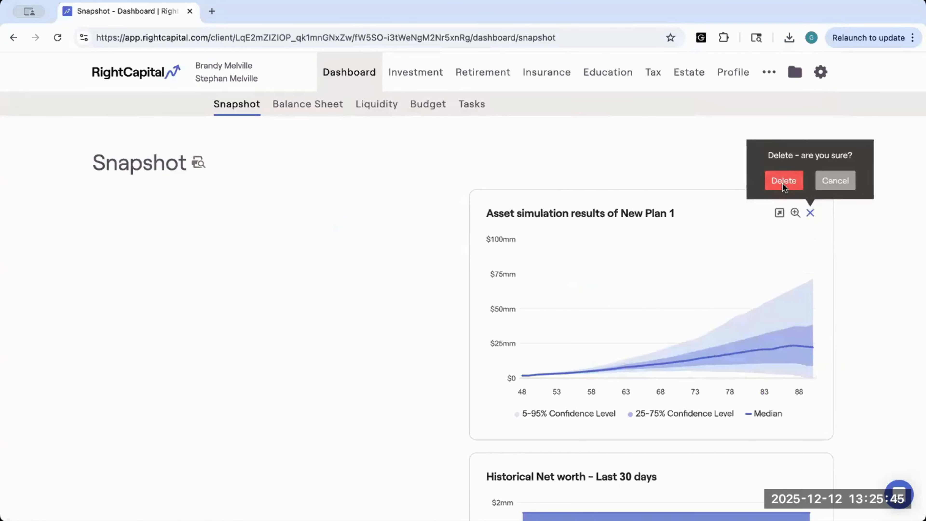
pyautogui.click(780, 180)
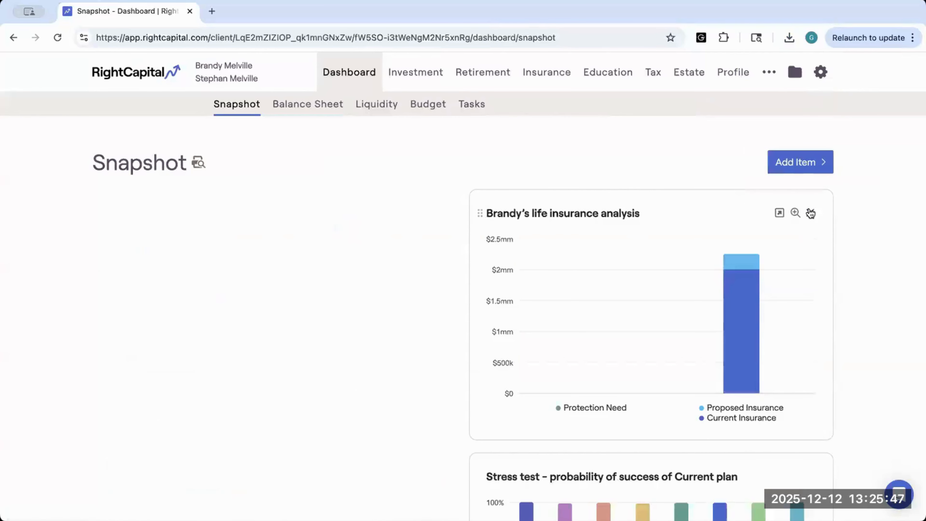
# - Delete the life insurance analysis and Stress test cards from the Snapshot
pyautogui.click(809, 213)
pyautogui.click(783, 181)
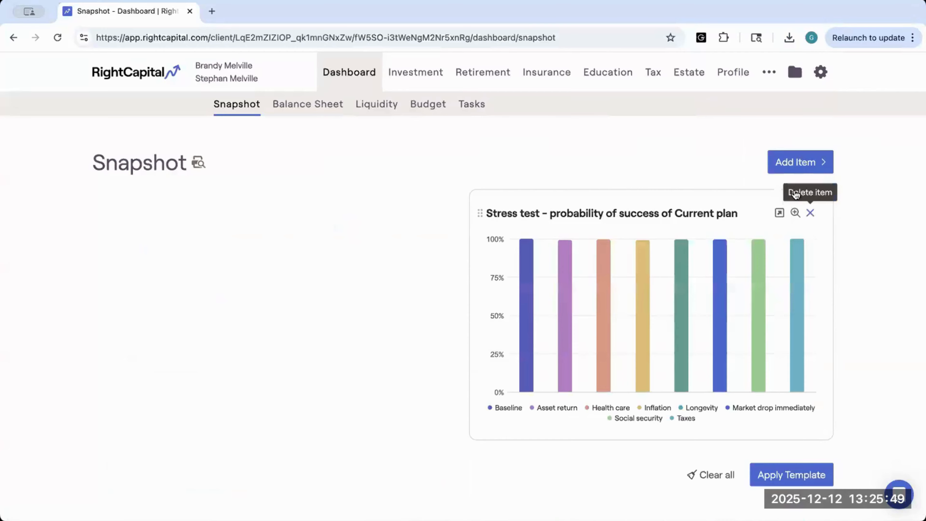
pyautogui.click(809, 212)
pyautogui.click(782, 180)
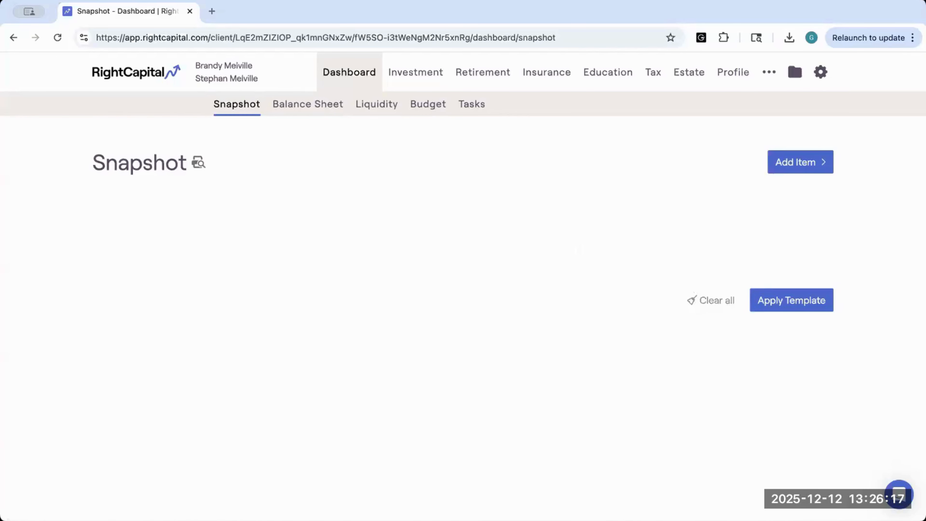
# - Add the Net worth and Probability of success key metrics to the empty Snapshot
pyautogui.click(782, 164)
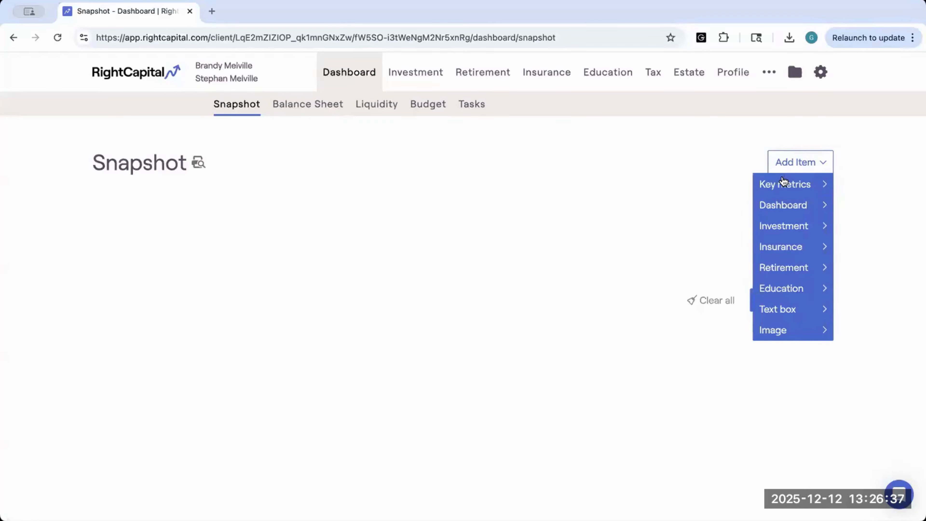
pyautogui.moveTo(783, 180)
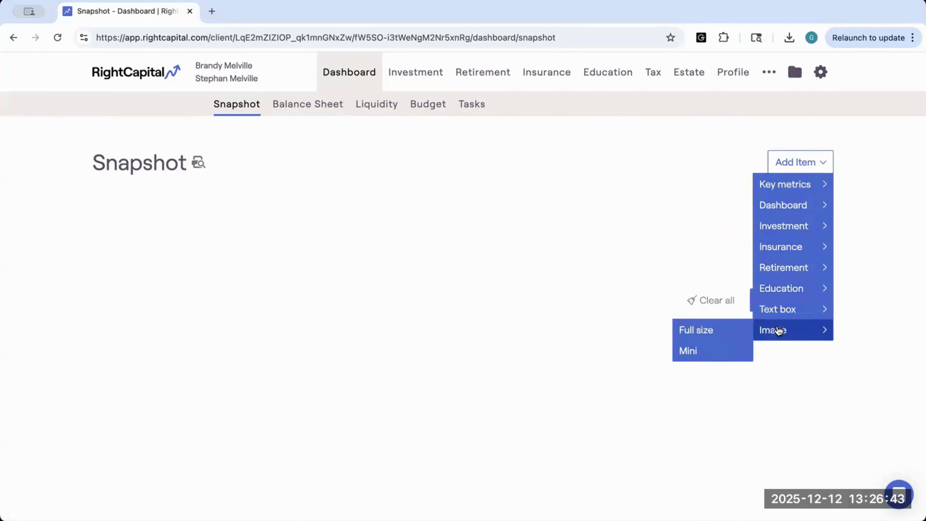
pyautogui.moveTo(769, 268)
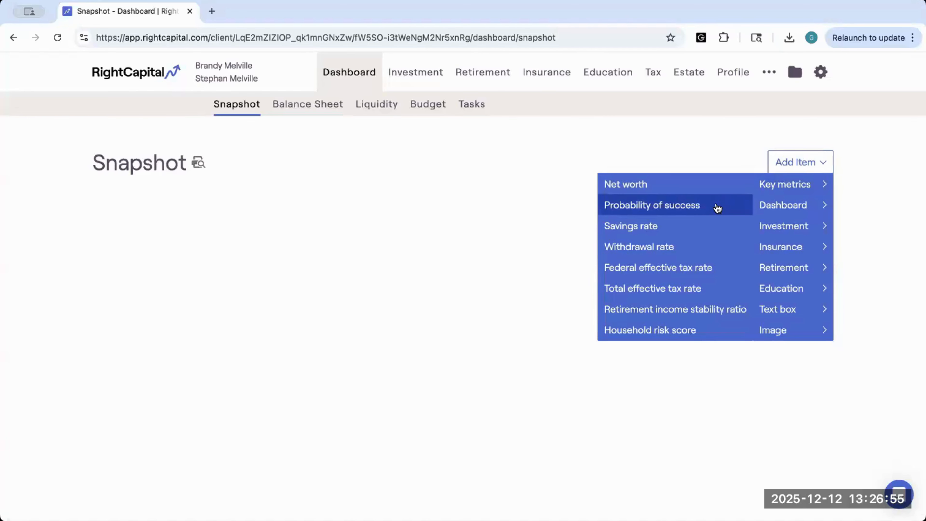
pyautogui.click(704, 186)
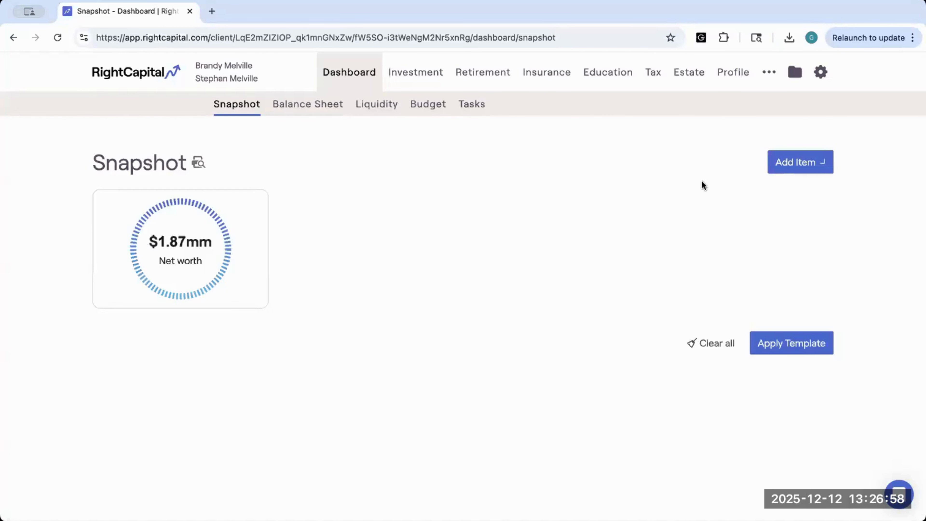
pyautogui.click(787, 172)
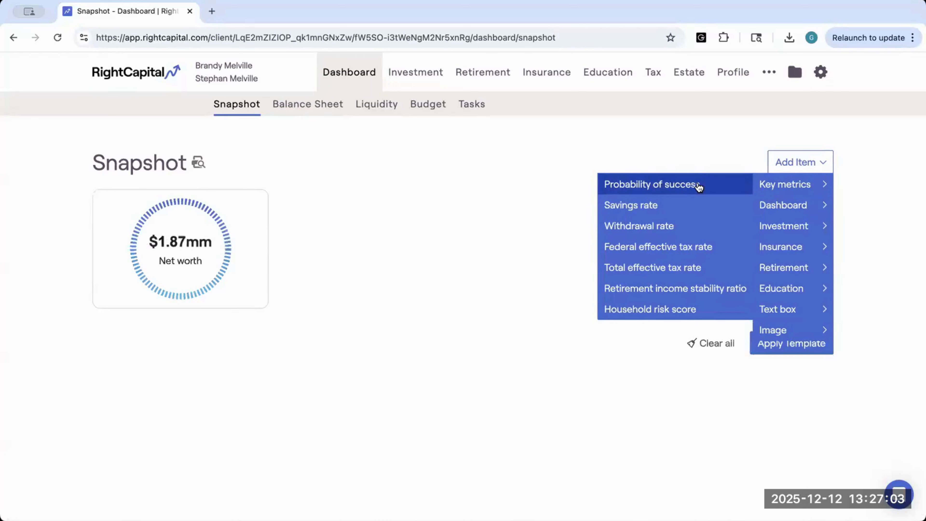
pyautogui.click(698, 186)
# - Replace the Probability of success key metric with the larger Probability of success card from the Retirement category
pyautogui.moveTo(413, 203)
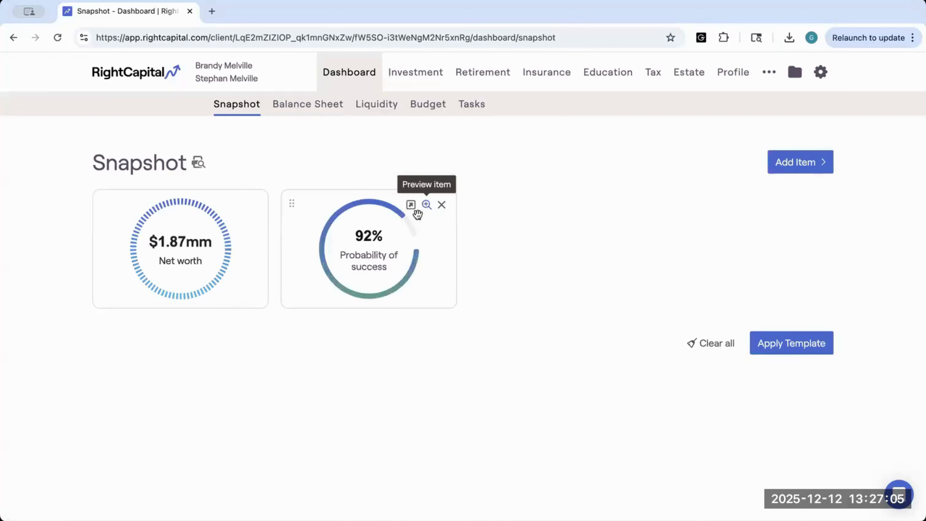
pyautogui.click(440, 206)
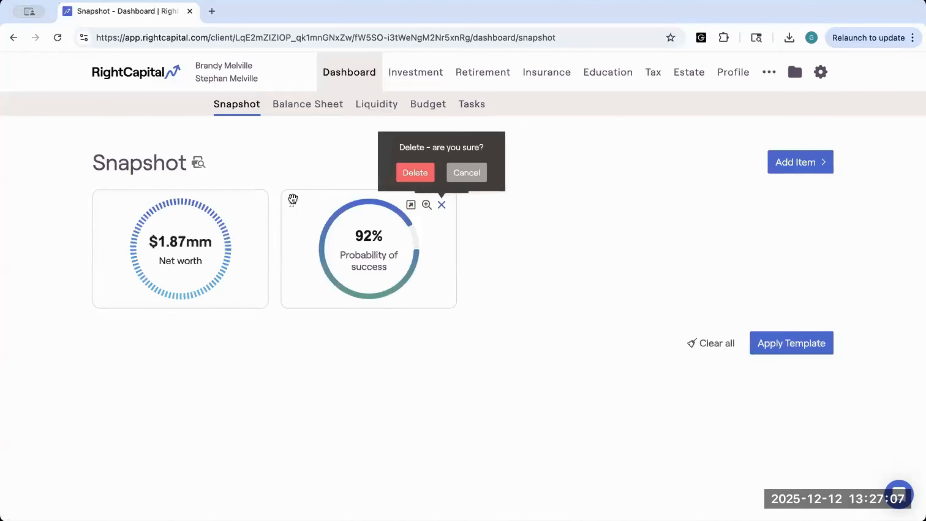
pyautogui.click(782, 169)
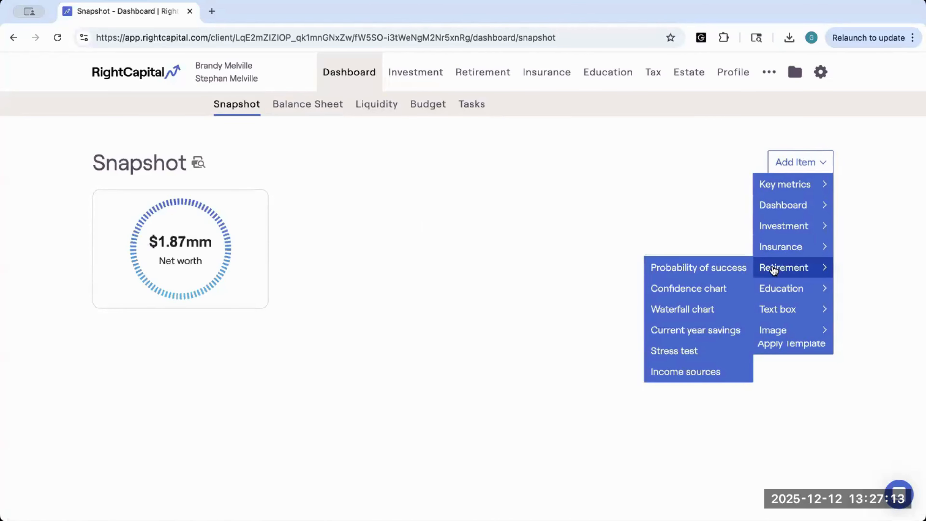
pyautogui.click(713, 267)
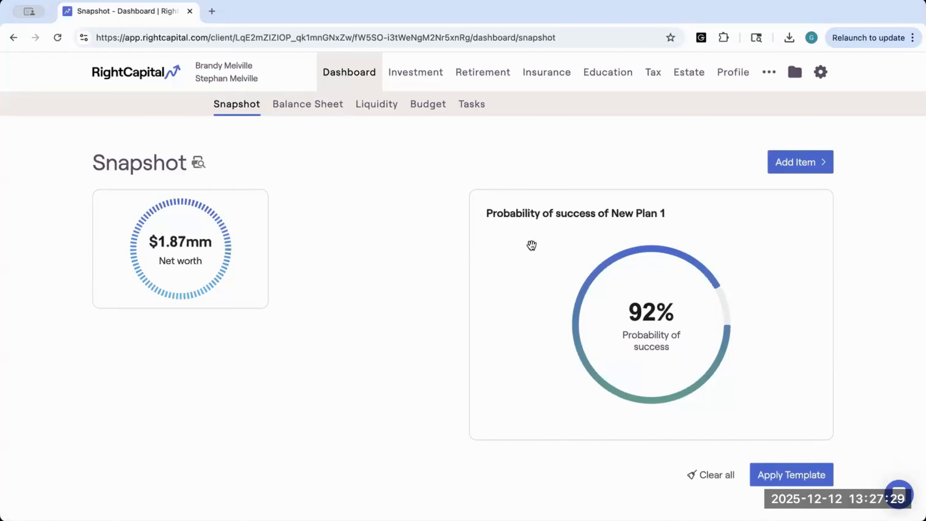
# - Delete the Net worth key metric and add the Retirement category's Income sources chart to the Snapshot
pyautogui.click(254, 205)
pyautogui.click(228, 173)
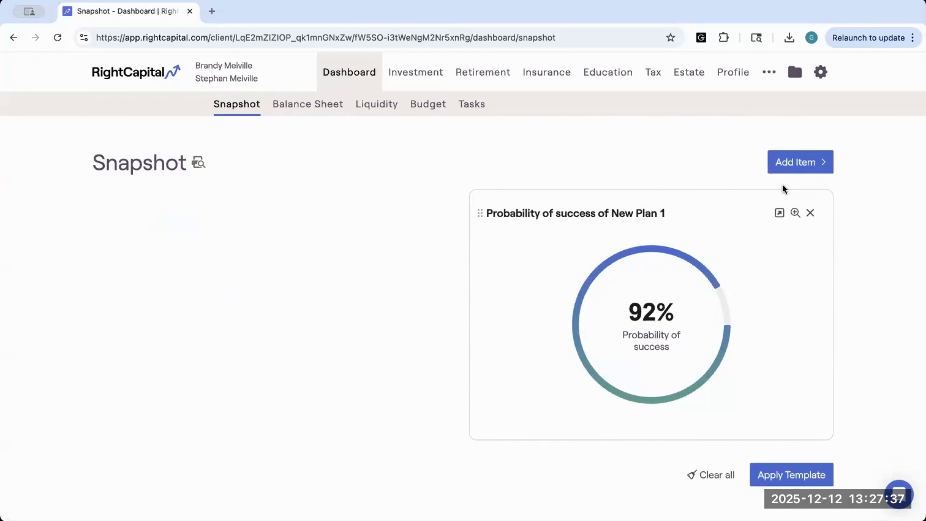
pyautogui.click(789, 172)
pyautogui.moveTo(793, 267)
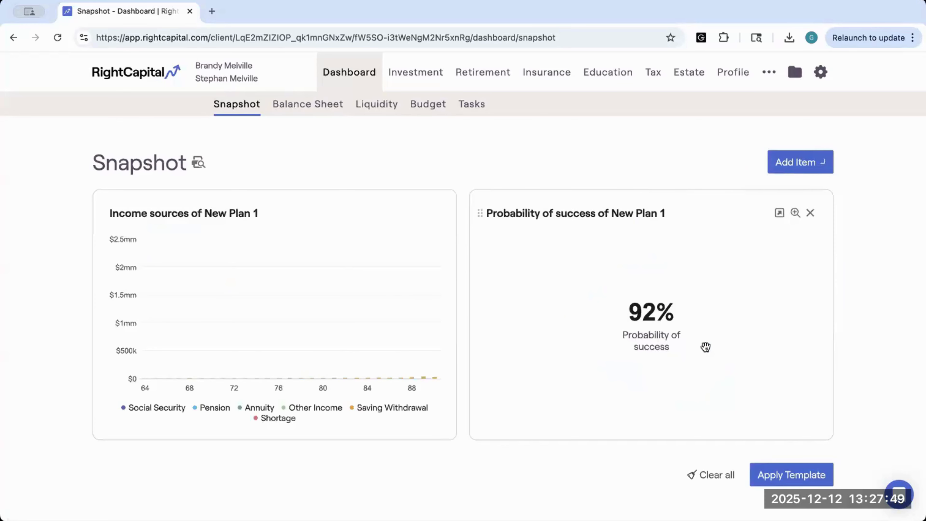
pyautogui.click(707, 350)
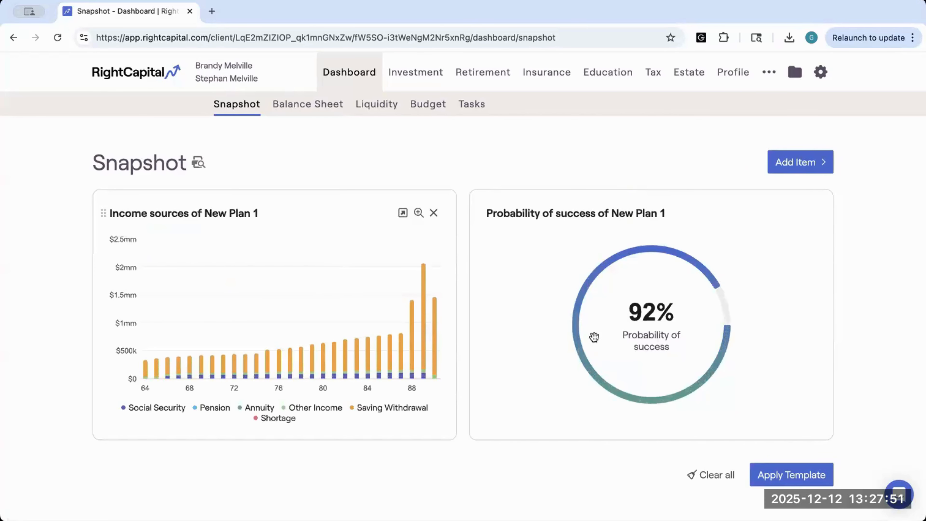
# - Move the Probability of success widget ahead of Income sources and add the Net worth key metric to the Snapshot
pyautogui.moveTo(636, 339); pyautogui.dragTo(553, 334)
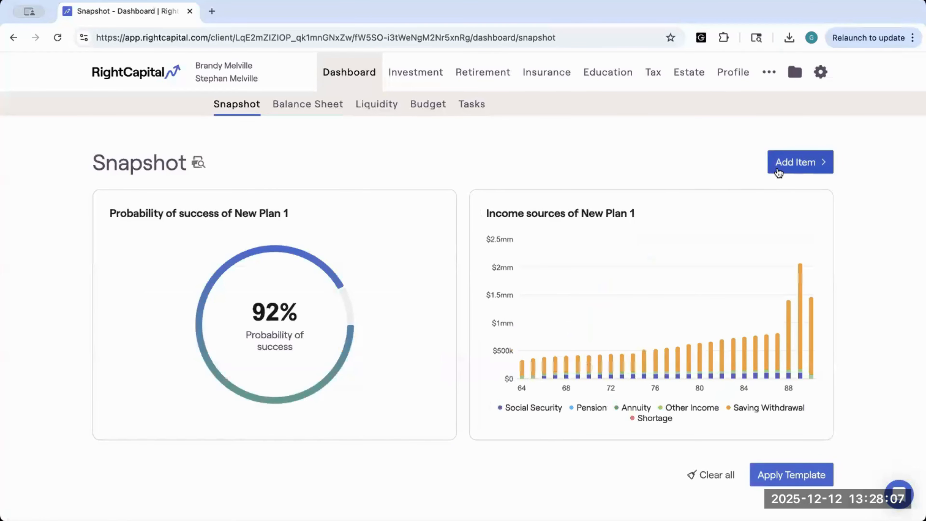
pyautogui.click(793, 172)
pyautogui.moveTo(794, 184)
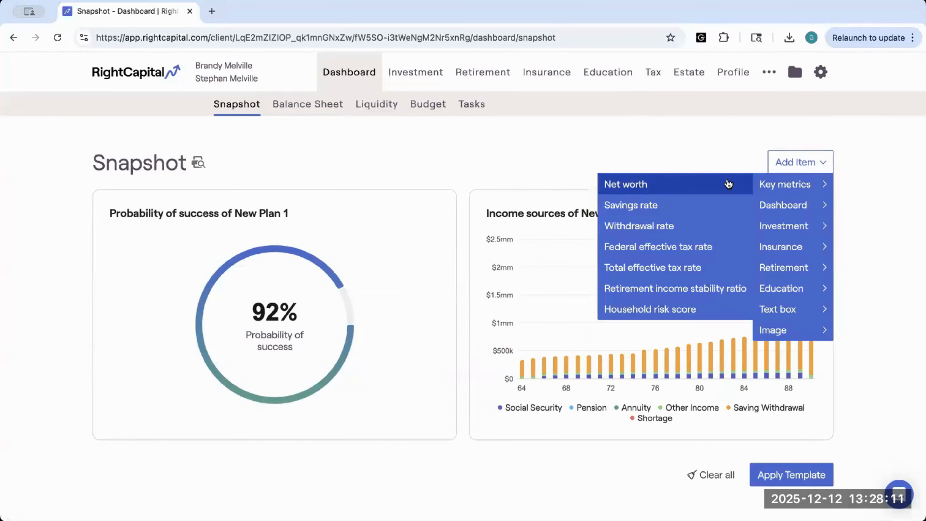
pyautogui.click(699, 182)
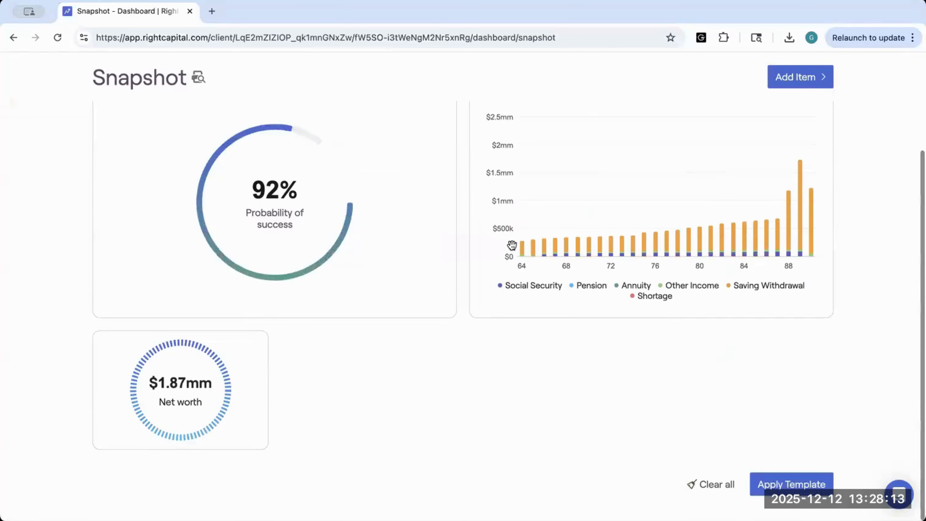
# - Add the Historical net worth chart from the Dashboard items to the Snapshot
pyautogui.scroll(2, 684, 169)
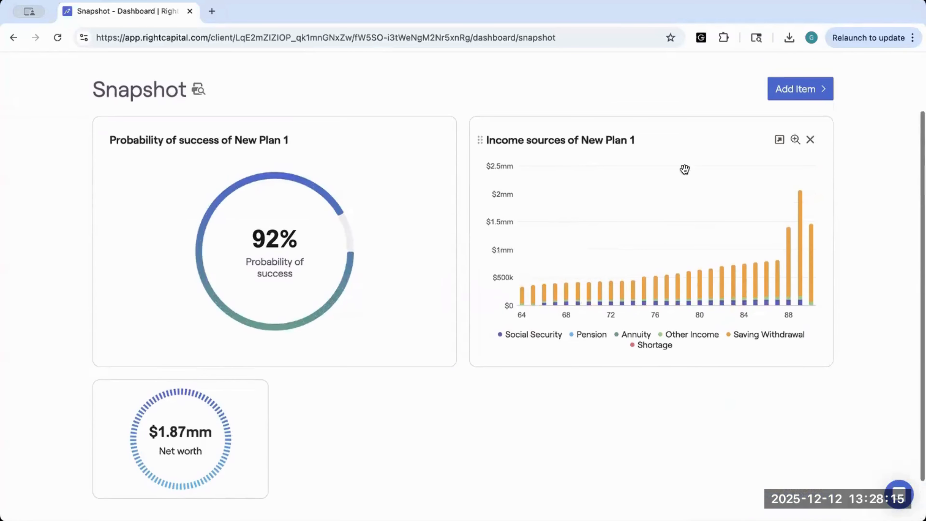
pyautogui.click(780, 94)
pyautogui.moveTo(782, 124)
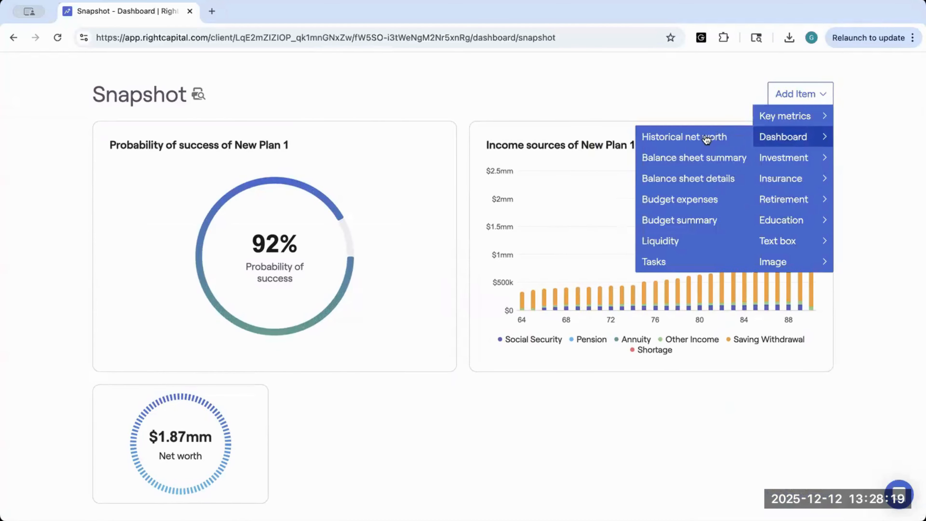
pyautogui.click(704, 137)
# - Add the Balance sheet summary chart from the Dashboard items to the Snapshot
pyautogui.scroll(4, 635, 155)
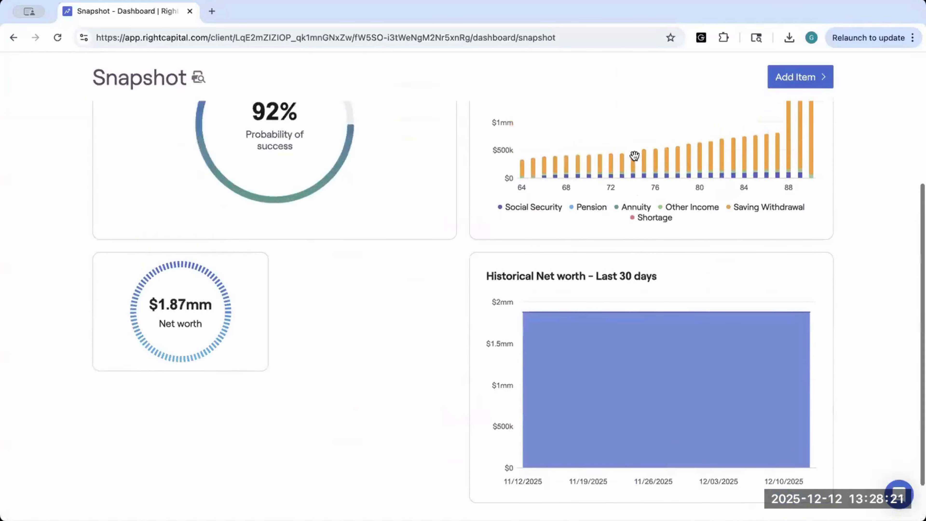
pyautogui.scroll(6, 634, 156)
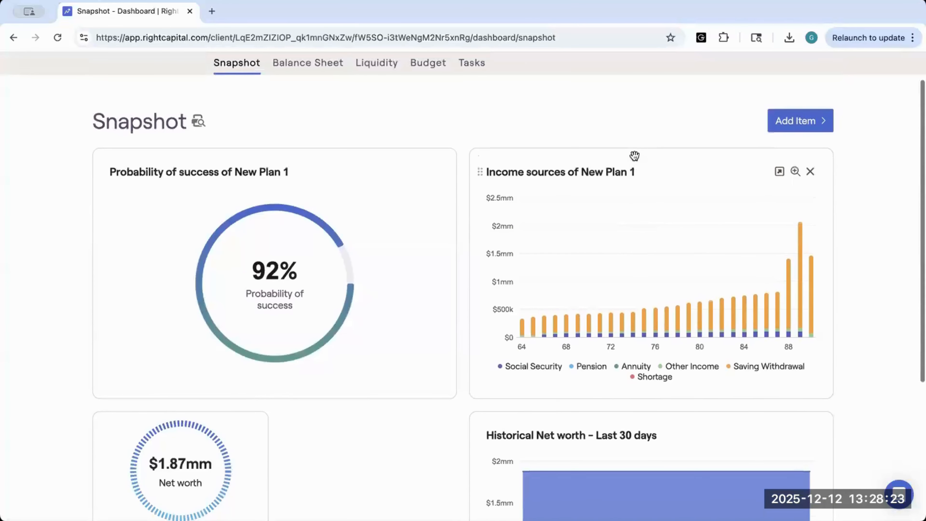
pyautogui.scroll(-1, 635, 156)
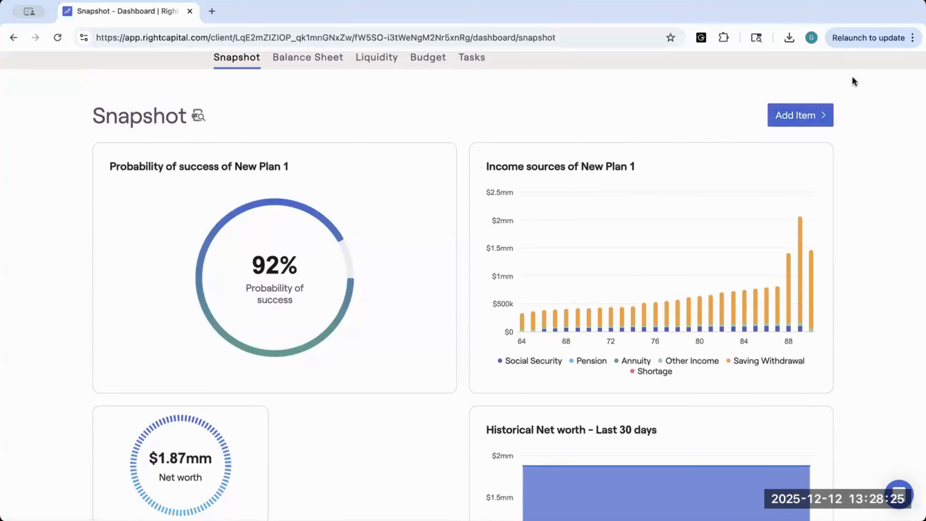
pyautogui.click(815, 116)
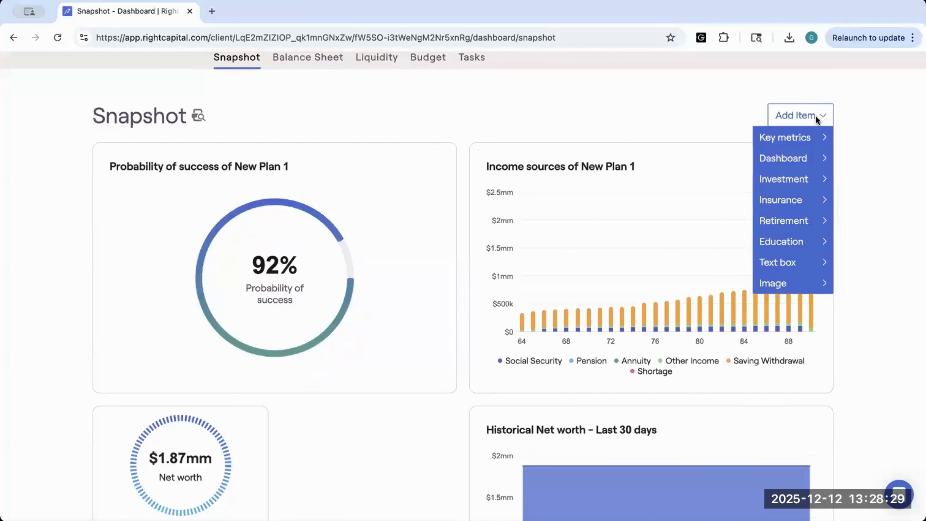
pyautogui.moveTo(807, 136)
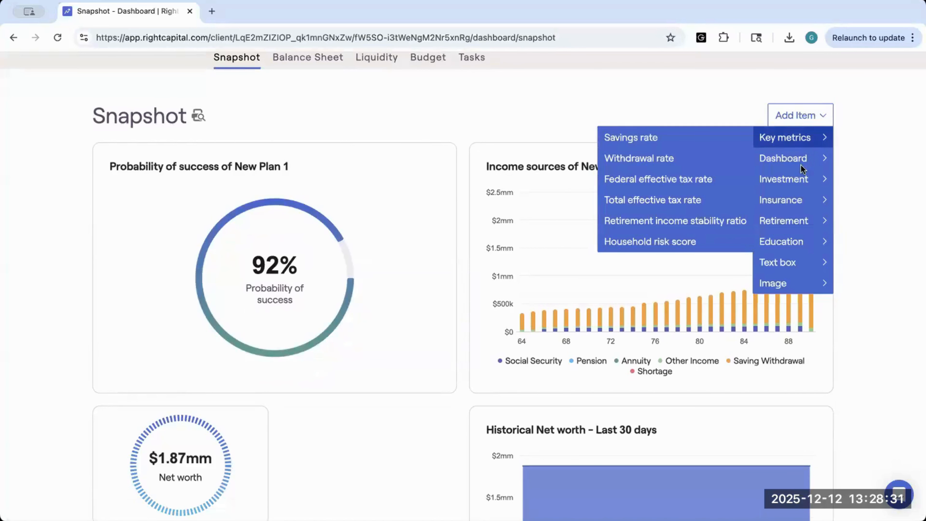
pyautogui.moveTo(797, 162)
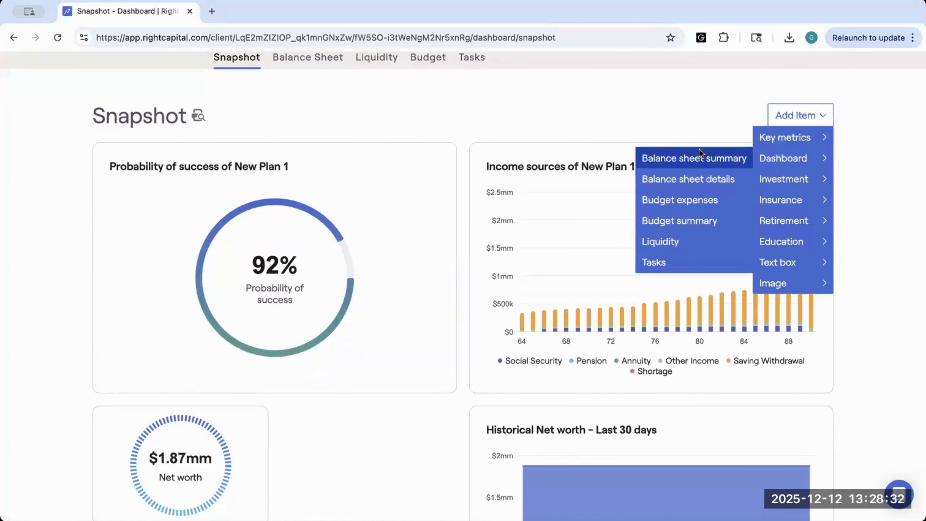
pyautogui.click(689, 159)
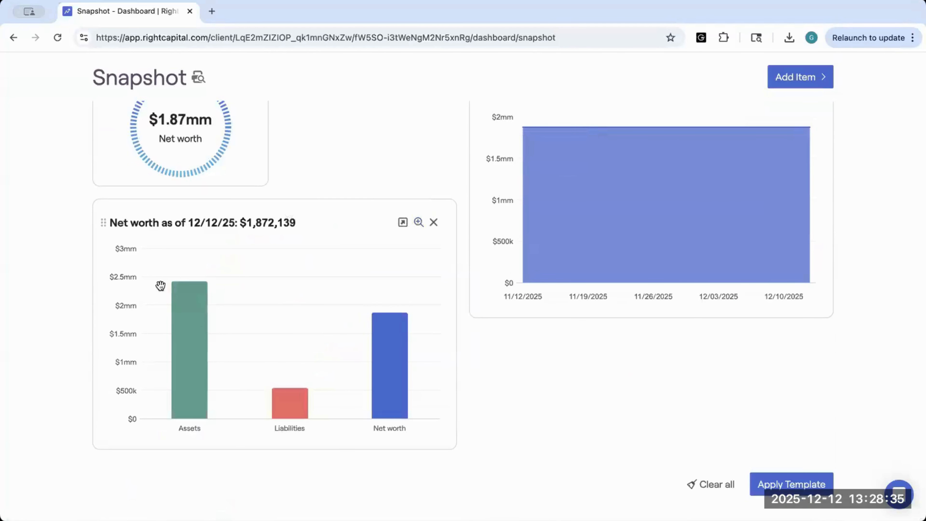
# - Add the Balance sheet details table from the Dashboard items to the Snapshot
pyautogui.moveTo(408, 383)
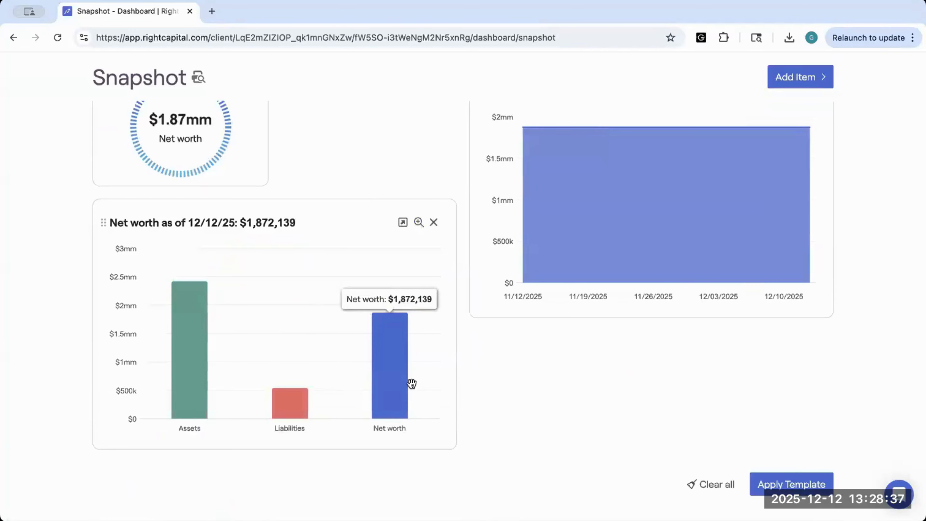
pyautogui.scroll(5, 624, 274)
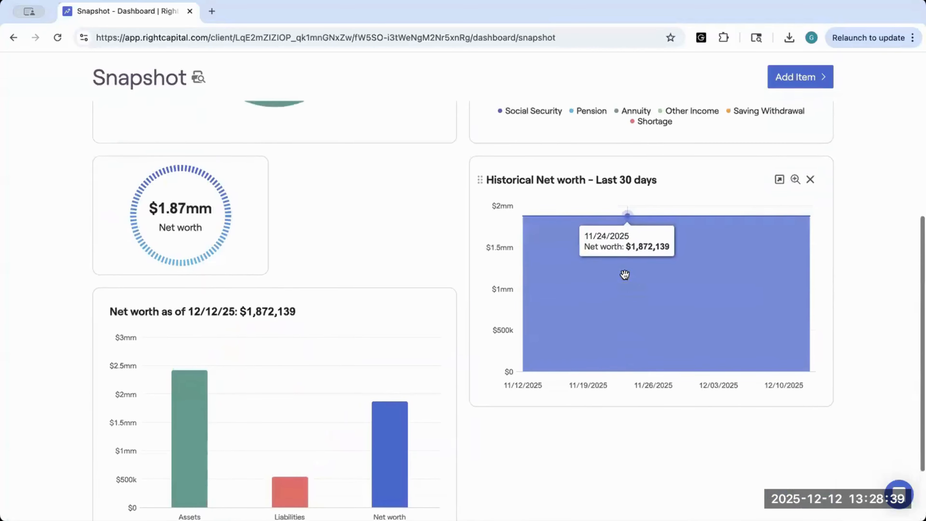
pyautogui.click(783, 77)
pyautogui.moveTo(784, 98)
pyautogui.moveTo(772, 120)
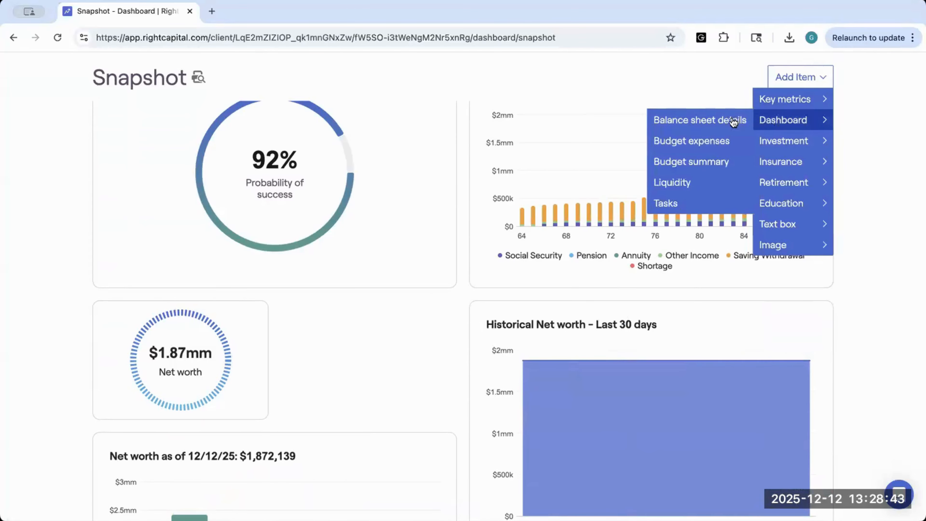
pyautogui.click(707, 121)
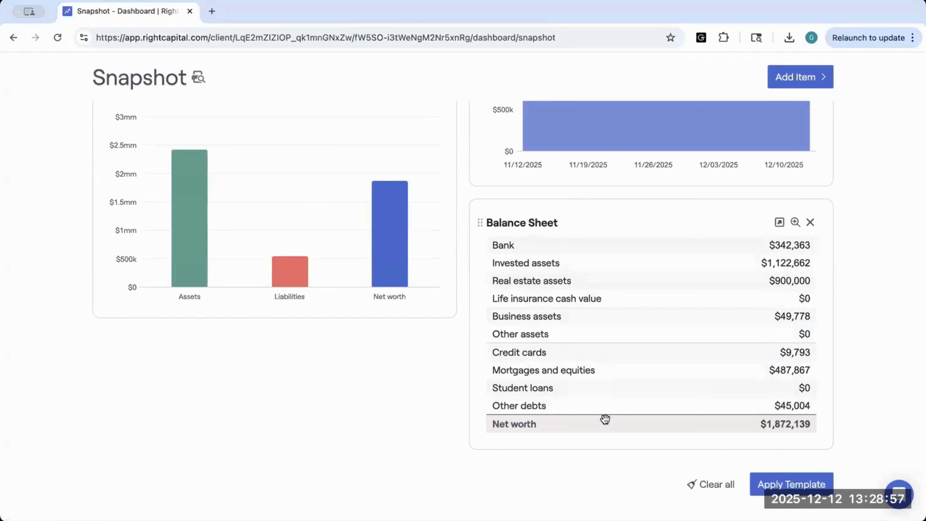
# - Add the stress test chart from the Retirement items to the Snapshot, showing the Current plan's probability of success
pyautogui.scroll(2, 597, 277)
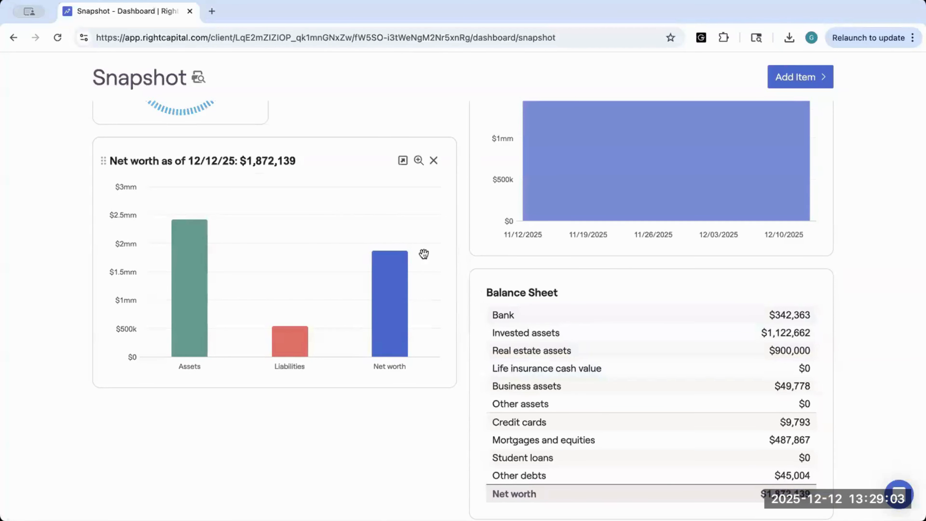
pyautogui.scroll(1, 591, 266)
pyautogui.scroll(3, 591, 268)
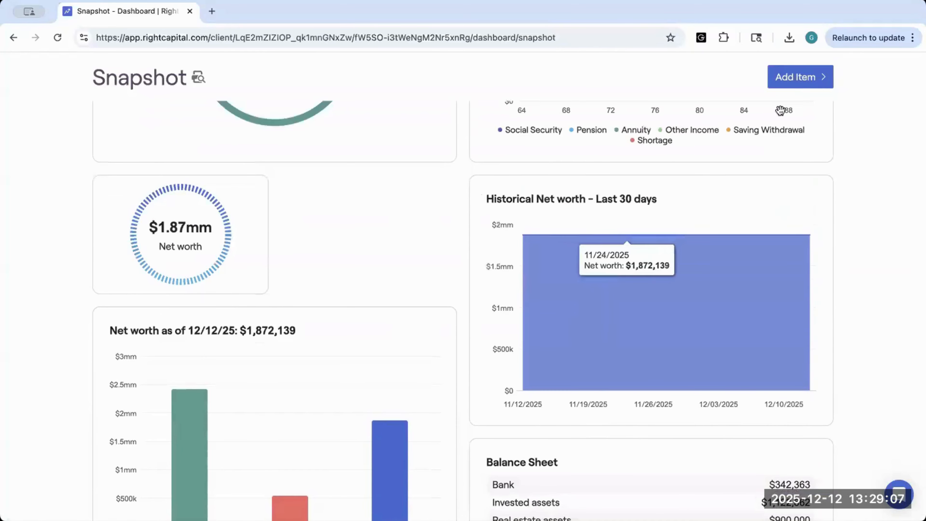
pyautogui.click(786, 85)
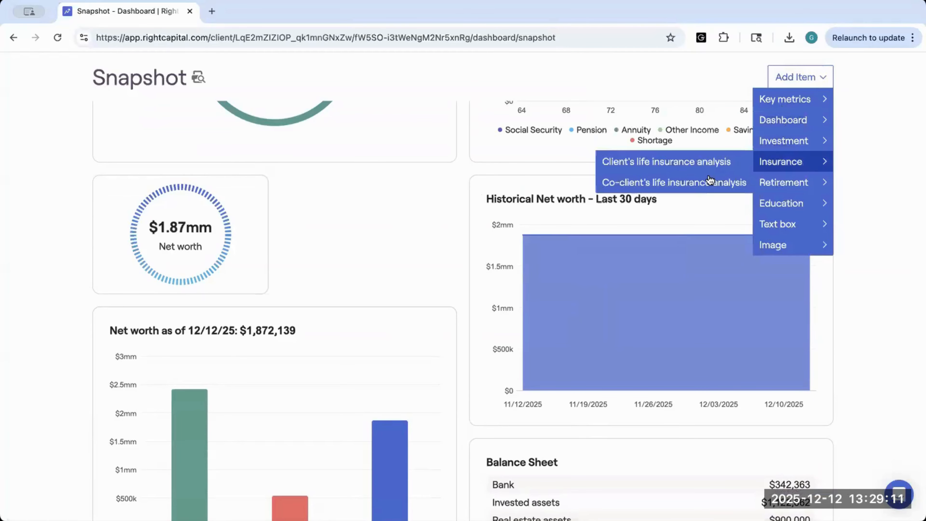
pyautogui.moveTo(784, 182)
pyautogui.click(699, 244)
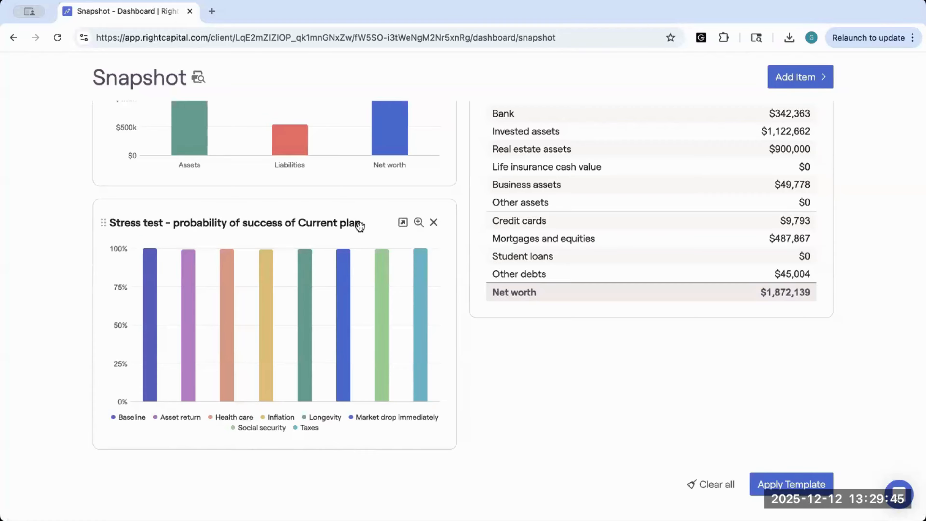
# - Add the Savings rate key metric to the Snapshot
pyautogui.scroll(5, 360, 226)
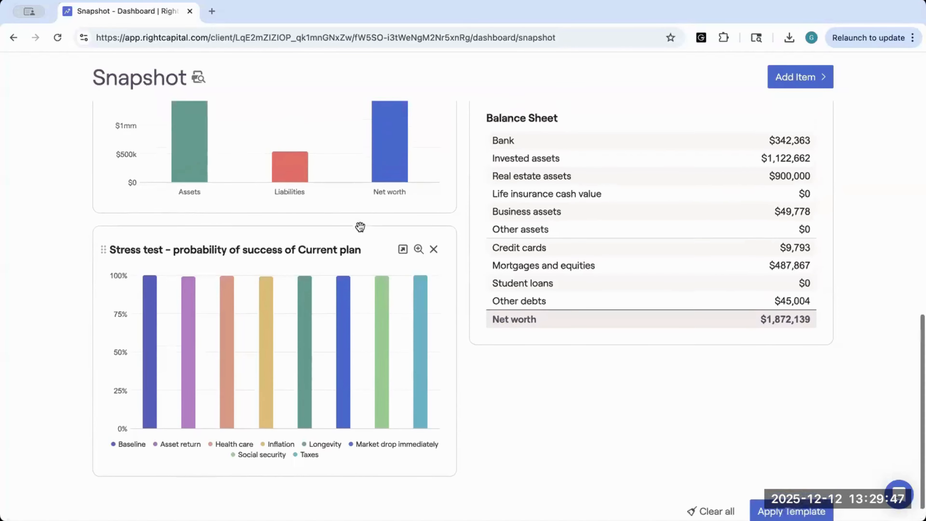
pyautogui.scroll(1, 361, 230)
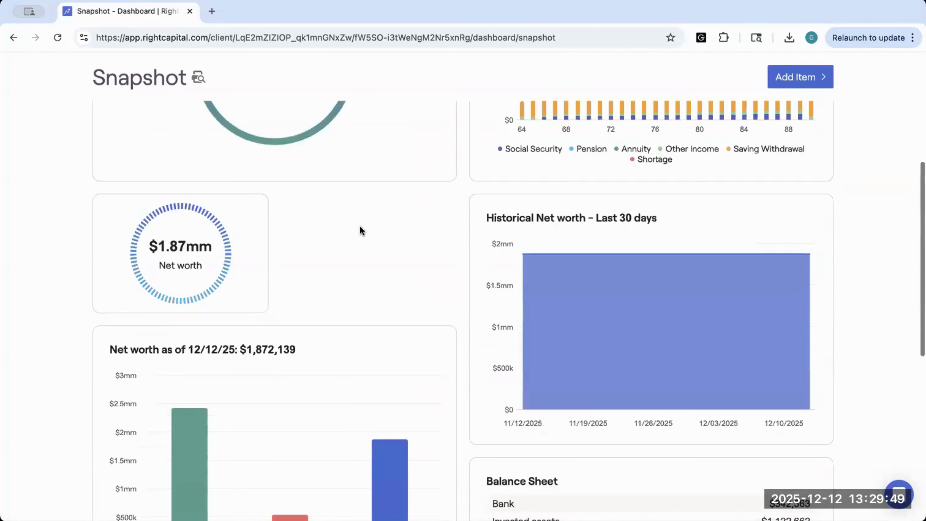
pyautogui.click(779, 84)
pyautogui.moveTo(780, 97)
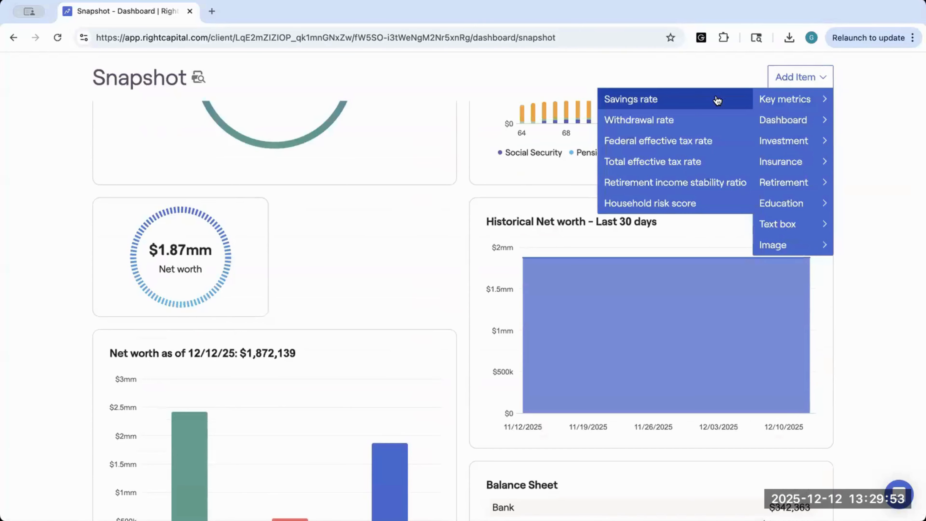
pyautogui.click(641, 99)
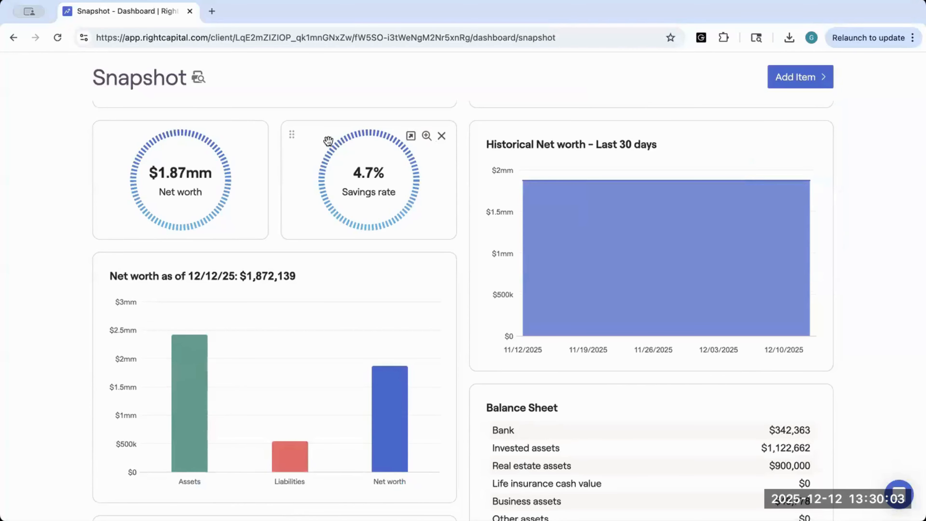
# - Review the Snapshot layout, open the client's Report page and download the selected Dashboard Snapshot page as a PDF
pyautogui.scroll(4, 322, 212)
pyautogui.scroll(3, 322, 211)
pyautogui.scroll(-7, 322, 212)
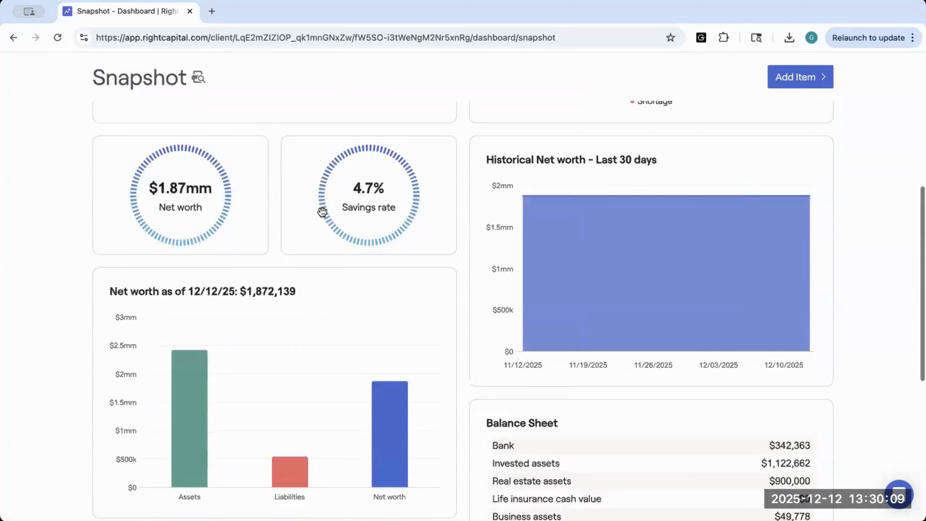
pyautogui.scroll(-9, 322, 211)
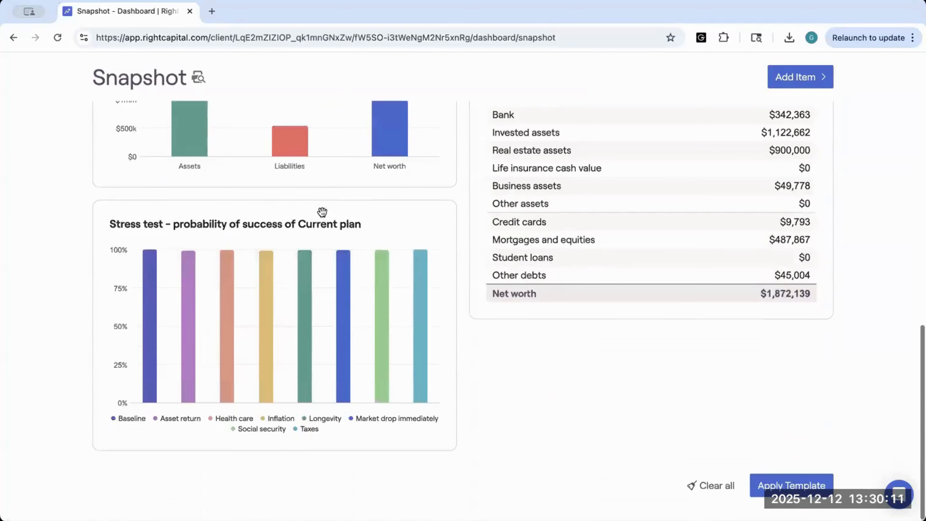
pyautogui.scroll(15, 322, 212)
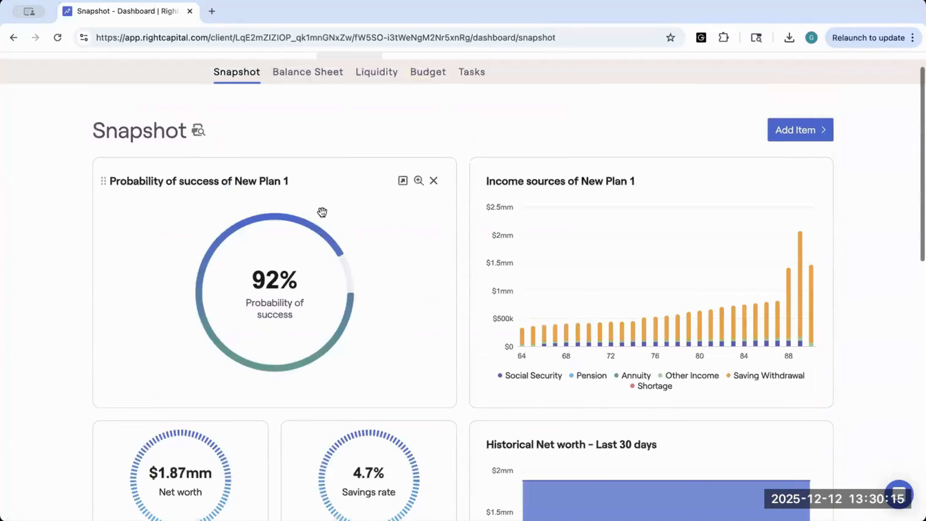
pyautogui.click(821, 72)
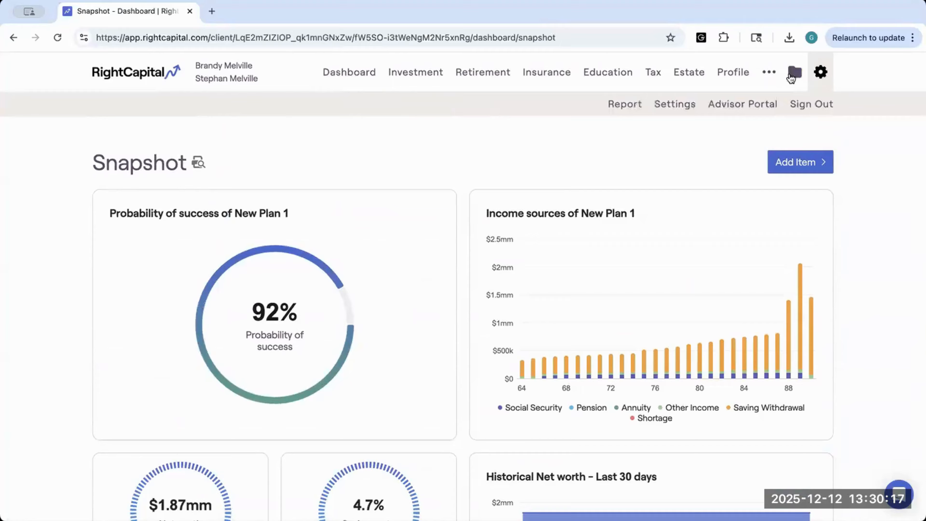
pyautogui.click(626, 104)
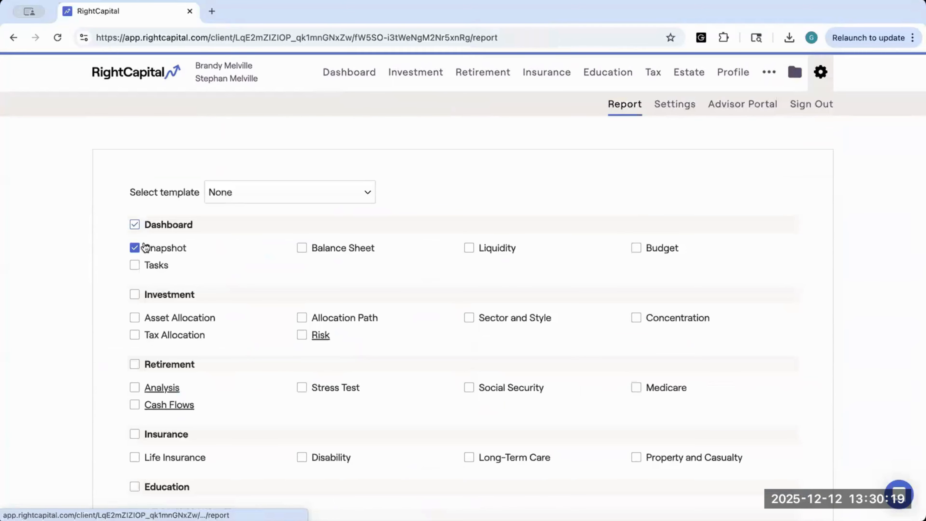
pyautogui.scroll(-10, 151, 252)
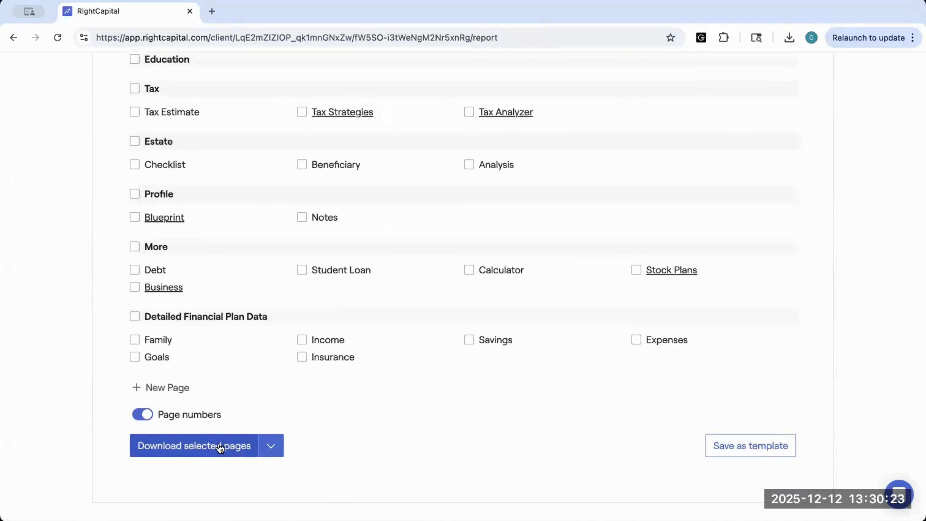
pyautogui.click(270, 445)
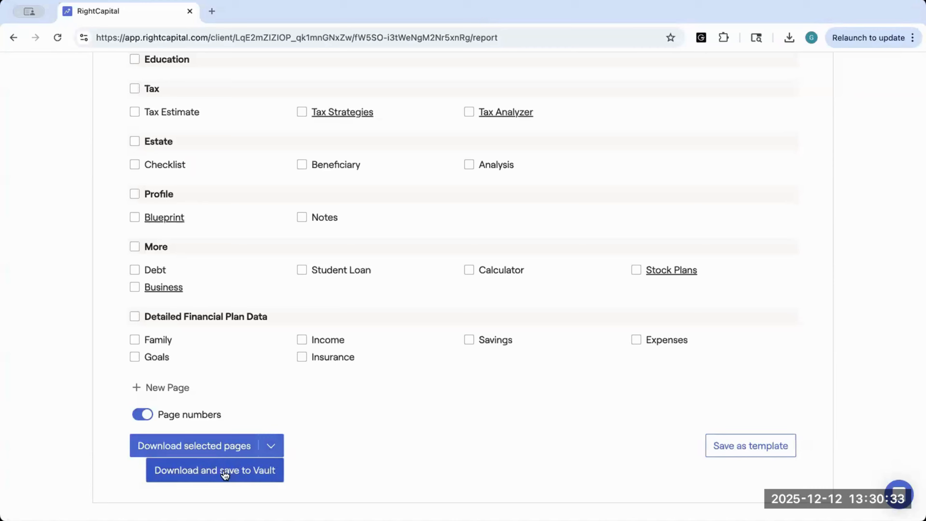
pyautogui.click(204, 445)
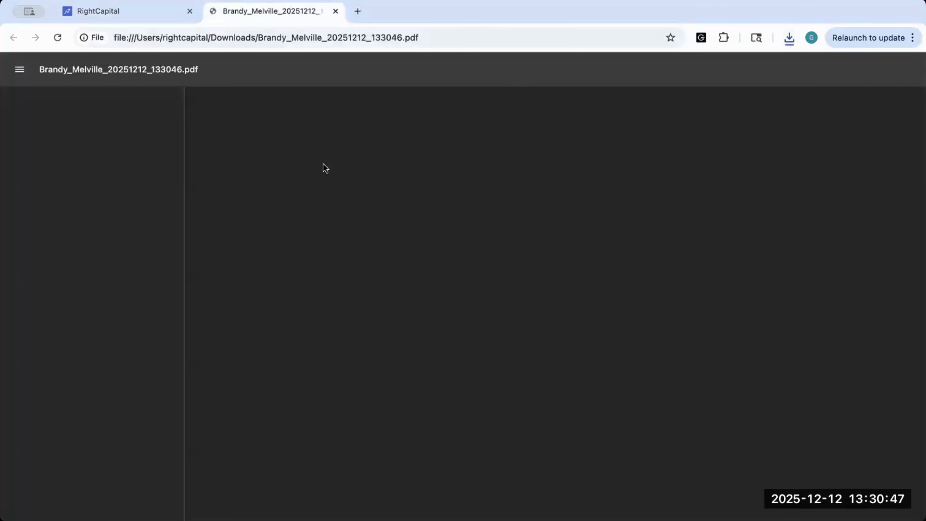
# - Go to page 3 of the downloaded PDF report and examine the Snapshot widgets on it
pyautogui.click(87, 376)
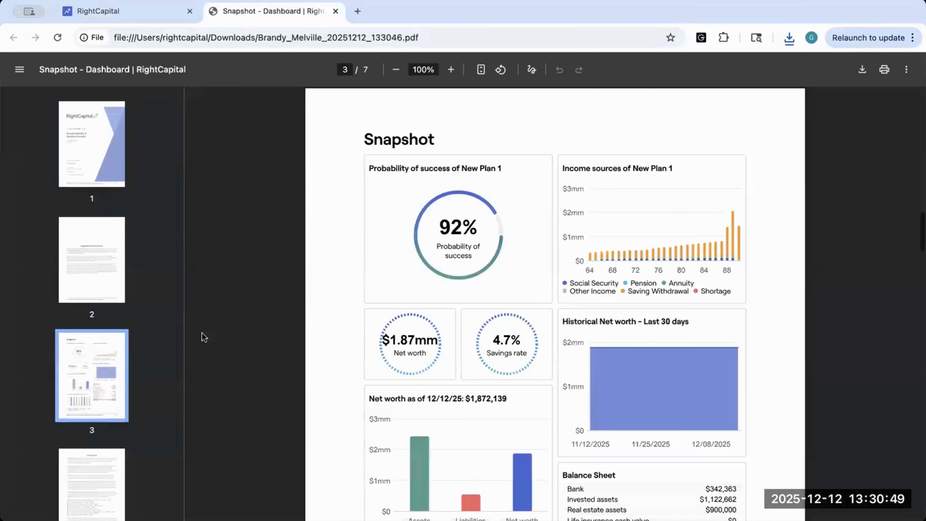
pyautogui.scroll(-5, 425, 365)
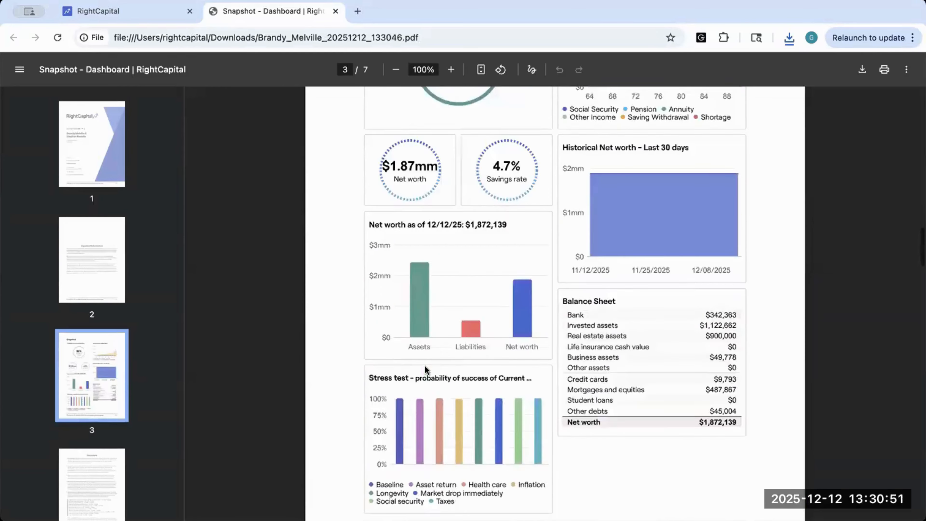
pyautogui.scroll(5, 424, 365)
pyautogui.scroll(-5, 424, 365)
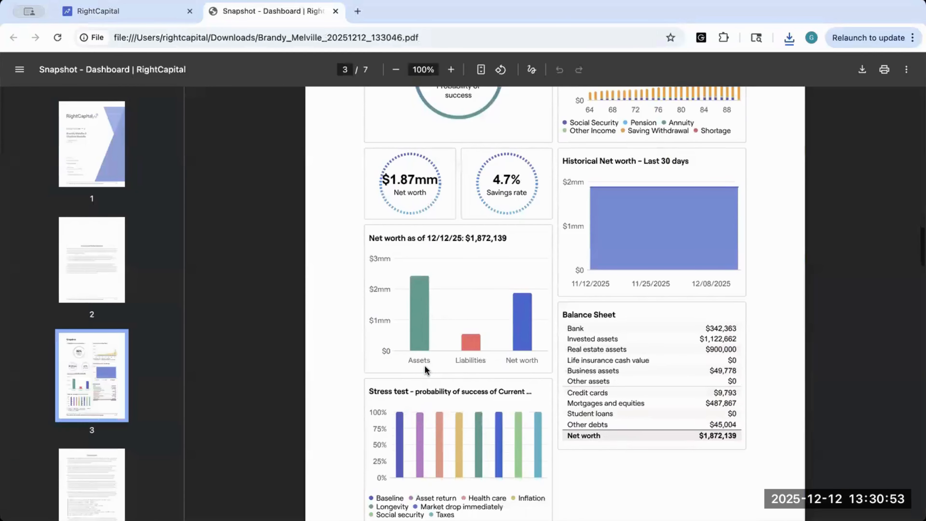
# - Close the downloaded PDF report and return to the client's Snapshot dashboard
pyautogui.scroll(2, 372, 215)
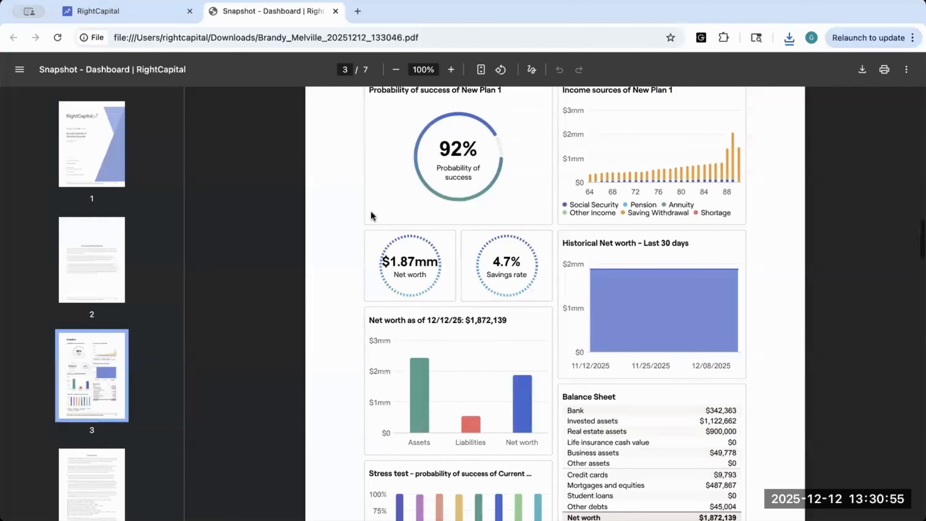
pyautogui.click(336, 12)
pyautogui.scroll(8, 338, 163)
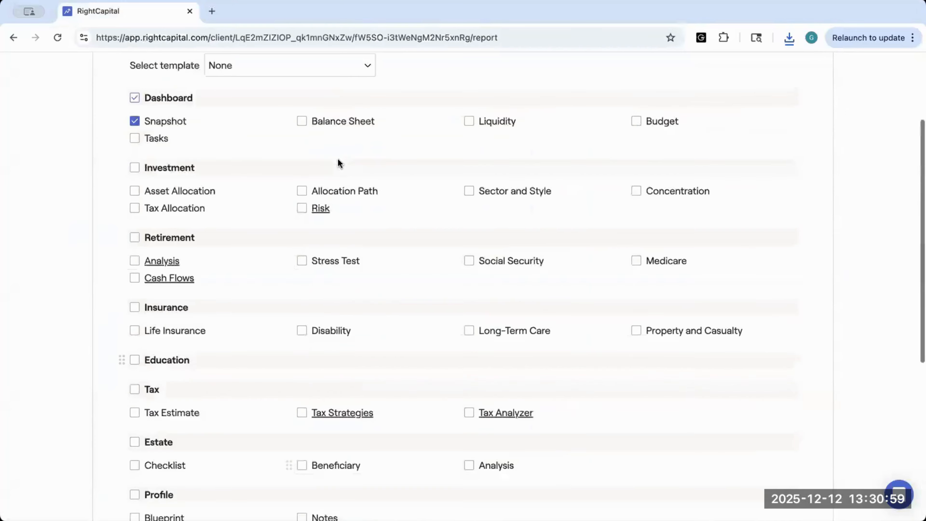
pyautogui.scroll(3, 338, 162)
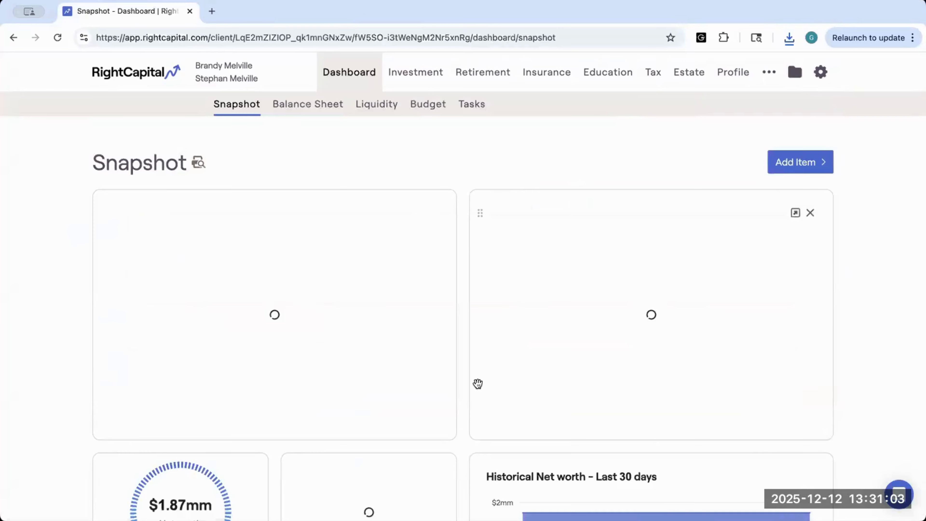
pyautogui.scroll(-2, 478, 384)
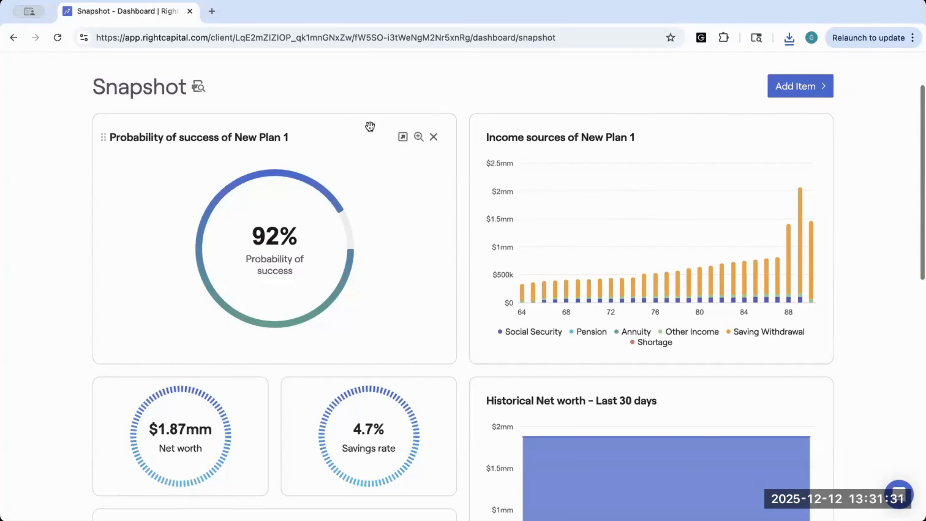
pyautogui.scroll(2, 369, 125)
pyautogui.scroll(3, 369, 126)
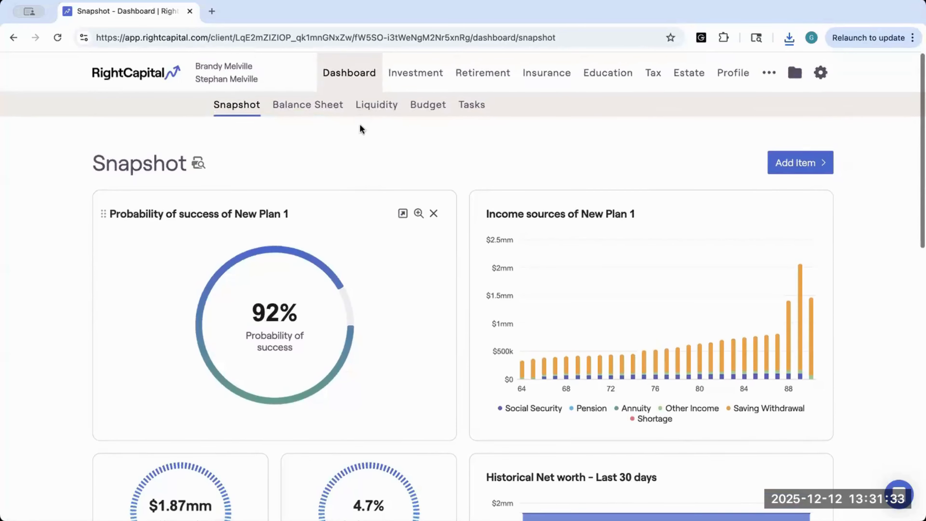
# - Go to the advisor's client list, reopen the same client and review all the widgets on the Snapshot
pyautogui.click(135, 75)
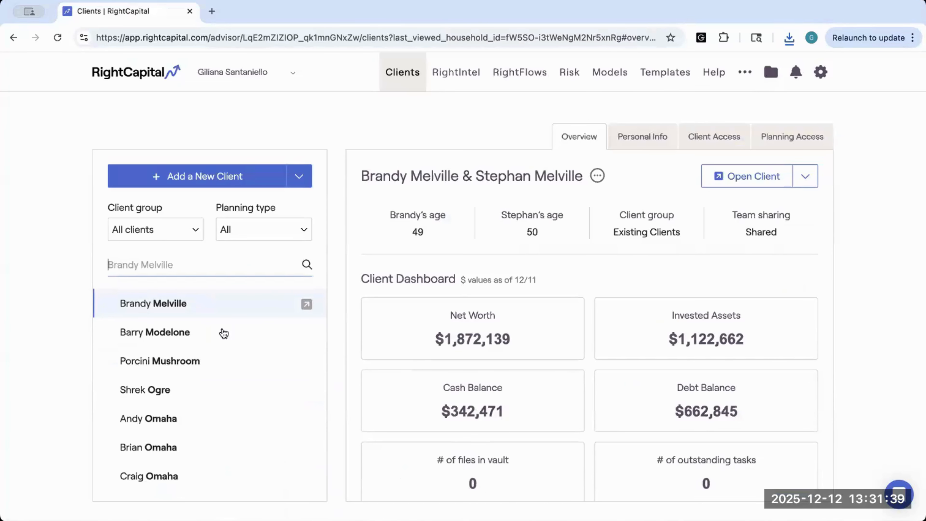
pyautogui.click(306, 303)
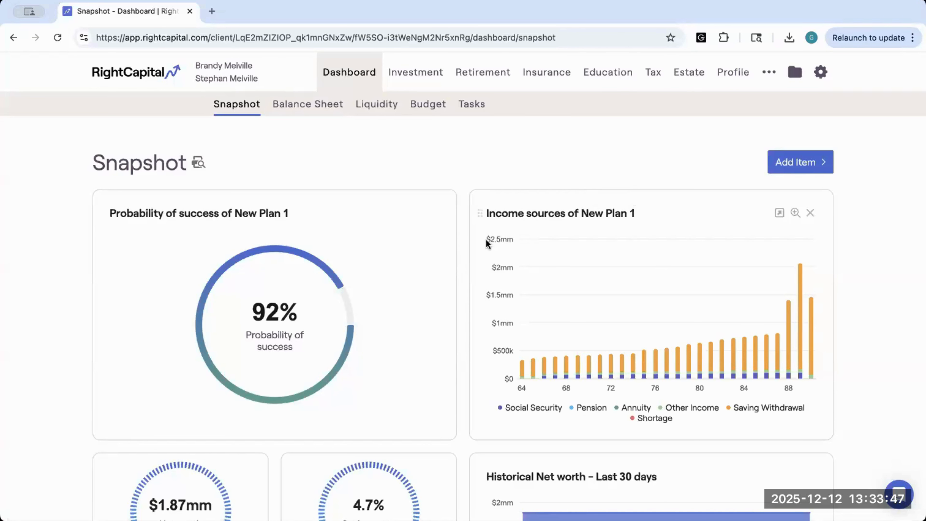
pyautogui.scroll(-5, 368, 370)
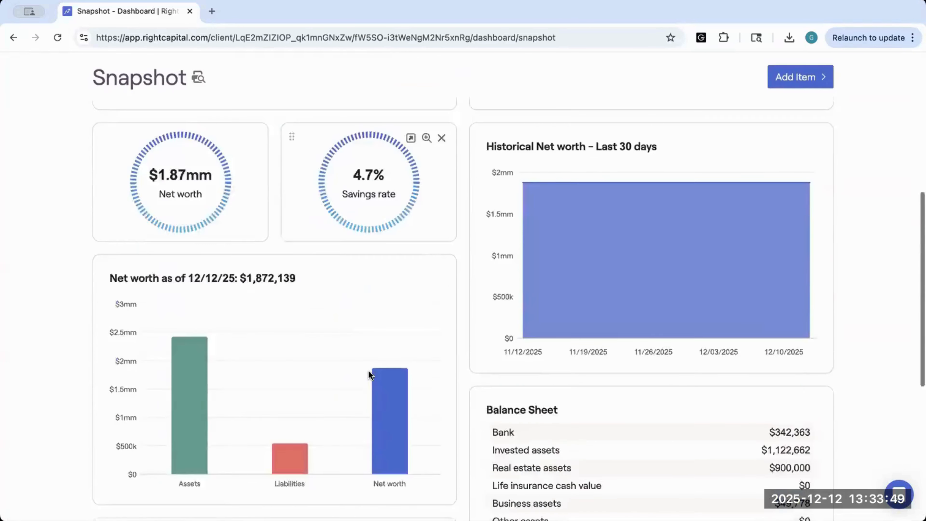
pyautogui.scroll(-3, 368, 369)
pyautogui.scroll(2, 368, 370)
pyautogui.scroll(1, 368, 370)
pyautogui.scroll(-3, 368, 370)
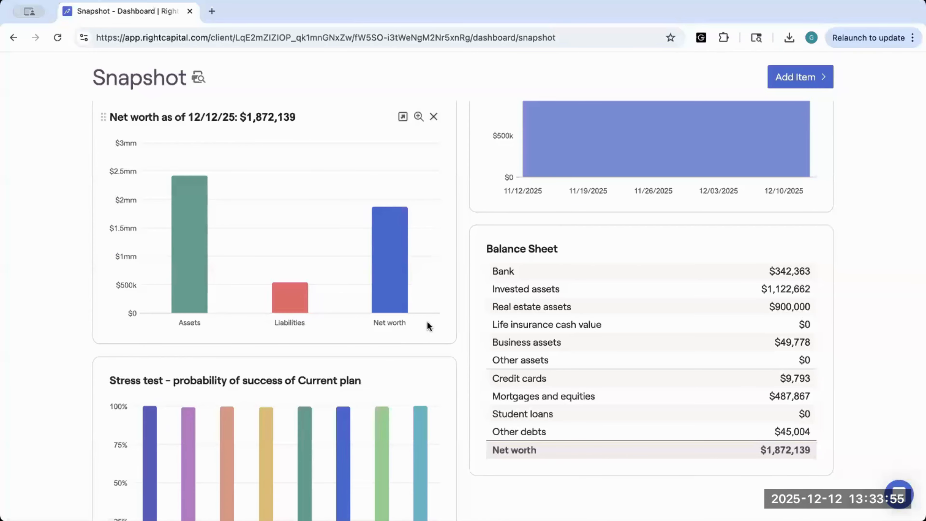
pyautogui.scroll(10, 427, 322)
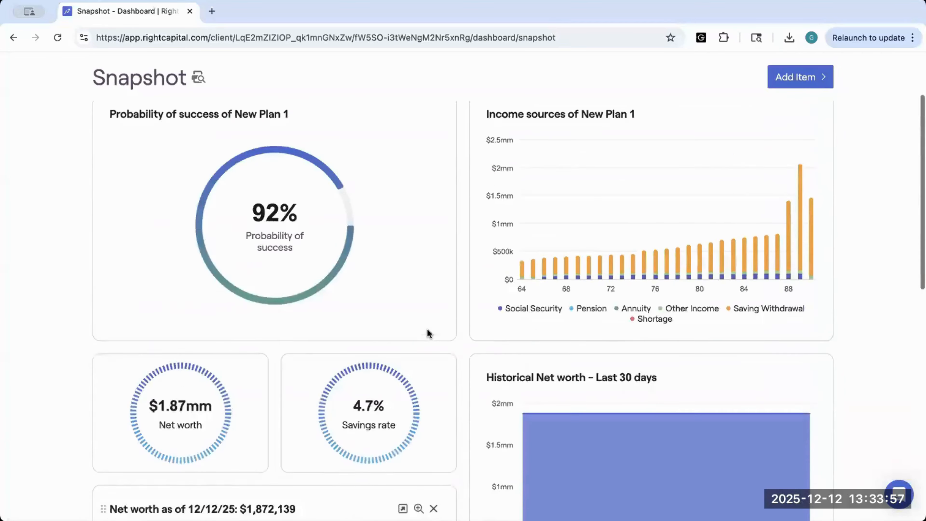
pyautogui.scroll(3, 427, 332)
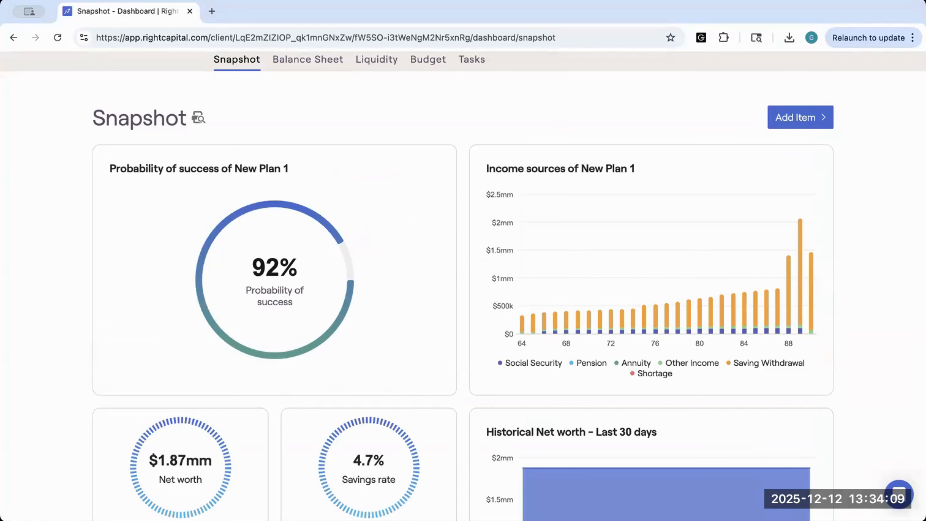
pyautogui.moveTo(334, 218)
pyautogui.scroll(-15, 336, 223)
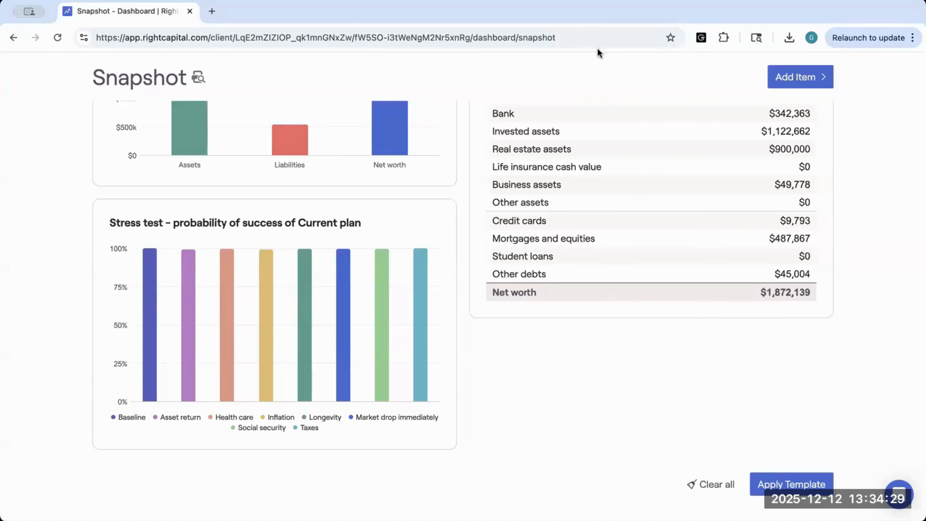
# - Add a Notes item to the Snapshot and start editing its empty text area
pyautogui.scroll(15, 583, 207)
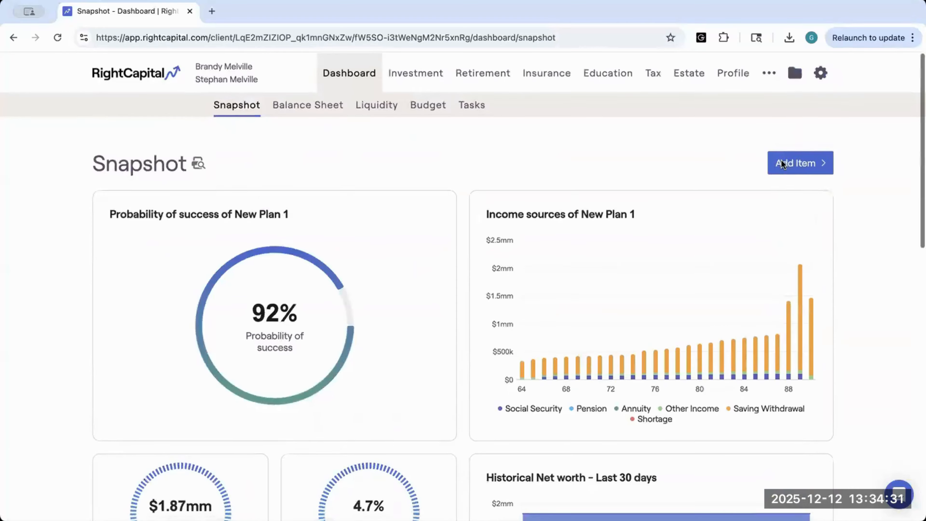
pyautogui.click(779, 165)
pyautogui.moveTo(766, 308)
pyautogui.click(716, 309)
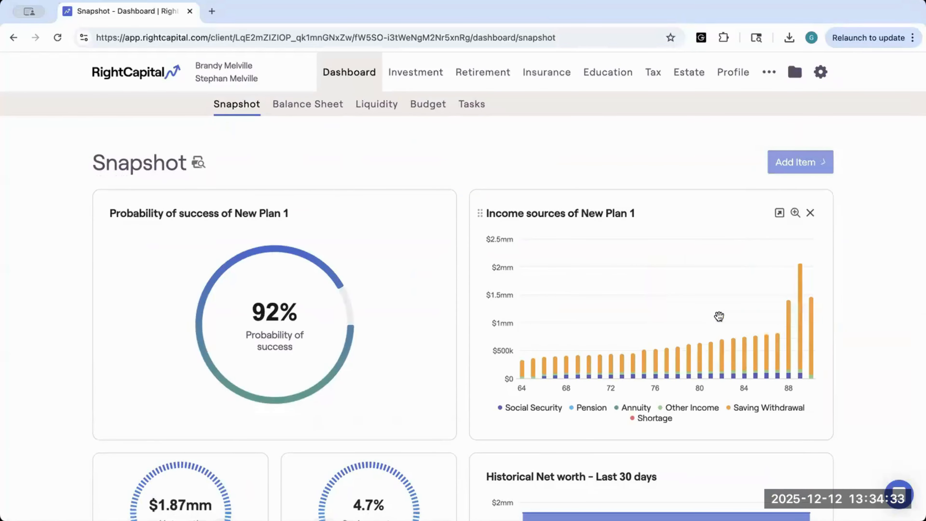
pyautogui.click(524, 249)
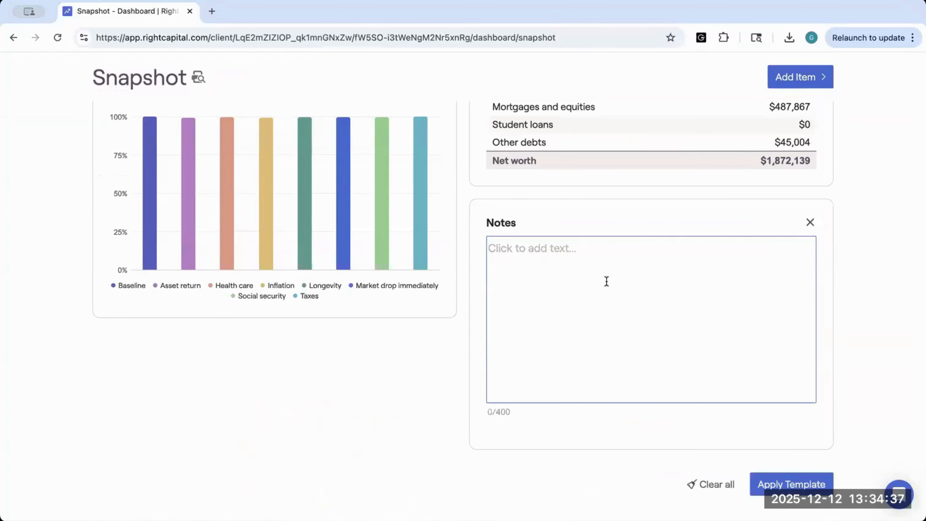
# - Enter the word "Text" in the Notes item
pyautogui.write('G')
pyautogui.press('BackSpace')
pyautogui.write('Tex')
pyautogui.press('BackSpace')
pyautogui.press('BackSpace')
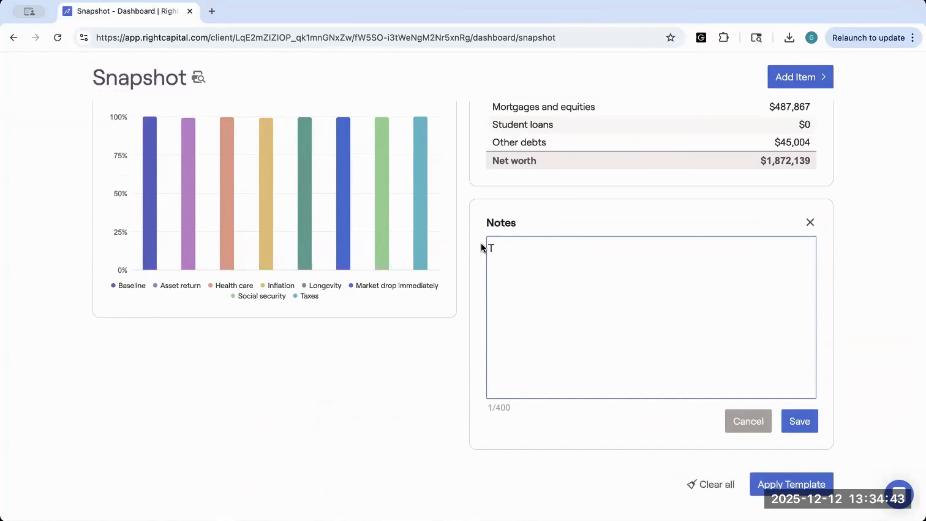
pyautogui.write('ext')
pyautogui.press('BackSpace')
pyautogui.write('t')
# - Apply bold, italic and strikethrough to the word "Text" in the note, and remove all three formats again
pyautogui.doubleClick(485, 250)
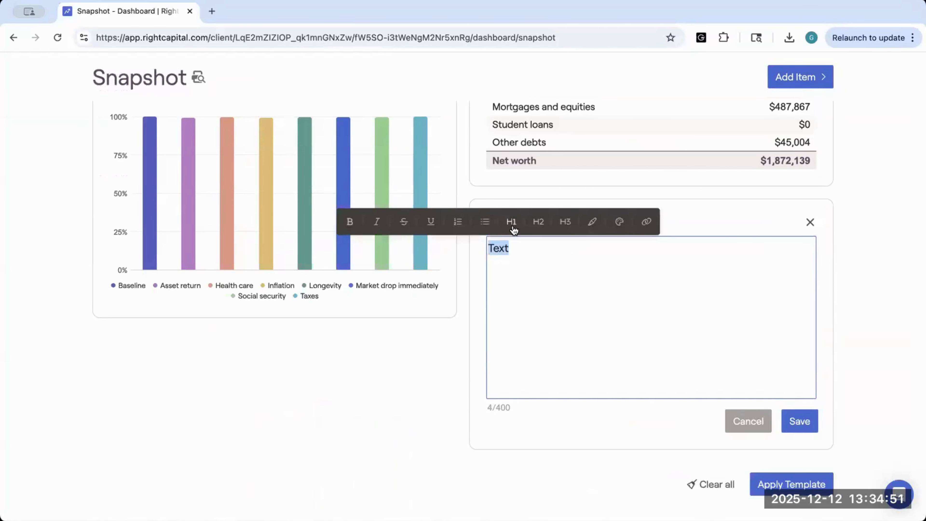
pyautogui.click(350, 221)
pyautogui.click(378, 223)
pyautogui.click(406, 222)
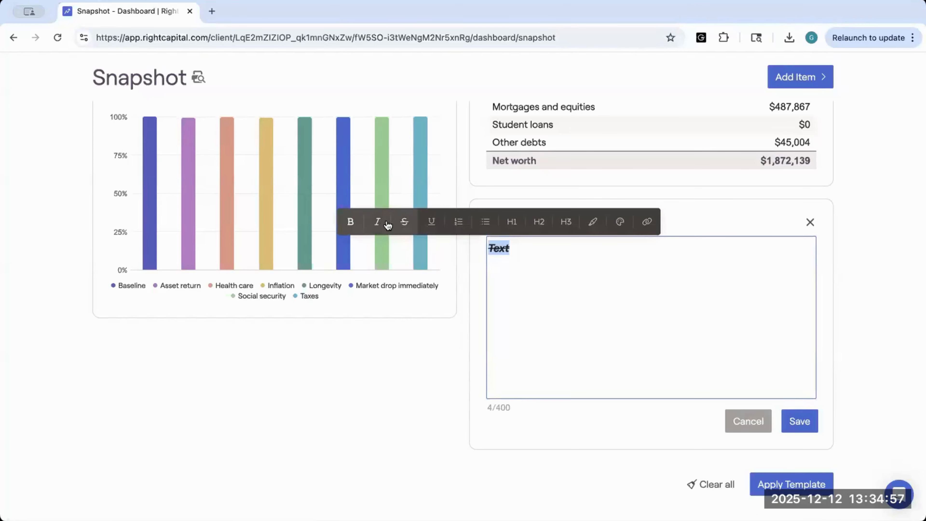
pyautogui.click(404, 221)
pyautogui.click(377, 223)
pyautogui.click(350, 221)
pyautogui.click(516, 251)
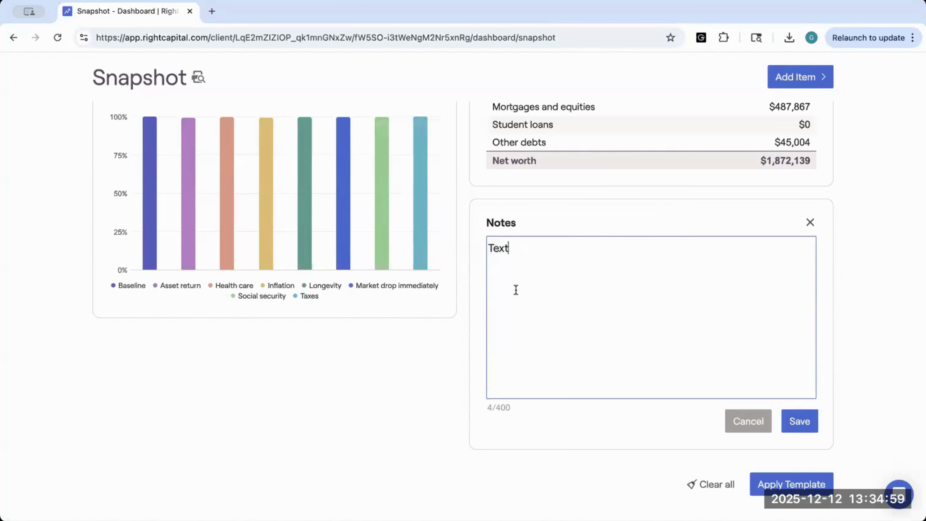
# - Add a new line reading "Type in the item" below "Text" in the note
pyautogui.press('Return')
pyautogui.write('Type in the im')
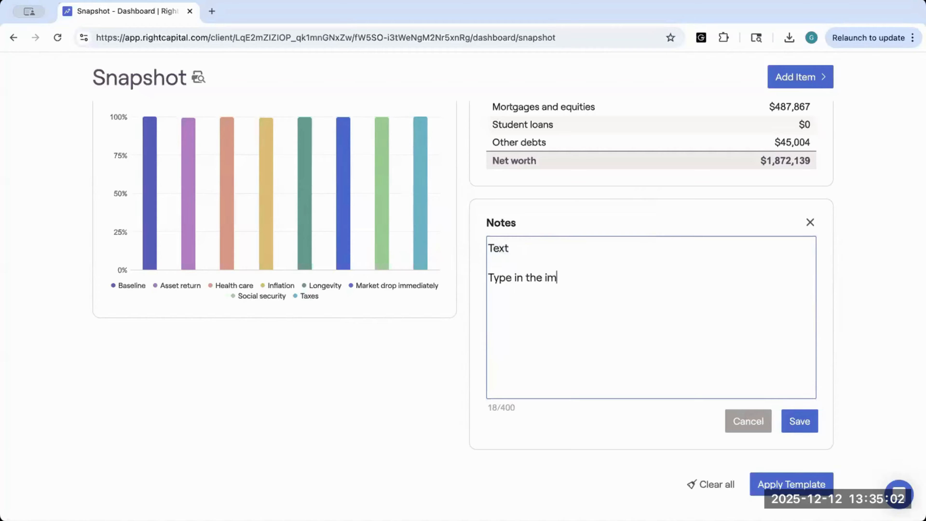
pyautogui.press('BackSpace')
pyautogui.write('tem')
# - Try the "Type in the item" line as a numbered list and as a bulleted list, and remove the list formatting
pyautogui.moveTo(583, 277); pyautogui.dragTo(483, 278)
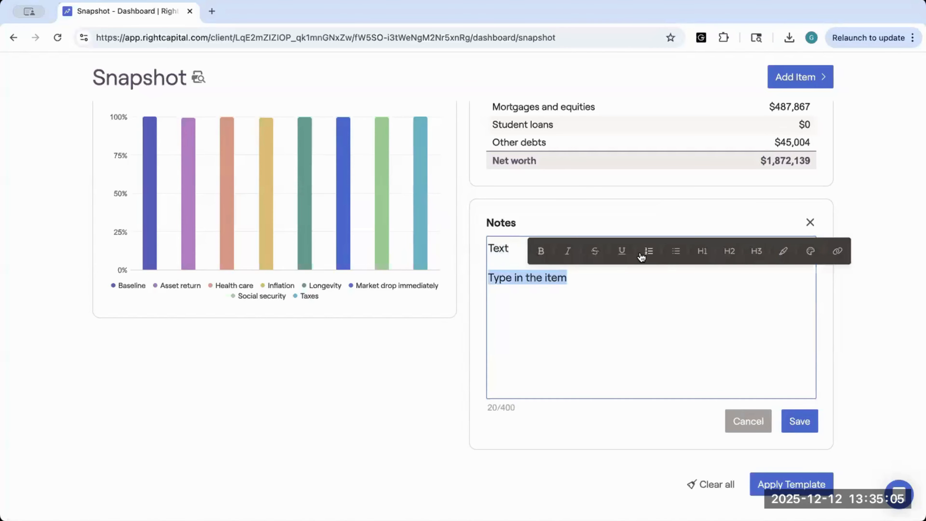
pyautogui.click(650, 256)
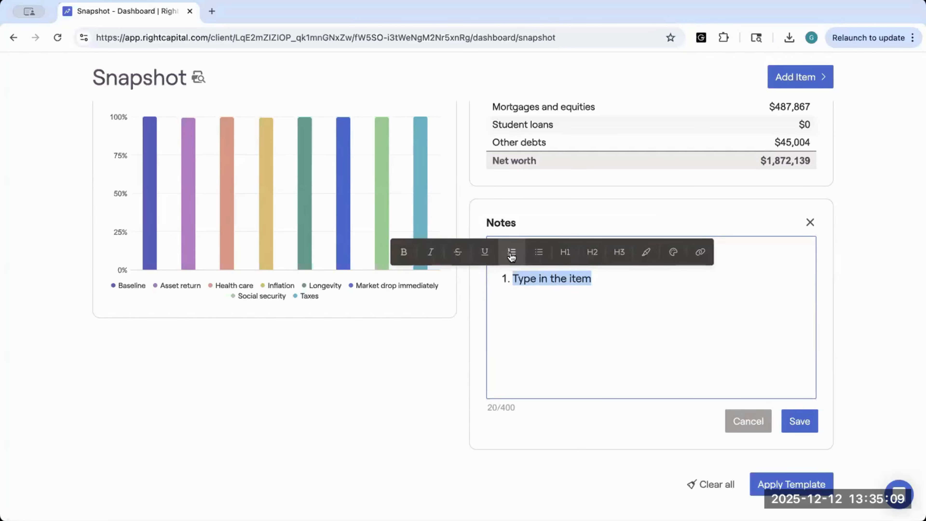
pyautogui.click(538, 257)
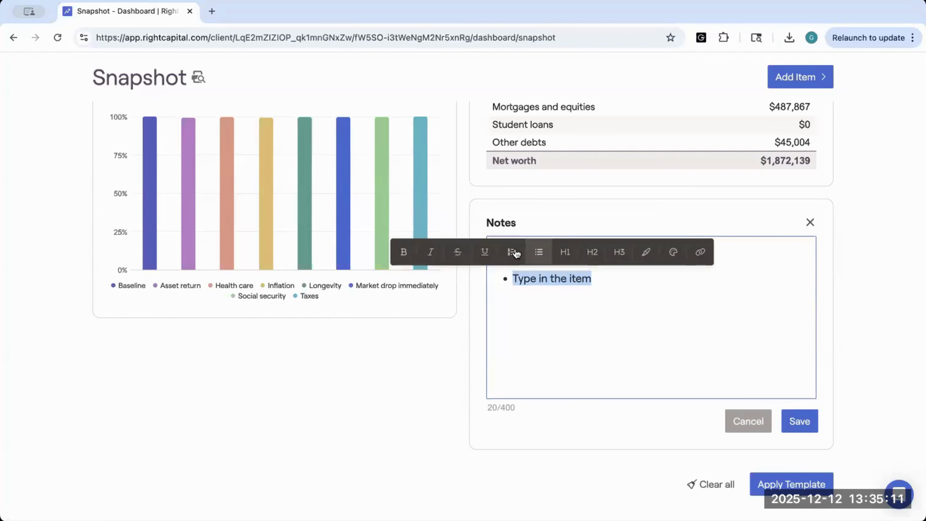
pyautogui.click(539, 257)
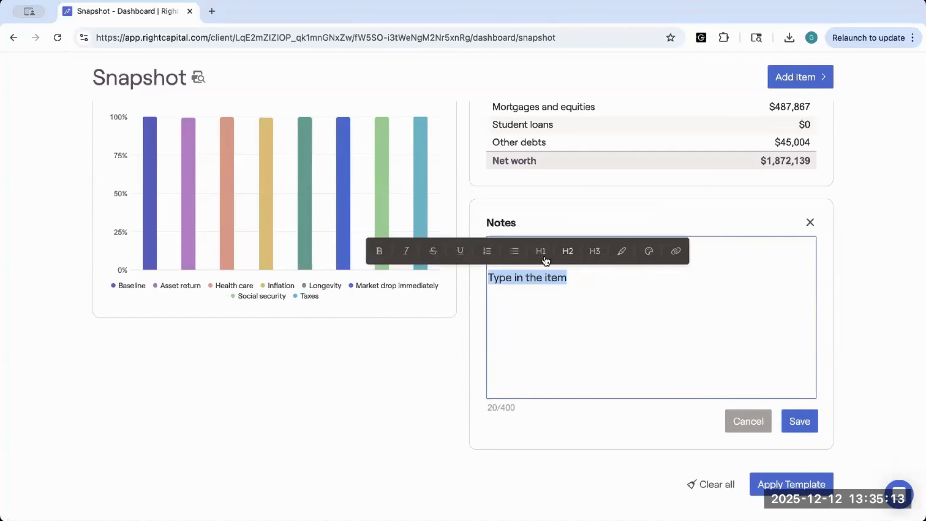
# - Try heading levels H3, H2 and H1 on the "Type in the item" line
pyautogui.click(593, 252)
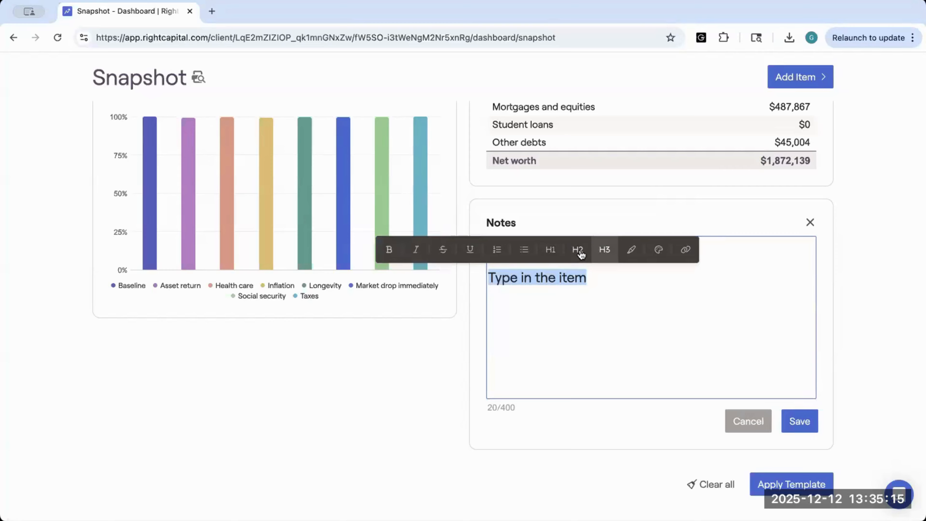
pyautogui.click(579, 253)
pyautogui.click(565, 252)
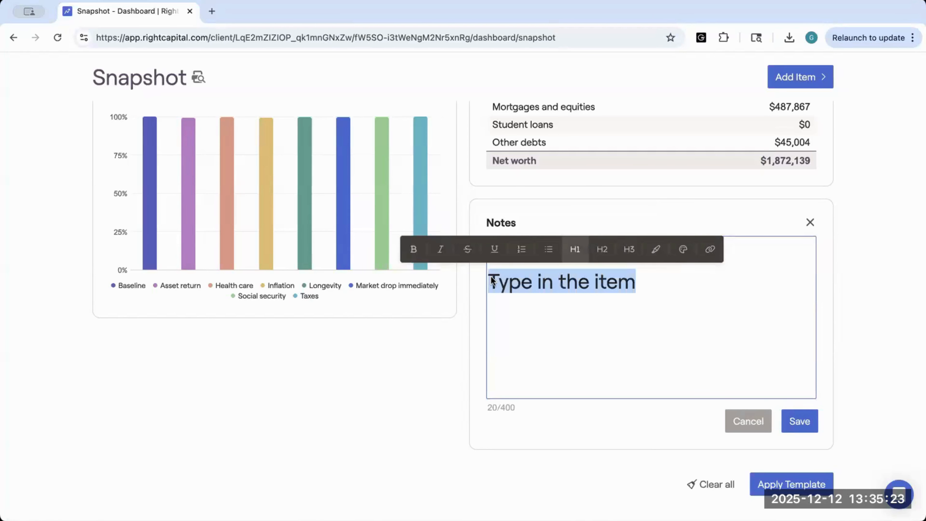
pyautogui.click(535, 255)
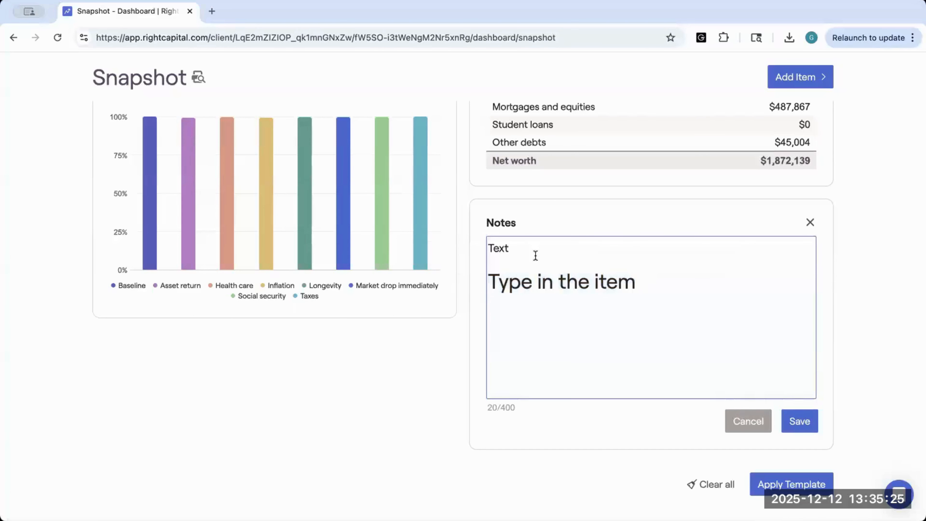
# - Delete the word "Text" and its line break so the note starts with "Type in the item"
pyautogui.click(491, 277)
pyautogui.press('BackSpace')
pyautogui.press('BackSpace')
pyautogui.press('BackSpace')
pyautogui.press('BackSpace')
pyautogui.press('BackSpace')
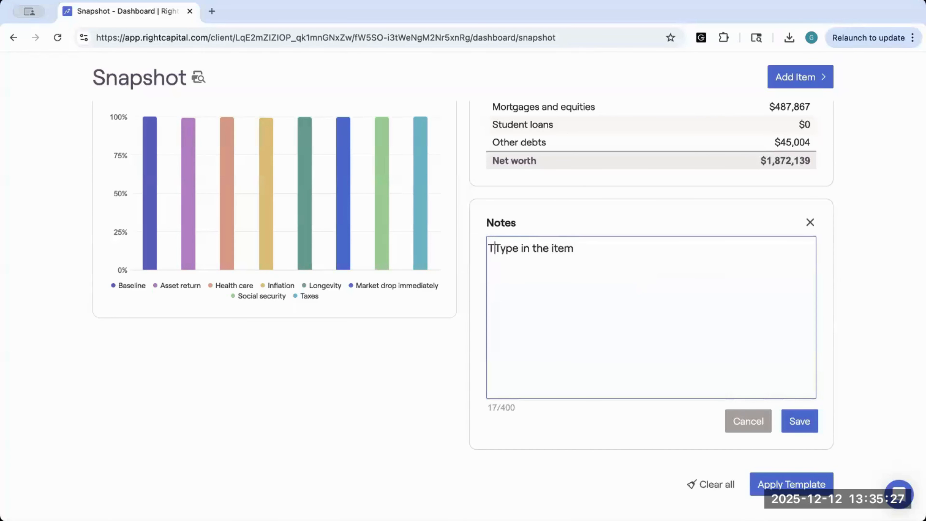
pyautogui.press('BackSpace')
# - Format the line "Type in the item" in the note as an H1 heading
pyautogui.moveTo(605, 254); pyautogui.dragTo(463, 252)
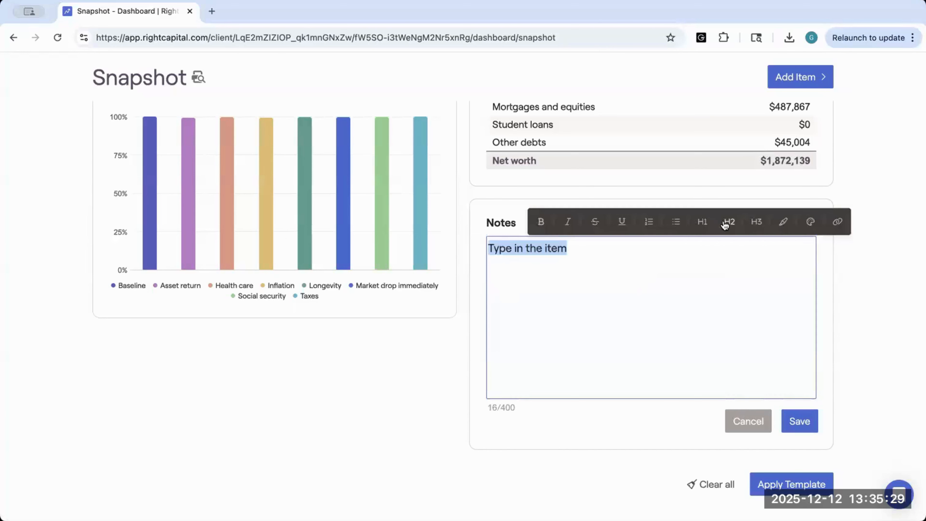
pyautogui.click(709, 223)
pyautogui.click(673, 260)
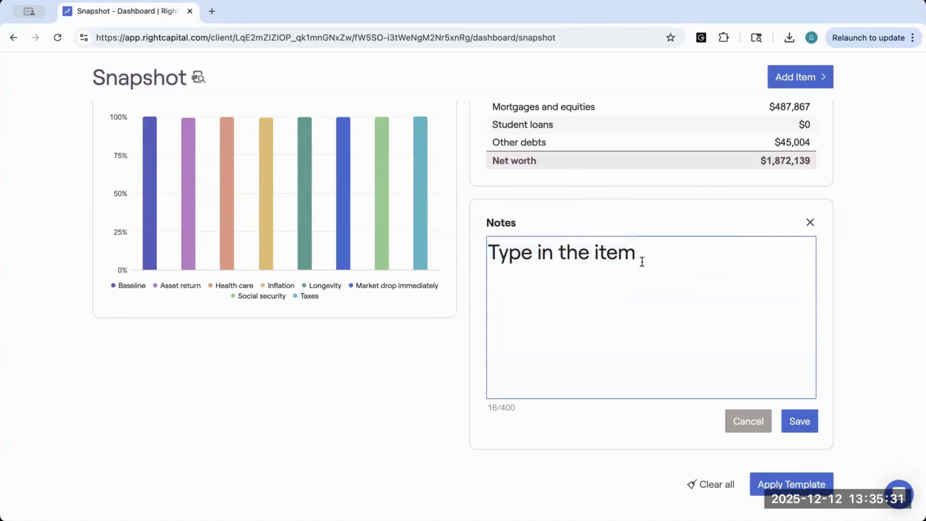
# - Add a bulleted list below the heading with two items, each reading "bullet points"
pyautogui.press('Return')
pyautogui.write('- bules')
pyautogui.press('BackSpace')
pyautogui.press('BackSpace')
pyautogui.write('let points')
pyautogui.press('Return')
pyautogui.write('bullet po')
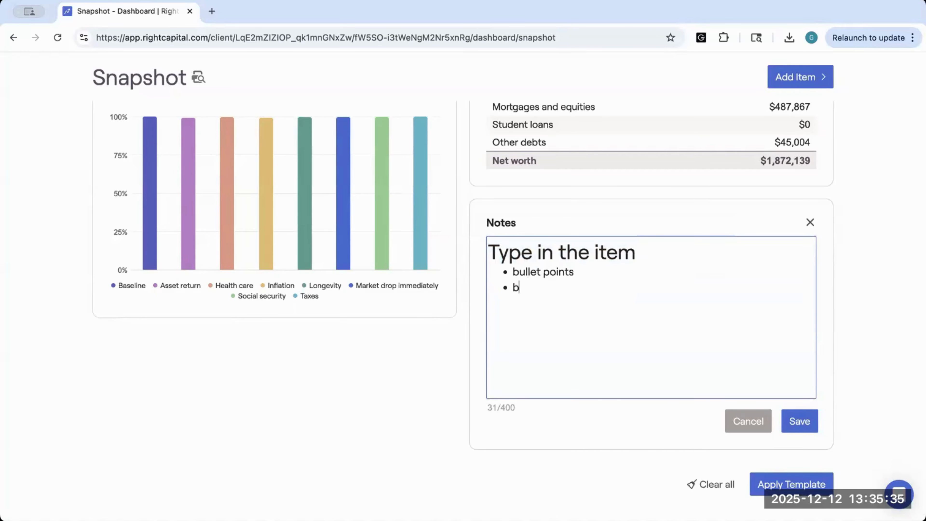
pyautogui.write('inr')
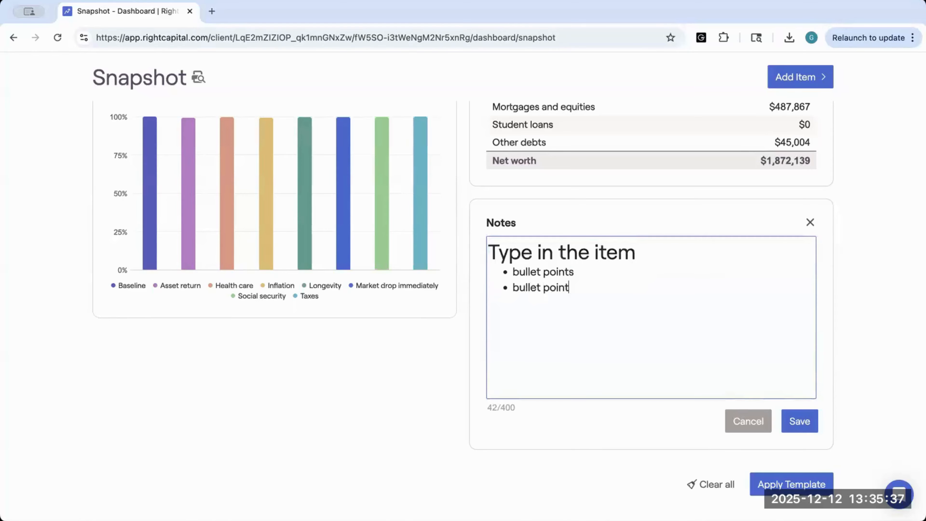
pyautogui.write('s')
# - Highlight the second "bullet points" item in the note in light blue
pyautogui.moveTo(584, 288); pyautogui.dragTo(507, 288)
pyautogui.click(636, 261)
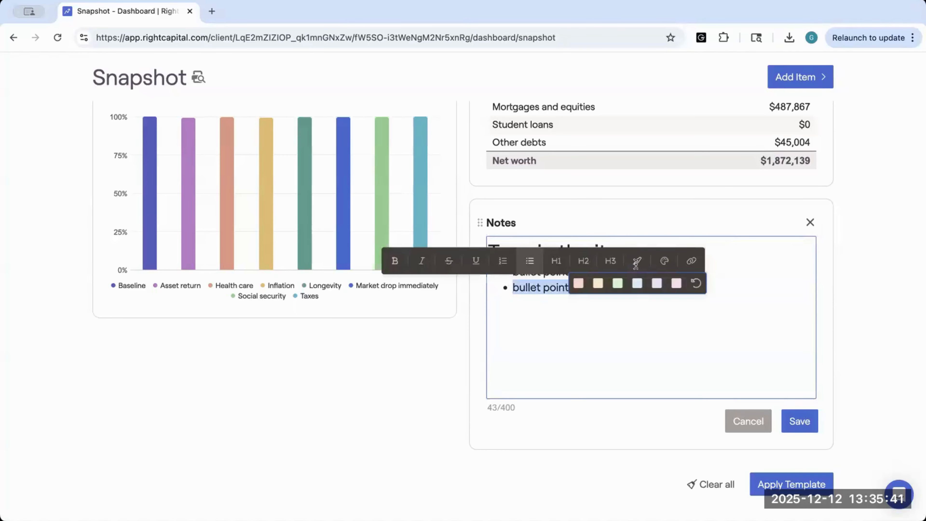
pyautogui.click(637, 283)
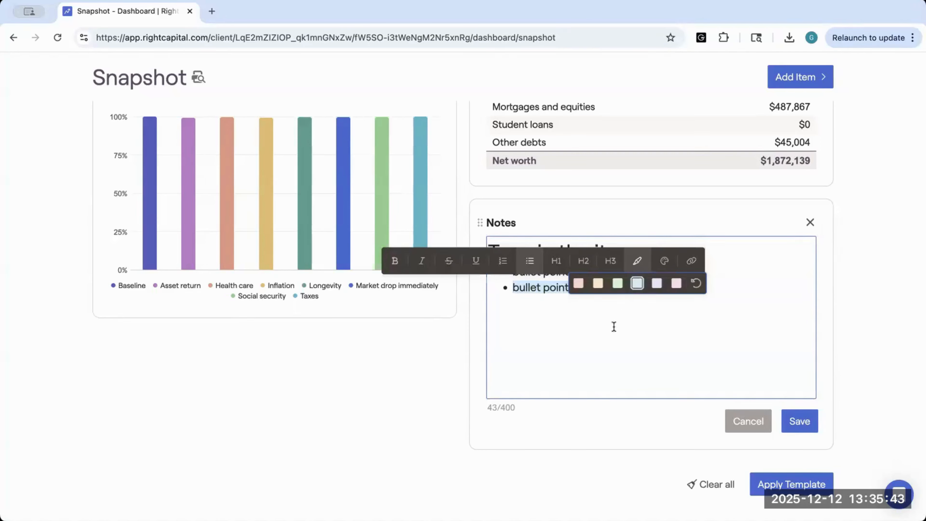
pyautogui.click(656, 220)
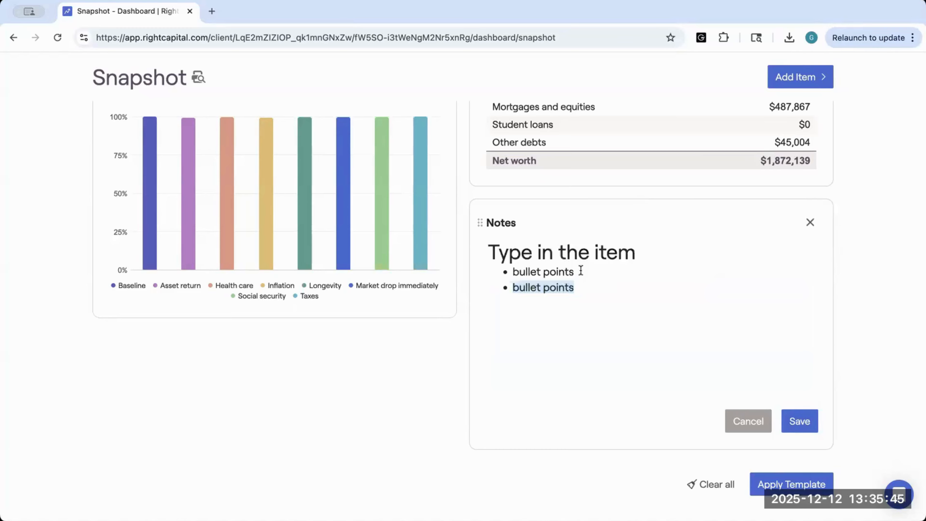
# - Colour the text of the first "bullet points" item in the note blue
pyautogui.click(558, 270)
pyautogui.click(576, 291)
pyautogui.moveTo(574, 272); pyautogui.dragTo(508, 271)
pyautogui.click(663, 246)
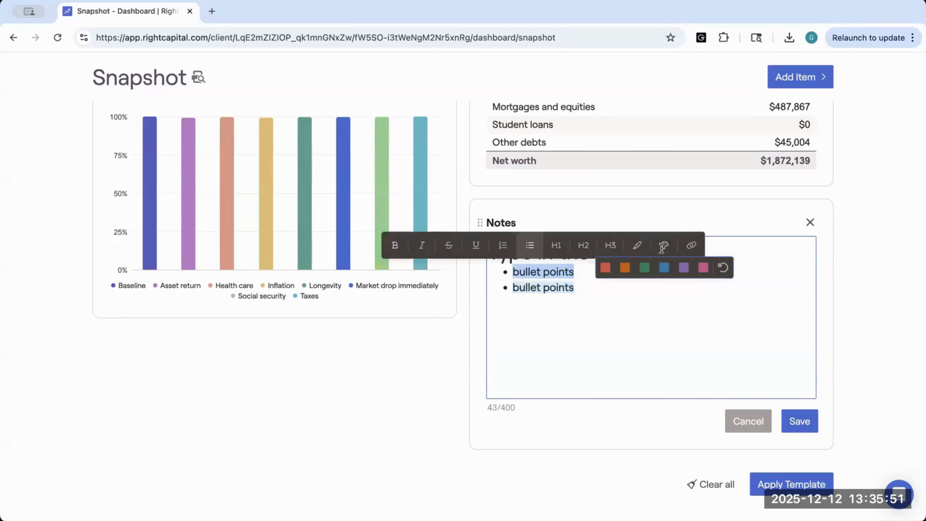
pyautogui.click(663, 267)
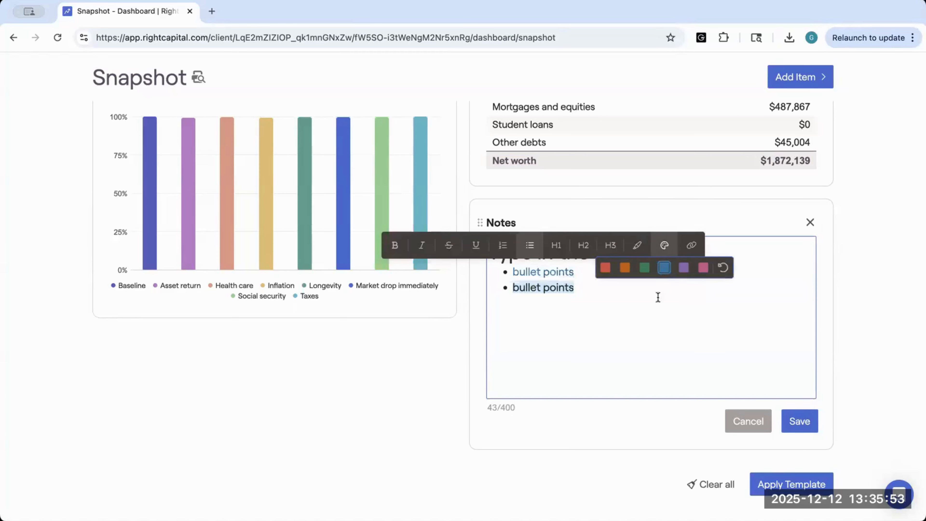
# - Add a third bullet reading "Hyperlink" below the two "bullet points" items in the note
pyautogui.click(605, 279)
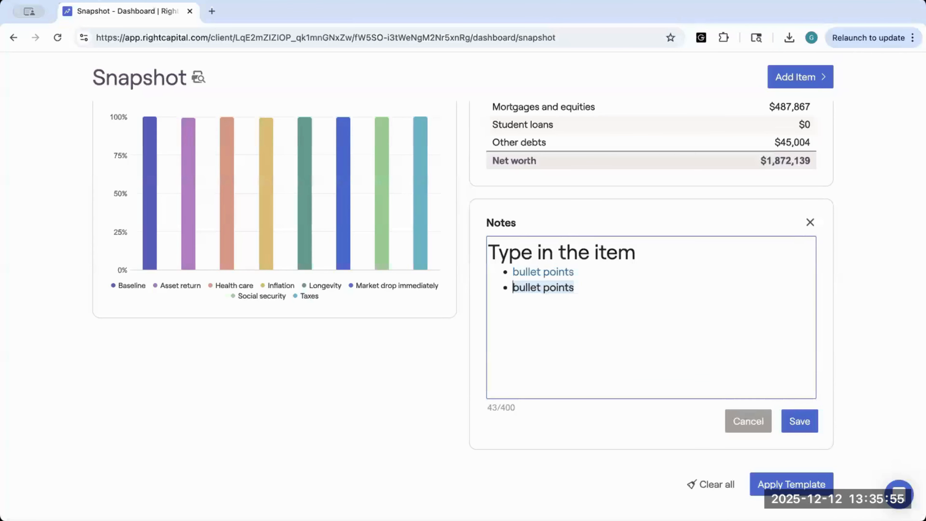
pyautogui.write('Hyperlinl')
pyautogui.press('BackSpace')
pyautogui.write('k')
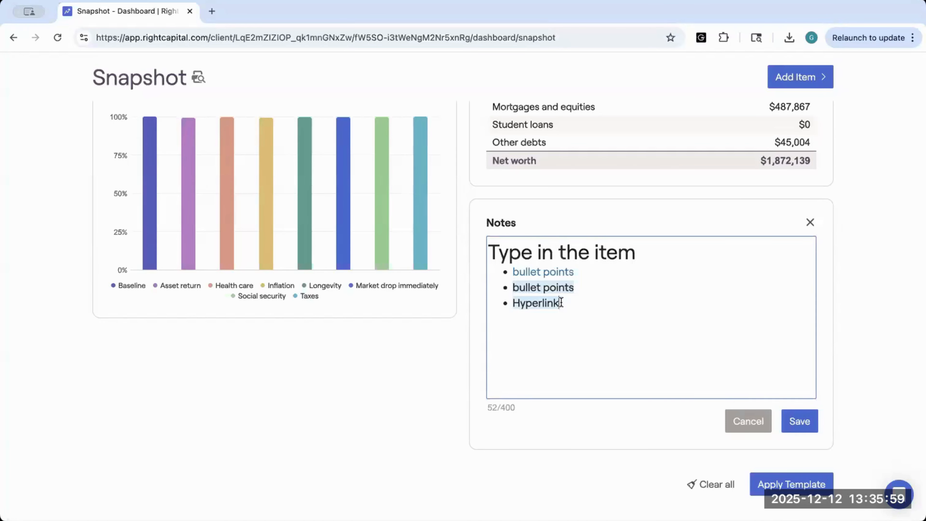
# - Open the link entry for the word "Hyperlink", leave it blank, and save the note
pyautogui.doubleClick(554, 303)
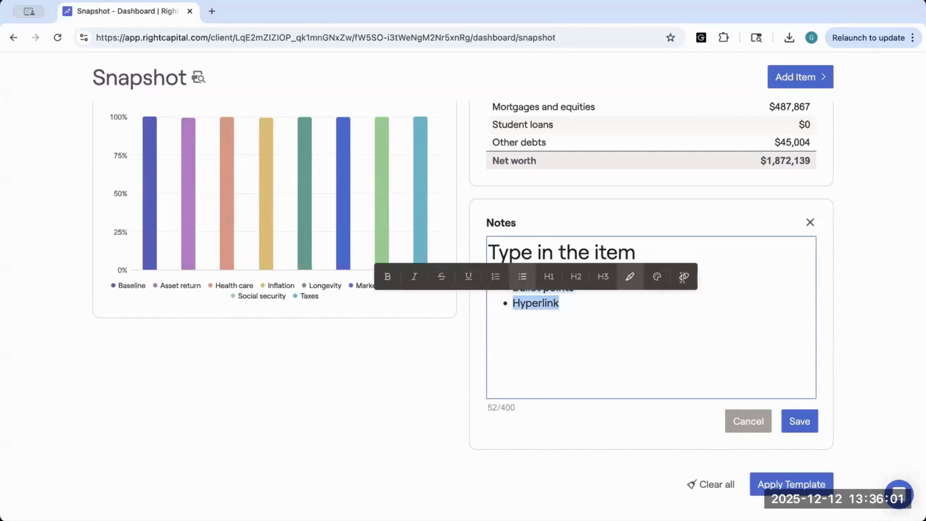
pyautogui.click(683, 277)
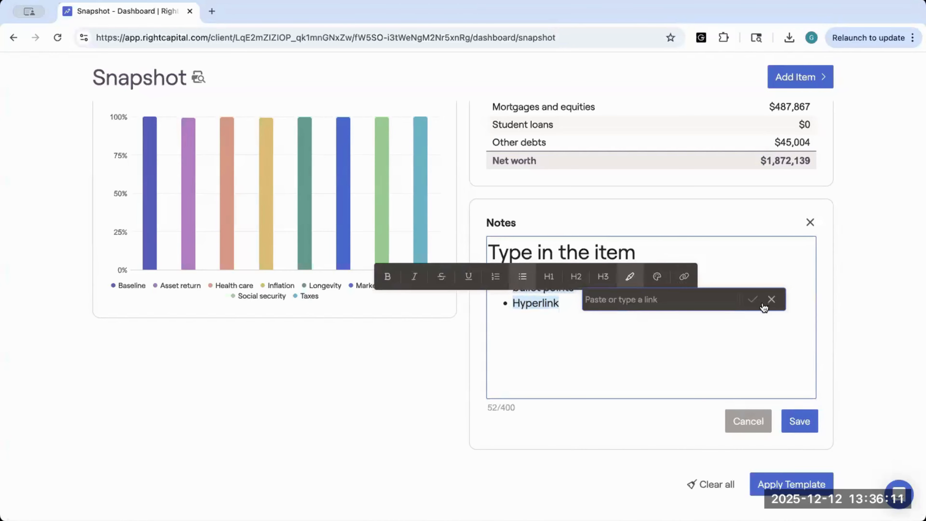
pyautogui.click(750, 300)
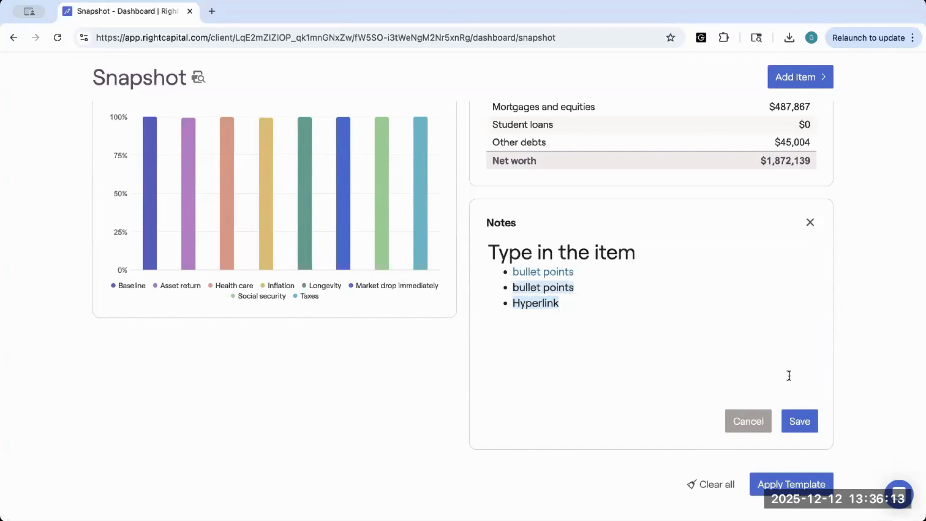
pyautogui.click(798, 421)
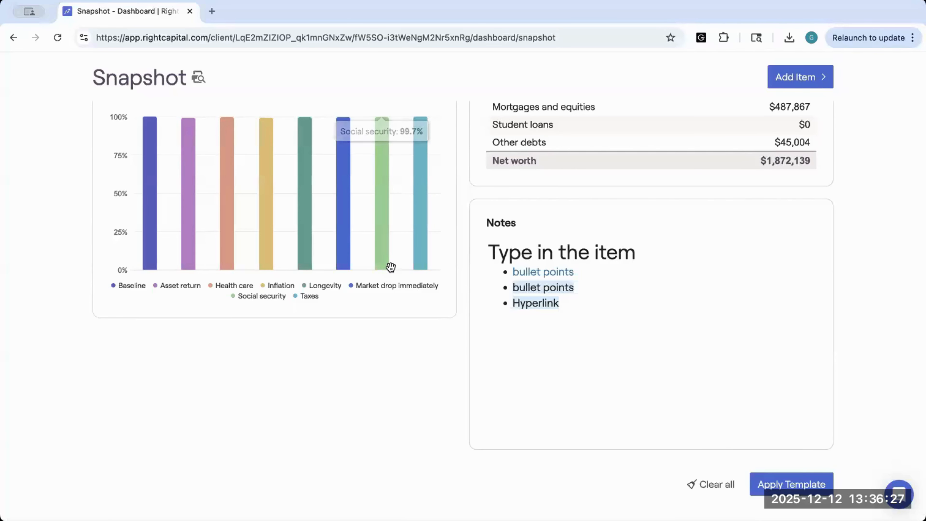
# - Return to the advisor's client list and open the Planning Access settings of the same client household
pyautogui.scroll(8, 389, 265)
pyautogui.scroll(13, 391, 267)
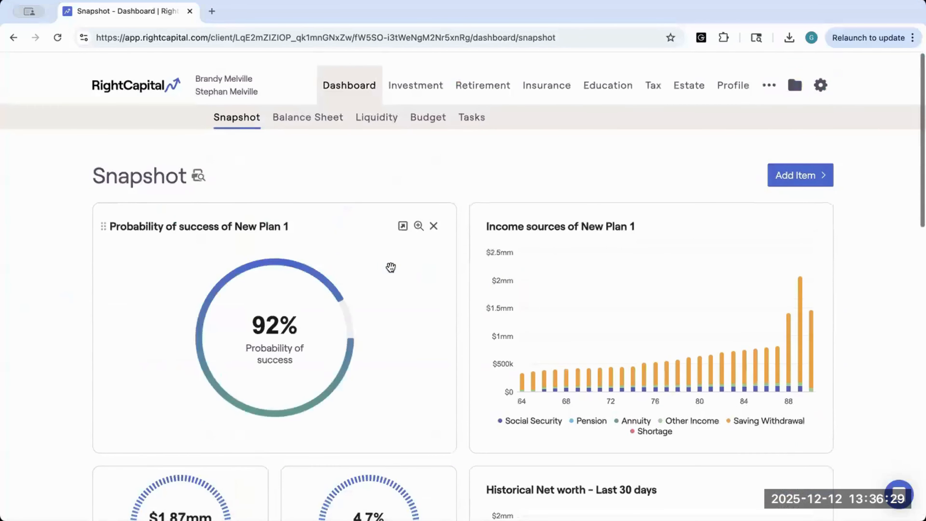
pyautogui.click(132, 73)
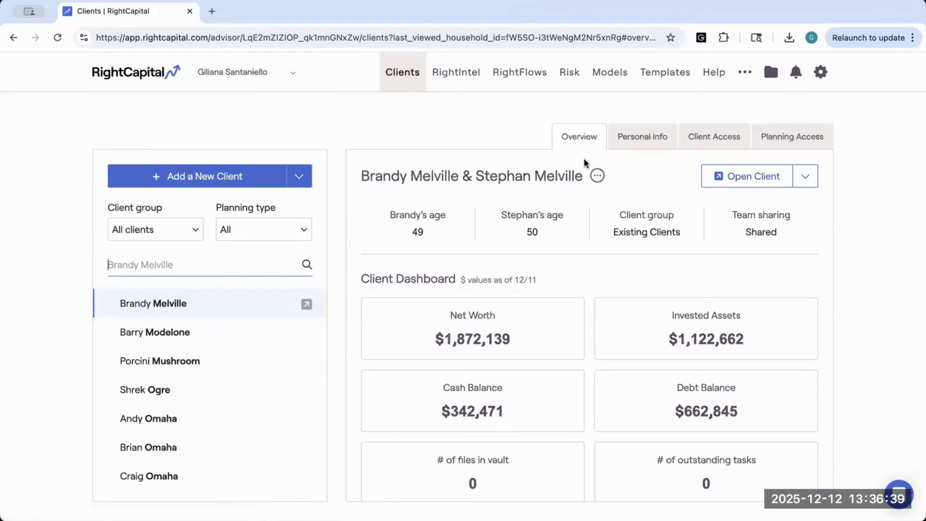
pyautogui.click(140, 303)
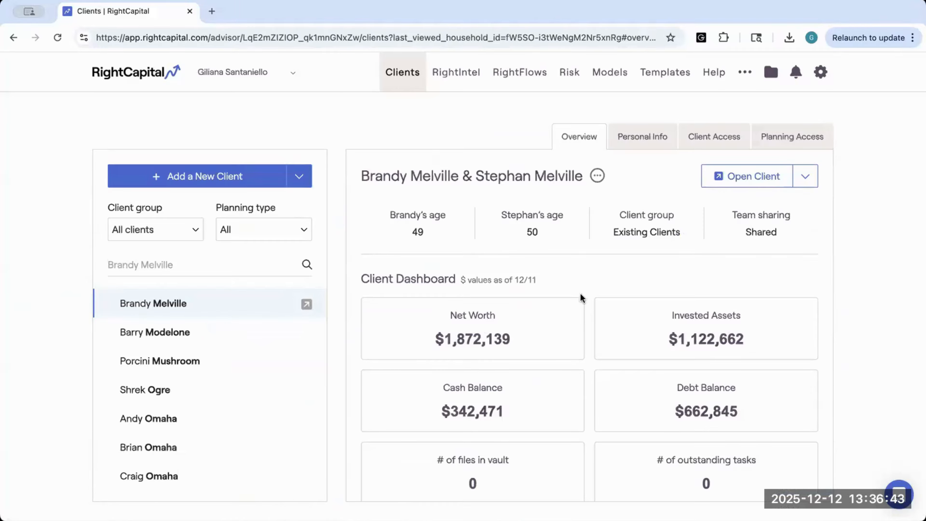
pyautogui.click(776, 138)
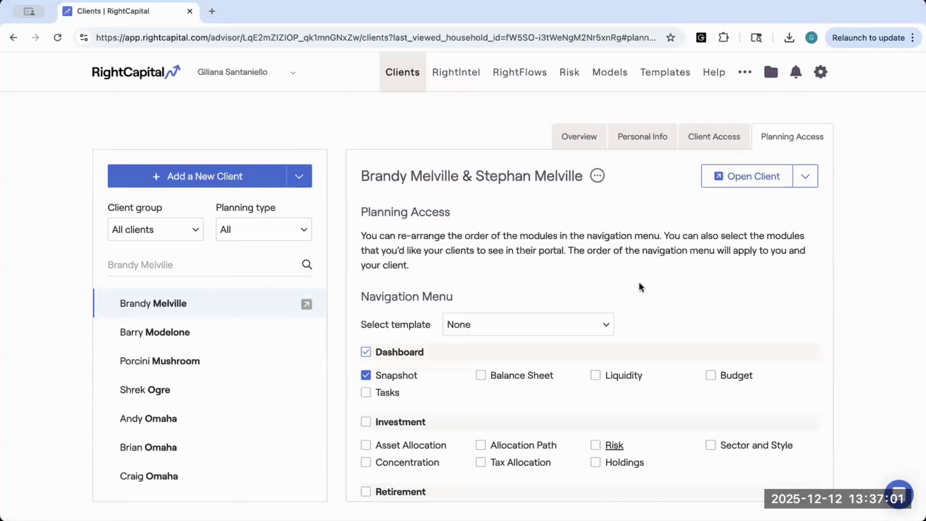
# - Reorder the Dashboard modules in the navigation menu so that Snapshot sits second, after Balance Sheet
pyautogui.scroll(-4, 638, 283)
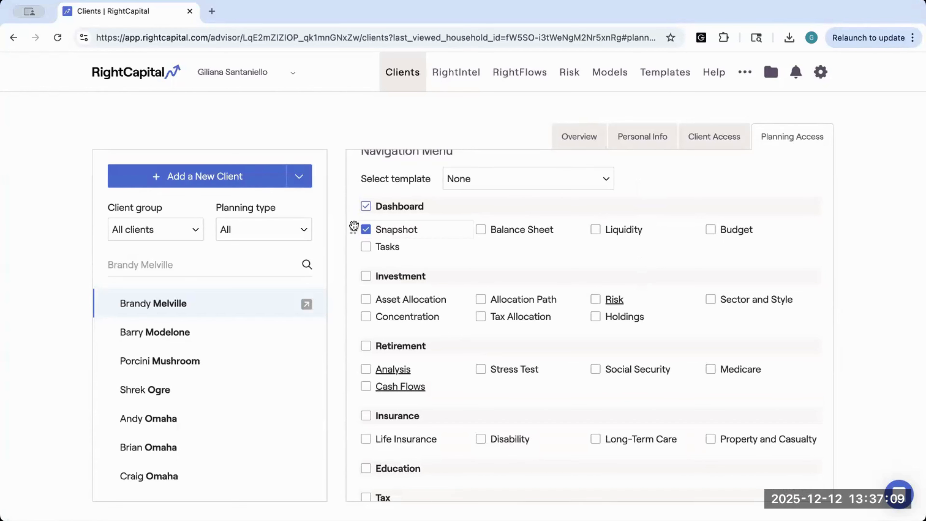
pyautogui.moveTo(354, 228); pyautogui.dragTo(353, 368)
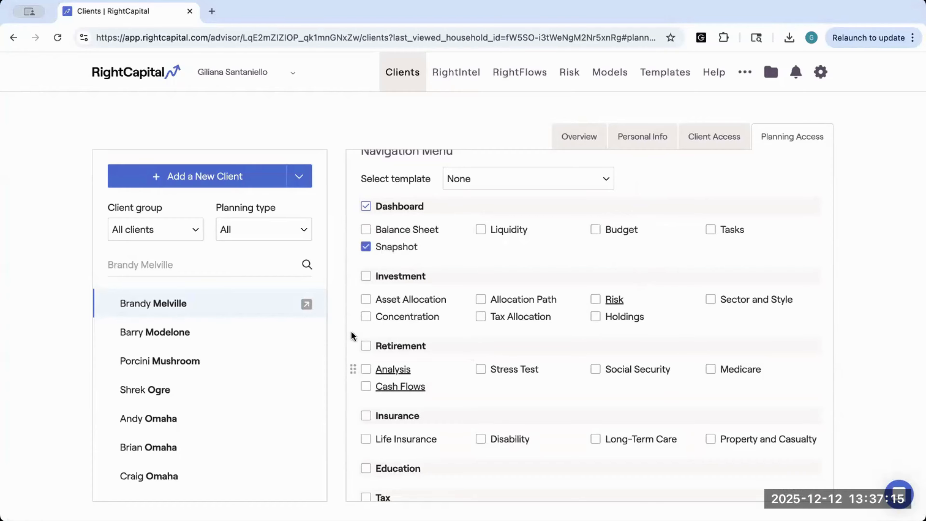
pyautogui.moveTo(353, 236); pyautogui.dragTo(530, 233)
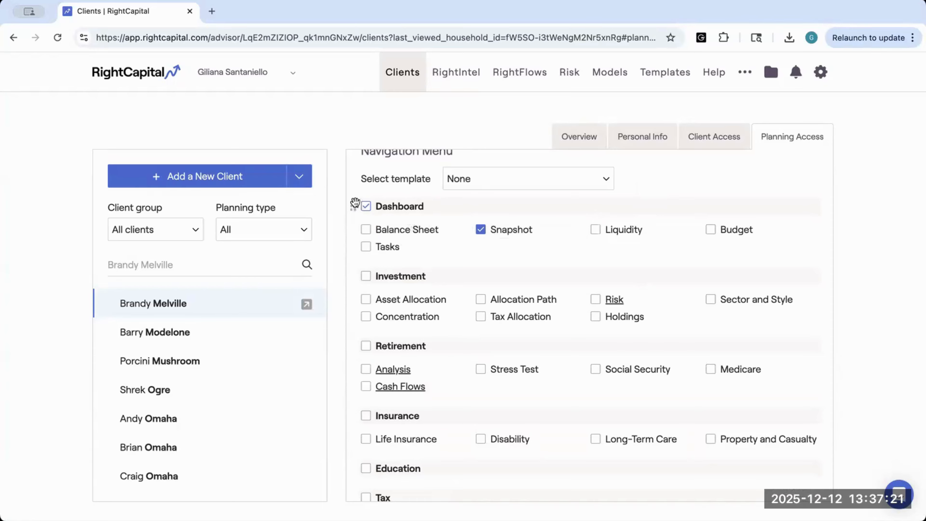
# - Move the whole Dashboard section down the navigation menu, placing it between Estate and Profile
pyautogui.moveTo(355, 241); pyautogui.dragTo(355, 313)
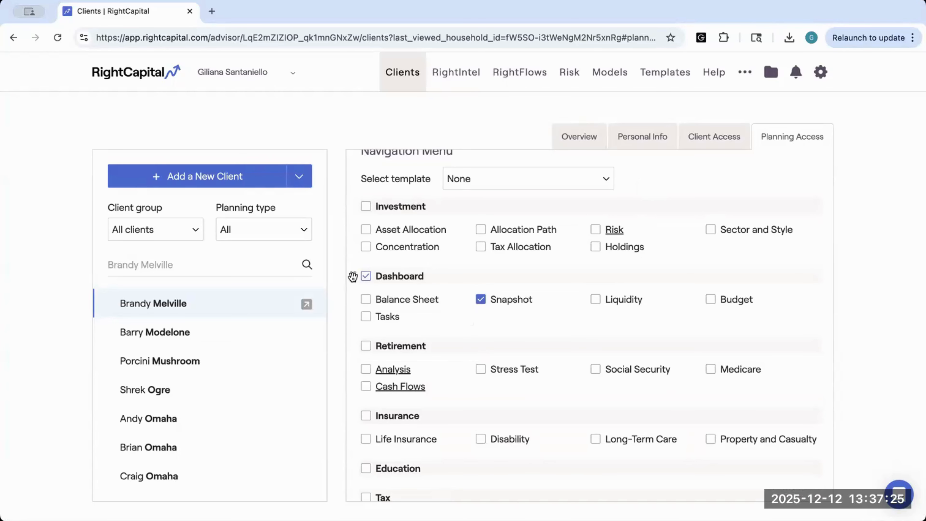
pyautogui.moveTo(352, 276); pyautogui.dragTo(349, 430)
pyautogui.scroll(-5, 345, 360)
pyautogui.scroll(-1, 355, 242)
pyautogui.moveTo(353, 246); pyautogui.dragTo(359, 422)
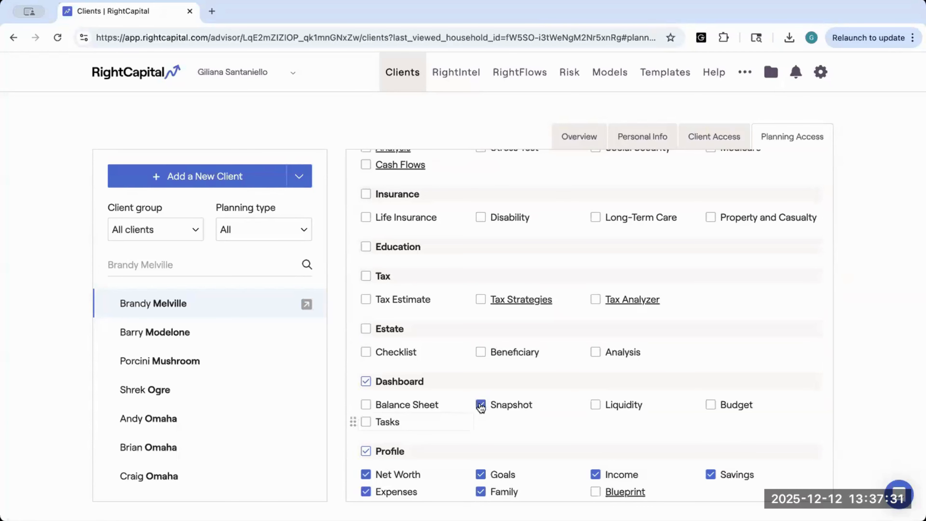
# - Move Snapshot to the last place among the Dashboard modules, after Tasks, and save the planning access settings
pyautogui.moveTo(466, 404); pyautogui.dragTo(411, 434)
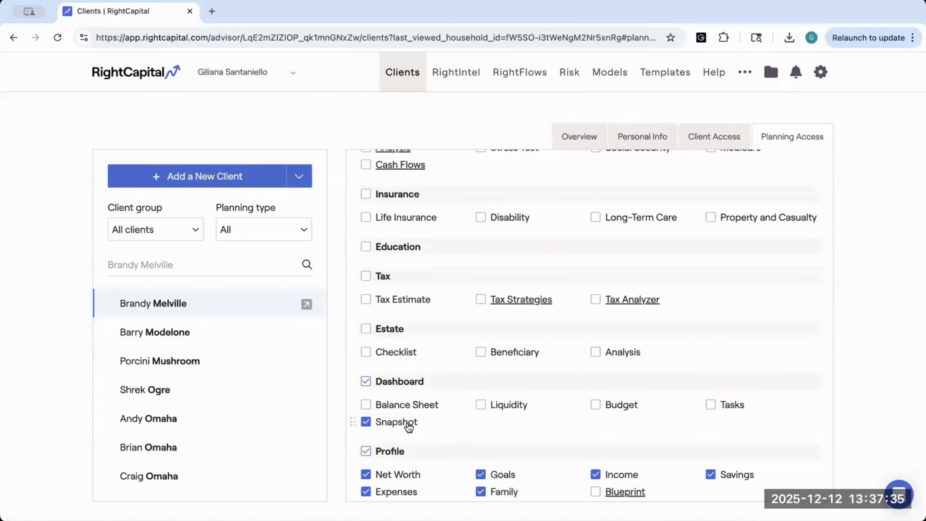
pyautogui.scroll(-3, 441, 447)
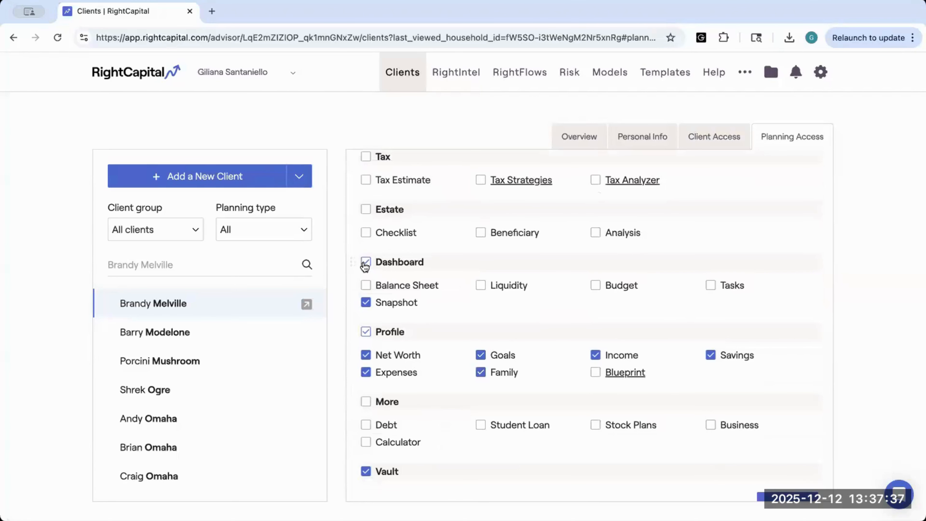
pyautogui.moveTo(351, 264); pyautogui.dragTo(352, 263)
pyautogui.scroll(-1, 436, 268)
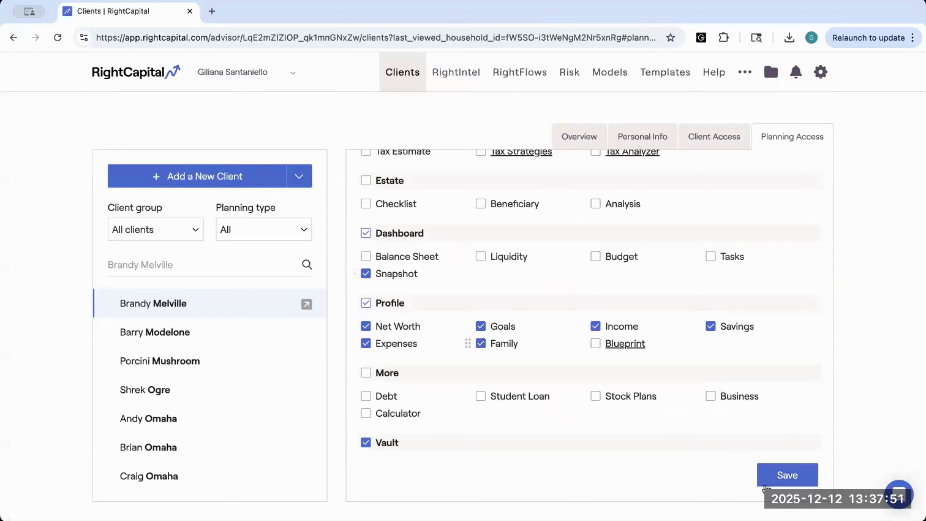
pyautogui.click(796, 475)
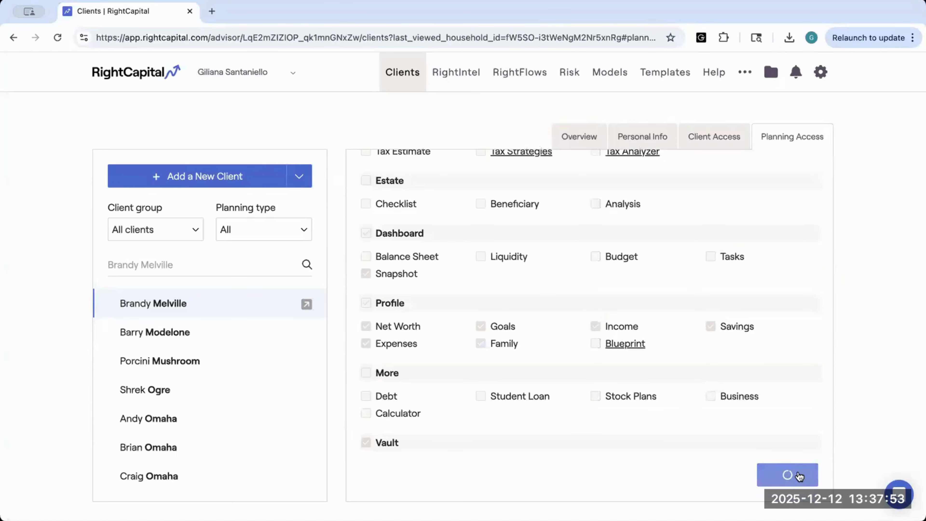
# - Open the client's plan and view the Snapshot page in the relocated Dashboard section
pyautogui.scroll(3, 708, 228)
pyautogui.scroll(8, 708, 228)
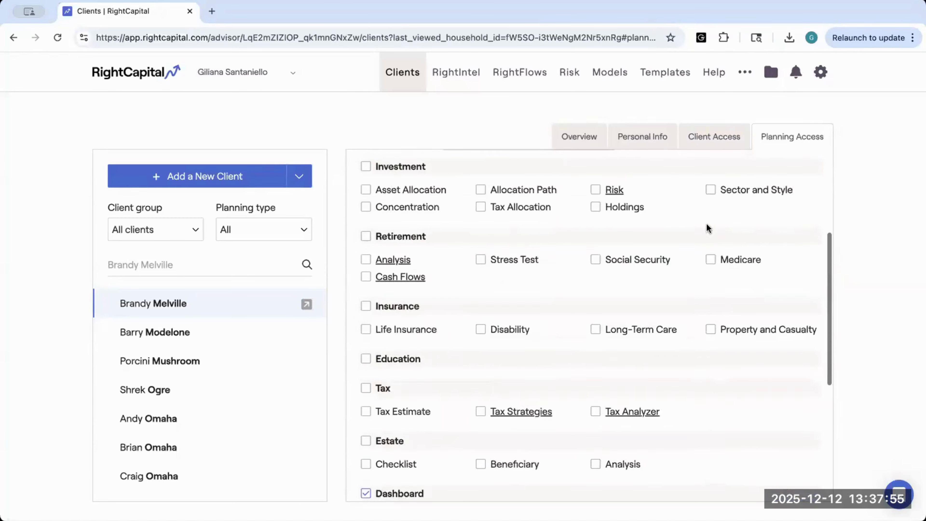
pyautogui.click(742, 176)
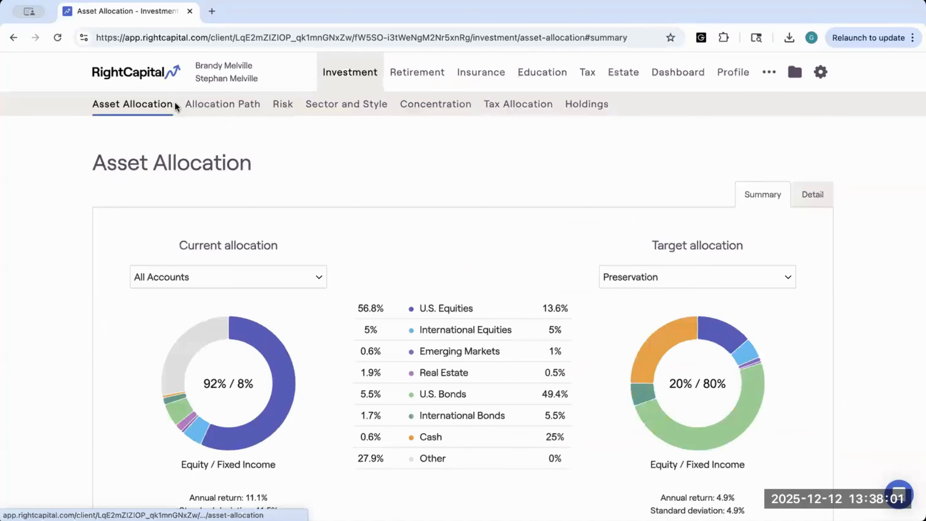
pyautogui.click(681, 72)
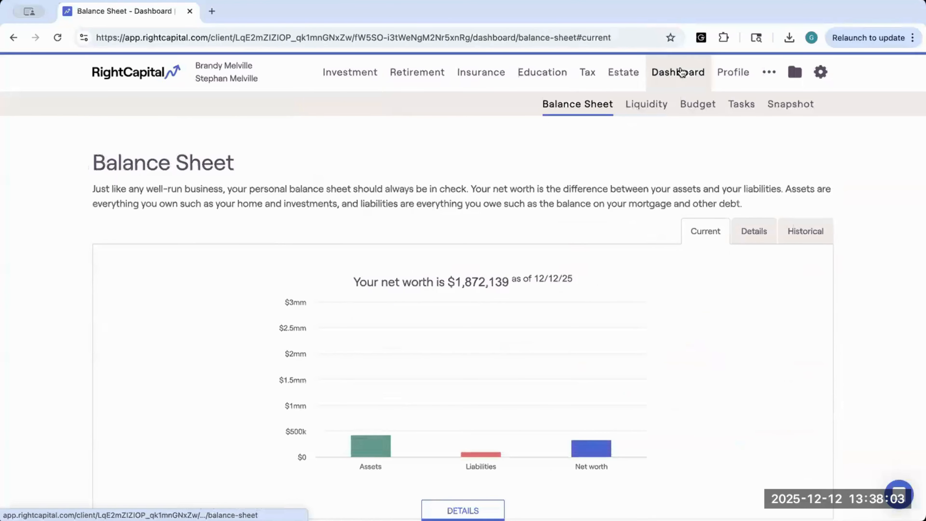
pyautogui.click(779, 107)
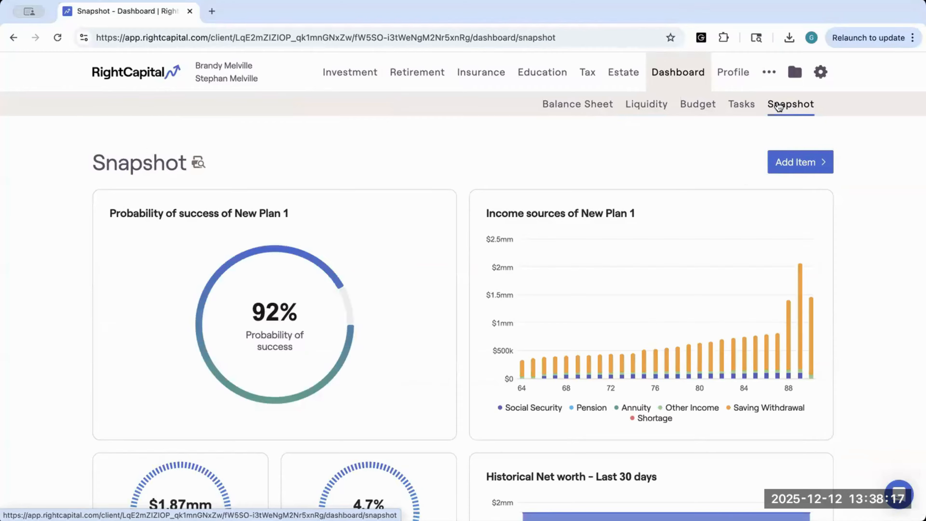
# - Go back to the client's Planning Access settings and review the saved order of the navigation menu
pyautogui.click(132, 80)
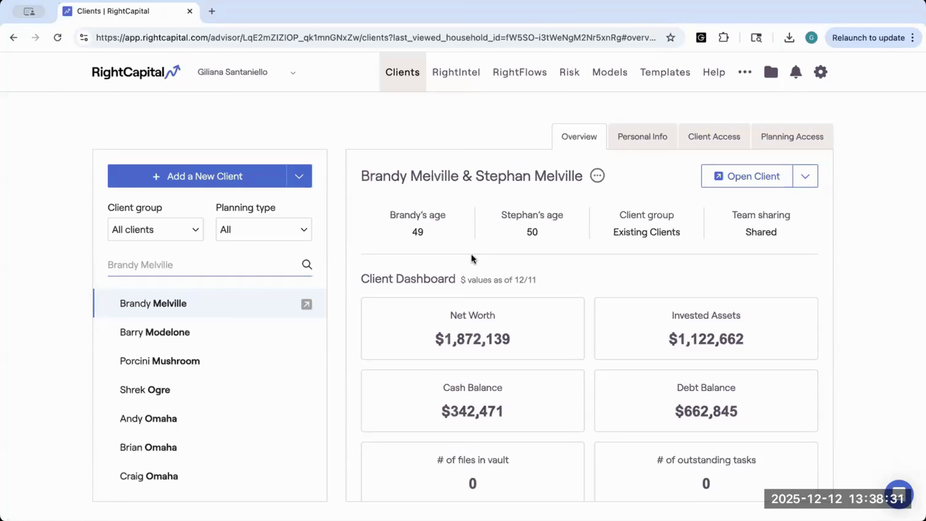
pyautogui.moveTo(683, 212)
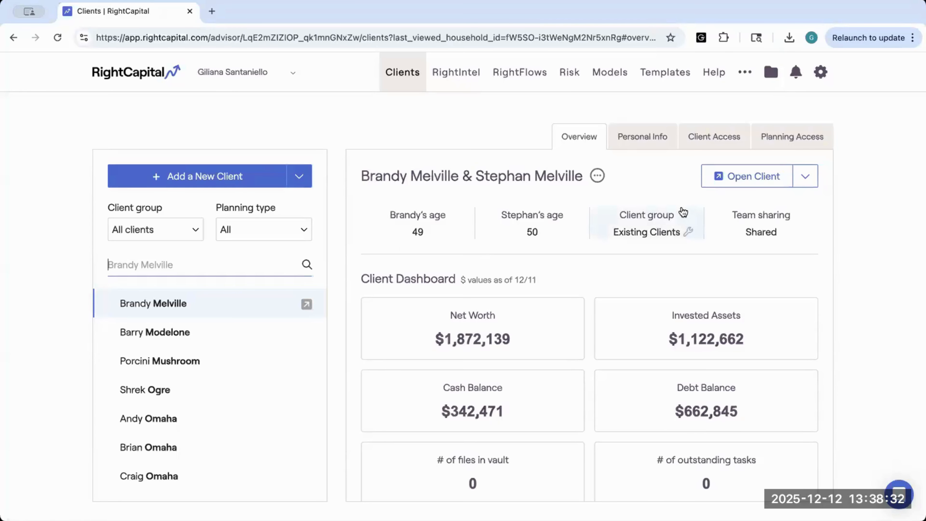
pyautogui.click(769, 143)
pyautogui.scroll(-7, 547, 383)
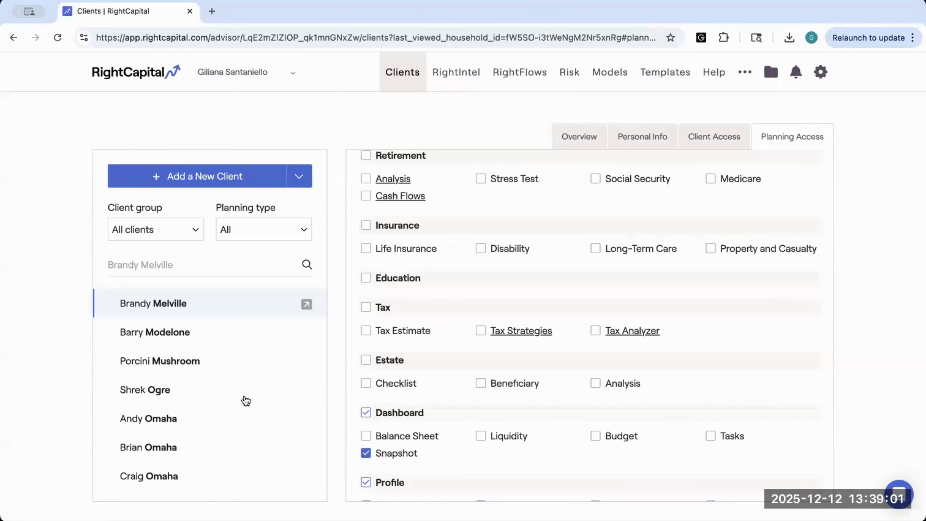
pyautogui.scroll(1, 236, 392)
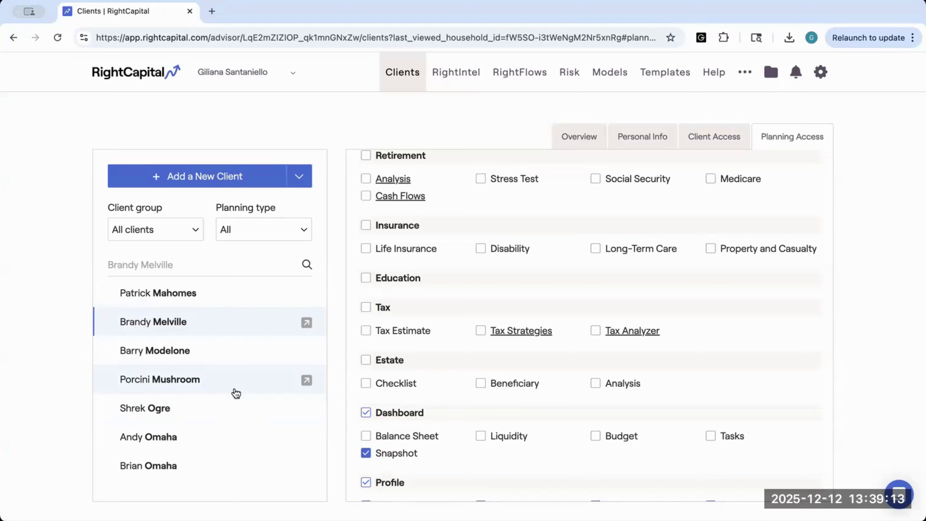
# - Review the existing Snapshot template in the advisor's templates and create a new Snapshot template
pyautogui.click(658, 80)
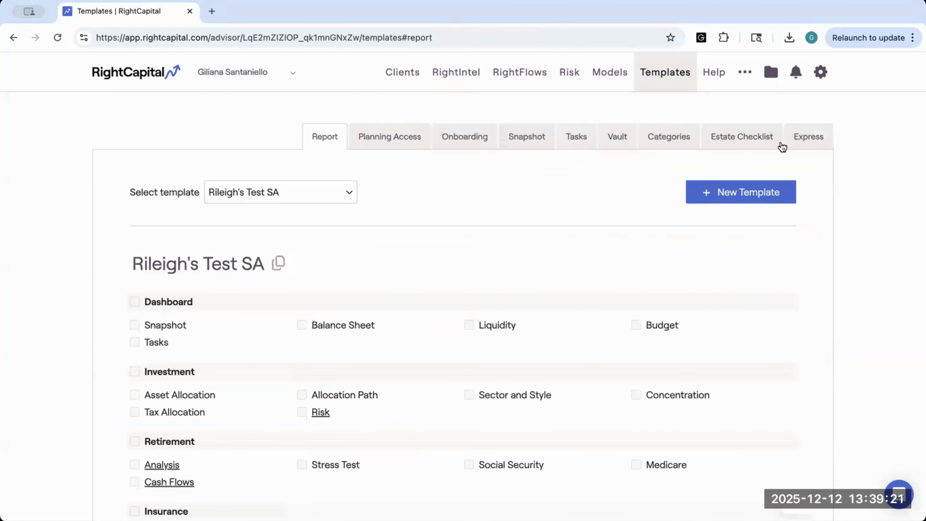
pyautogui.click(516, 144)
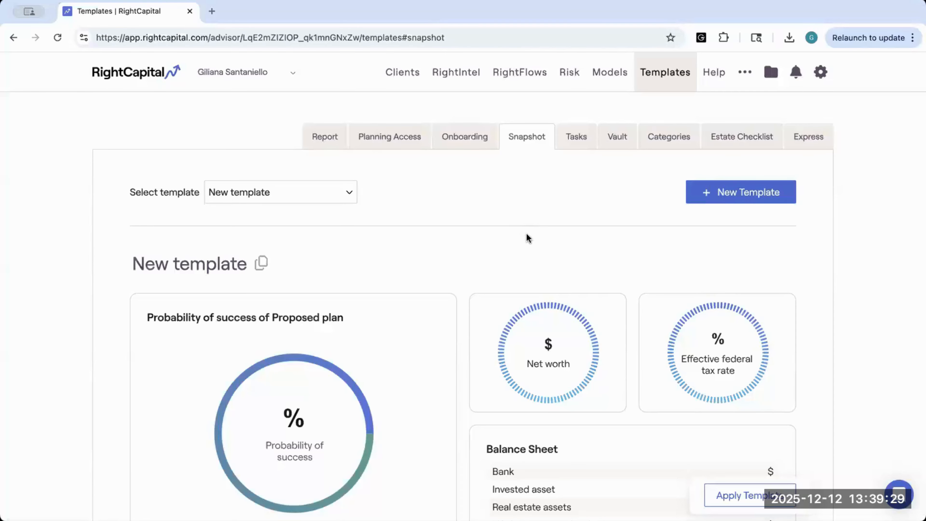
pyautogui.scroll(-4, 527, 237)
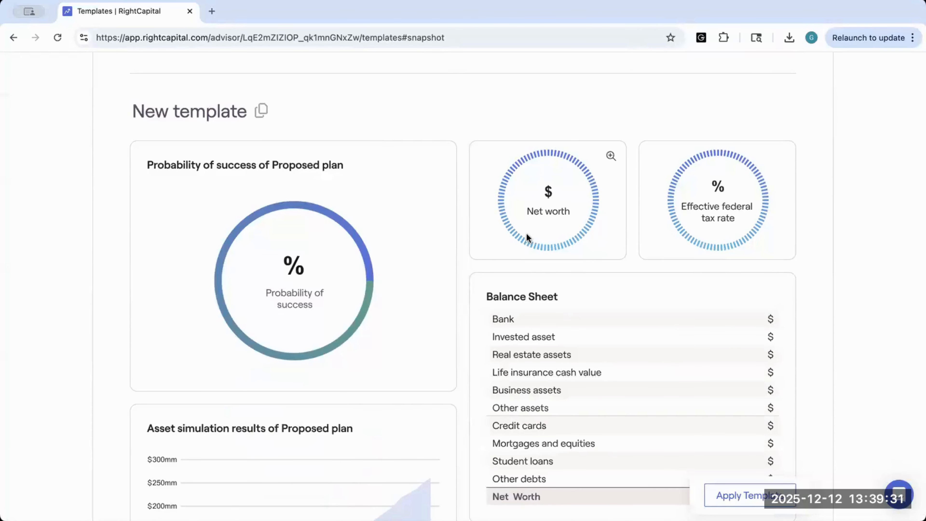
pyautogui.scroll(-1, 526, 236)
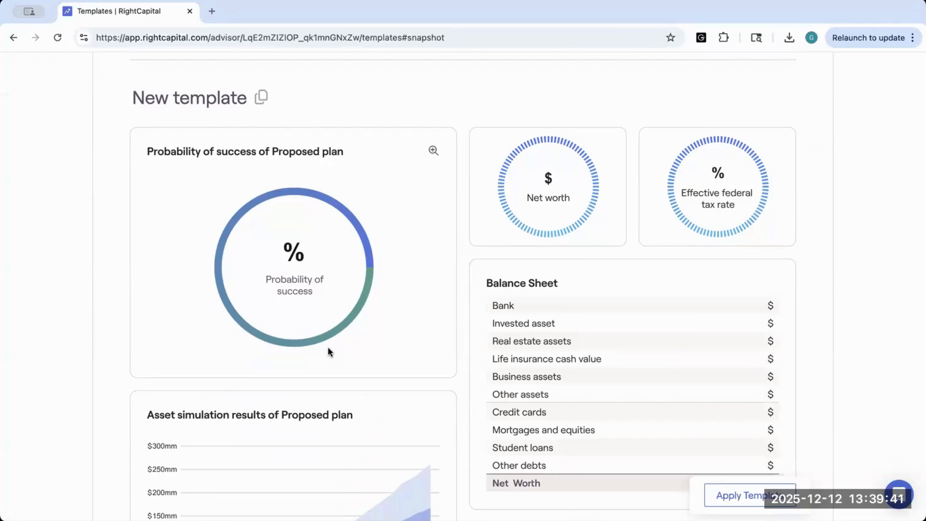
pyautogui.scroll(-2, 328, 351)
pyautogui.scroll(5, 329, 353)
pyautogui.scroll(2, 328, 352)
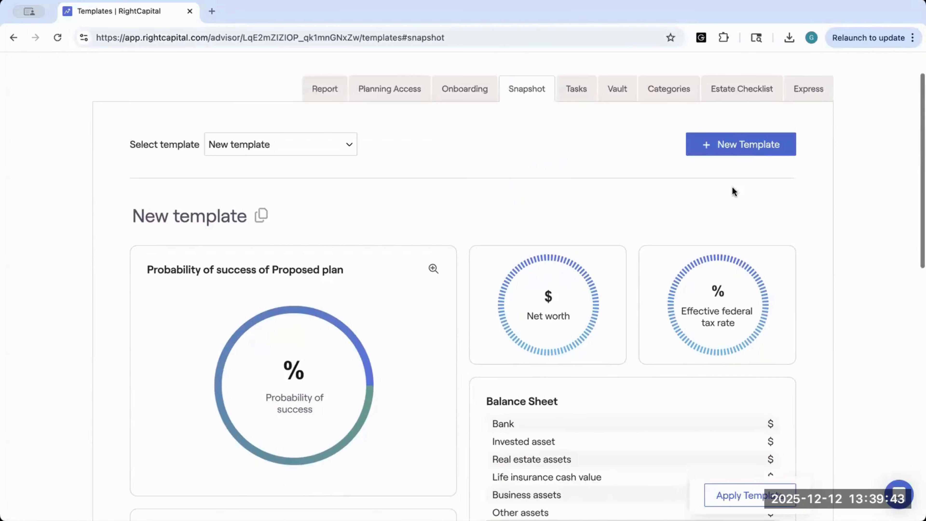
pyautogui.click(727, 153)
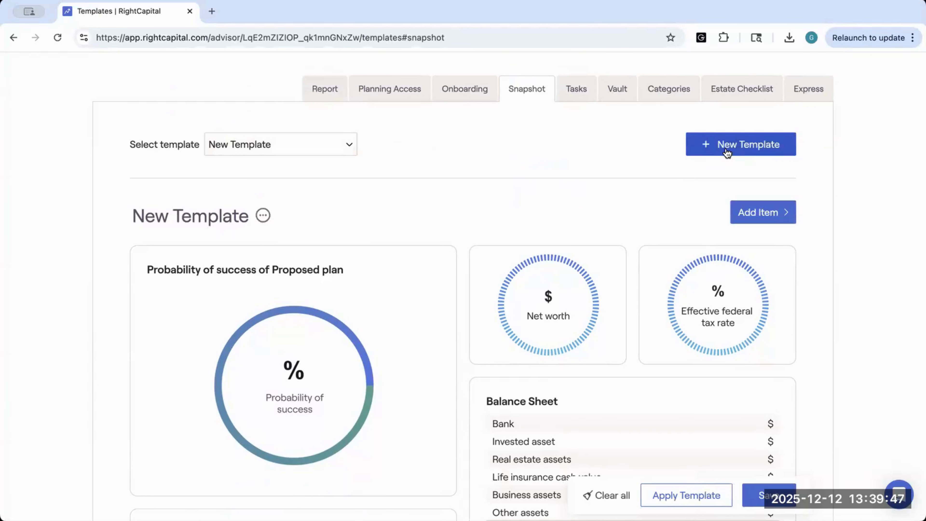
# - Rename the new Snapshot template to "All Clients"
pyautogui.click(264, 217)
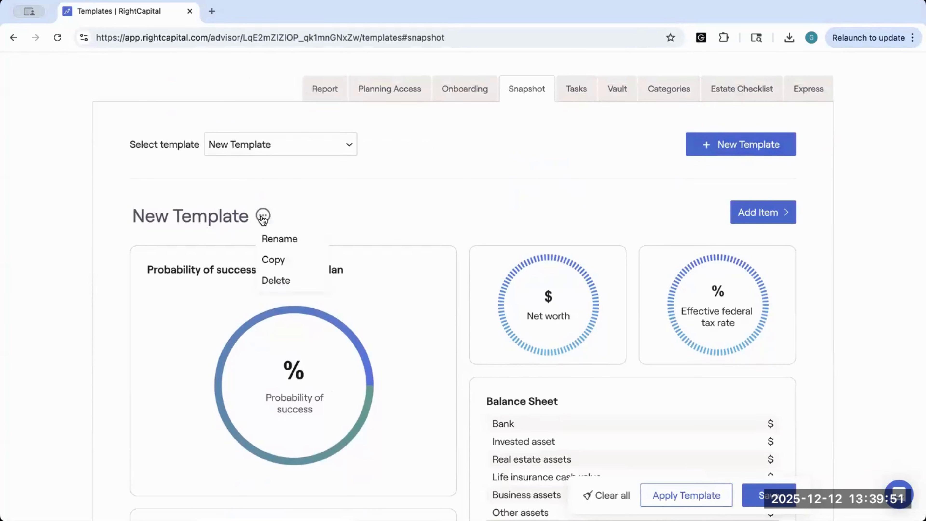
pyautogui.click(275, 242)
pyautogui.moveTo(256, 215); pyautogui.dragTo(115, 215)
pyautogui.write('Al')
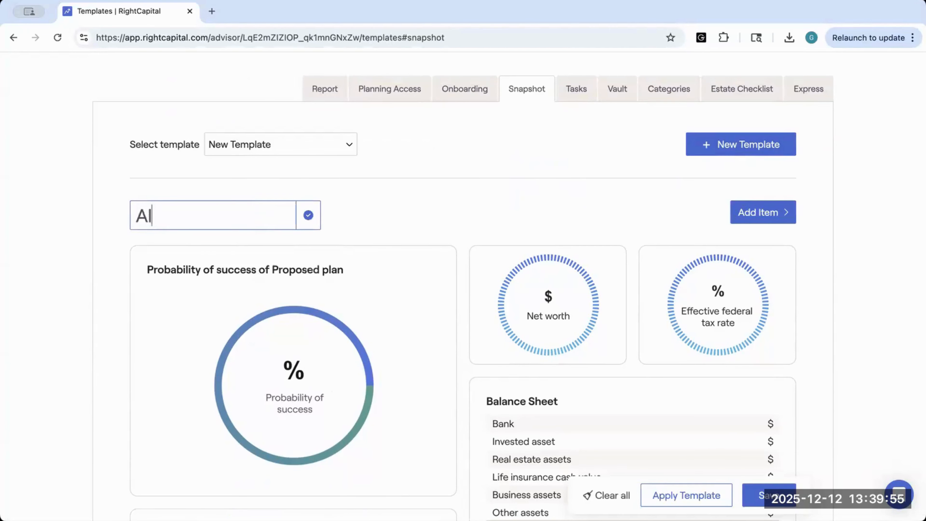
pyautogui.write('l Clients')
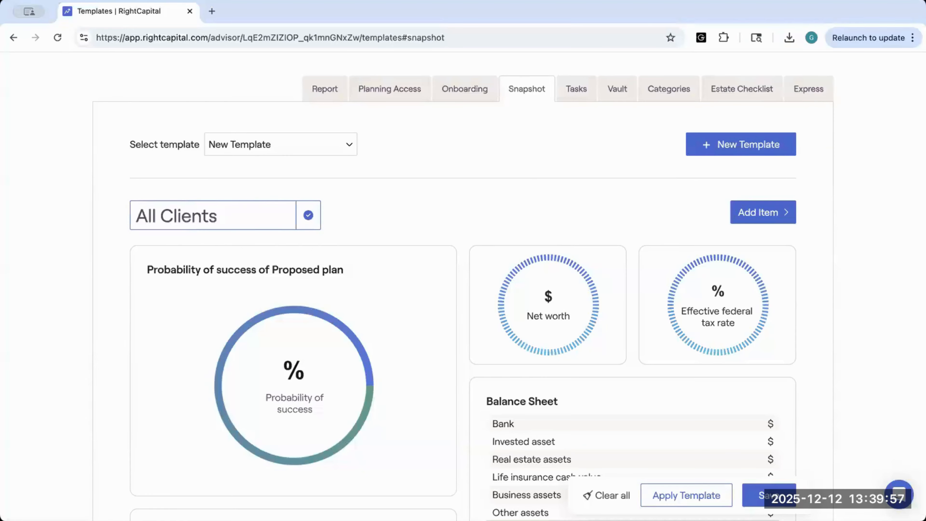
pyautogui.click(311, 219)
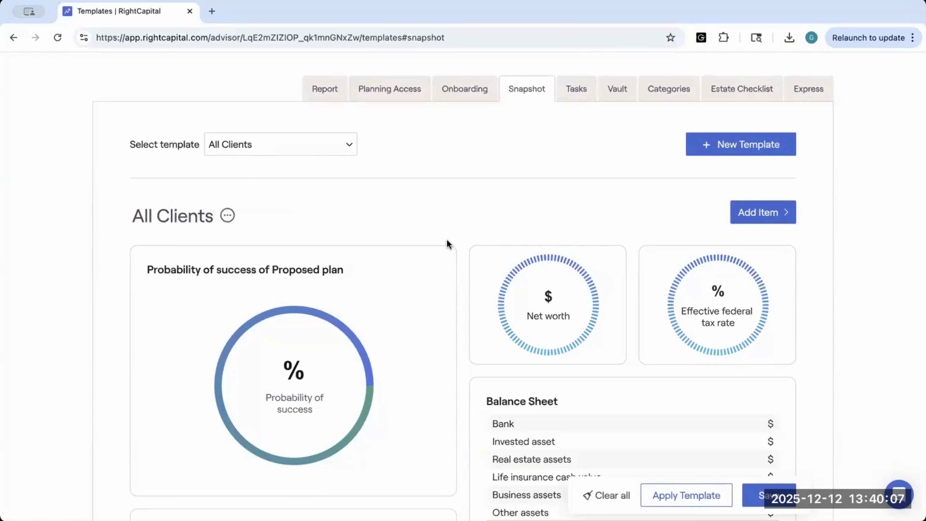
# - Clear all default items from the All Clients template and add the Probability of success key metric
pyautogui.click(604, 503)
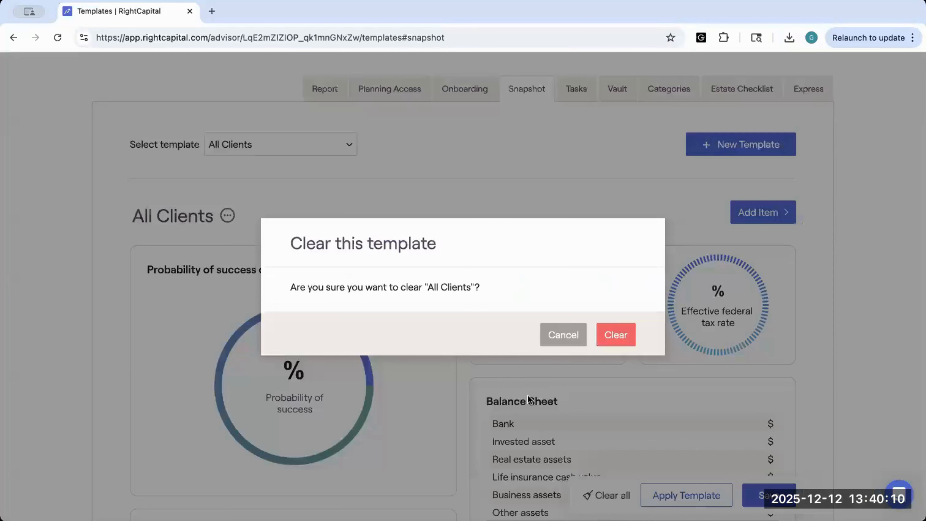
pyautogui.click(615, 335)
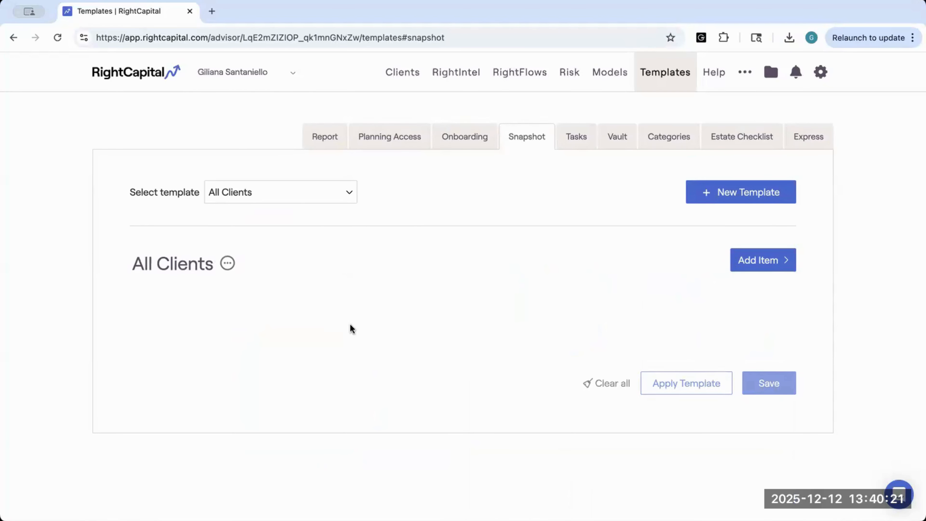
pyautogui.click(749, 262)
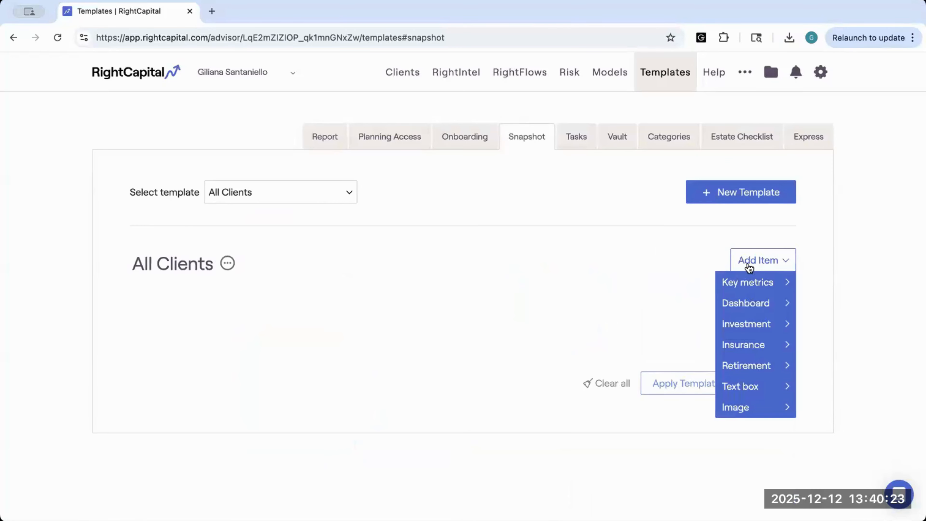
pyautogui.moveTo(736, 364)
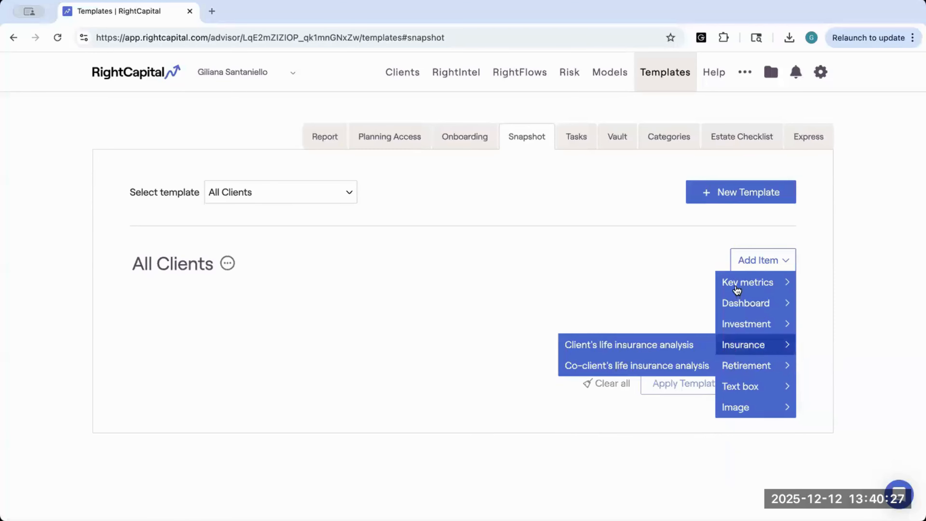
pyautogui.moveTo(736, 289)
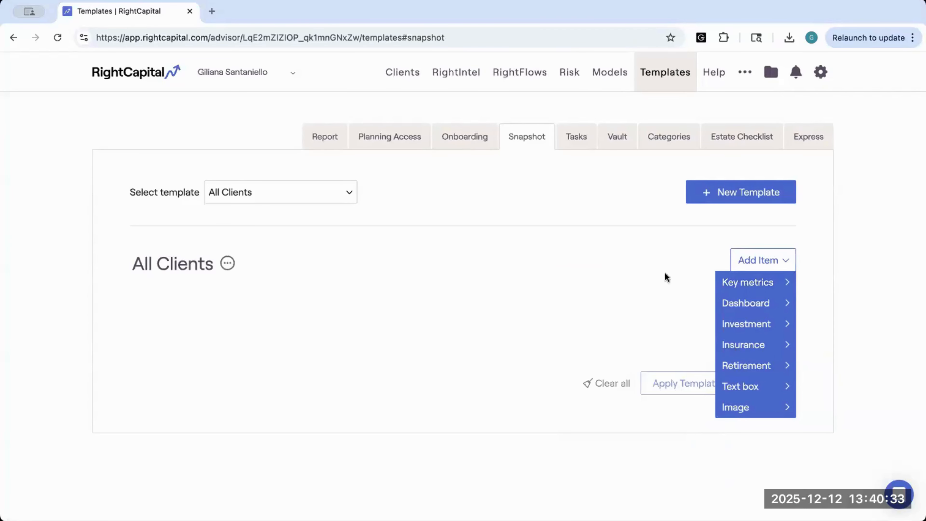
pyautogui.click(669, 300)
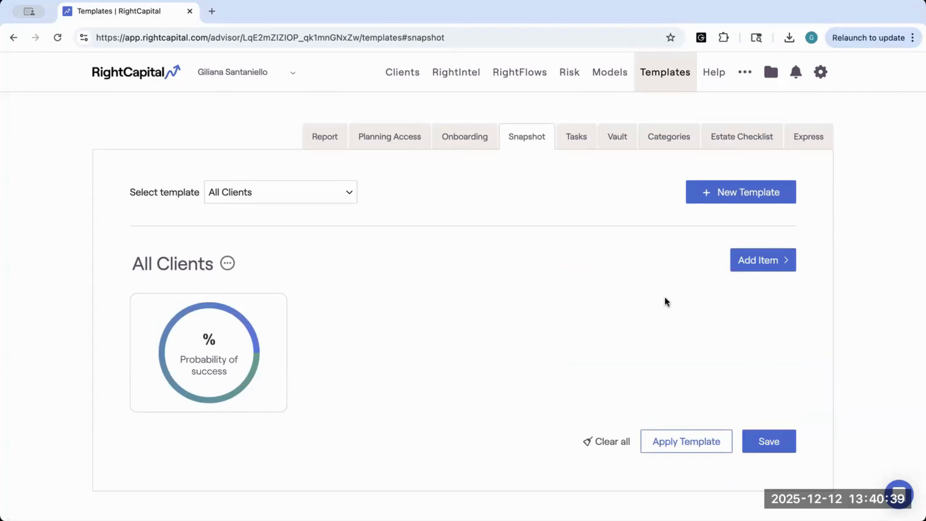
# - Add the Balance sheet summary item from the Dashboard category to the All Clients template
pyautogui.moveTo(196, 368)
pyautogui.click(758, 272)
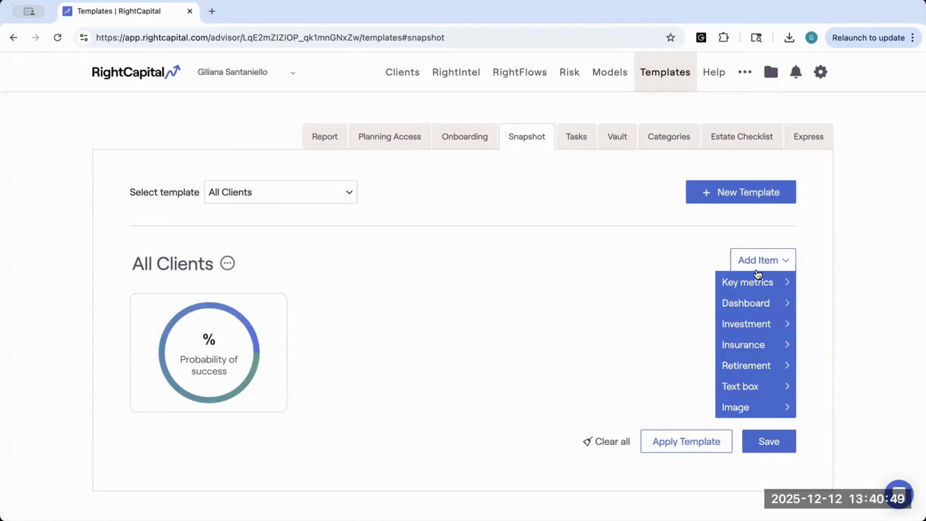
pyautogui.click(757, 300)
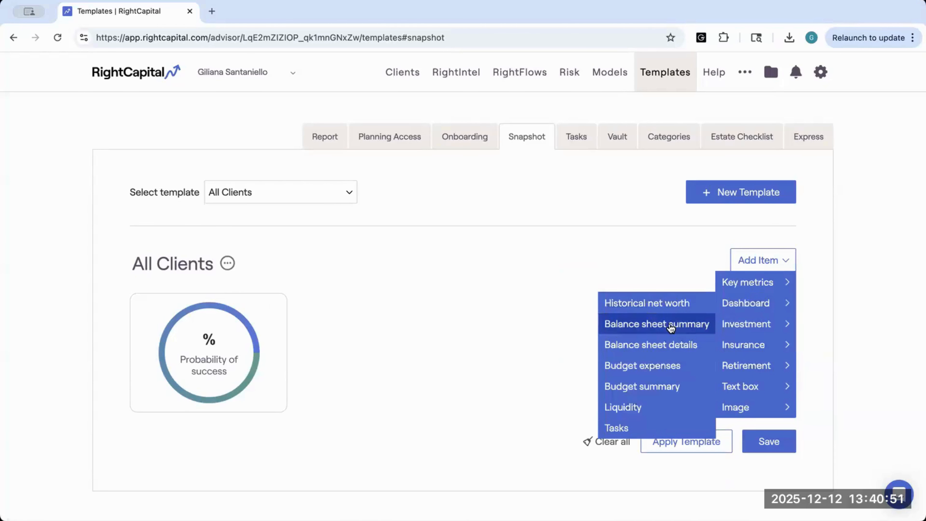
pyautogui.click(671, 324)
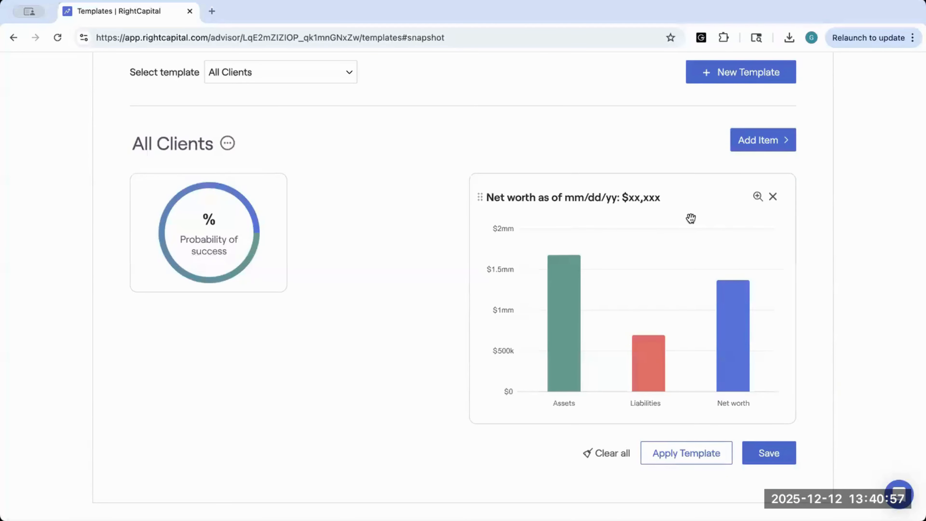
# - Add the Liquidity item from the Dashboard category to the All Clients template
pyautogui.click(758, 142)
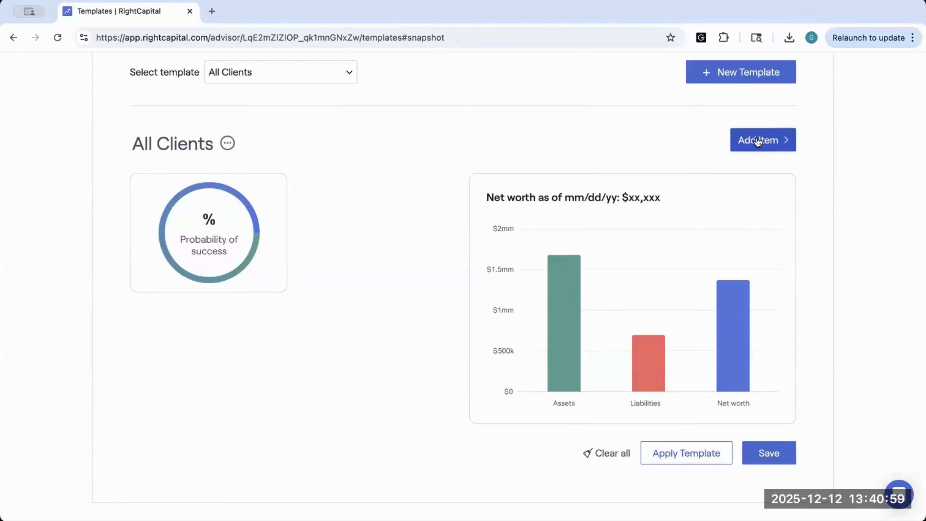
pyautogui.click(757, 142)
pyautogui.moveTo(739, 162)
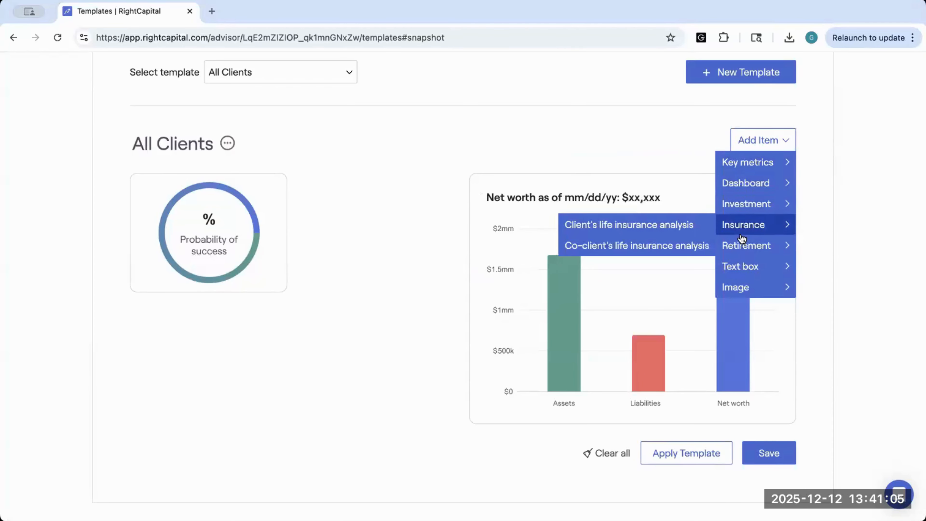
pyautogui.moveTo(739, 243)
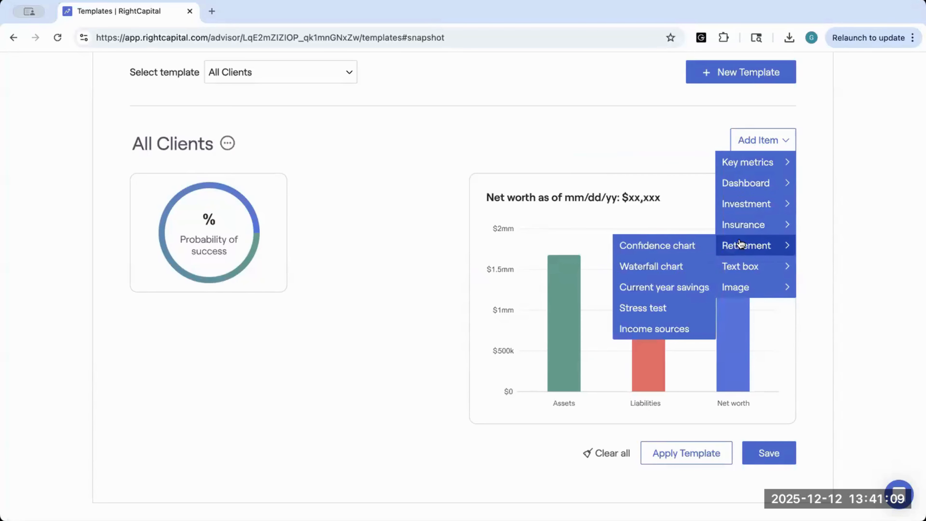
pyautogui.moveTo(734, 186)
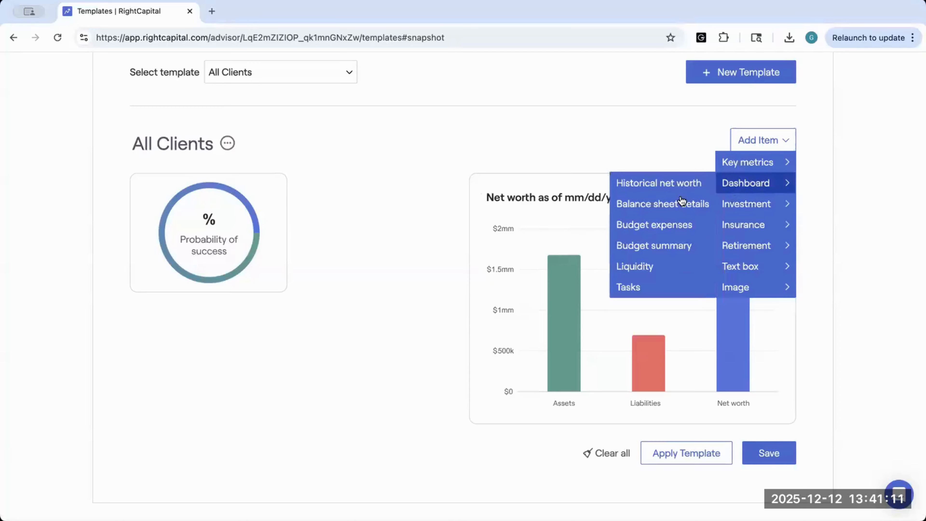
pyautogui.click(657, 266)
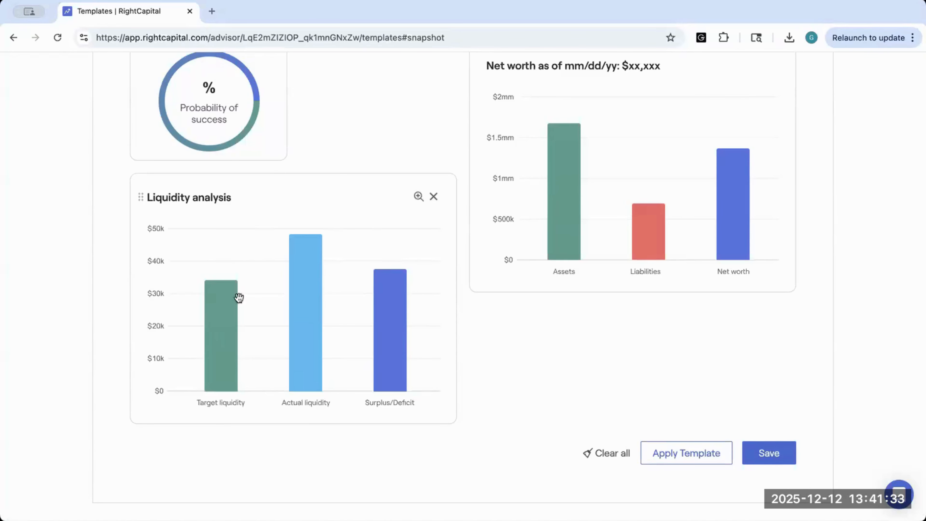
# - Add the Savings rate key metric to the All Clients template
pyautogui.scroll(3, 558, 114)
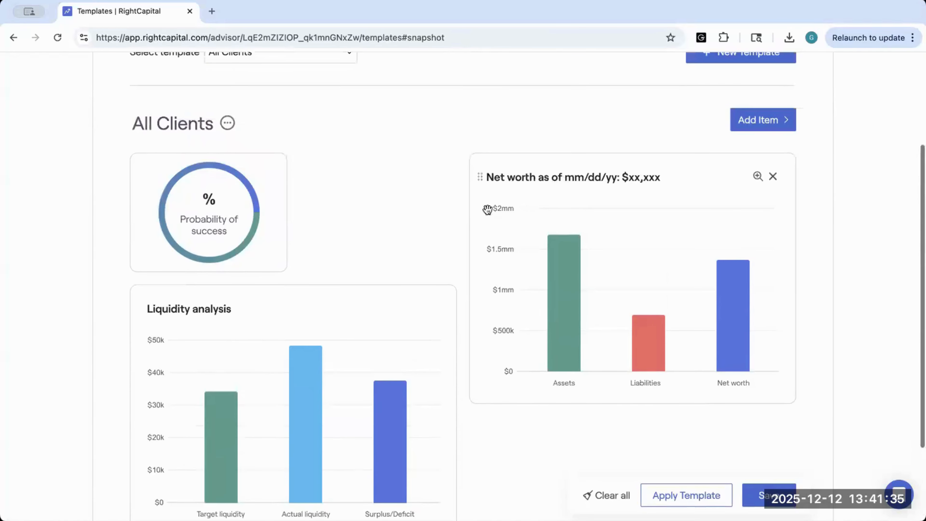
pyautogui.click(766, 120)
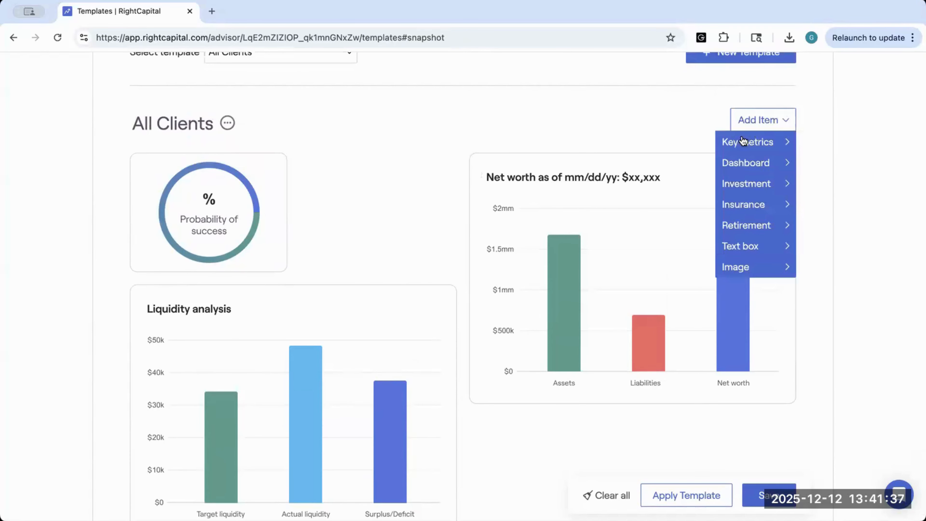
pyautogui.moveTo(743, 141)
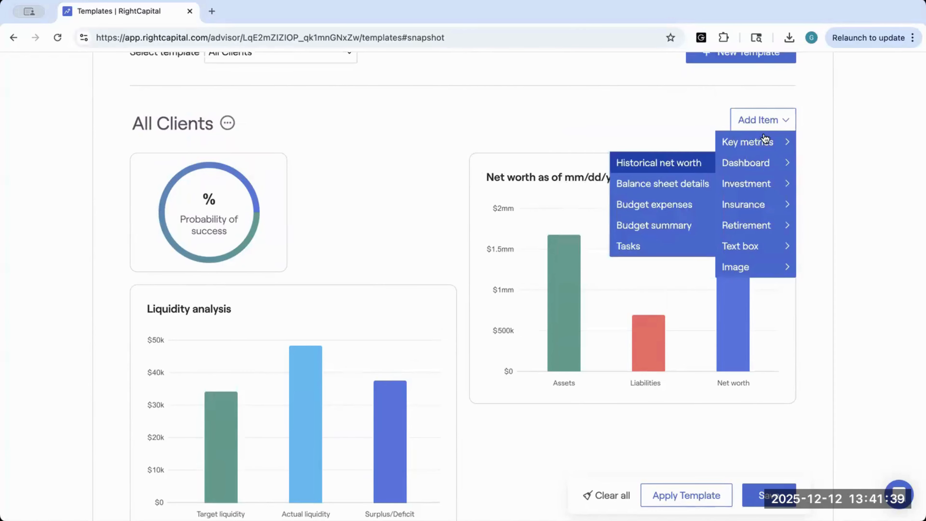
pyautogui.click(635, 162)
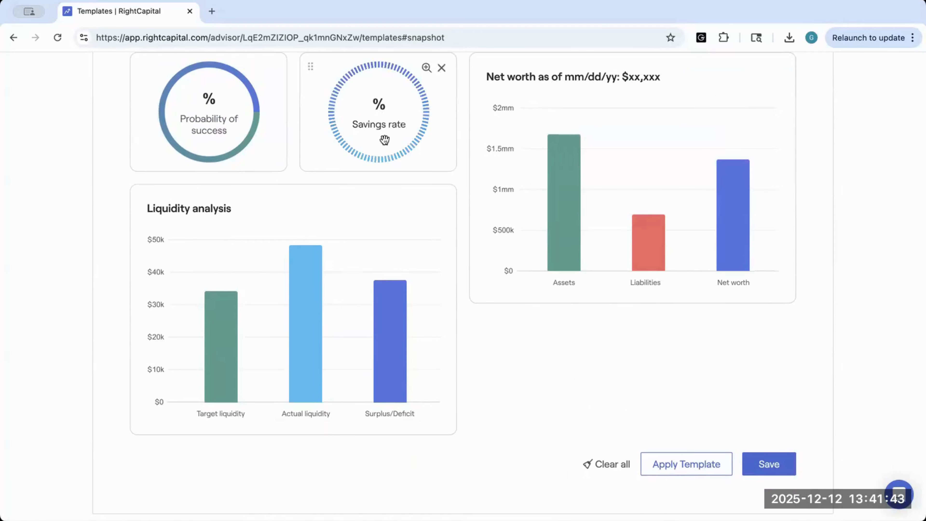
# - Add the Budget expenses item from the Dashboard category to the All Clients template
pyautogui.scroll(1, 384, 140)
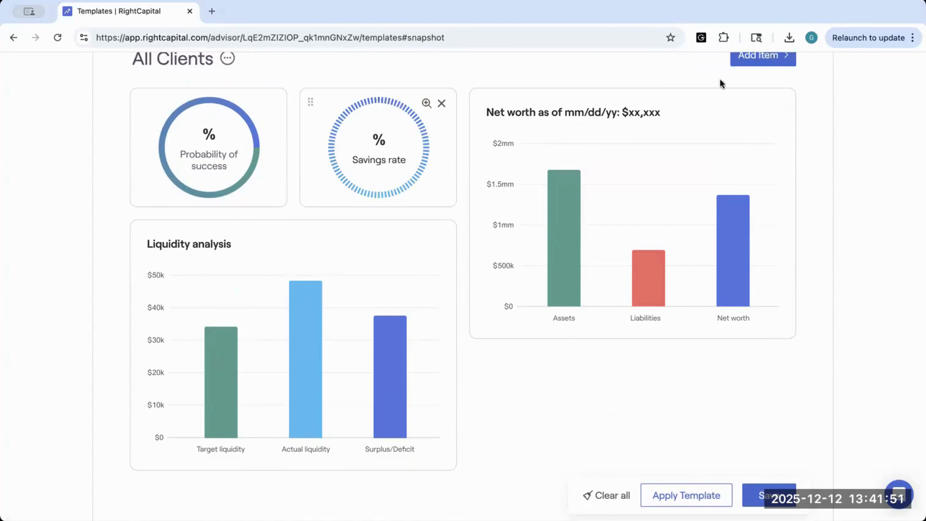
pyautogui.scroll(1, 747, 82)
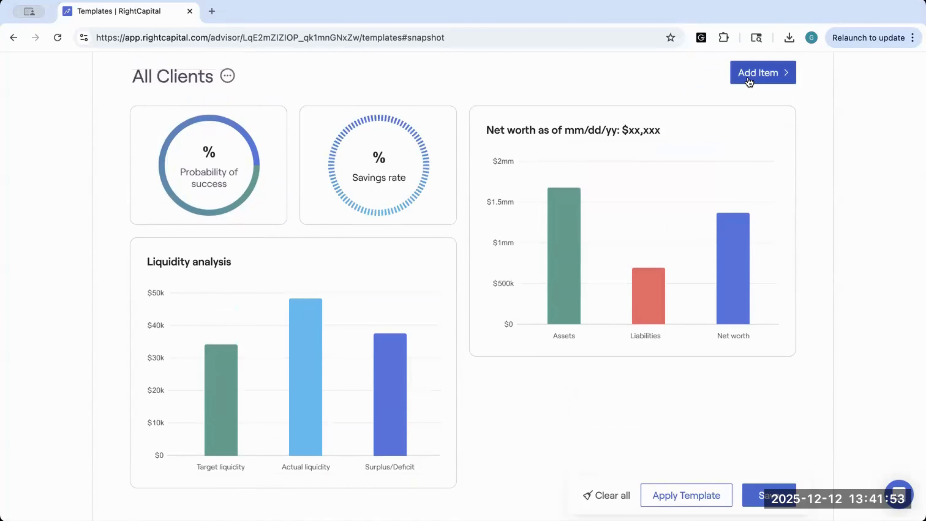
pyautogui.click(749, 78)
pyautogui.moveTo(744, 114)
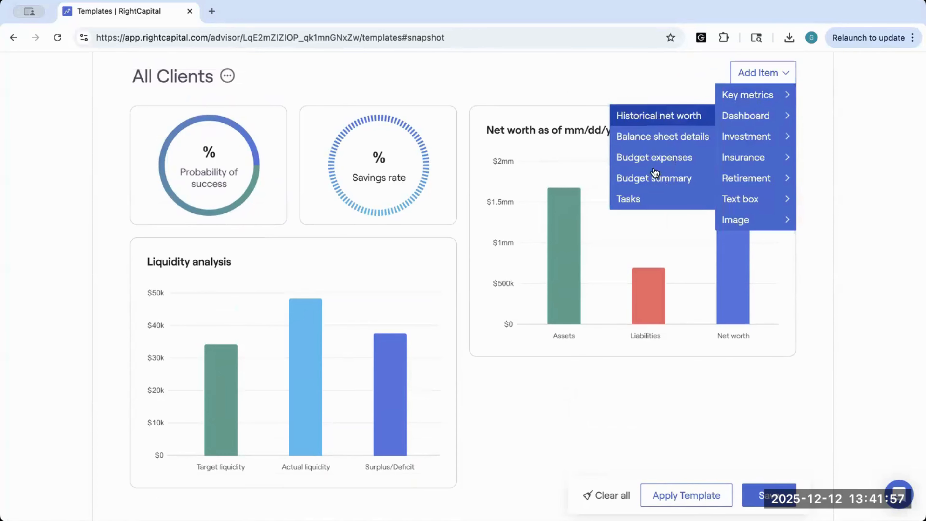
pyautogui.click(642, 156)
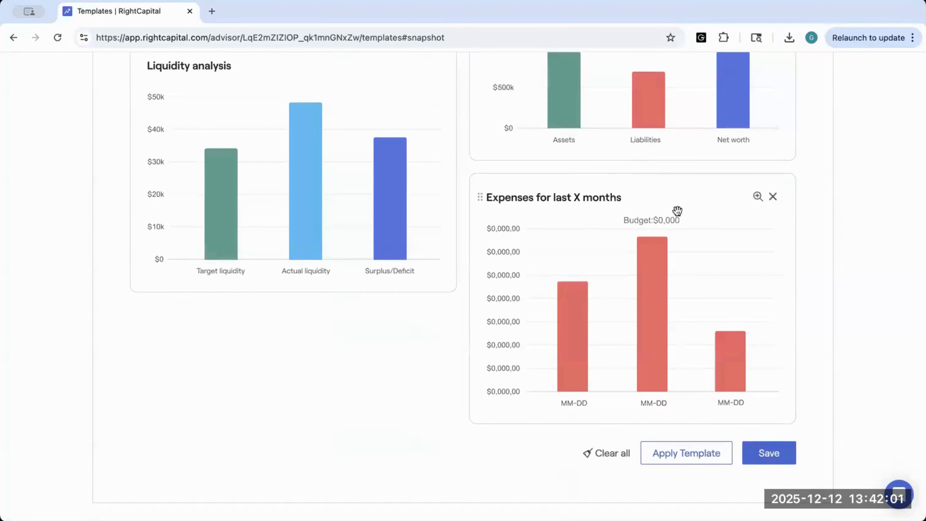
# - Add the Budget summary item from the Dashboard category to the All Clients template
pyautogui.scroll(1, 677, 210)
pyautogui.scroll(5, 677, 210)
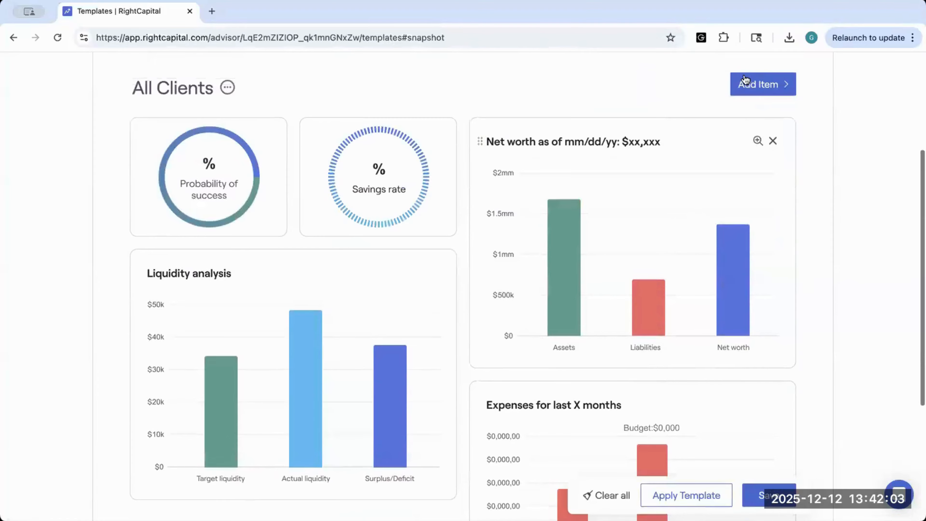
pyautogui.click(744, 87)
pyautogui.moveTo(740, 128)
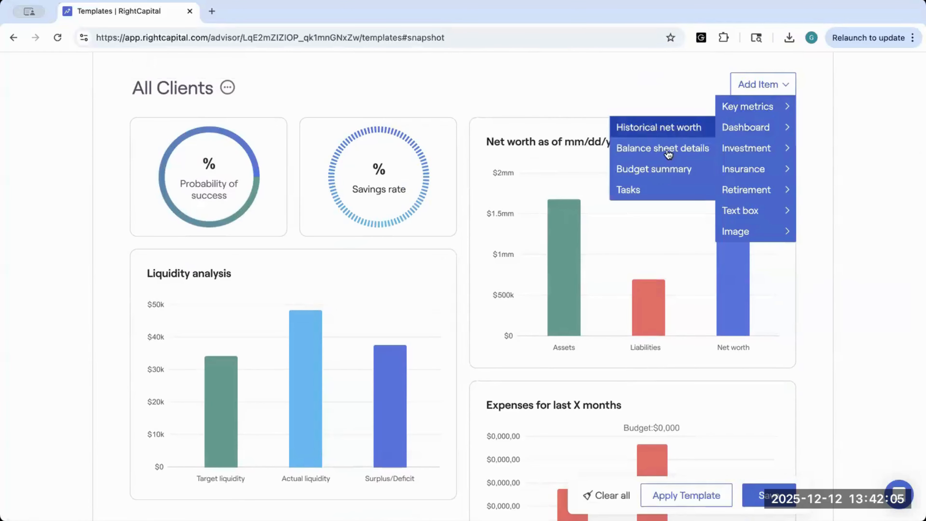
pyautogui.click(663, 169)
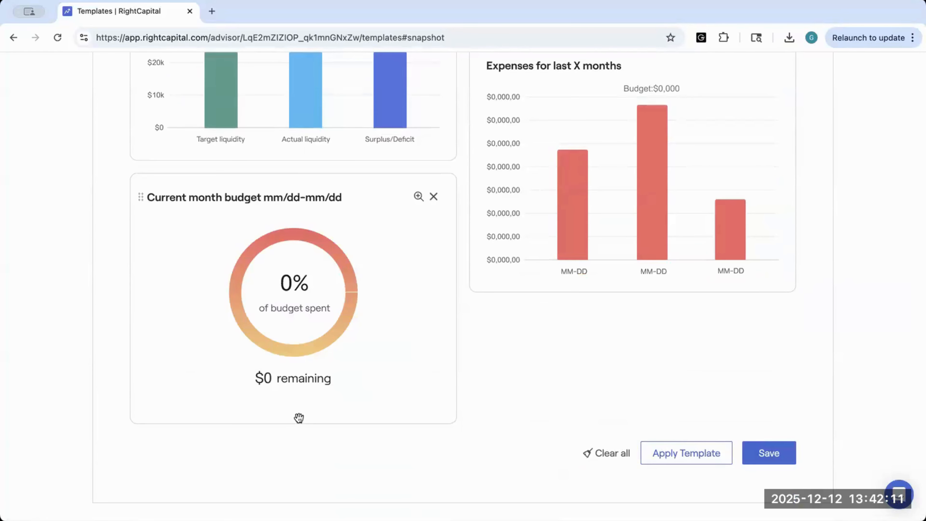
# - Add the Tasks item from the Dashboard category to the All Clients template
pyautogui.scroll(3, 519, 279)
pyautogui.scroll(1, 519, 279)
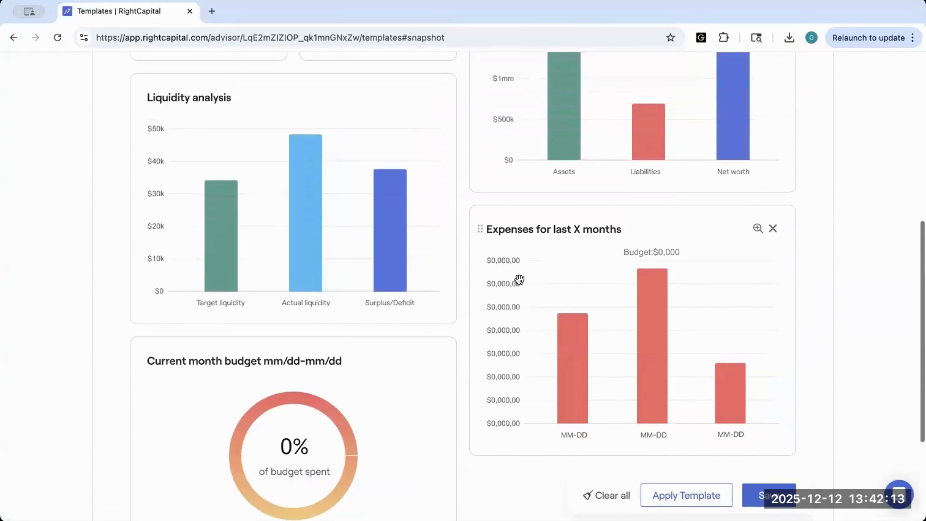
pyautogui.scroll(2, 519, 279)
pyautogui.scroll(4, 519, 279)
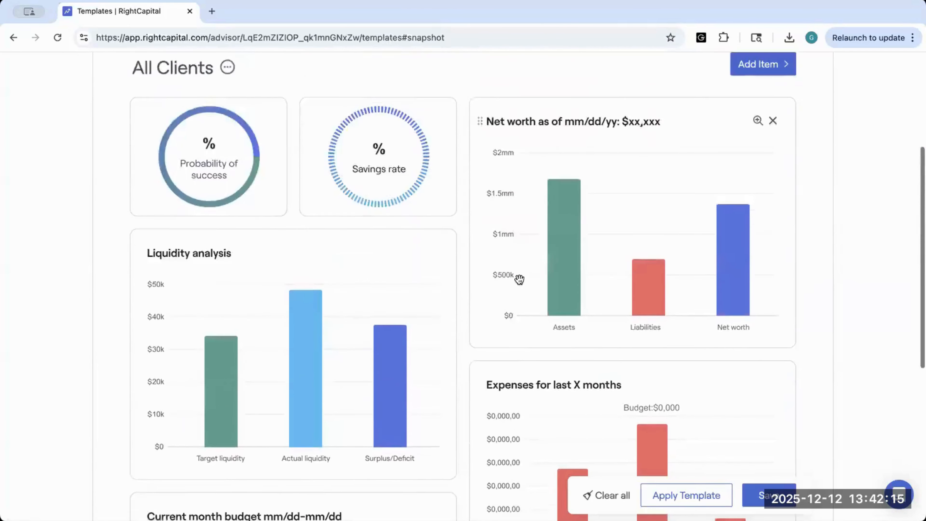
pyautogui.click(760, 153)
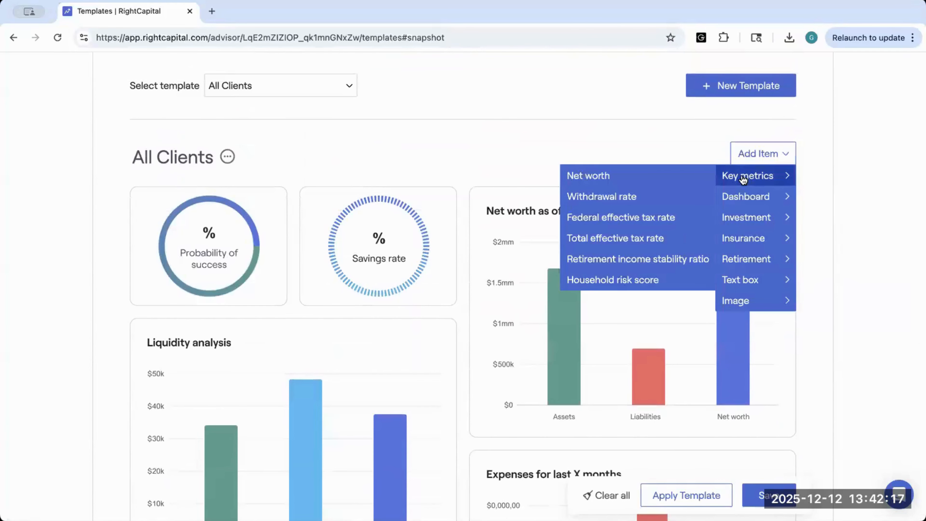
pyautogui.moveTo(738, 204)
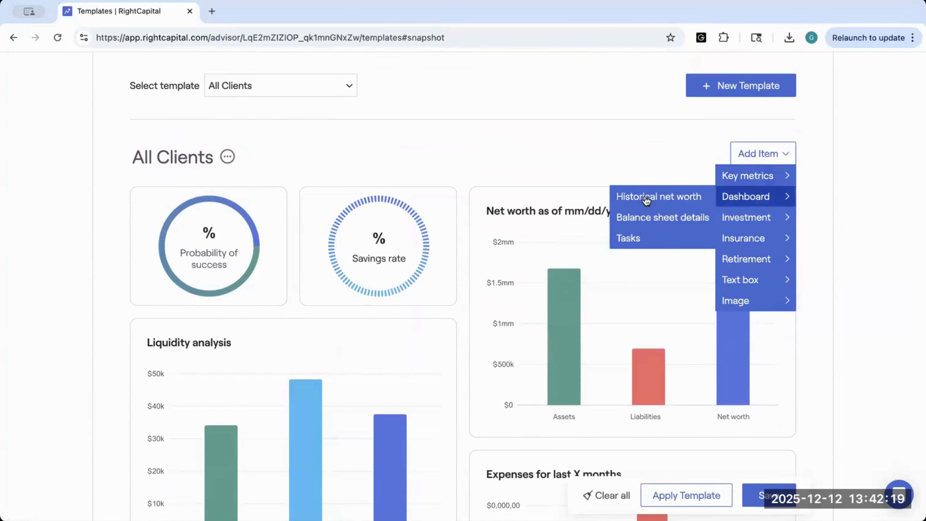
pyautogui.click(632, 236)
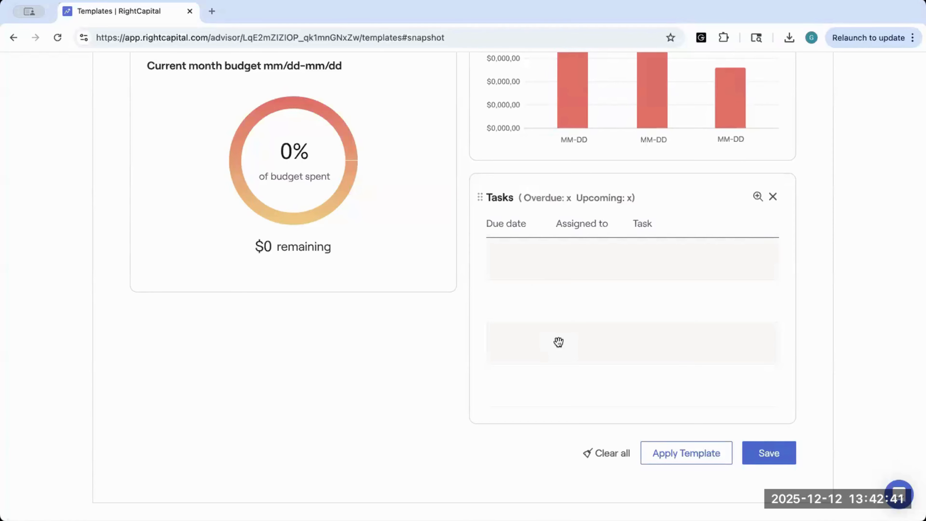
pyautogui.scroll(5, 584, 287)
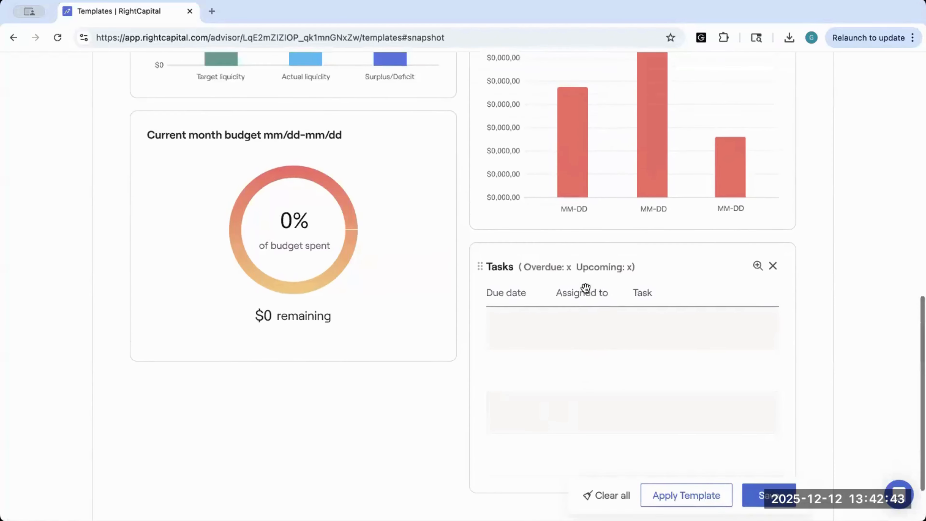
# - Move the Tasks card directly beneath the Probability of success and Savings rate metrics, above Liquidity analysis
pyautogui.moveTo(636, 343); pyautogui.dragTo(328, 151)
pyautogui.scroll(3, 329, 153)
pyautogui.moveTo(361, 338); pyautogui.dragTo(579, 155)
pyautogui.scroll(5, 578, 155)
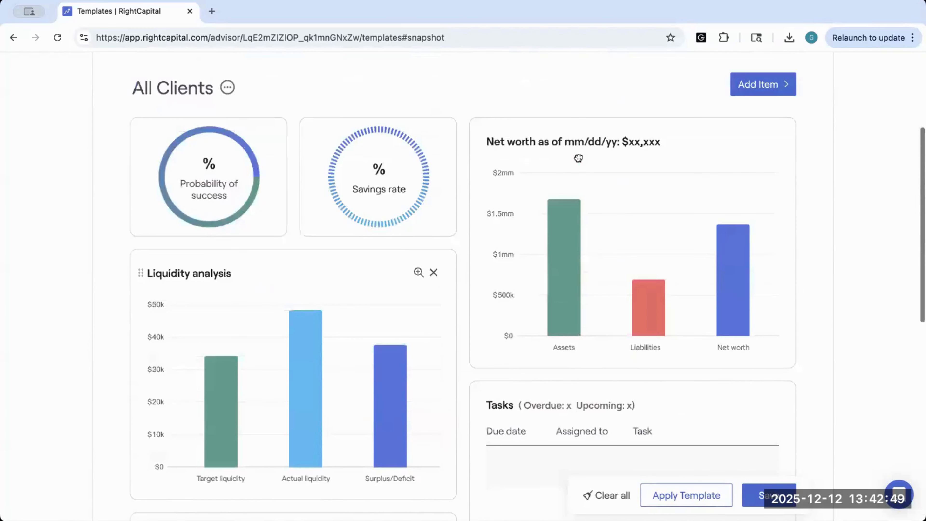
pyautogui.moveTo(512, 445); pyautogui.dragTo(254, 236)
pyautogui.scroll(-2, 273, 301)
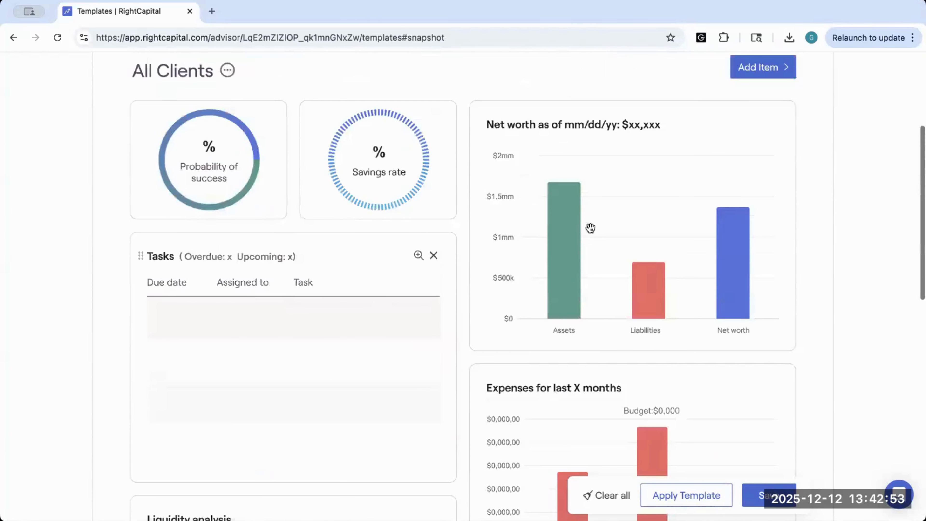
# - Rearrange the charts so Expenses sits at the top beside the key metrics, with Net worth directly beneath it
pyautogui.moveTo(595, 228); pyautogui.dragTo(314, 356)
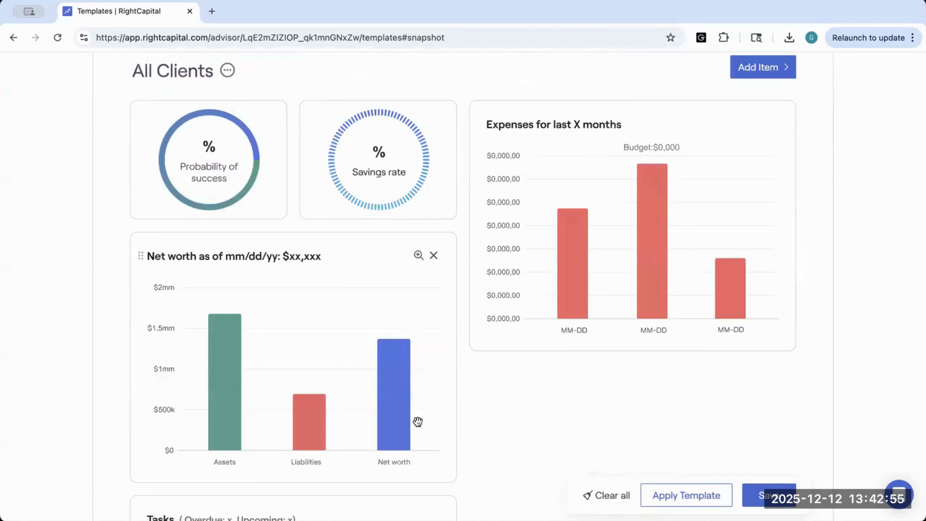
pyautogui.scroll(-4, 357, 109)
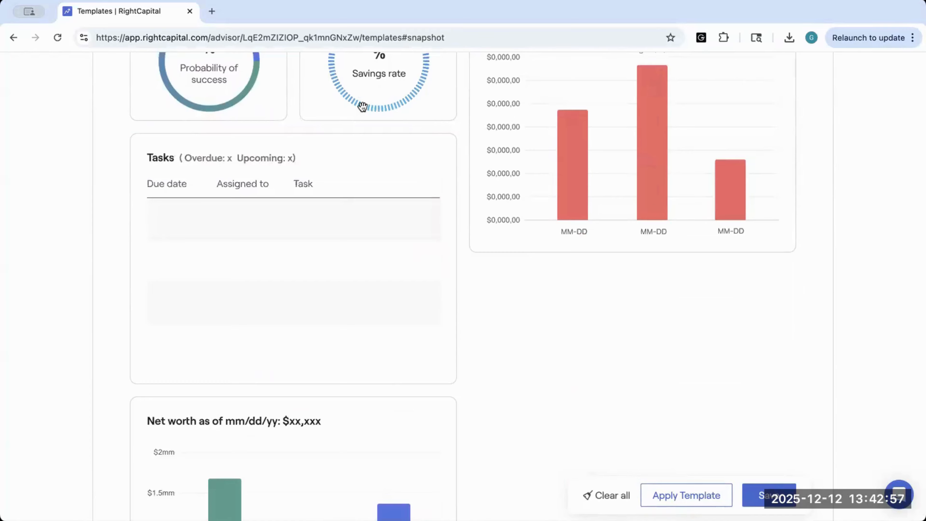
pyautogui.scroll(5, 361, 108)
pyautogui.scroll(-10, 361, 105)
pyautogui.moveTo(363, 215); pyautogui.dragTo(678, 99)
pyautogui.scroll(4, 681, 99)
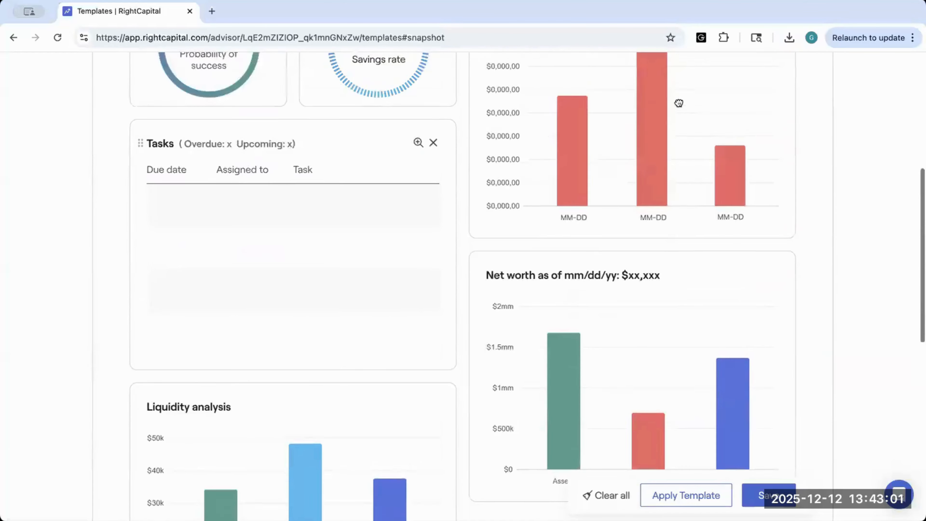
# - Move the Current month budget card beneath the Net worth chart
pyautogui.scroll(-10, 678, 109)
pyautogui.moveTo(365, 212); pyautogui.dragTo(671, 360)
pyautogui.scroll(10, 670, 361)
# - Review the arrangement of all cards in the All Clients template from the key metrics down to the monthly budget
pyautogui.scroll(-7, 670, 361)
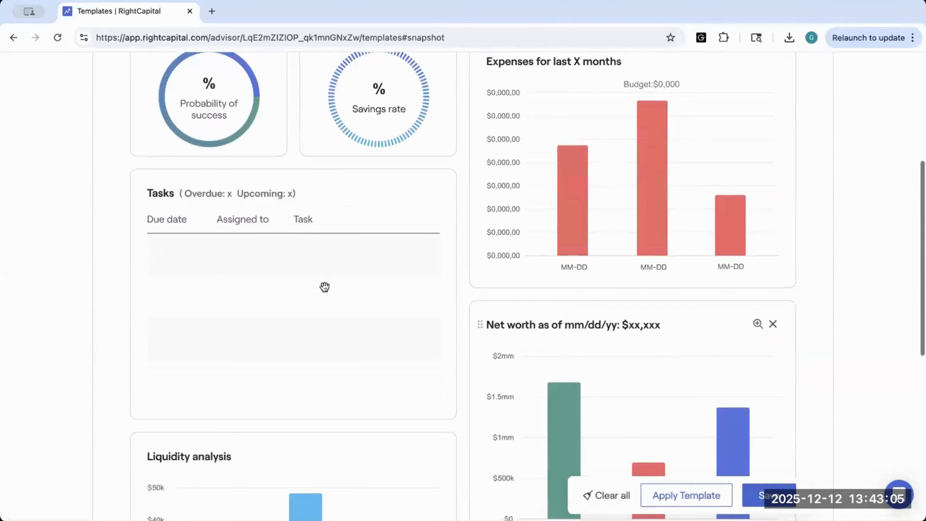
pyautogui.scroll(2, 274, 272)
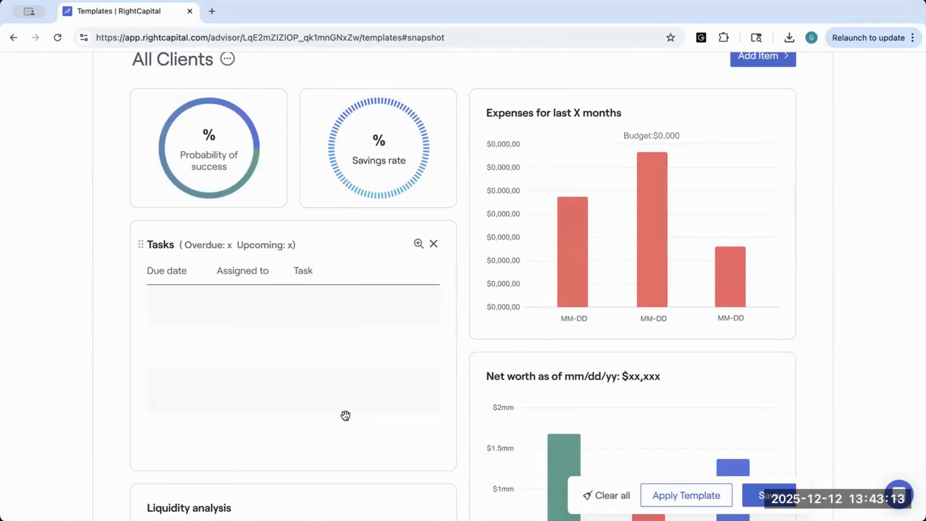
pyautogui.scroll(-6, 345, 415)
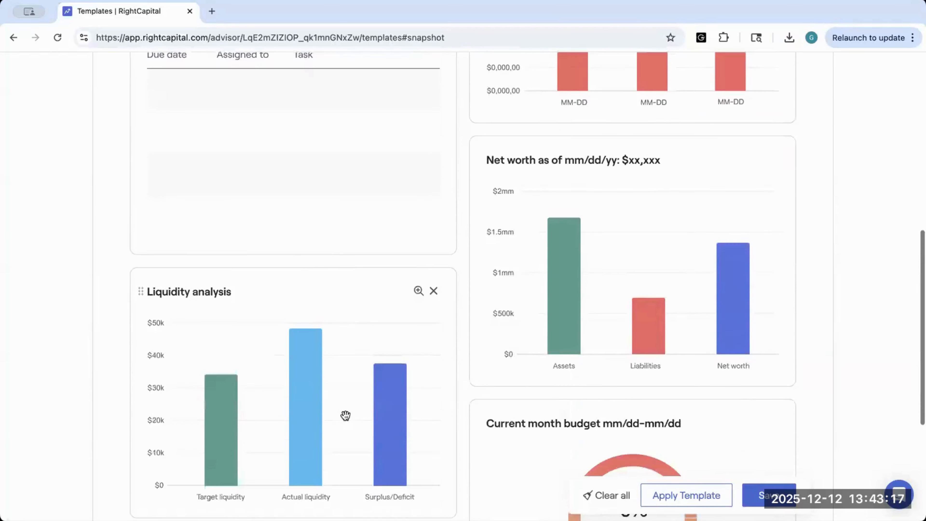
pyautogui.scroll(-4, 345, 415)
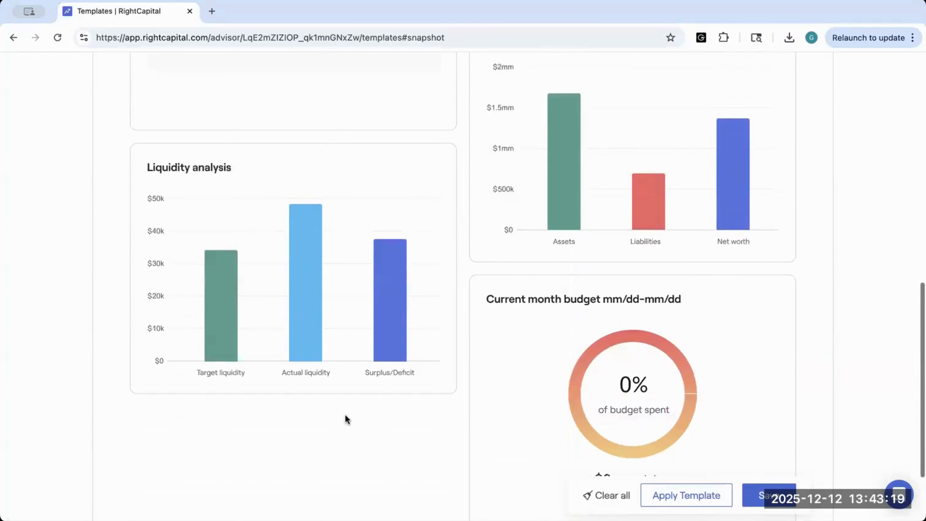
pyautogui.scroll(10, 345, 415)
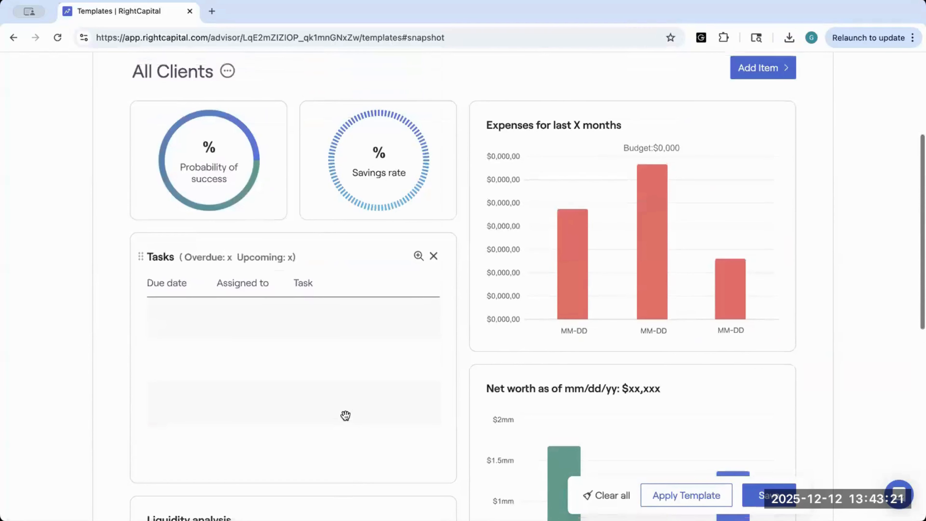
pyautogui.scroll(-1, 386, 394)
pyautogui.scroll(1, 386, 395)
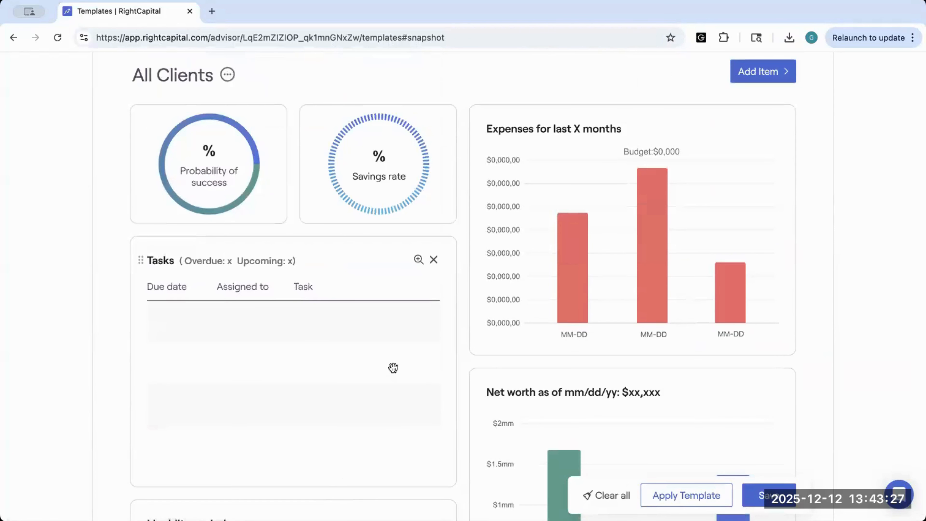
# - Rename the All Clients Snapshot template as Millennials
pyautogui.scroll(4, 387, 372)
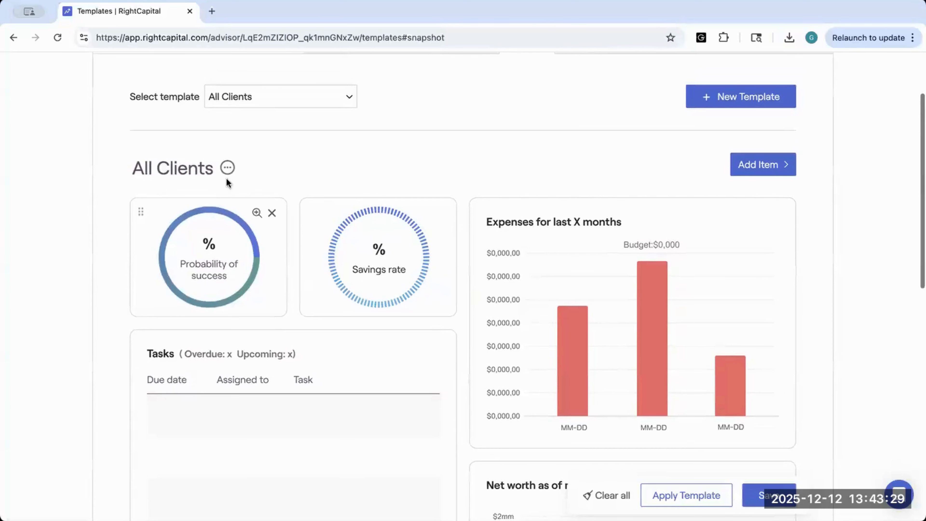
pyautogui.click(227, 168)
pyautogui.click(244, 191)
pyautogui.moveTo(238, 164); pyautogui.dragTo(140, 163)
pyautogui.write('Mi')
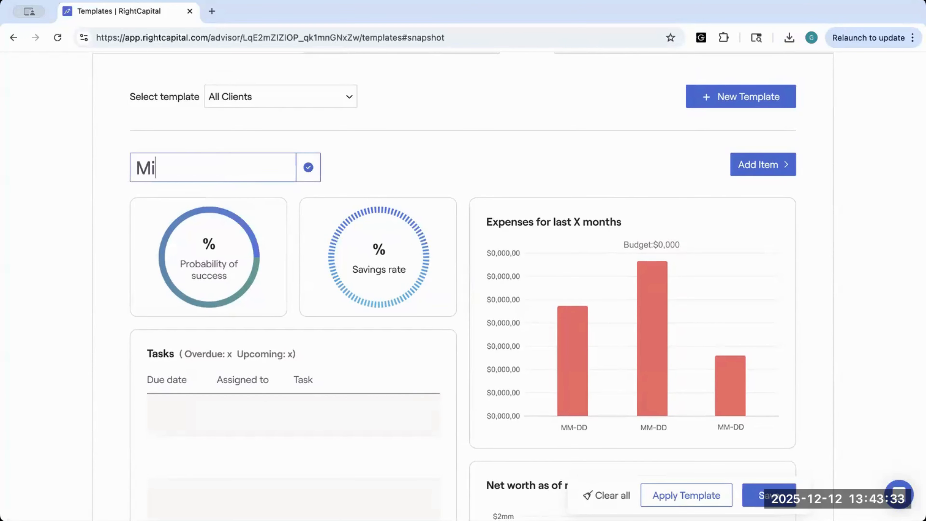
pyautogui.write('llennials')
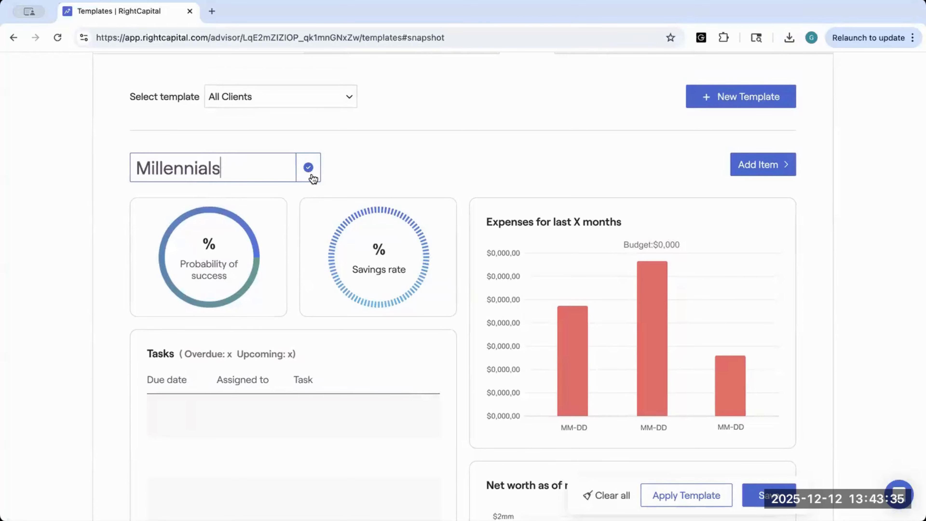
pyautogui.click(309, 168)
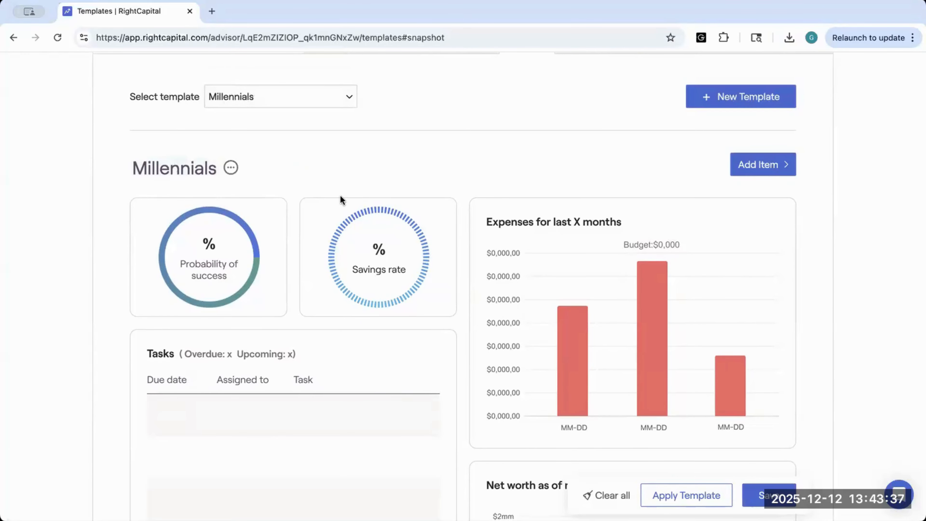
# - Start applying the Millennials template and choose the individual client with "Millennial" in the name as its recipient
pyautogui.scroll(-1, 340, 199)
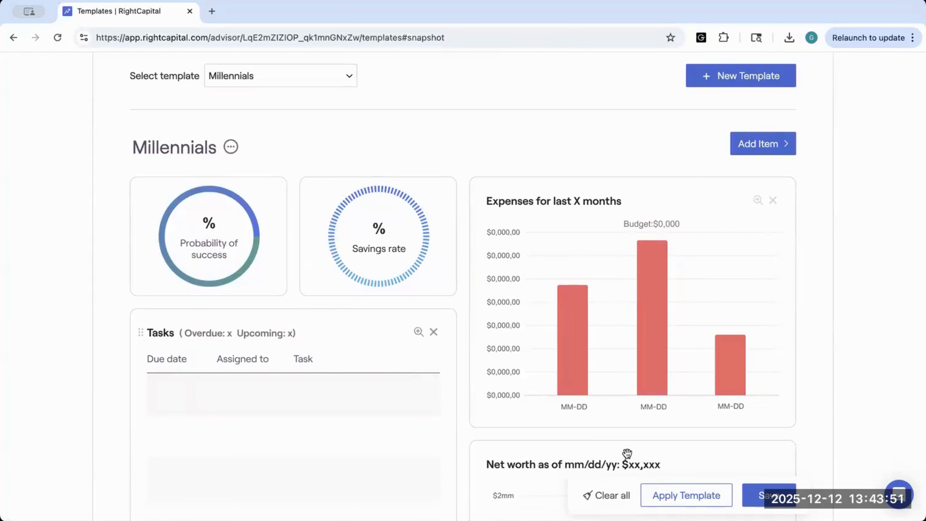
pyautogui.click(664, 494)
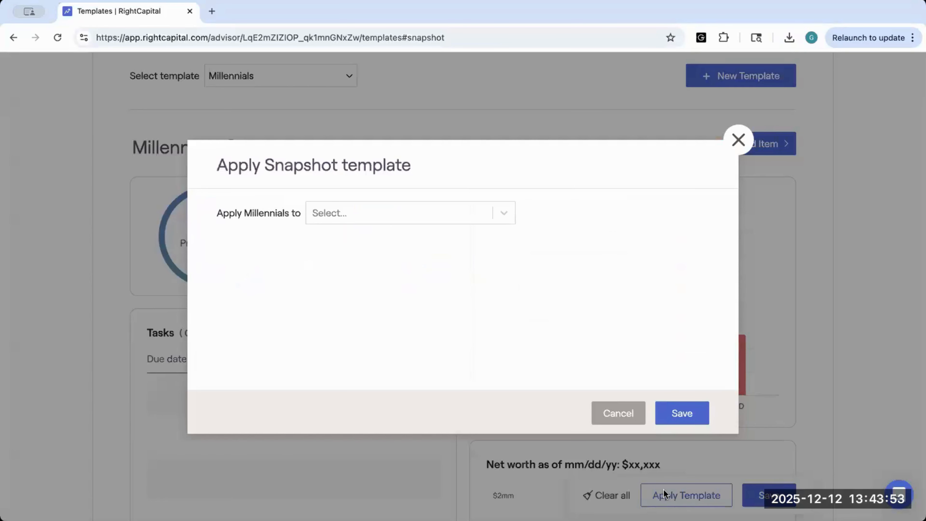
pyautogui.click(322, 213)
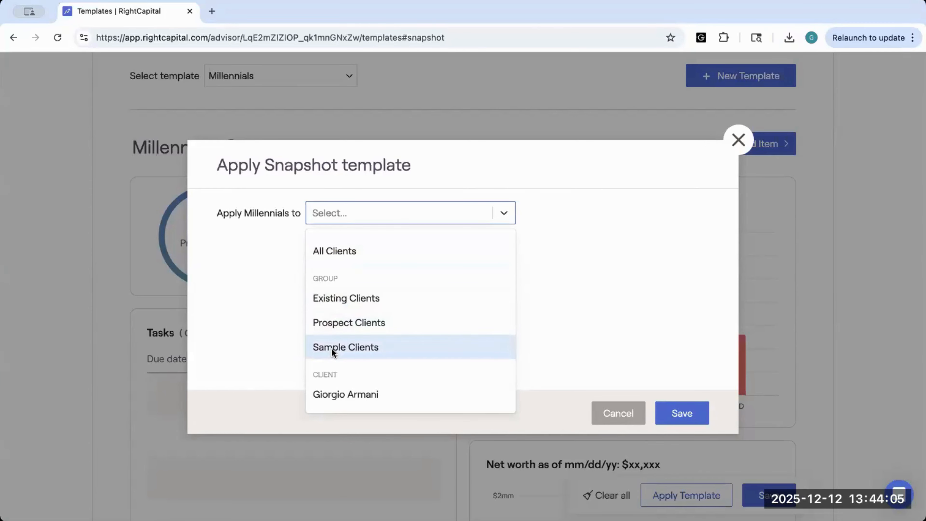
pyautogui.scroll(-3, 331, 348)
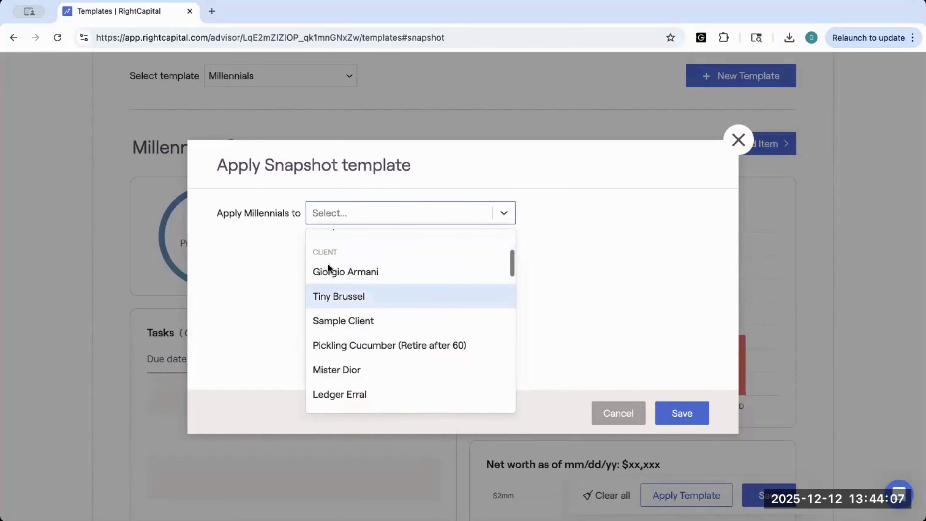
pyautogui.scroll(-4, 332, 401)
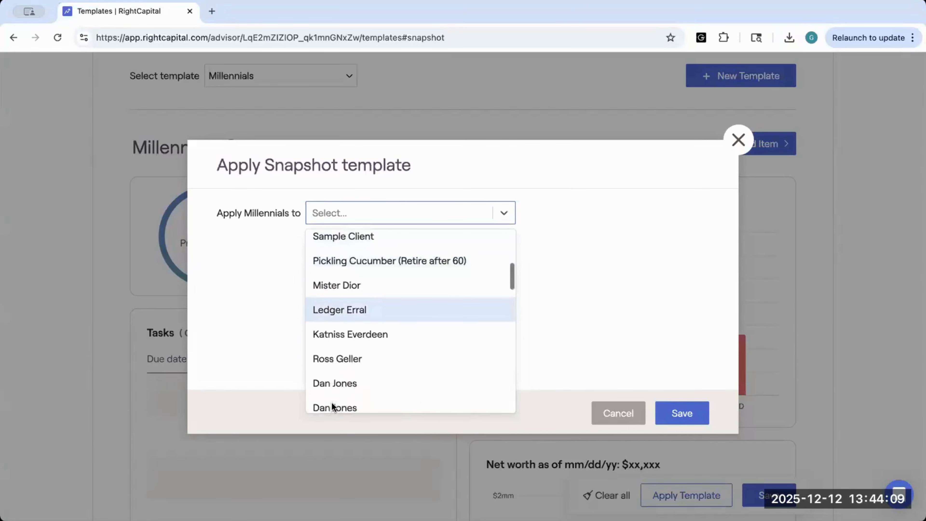
pyautogui.scroll(-1, 332, 402)
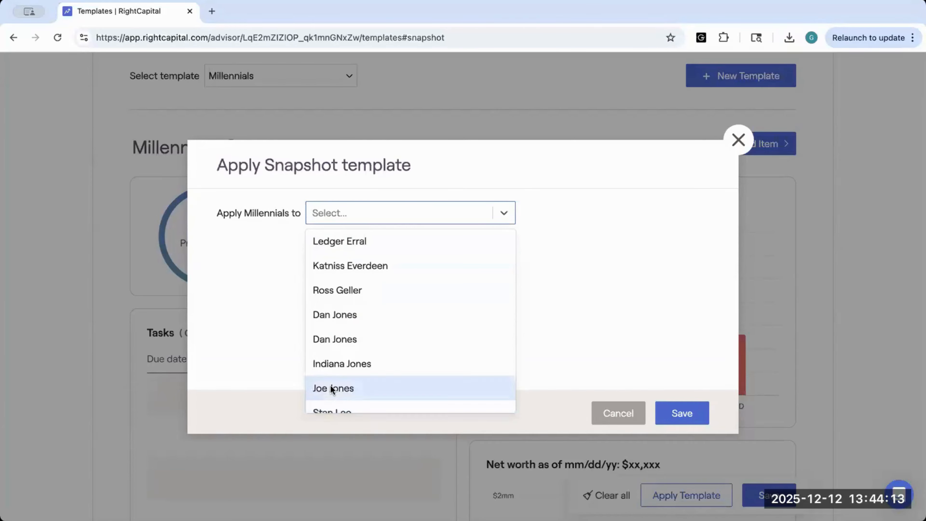
pyautogui.scroll(-3, 329, 384)
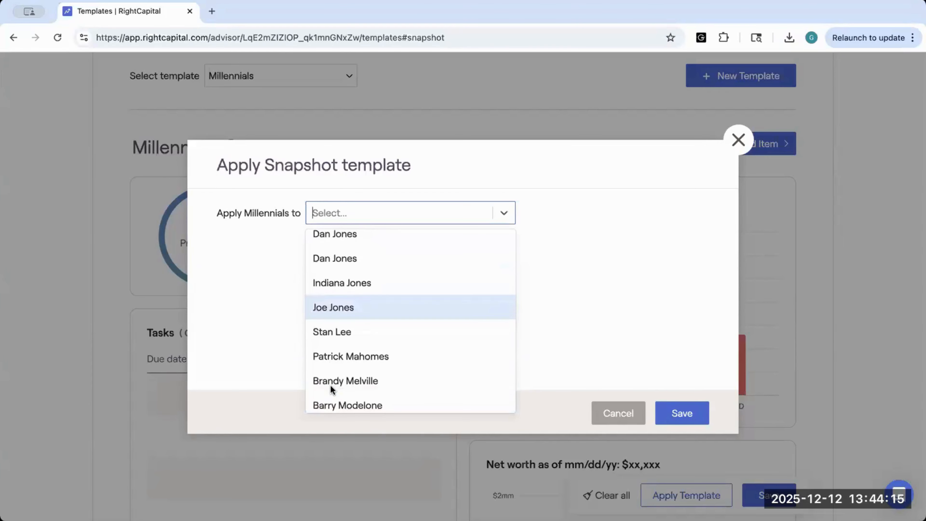
pyautogui.scroll(-5, 330, 384)
pyautogui.scroll(-5, 330, 385)
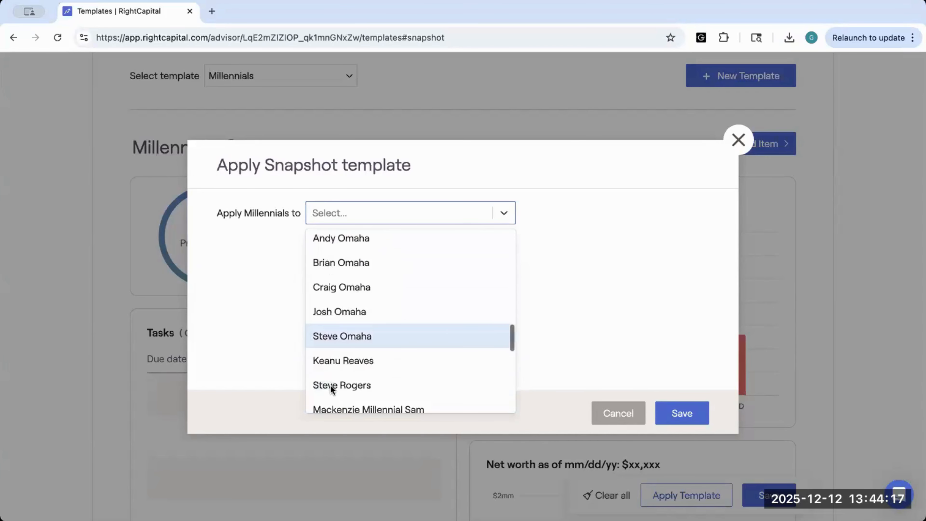
pyautogui.write('mac')
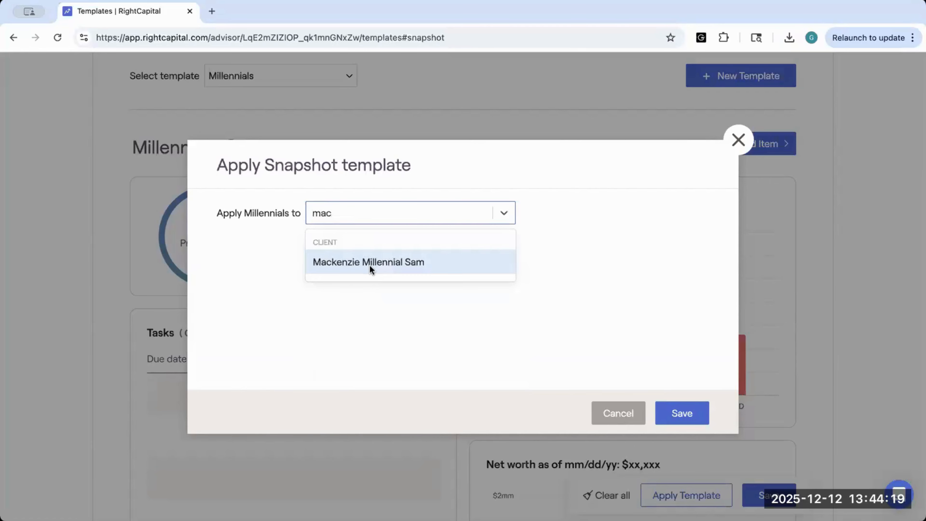
pyautogui.click(369, 265)
# - Add three more individual clients as recipients of the Millennials template
pyautogui.scroll(-6, 401, 316)
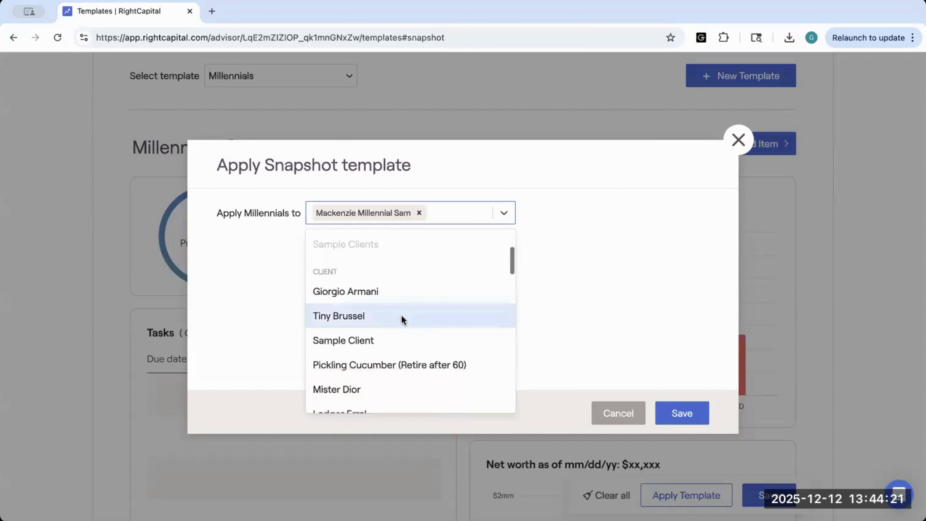
pyautogui.scroll(-3, 387, 336)
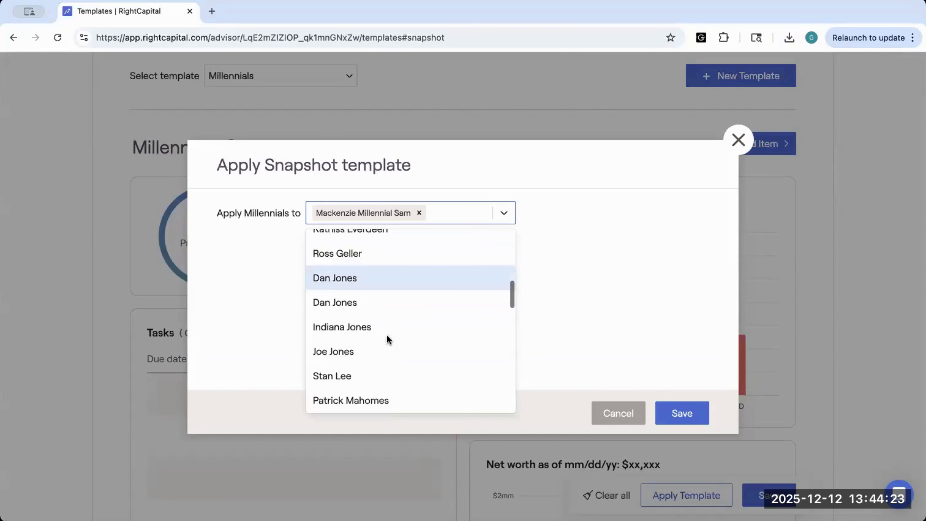
pyautogui.click(326, 263)
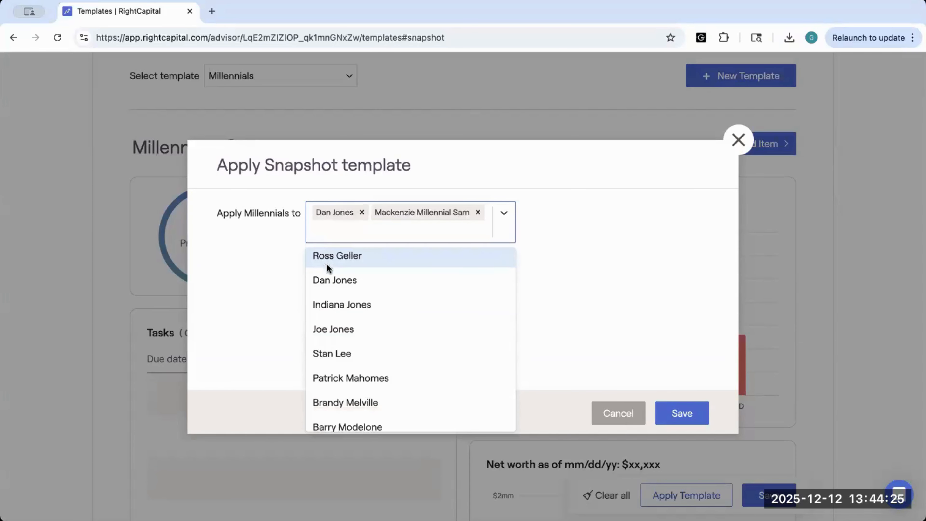
pyautogui.scroll(-3, 329, 347)
pyautogui.scroll(-5, 329, 347)
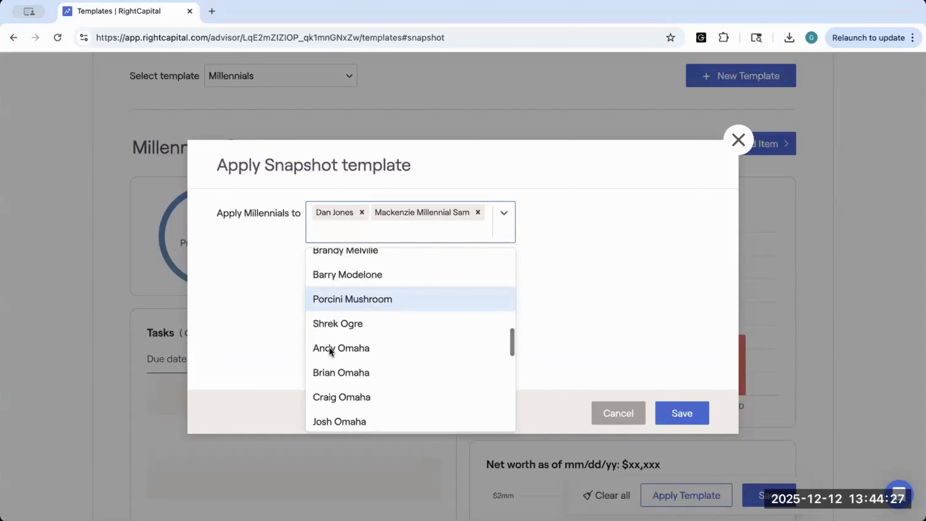
pyautogui.scroll(-4, 329, 347)
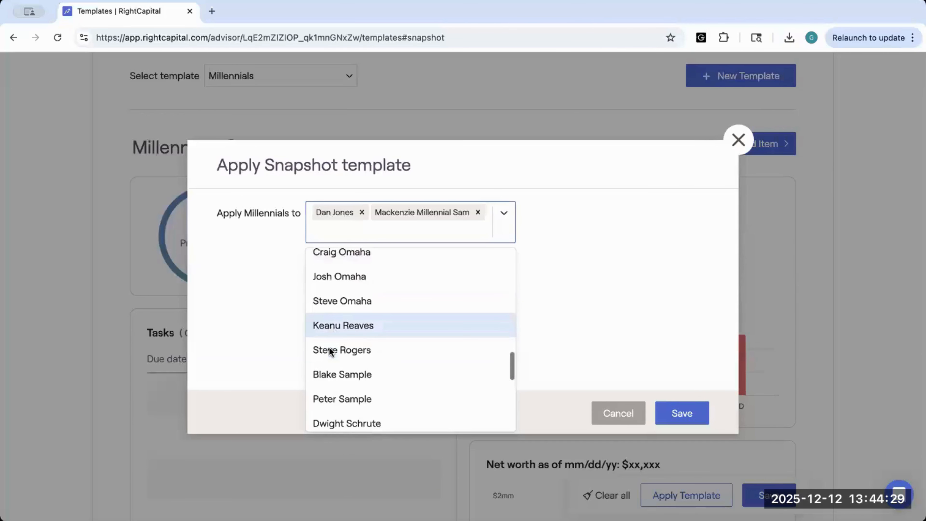
pyautogui.scroll(-2, 329, 347)
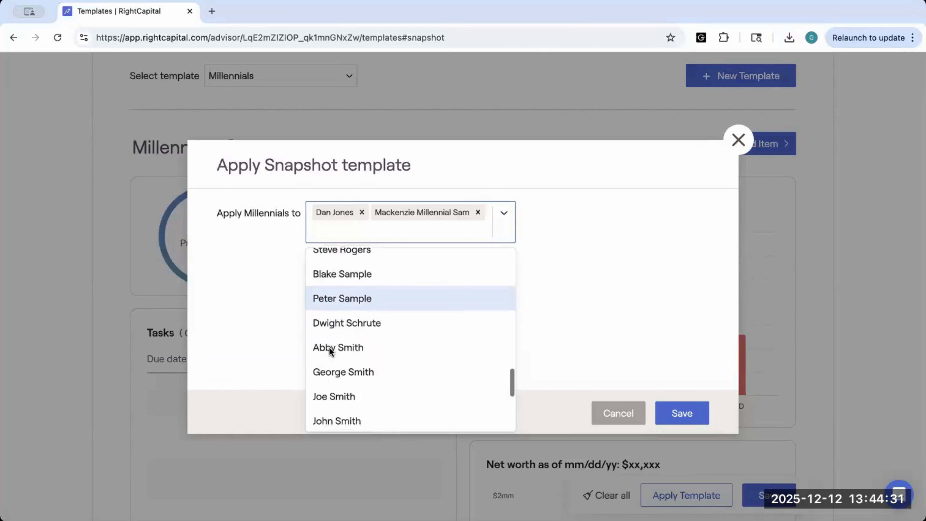
pyautogui.click(330, 346)
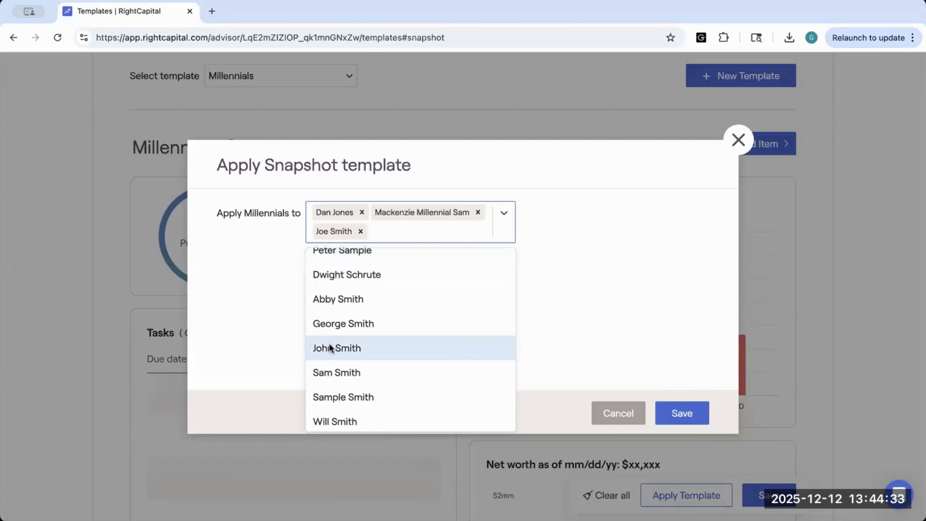
pyautogui.click(332, 375)
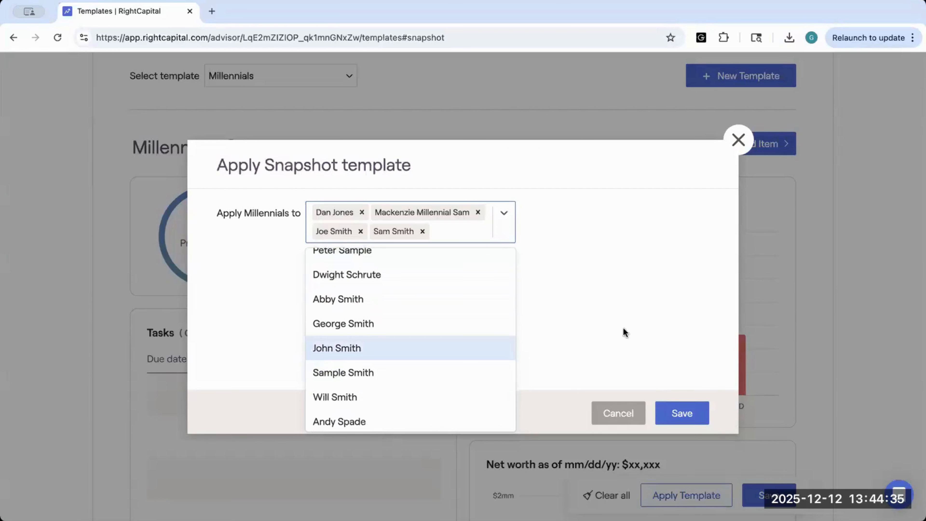
# - Save the client selection and confirm replacing the existing Snapshot items with the Millennials template
pyautogui.click(644, 332)
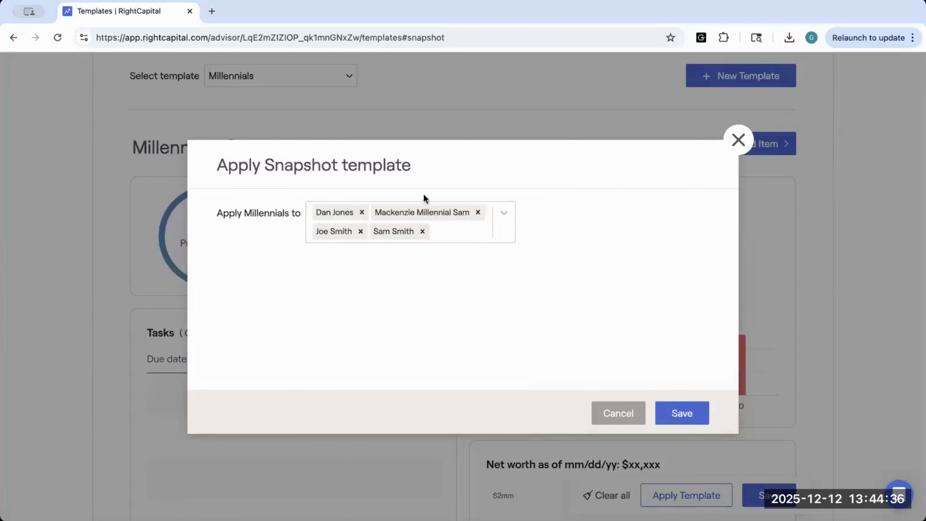
pyautogui.click(666, 410)
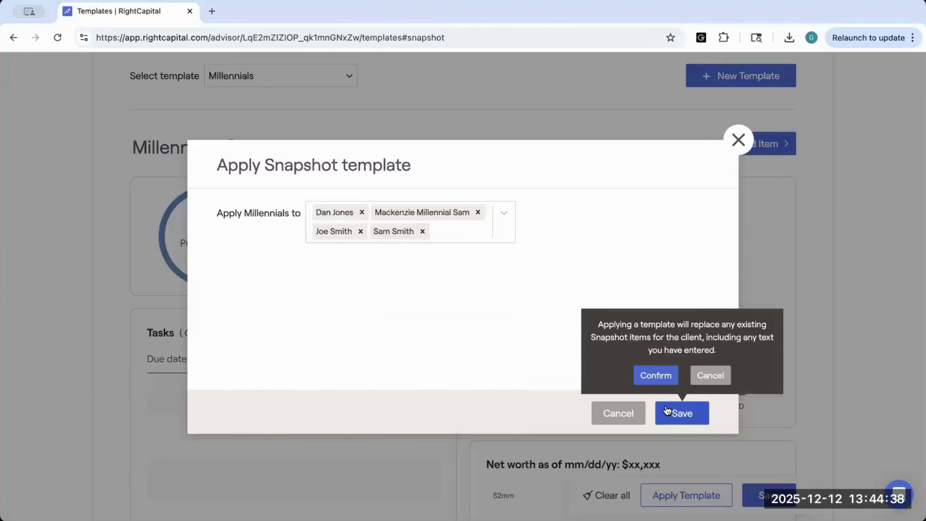
pyautogui.click(652, 374)
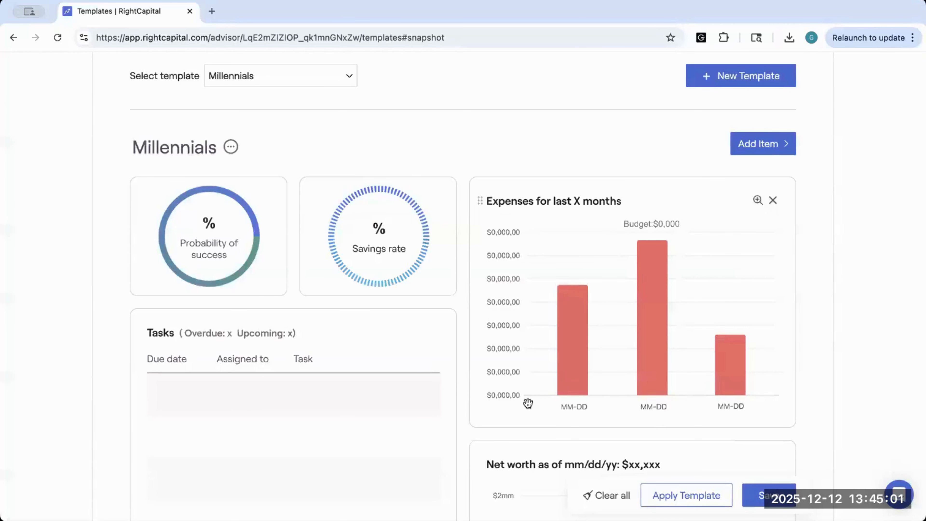
# - Find the client with "Millennial" in the name in the client list and examine the items on that client's Snapshot dashboard
pyautogui.scroll(3, 469, 286)
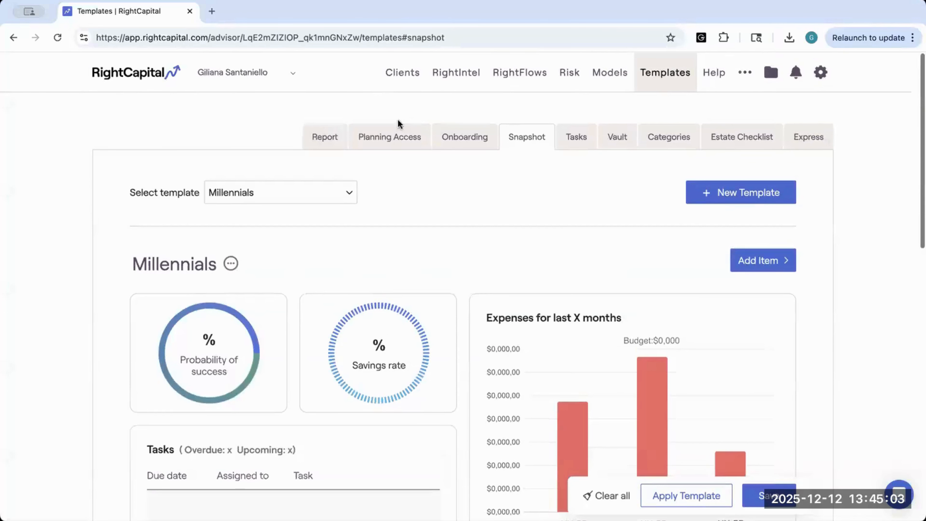
pyautogui.click(401, 74)
pyautogui.click(165, 265)
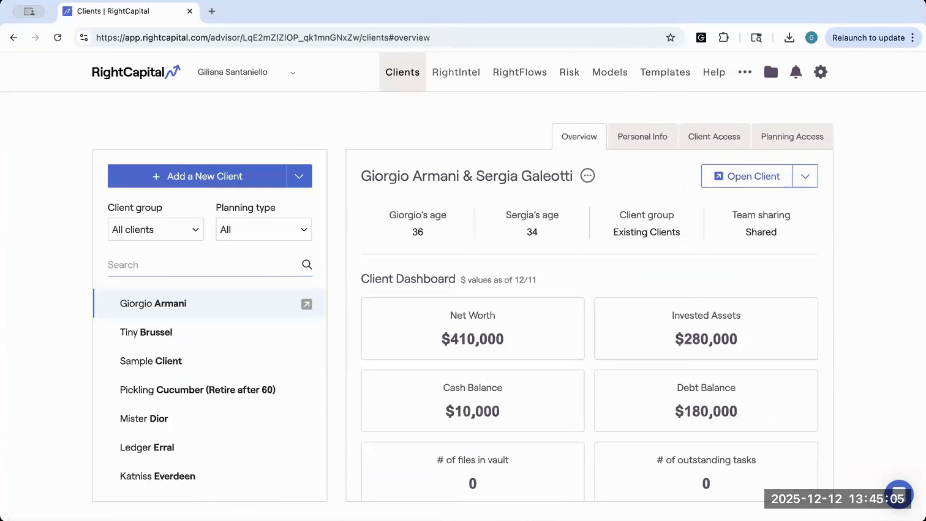
pyautogui.write('mack')
pyautogui.click(306, 305)
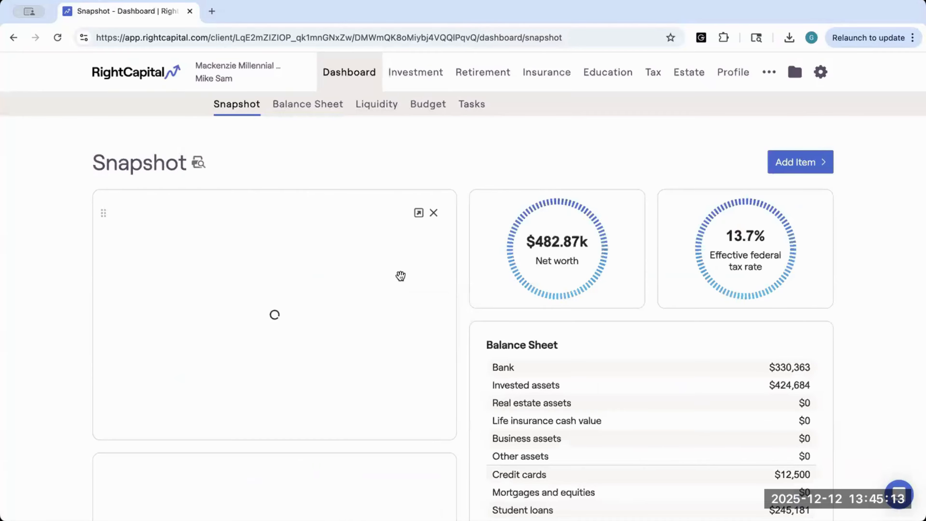
pyautogui.scroll(-5, 400, 276)
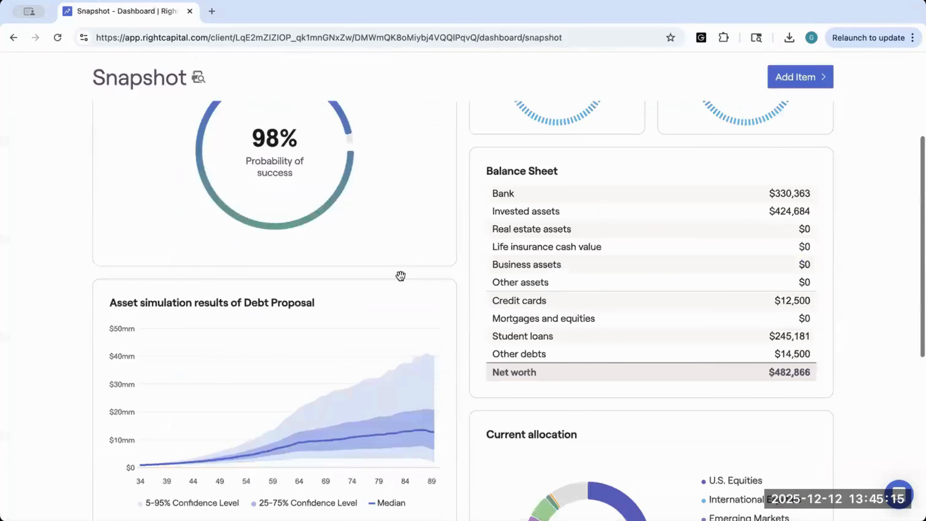
pyautogui.scroll(-10, 400, 276)
pyautogui.scroll(15, 81, 130)
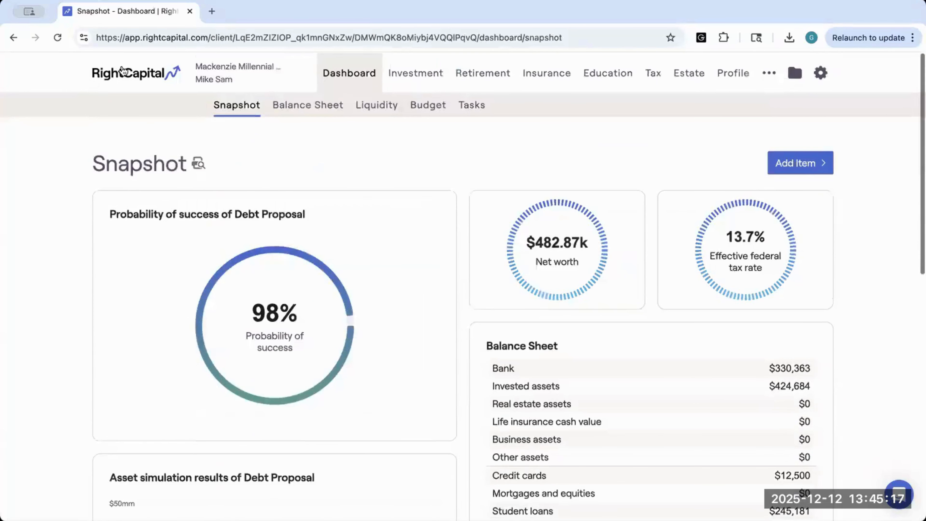
# - Return to the advisor's Snapshot templates and select the Millennials template
pyautogui.click(121, 71)
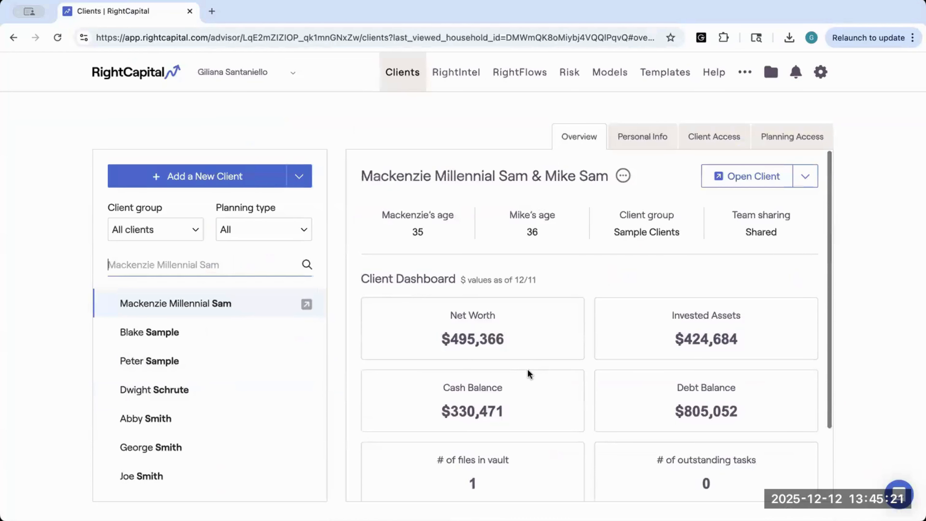
pyautogui.click(666, 75)
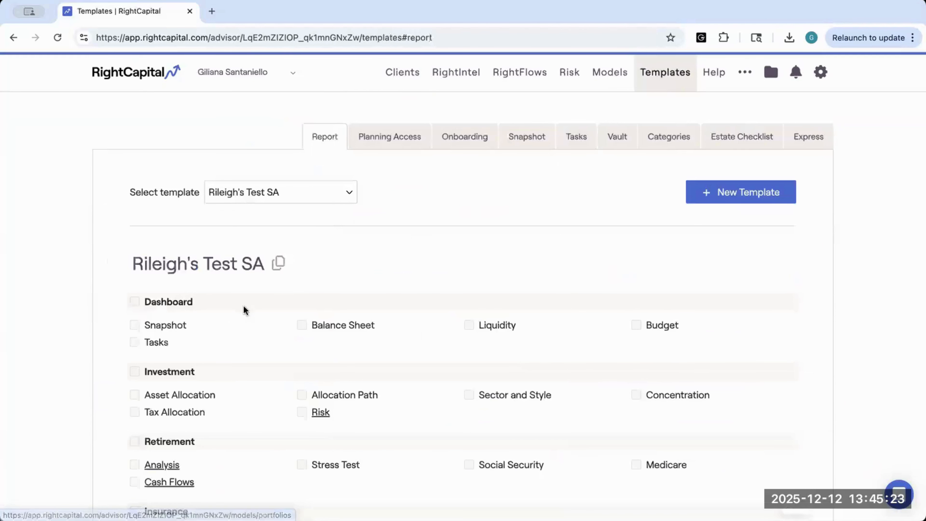
pyautogui.click(518, 140)
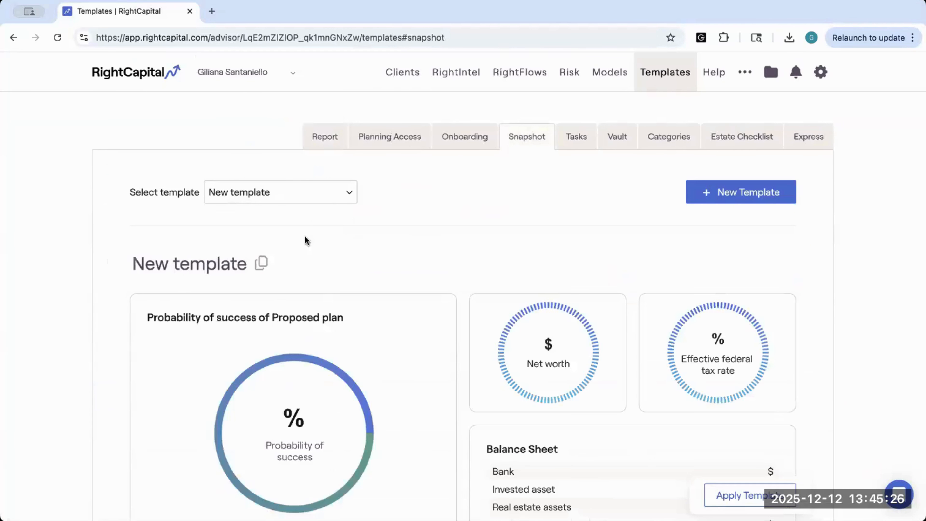
pyautogui.click(245, 196)
pyautogui.click(241, 272)
# - Look through the items of the Millennials template and save the template
pyautogui.scroll(-1, 412, 339)
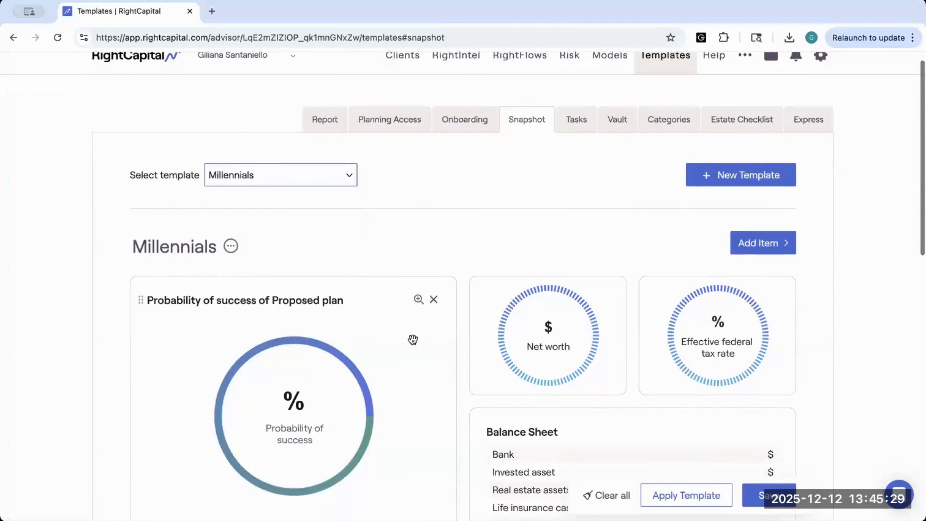
pyautogui.scroll(-17, 413, 340)
pyautogui.scroll(15, 423, 332)
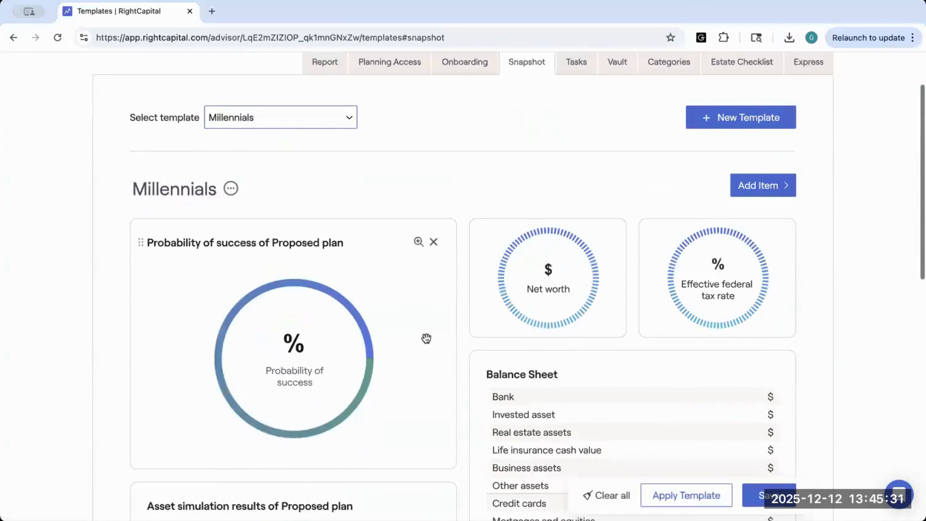
pyautogui.scroll(1, 426, 339)
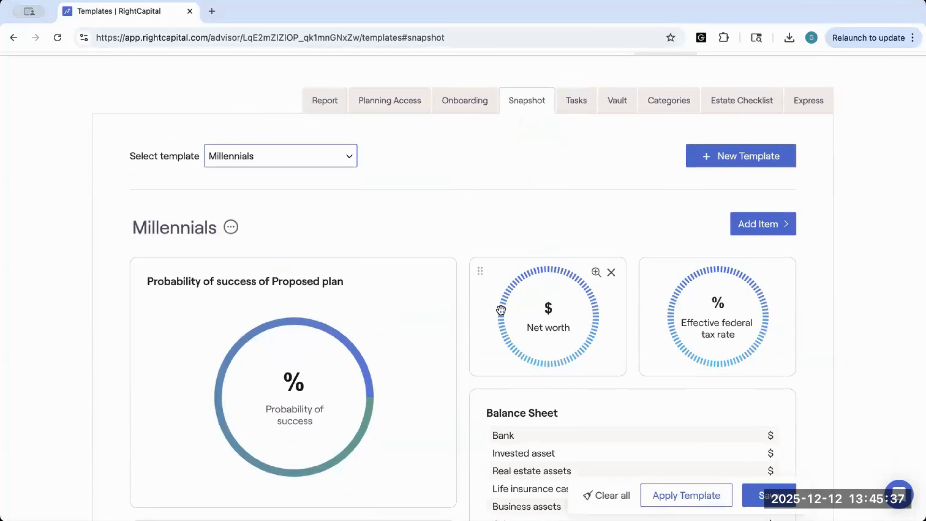
pyautogui.click(763, 504)
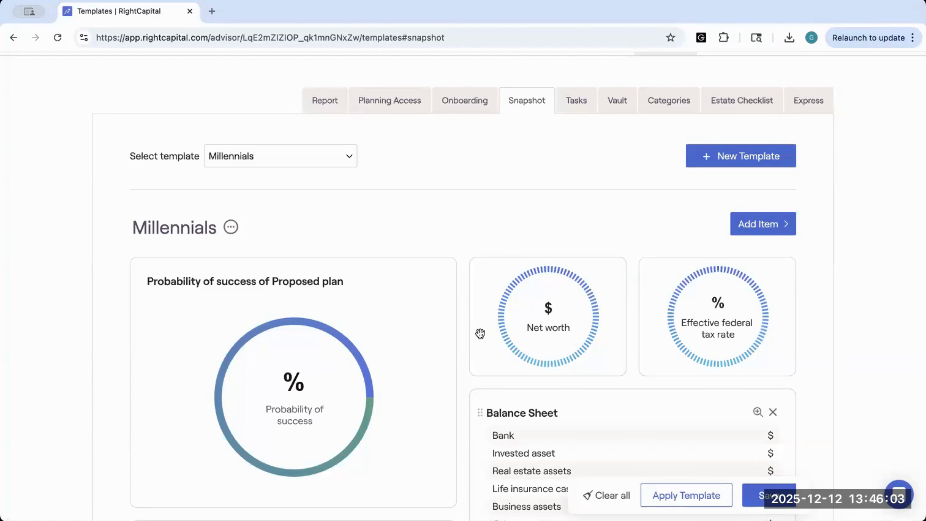
# - Remove the Probability of success item from the Millennials template, then add a Budget expenses item and place it above the Asset simulation results
pyautogui.click(433, 280)
pyautogui.click(406, 248)
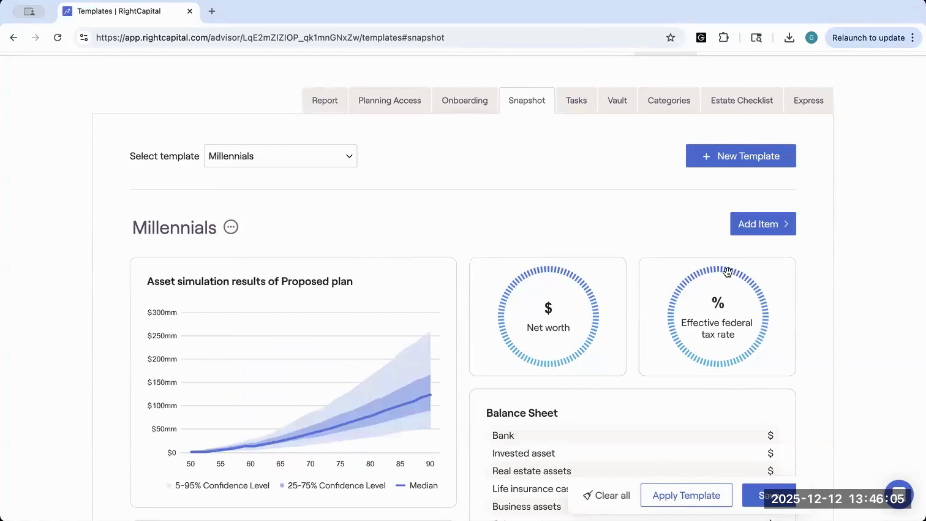
pyautogui.click(751, 227)
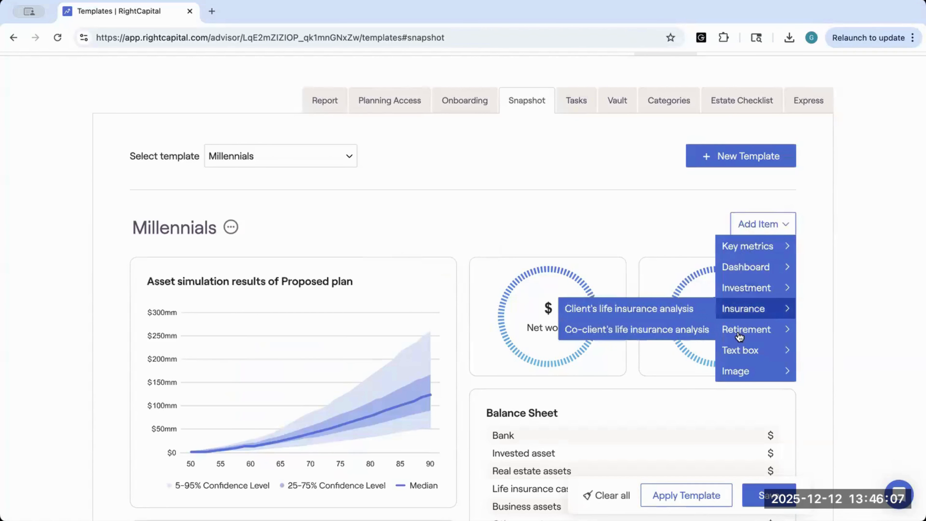
pyautogui.moveTo(732, 269)
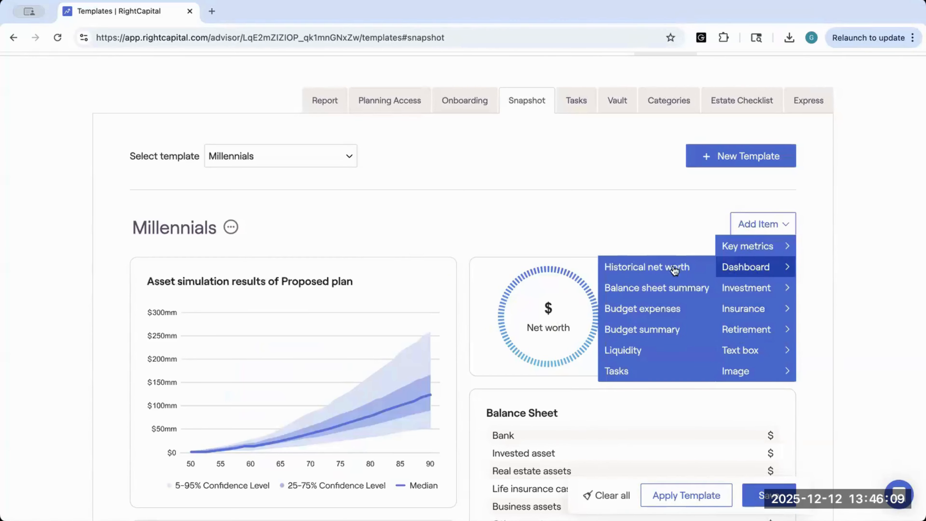
pyautogui.click(644, 318)
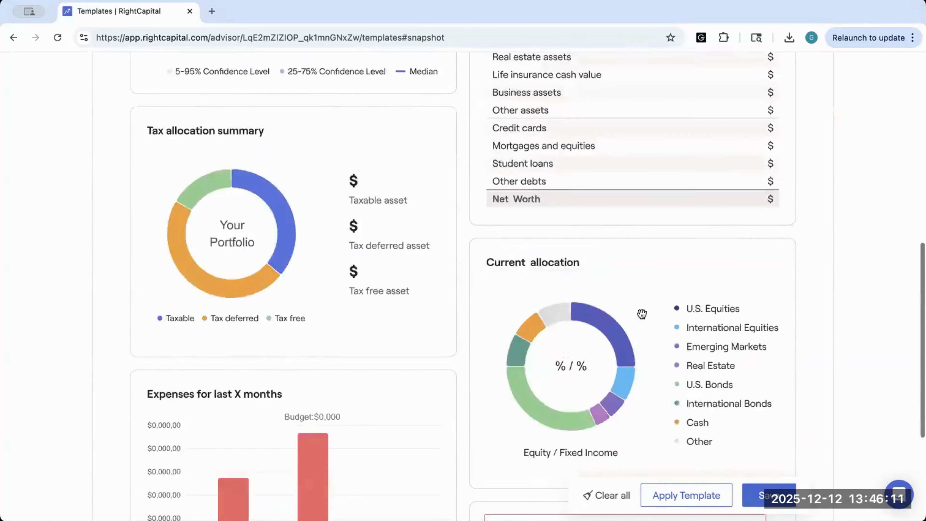
pyautogui.moveTo(497, 159); pyautogui.dragTo(369, 248)
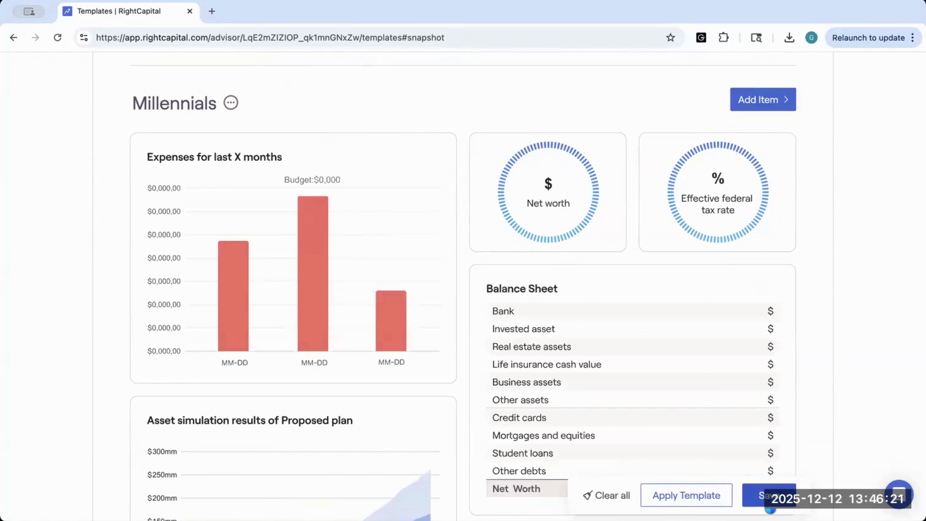
pyautogui.scroll(1, 313, 131)
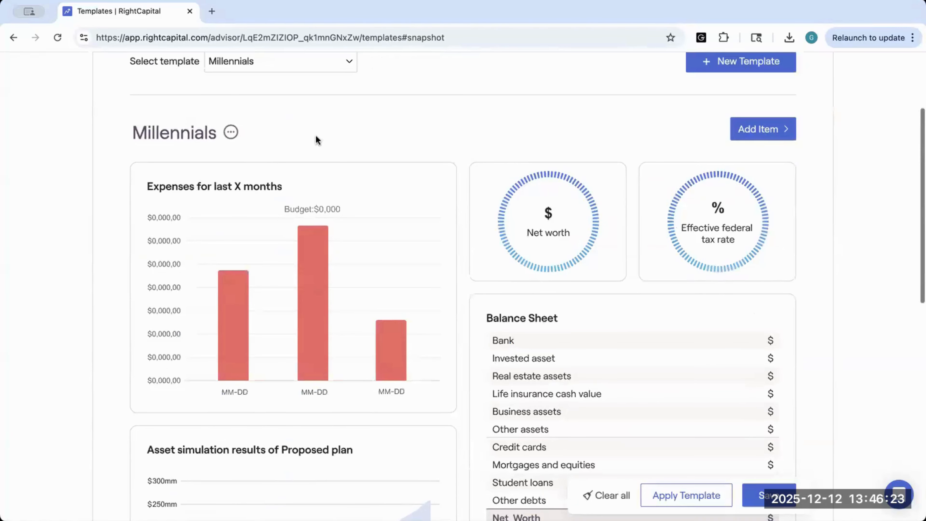
# - Apply the Millennials template to the client with "Millennial" in the name and confirm replacing the existing Snapshot items
pyautogui.click(654, 498)
pyautogui.click(345, 211)
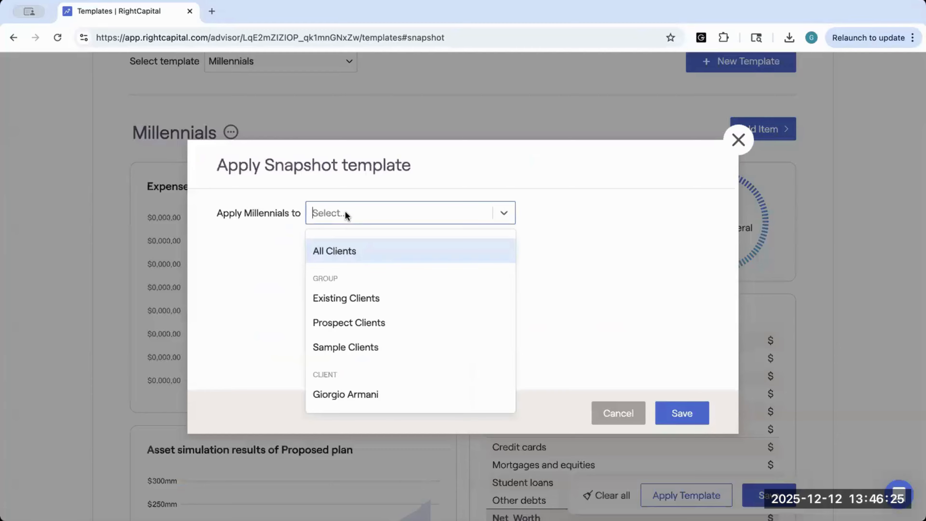
pyautogui.write('mack')
pyautogui.click(399, 275)
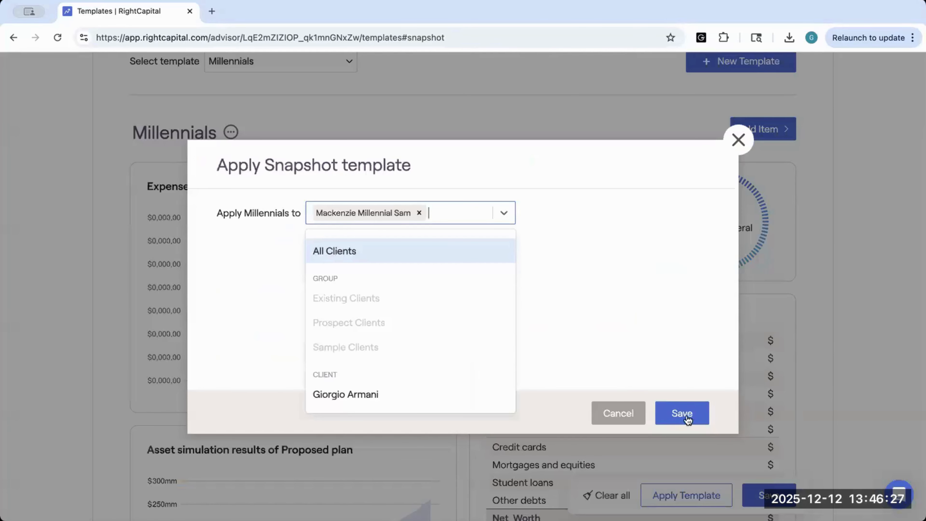
pyautogui.click(682, 413)
pyautogui.click(655, 377)
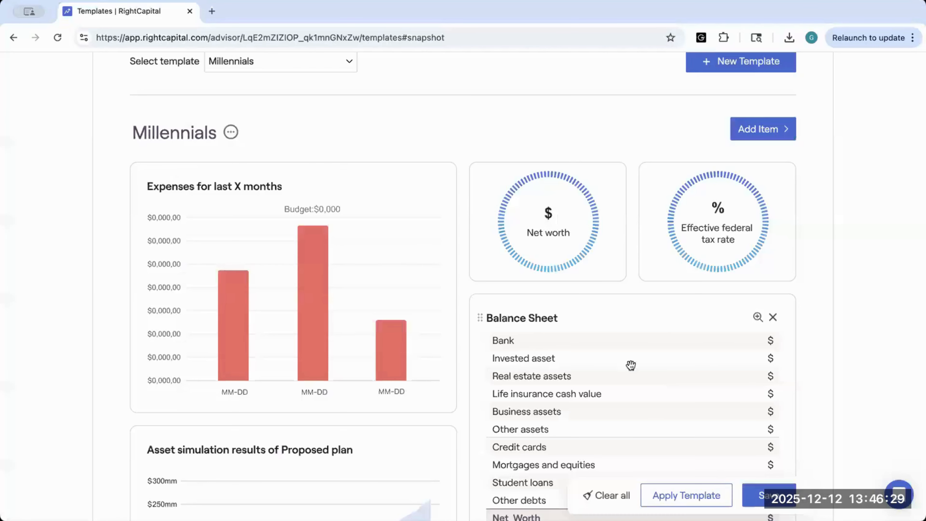
# - Reopen the Snapshot dashboard of the client with "Millennial" in the name and check its expenses chart
pyautogui.scroll(4, 372, 228)
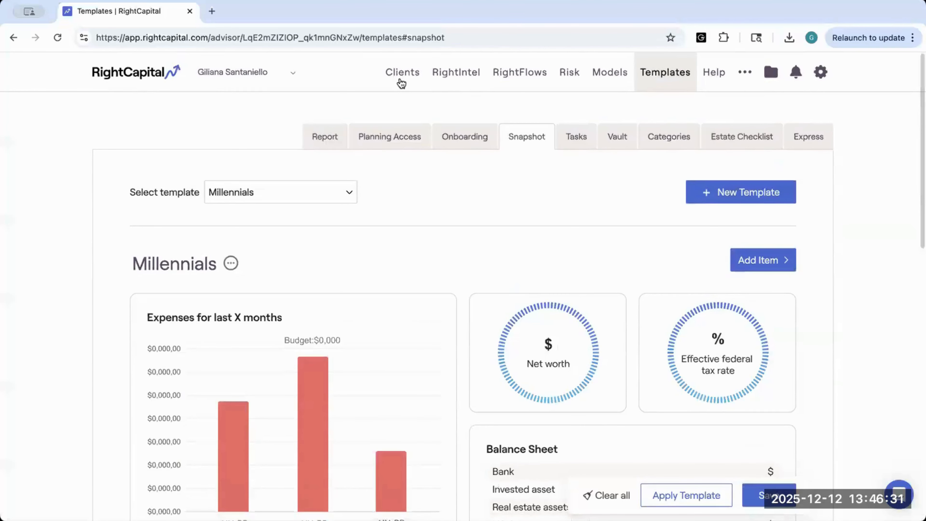
pyautogui.click(402, 78)
pyautogui.write('m')
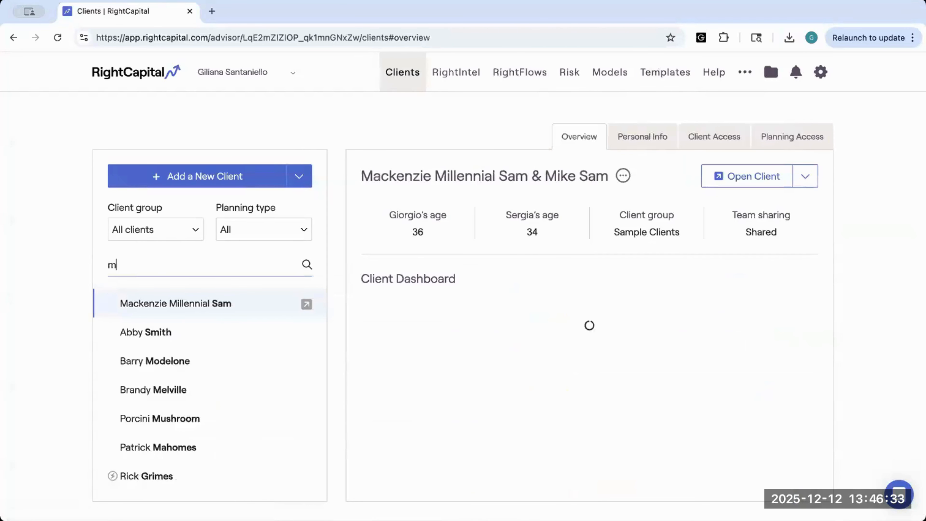
pyautogui.write('ack')
pyautogui.click(306, 305)
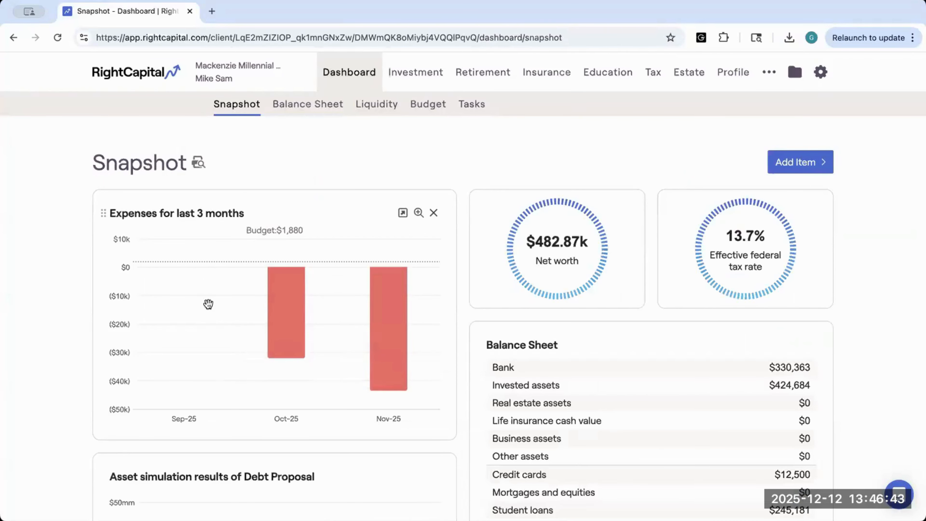
pyautogui.moveTo(303, 278)
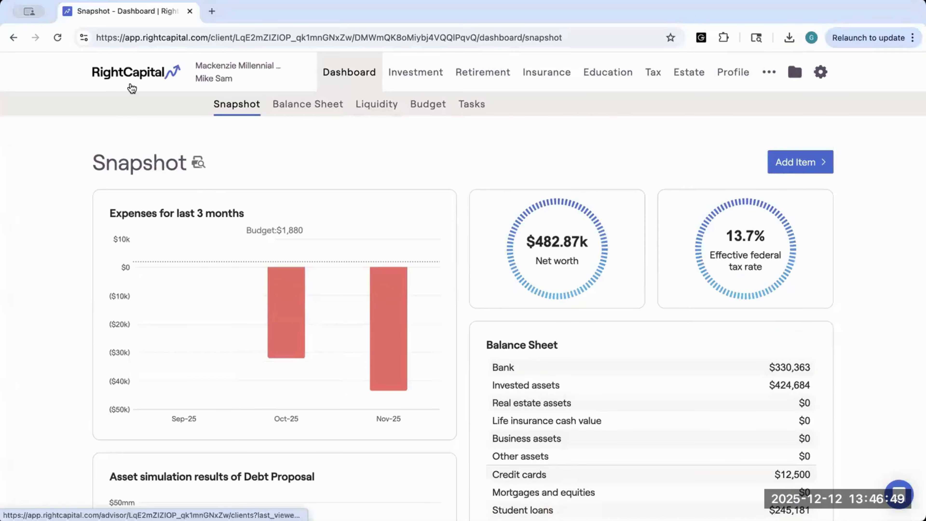
# - Add a new client group named Retiree in the advisor's client settings
pyautogui.click(137, 74)
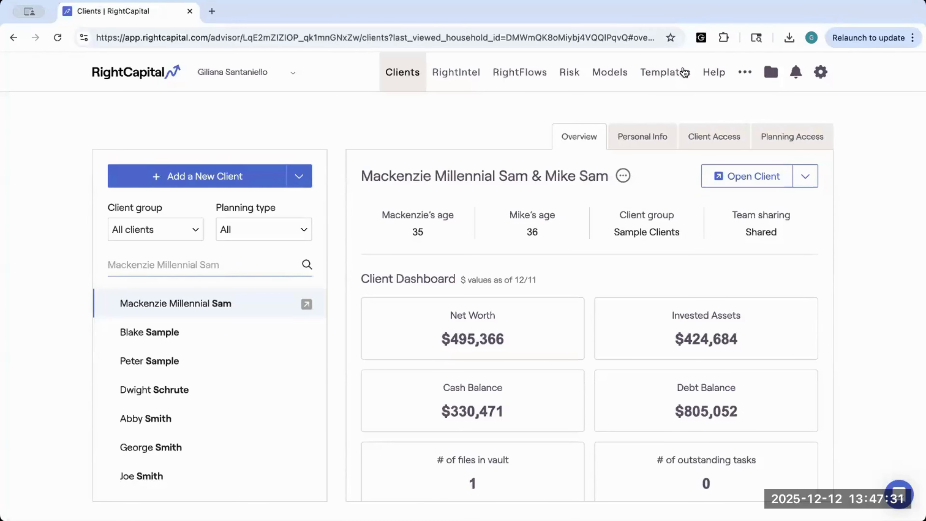
pyautogui.click(747, 74)
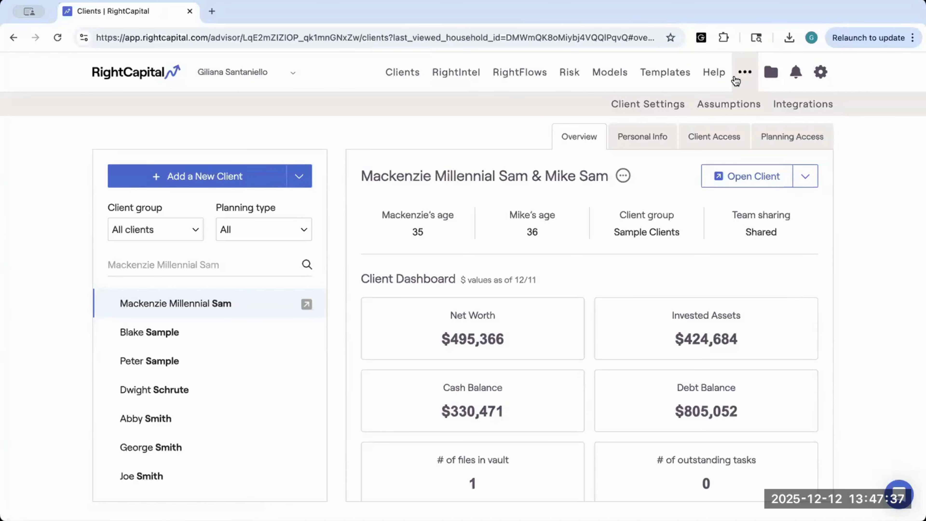
pyautogui.click(658, 109)
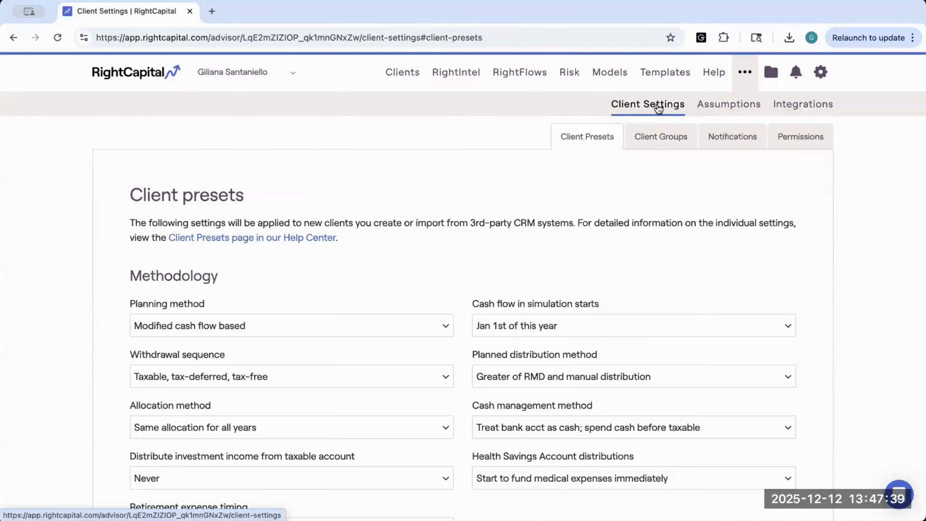
pyautogui.click(660, 136)
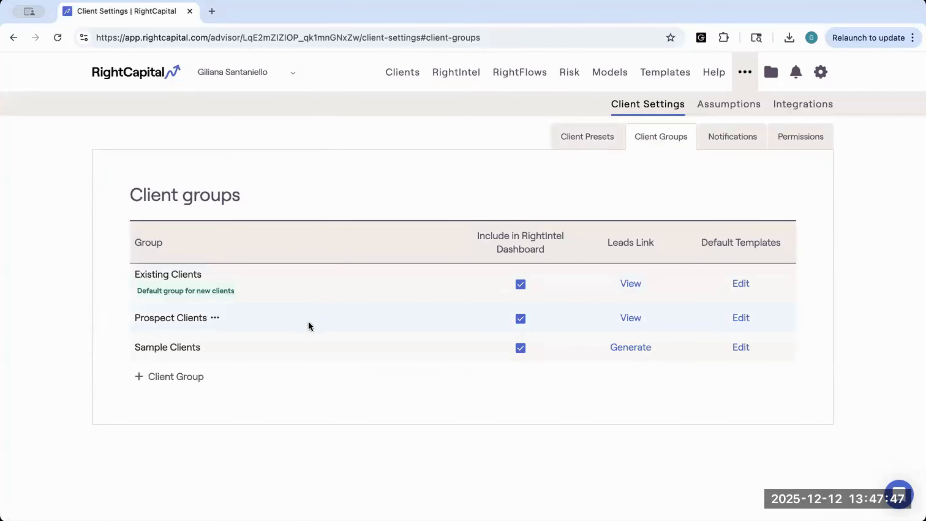
pyautogui.click(167, 377)
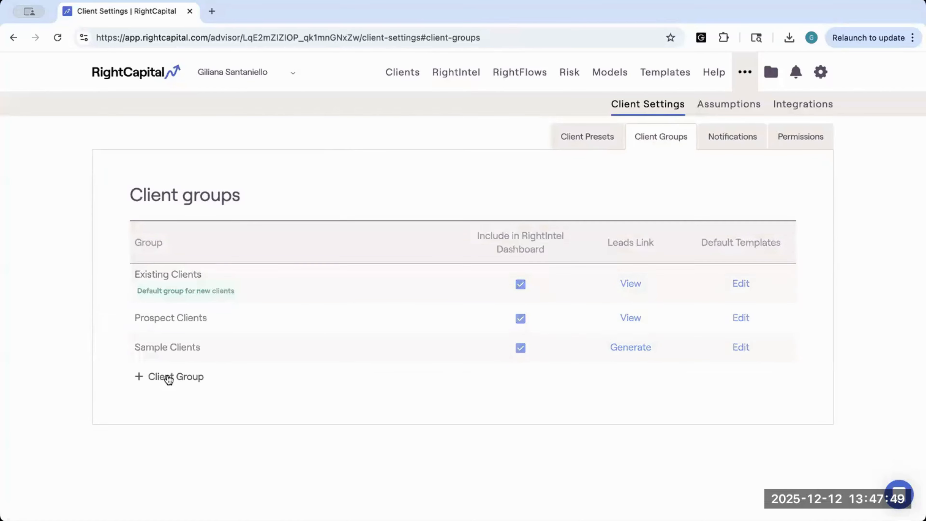
pyautogui.moveTo(188, 379); pyautogui.dragTo(133, 374)
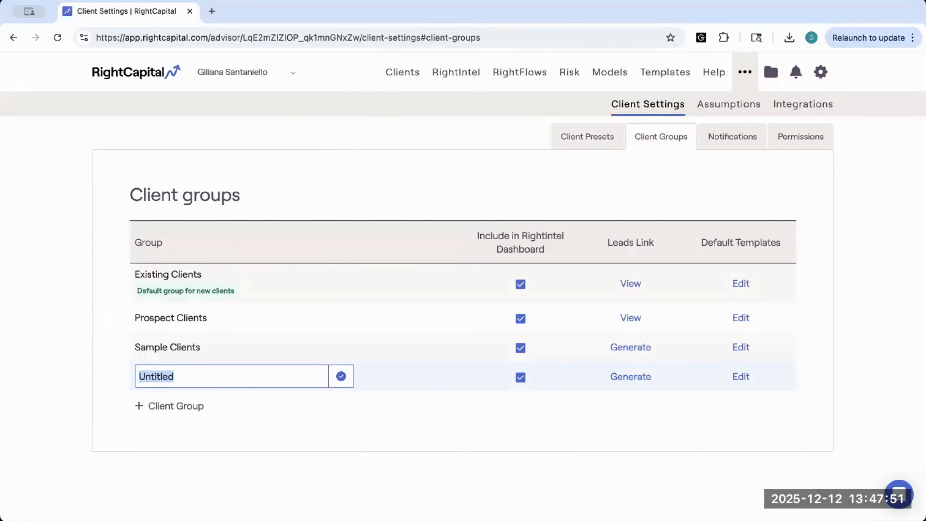
pyautogui.write('Retiree')
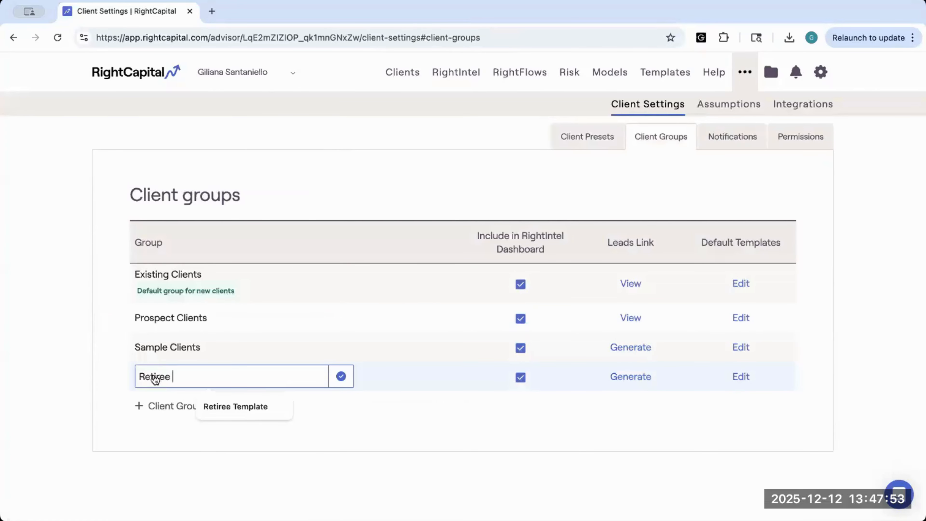
pyautogui.click(344, 379)
# - Try setting Millennials as the default Snapshot template for new clients in the Existing Clients group
pyautogui.moveTo(202, 383)
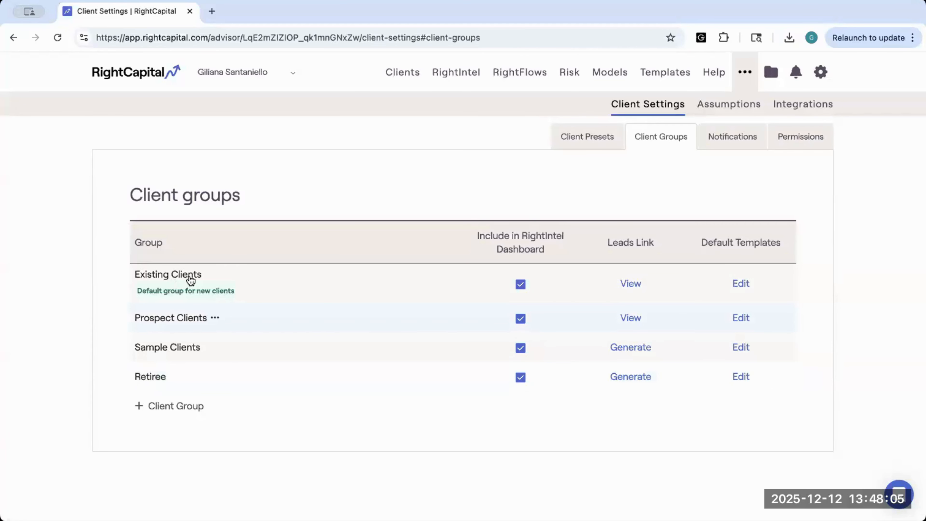
pyautogui.click(743, 284)
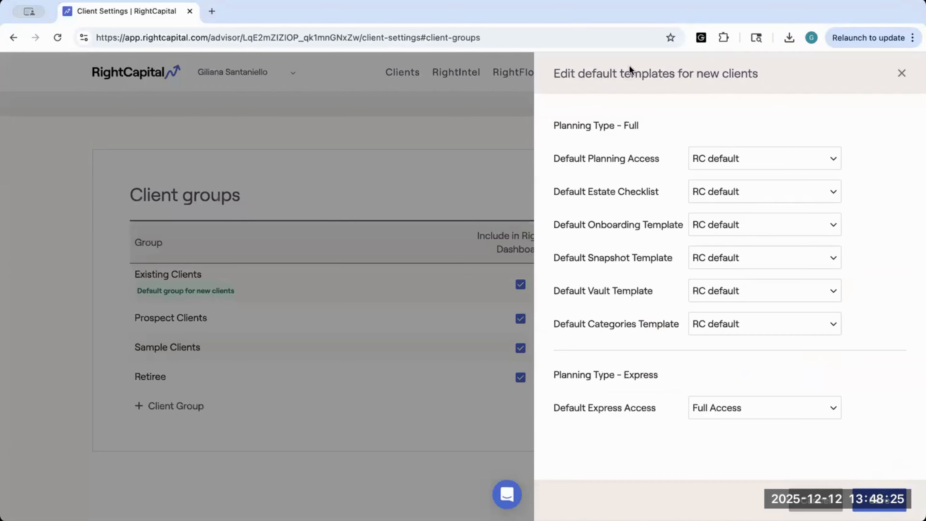
pyautogui.click(704, 260)
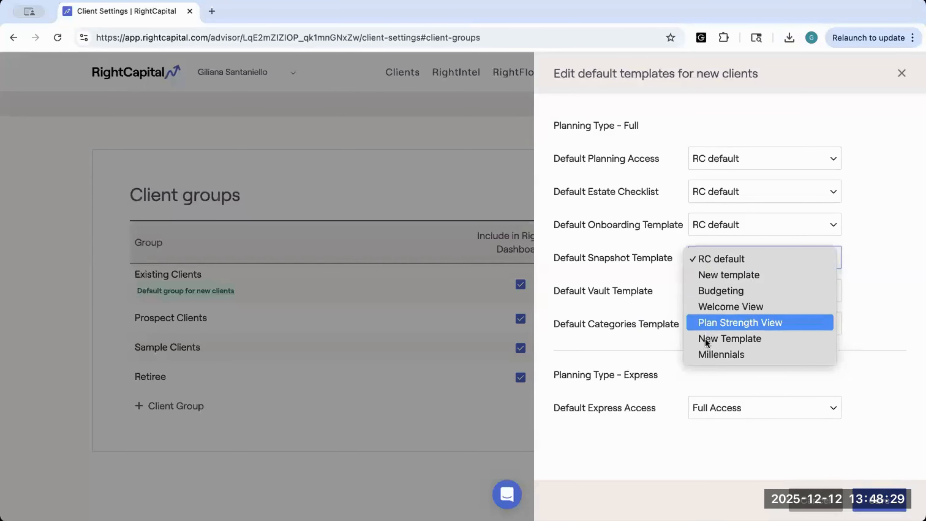
pyautogui.click(706, 357)
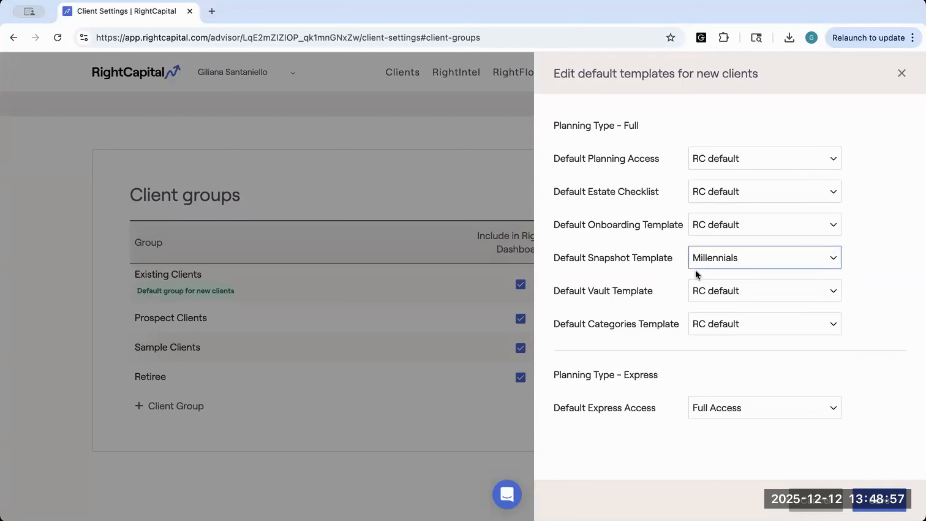
pyautogui.click(815, 501)
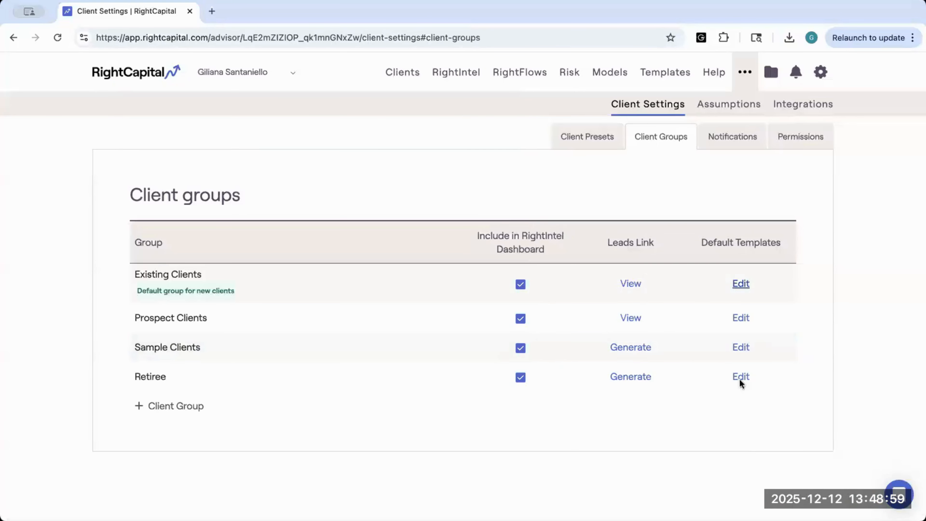
# - Go to the client list and check which client groups the first listed client can be assigned to
pyautogui.click(398, 72)
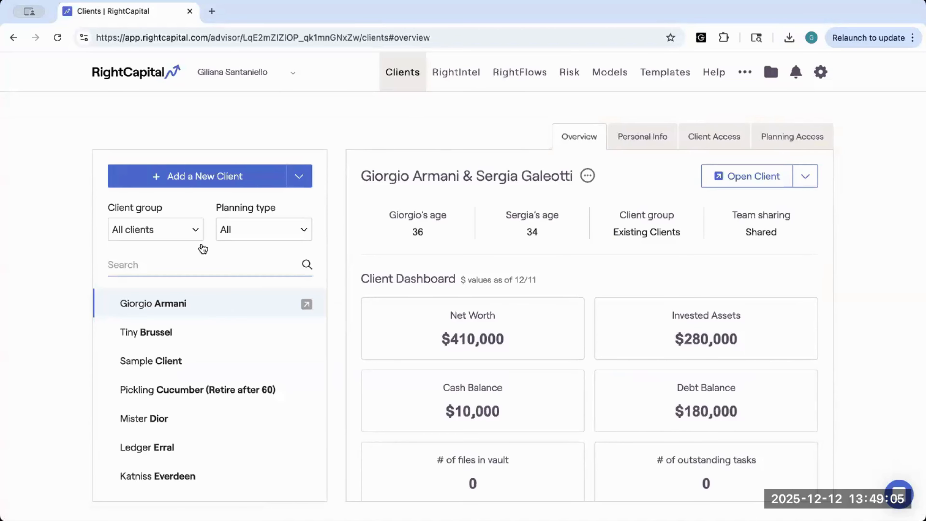
pyautogui.click(644, 232)
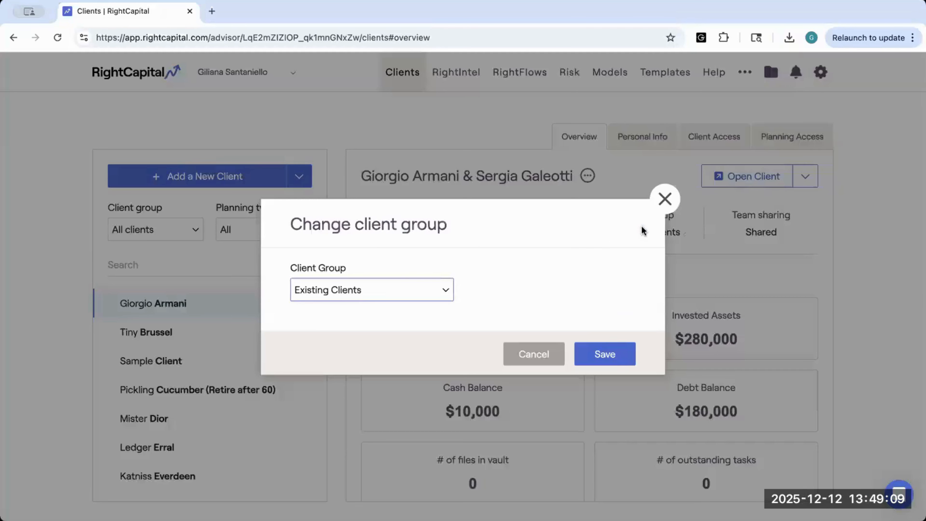
pyautogui.click(402, 288)
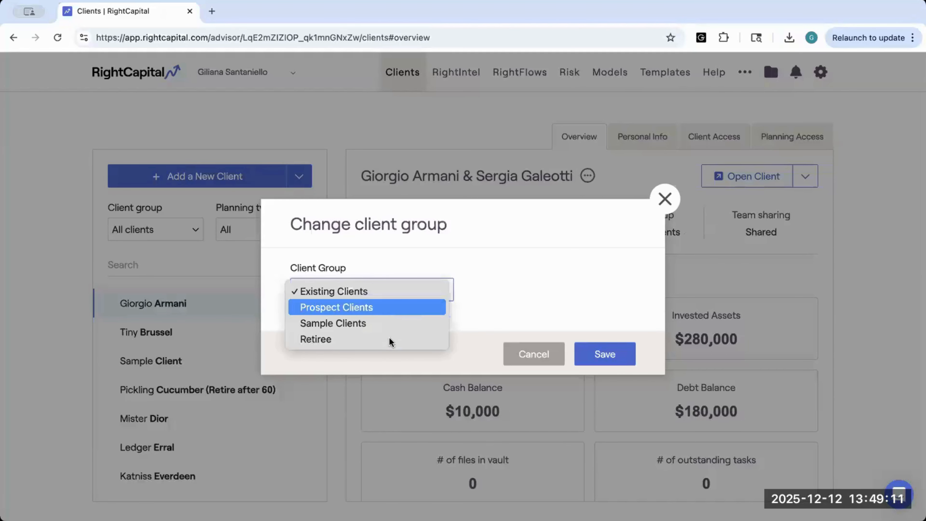
pyautogui.click(521, 356)
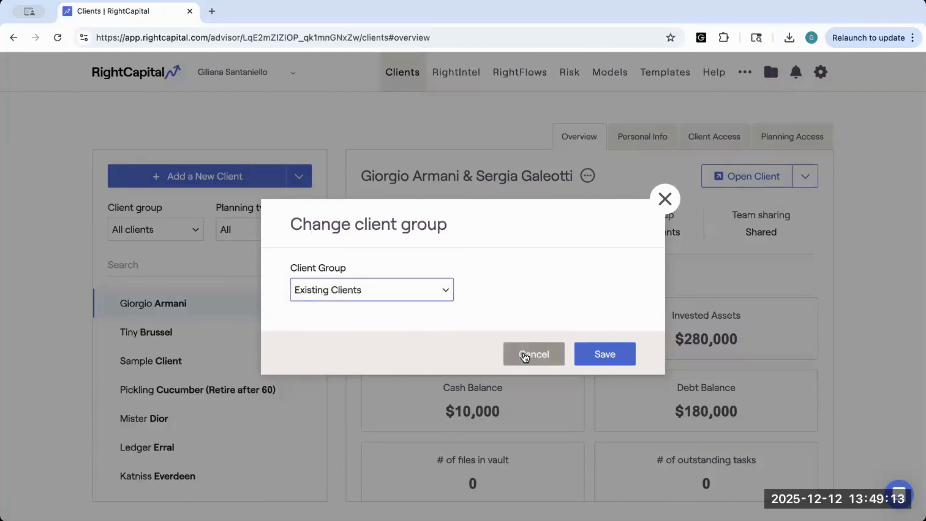
pyautogui.click(523, 355)
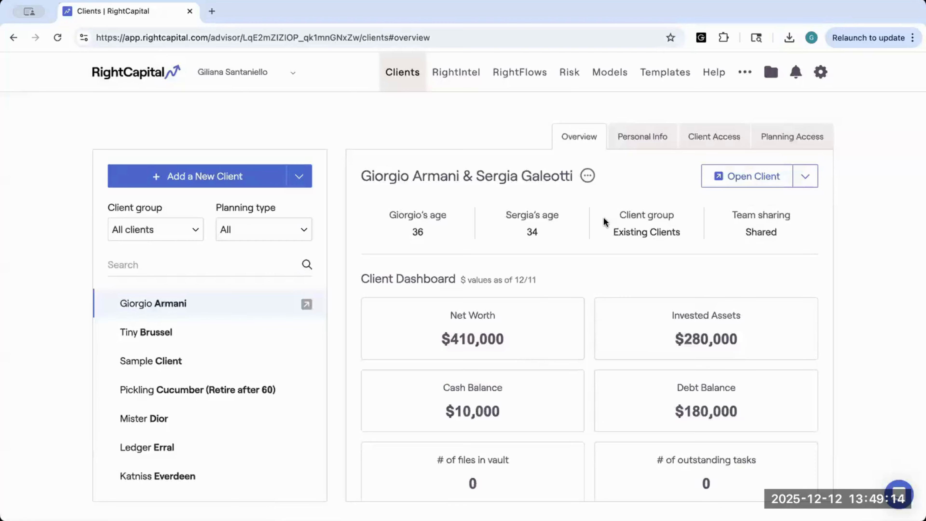
# - Filter the client list in turn by the Sample Clients, Prospect Clients and Existing Clients groups
pyautogui.click(123, 231)
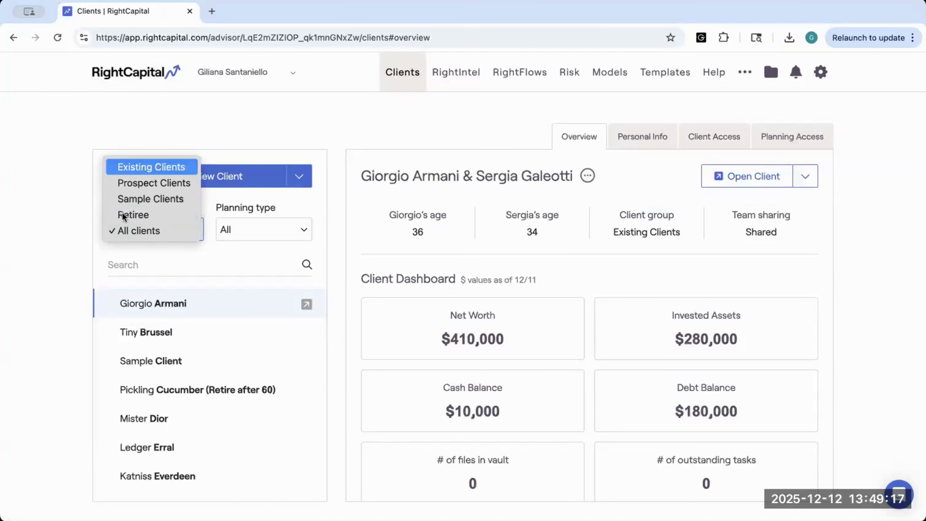
pyautogui.click(115, 264)
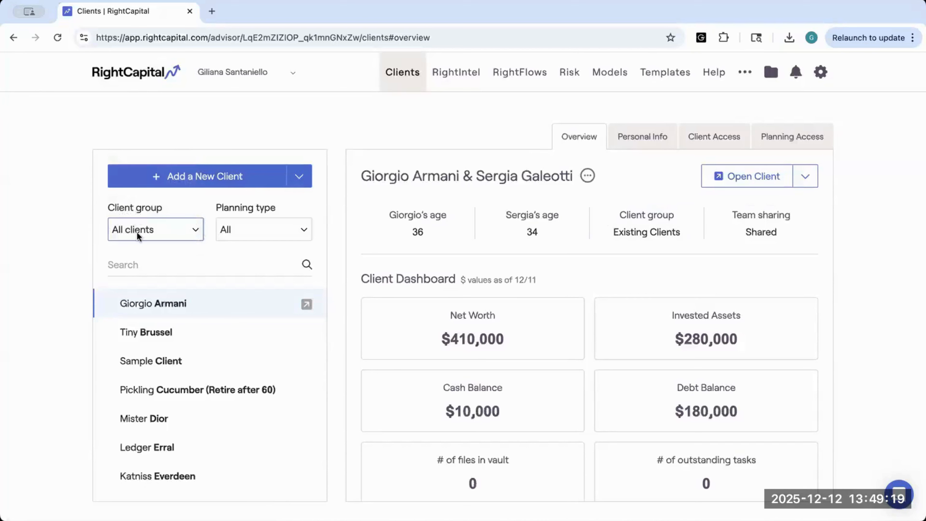
pyautogui.click(136, 232)
pyautogui.click(128, 200)
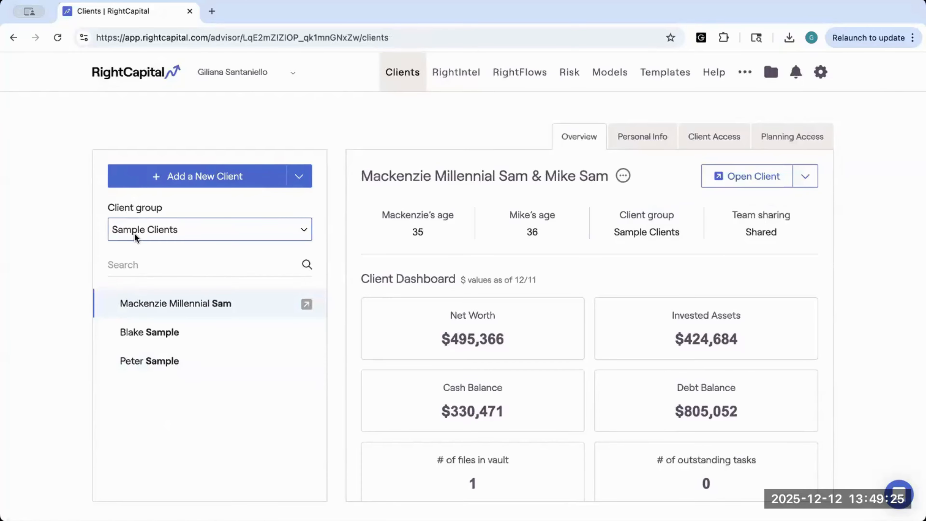
pyautogui.click(141, 229)
pyautogui.click(141, 216)
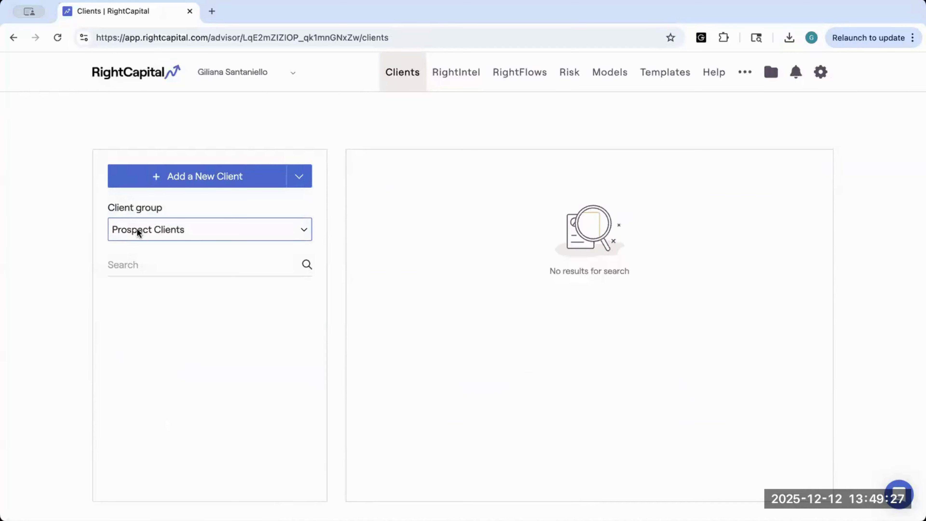
pyautogui.click(139, 218)
pyautogui.click(137, 213)
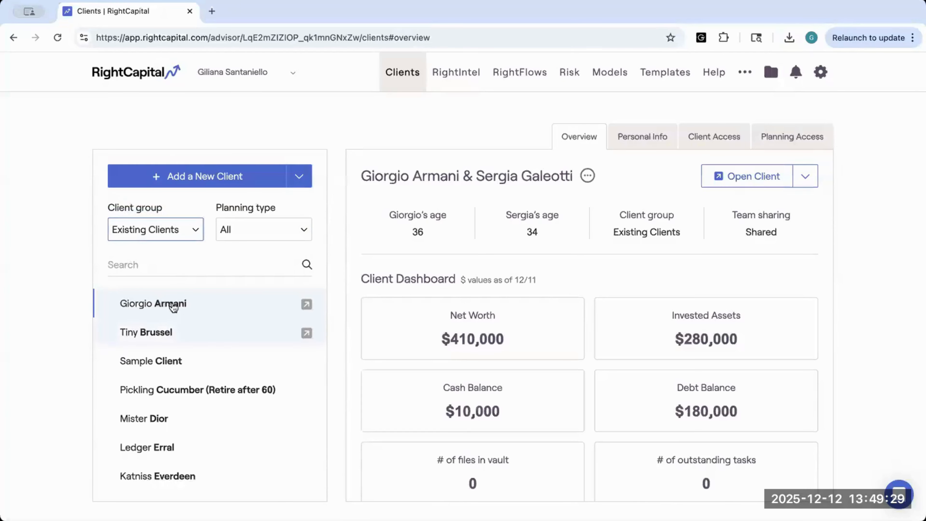